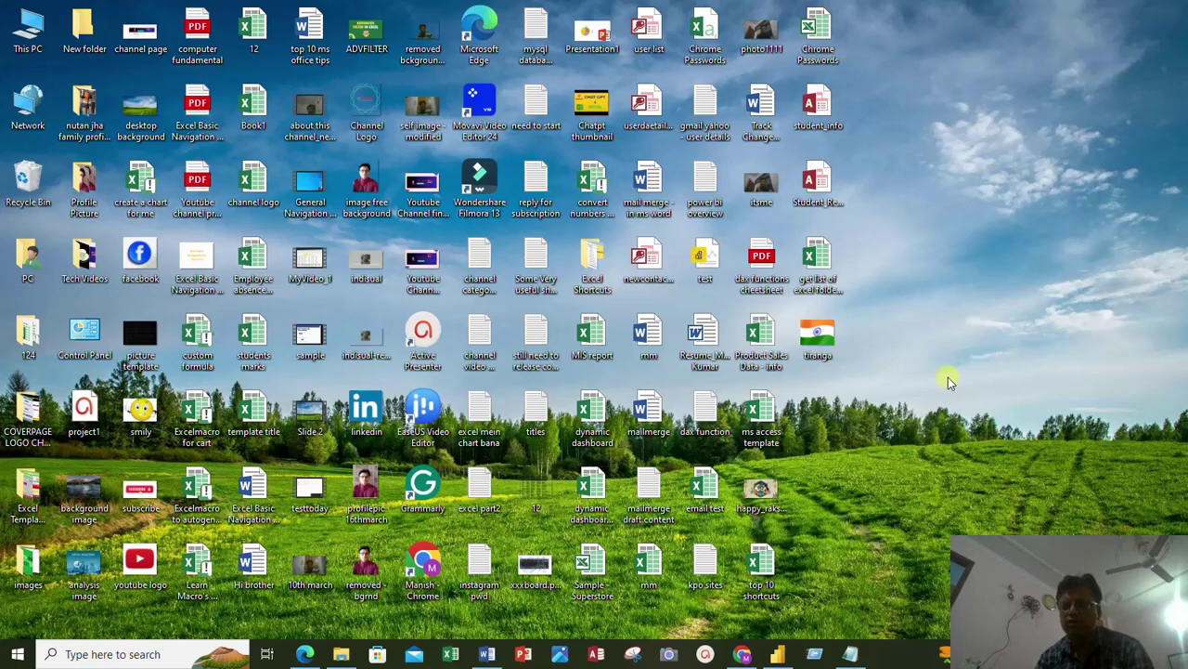
Step: Switch to Chrome and look over the TechnoSpark withManish YouTube channel's latest videos
left_click(741, 654)
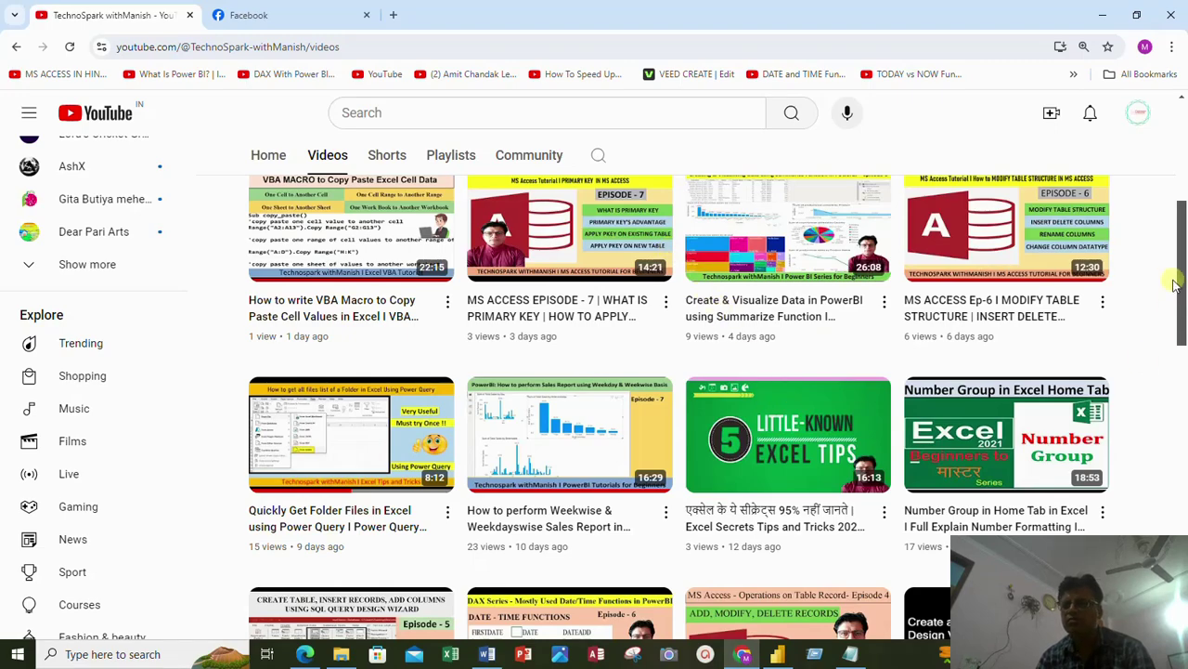
left_click_drag(1182, 267, 1185, 183)
scroll(1184, 183, "down", 1)
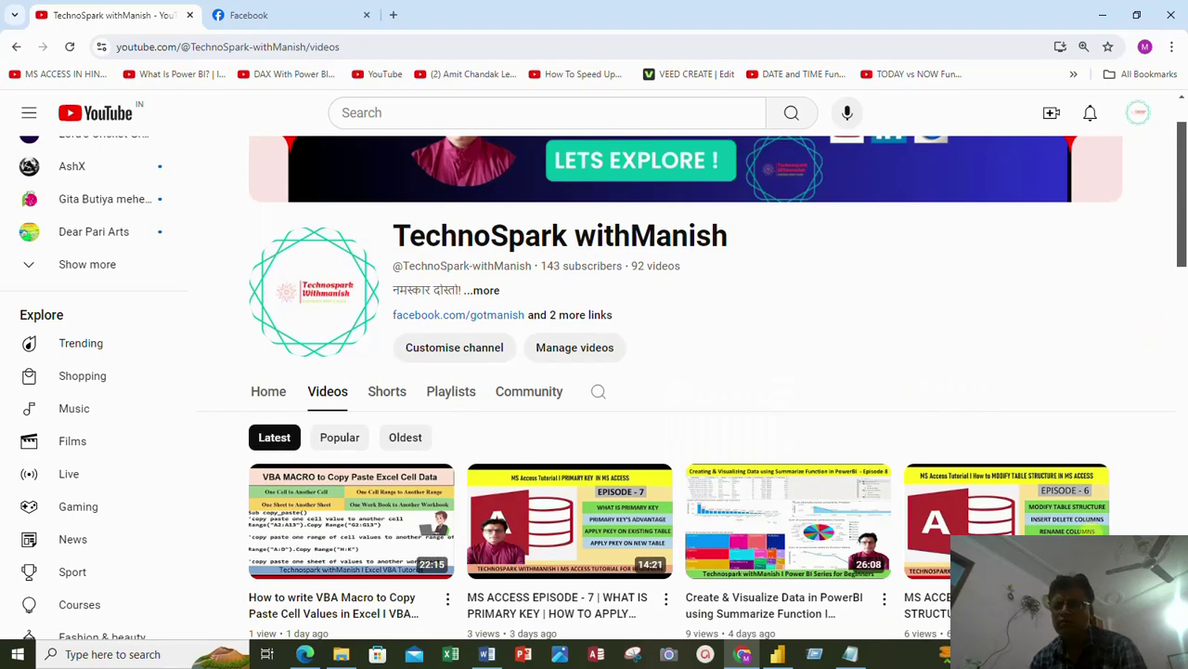
scroll(857, 457, "down", 2)
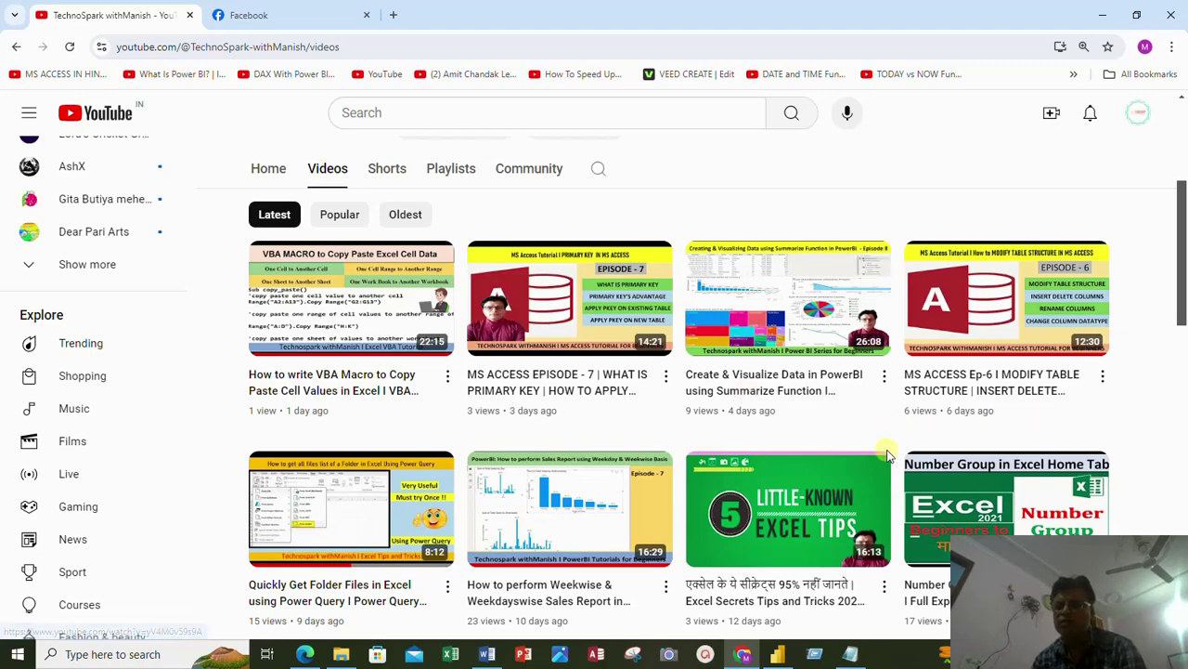
scroll(864, 430, "up", 3)
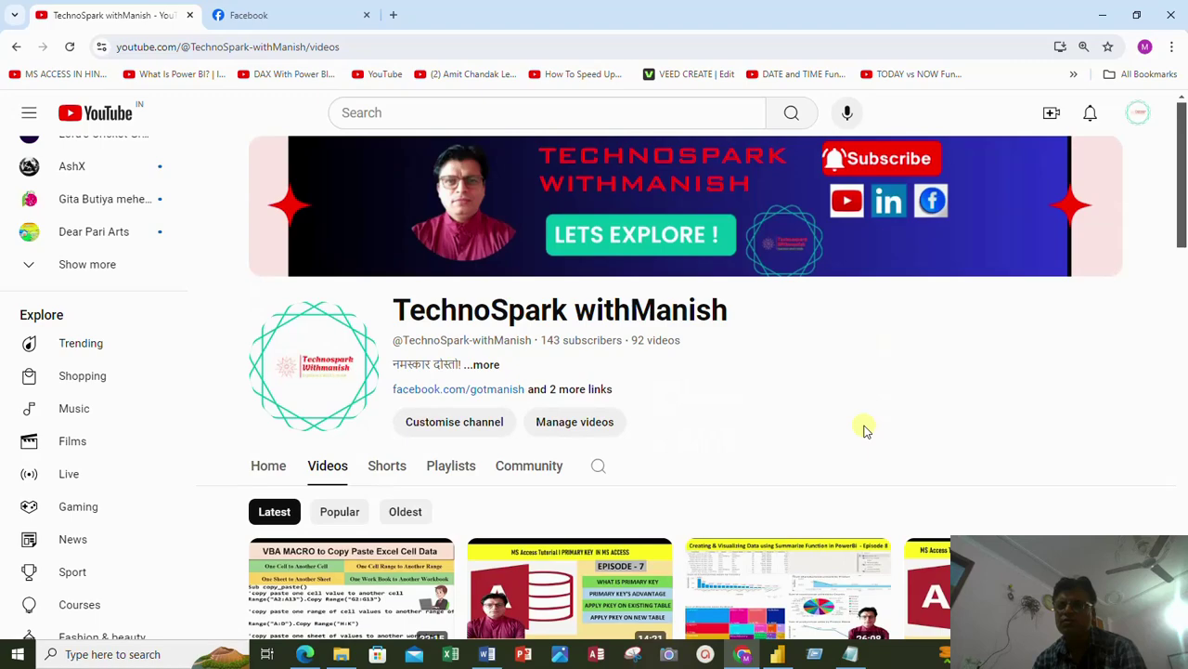
scroll(864, 430, "down", 2)
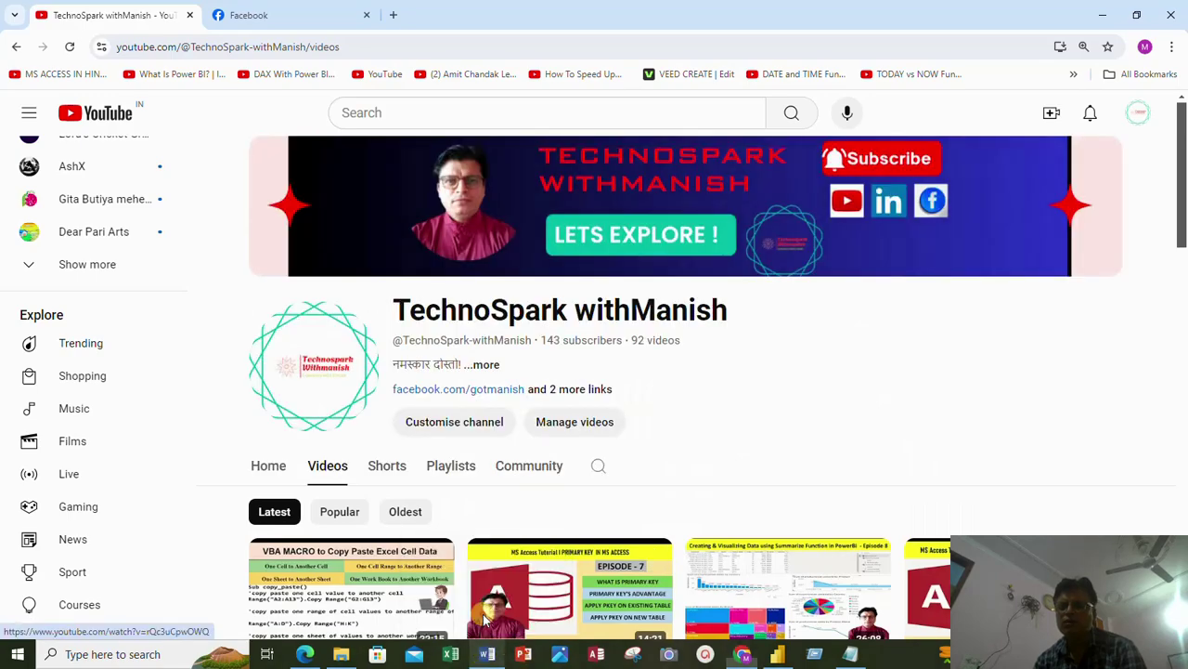
Step: Switch to the Word notes and read the DAX FILTER function's definition, syntax and the tutorial's learning points
left_click(485, 654)
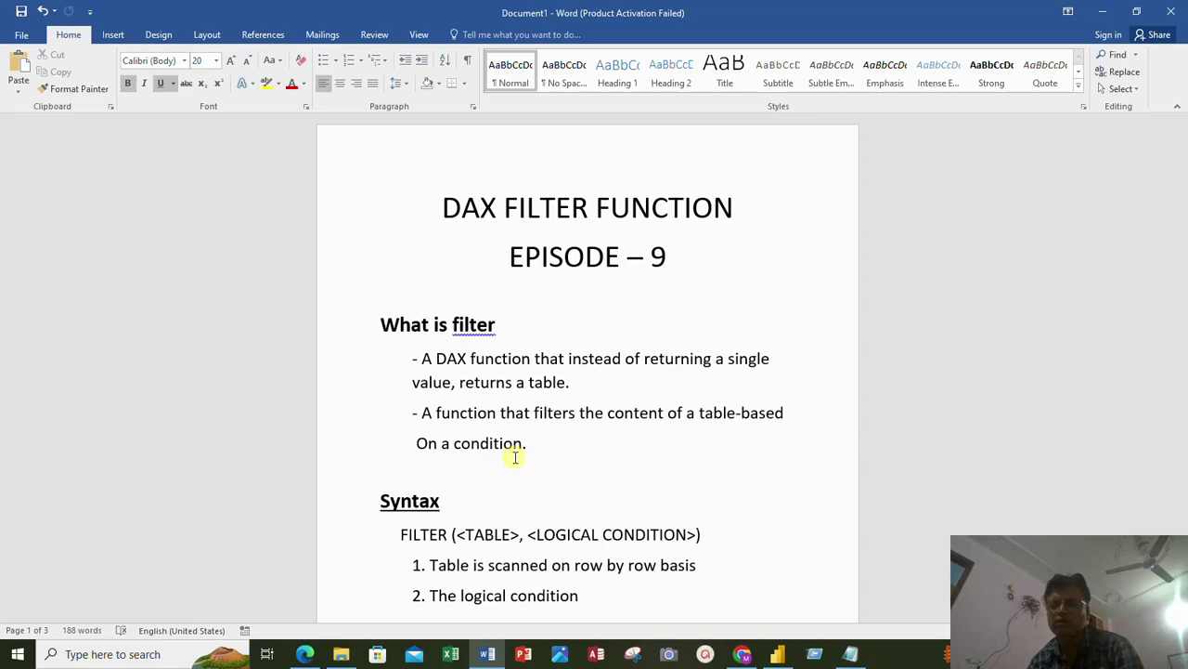
scroll(562, 499, "down", 2)
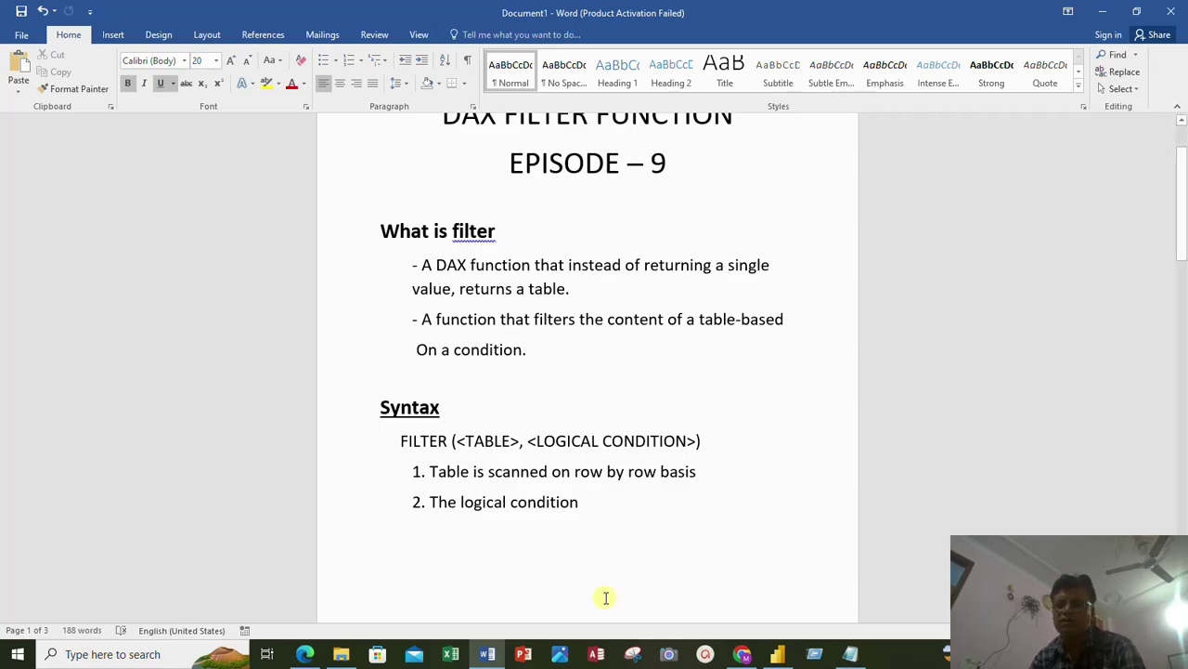
scroll(605, 597, "down", 1)
scroll(542, 551, "up", 2)
scroll(541, 552, "up", 1)
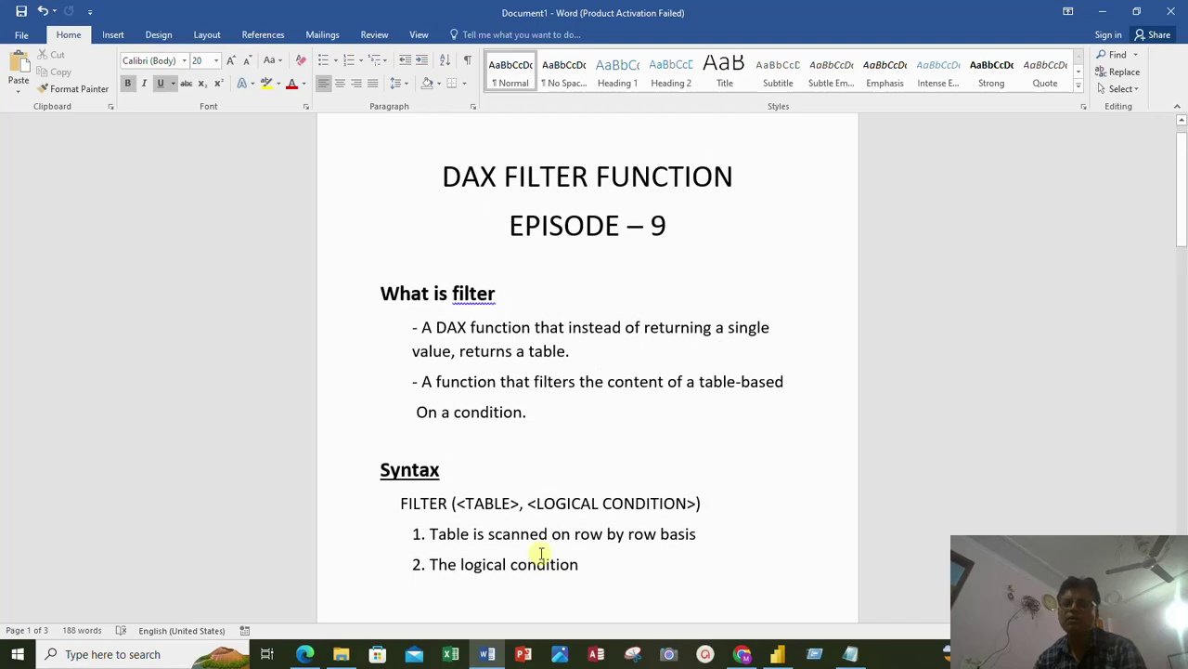
scroll(541, 551, "down", 10)
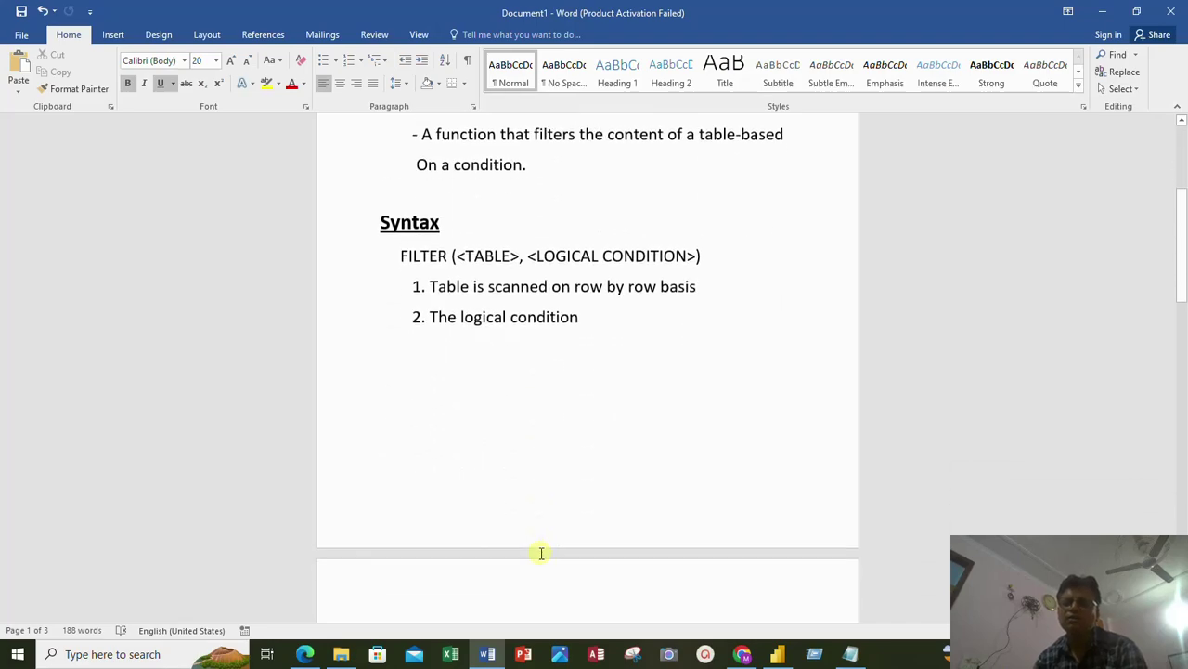
scroll(541, 551, "down", 4)
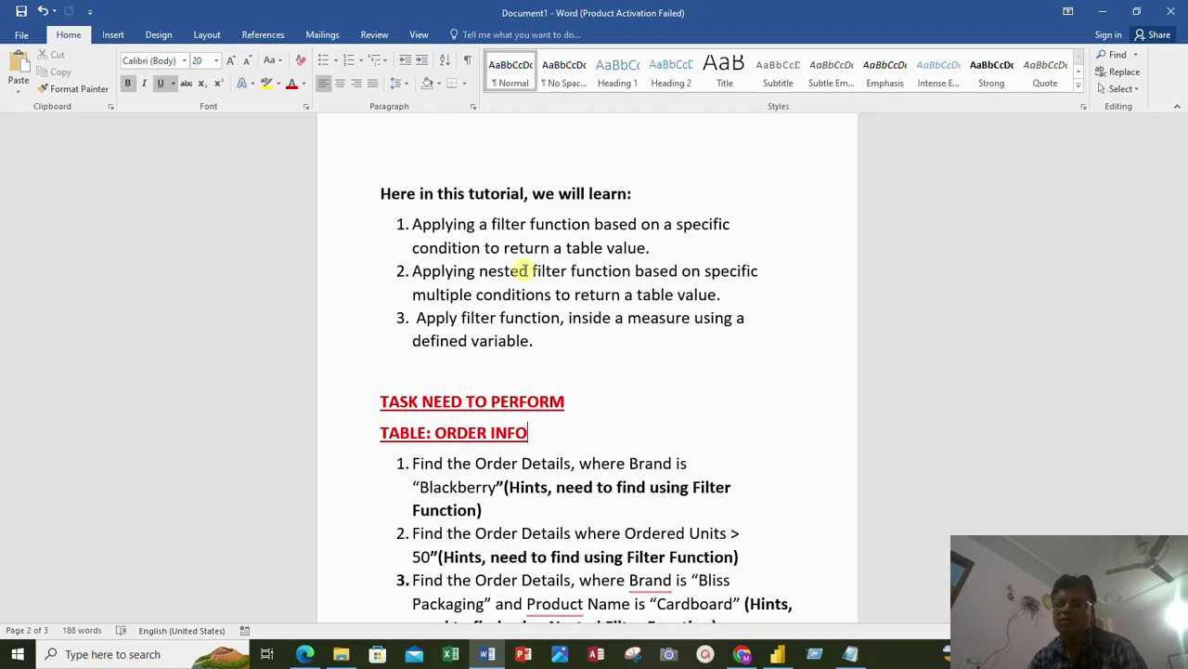
Step: Read the third learning point and the four Order Info filter tasks in the notes, highlighting the conditions of task 4
left_click(477, 317)
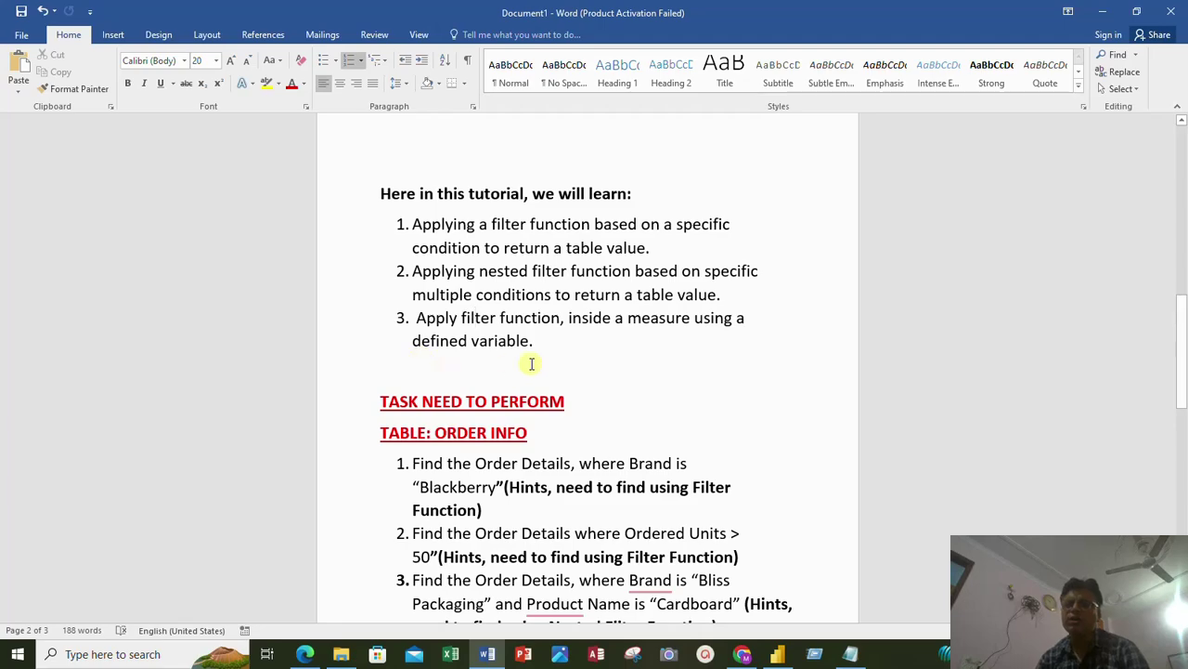
scroll(536, 288, "down", 3)
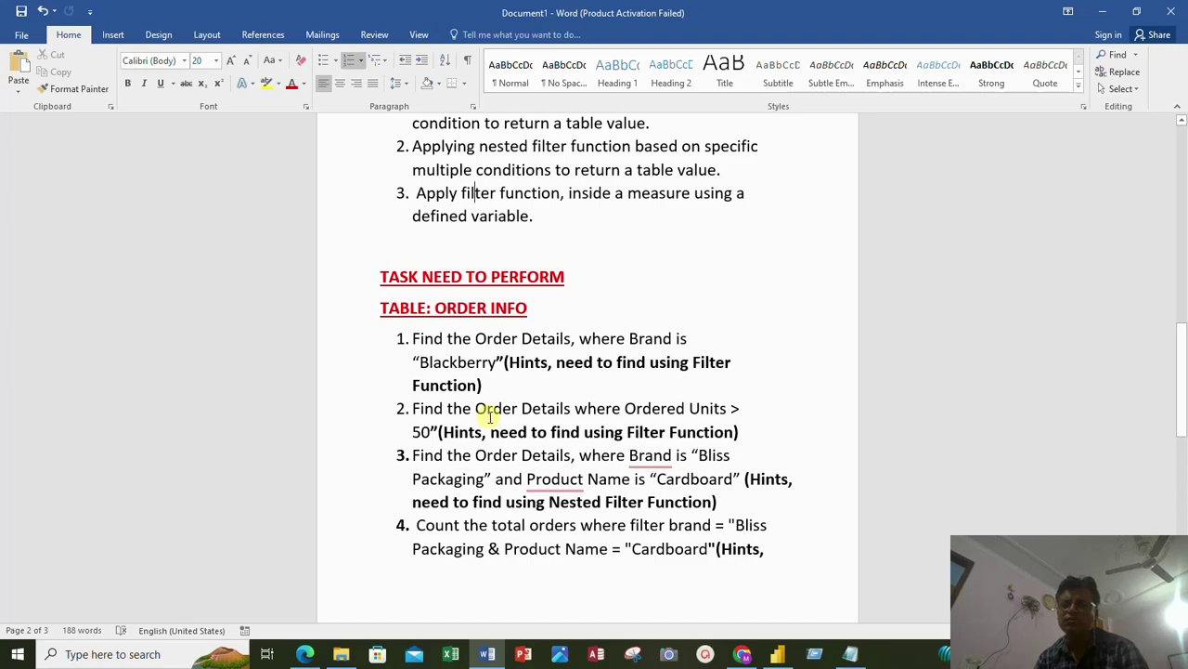
scroll(486, 419, "down", 1)
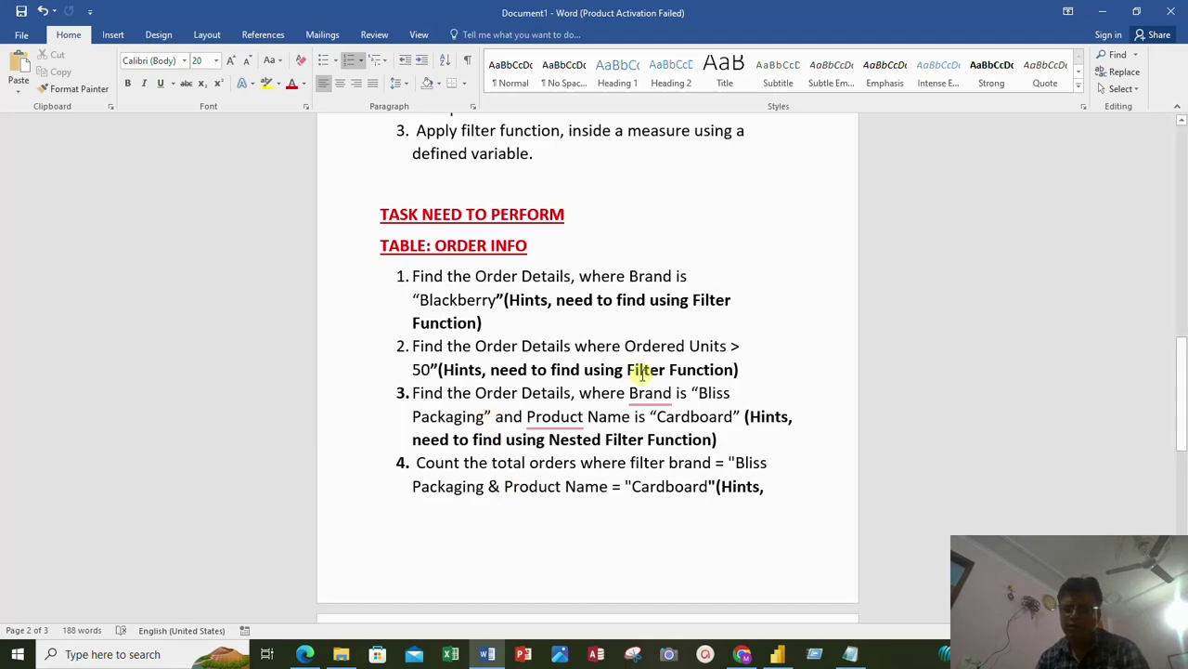
scroll(639, 394, "down", 1)
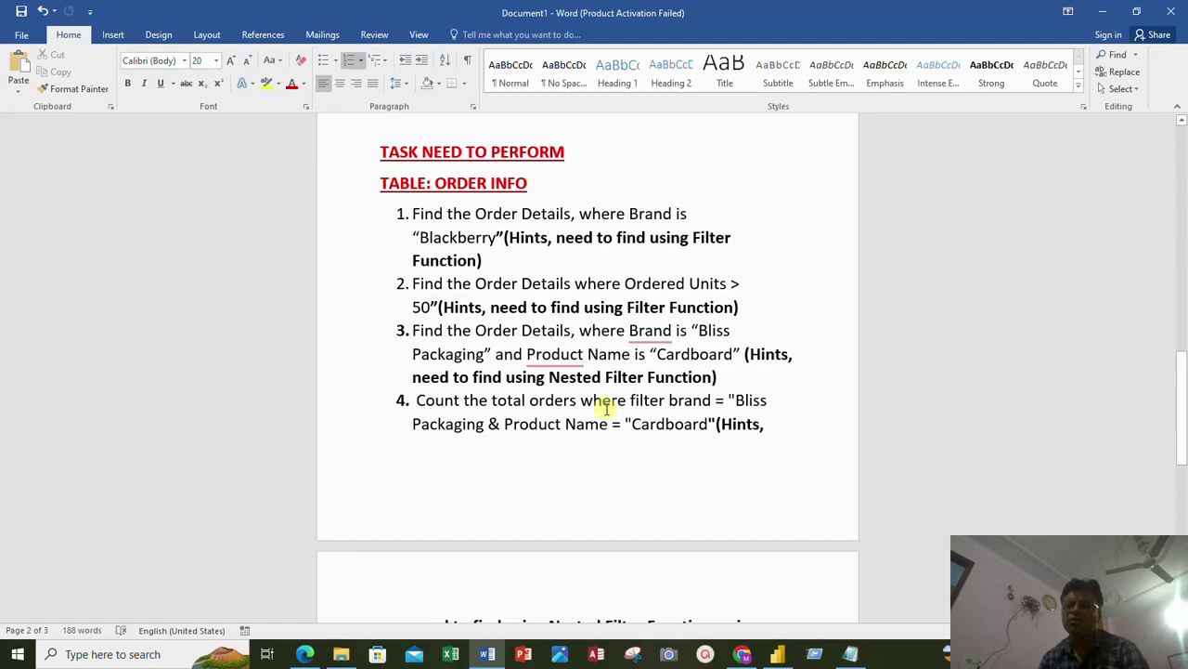
scroll(604, 411, "down", 1)
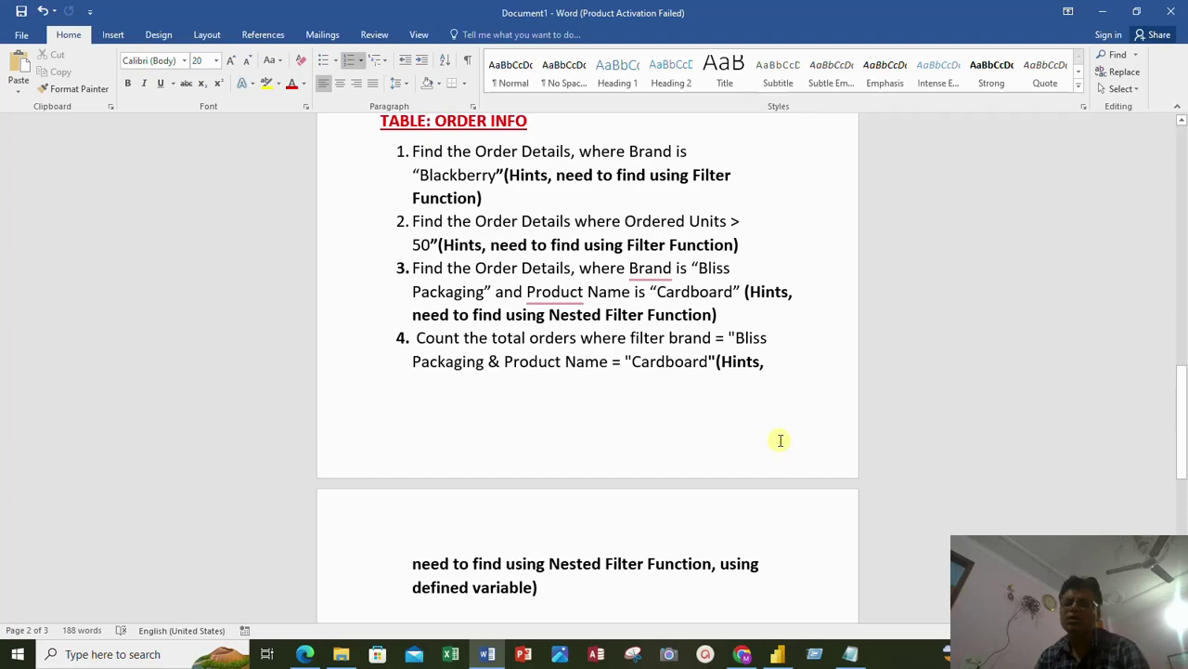
scroll(778, 437, "down", 1)
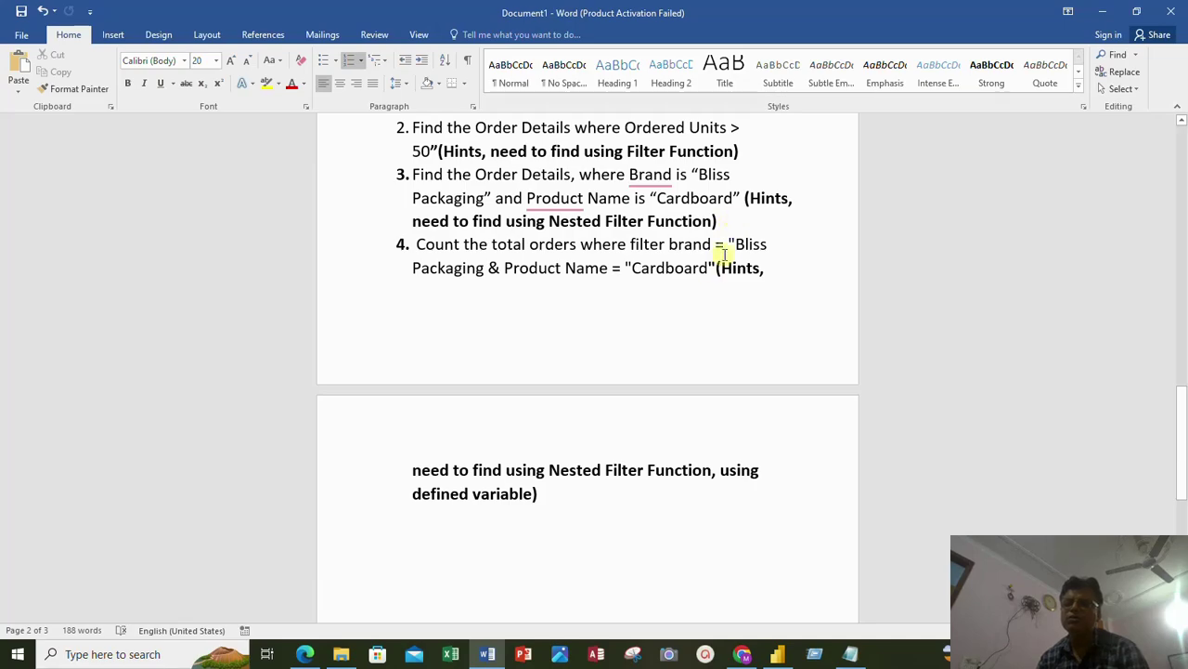
left_click_drag(729, 243, 764, 291)
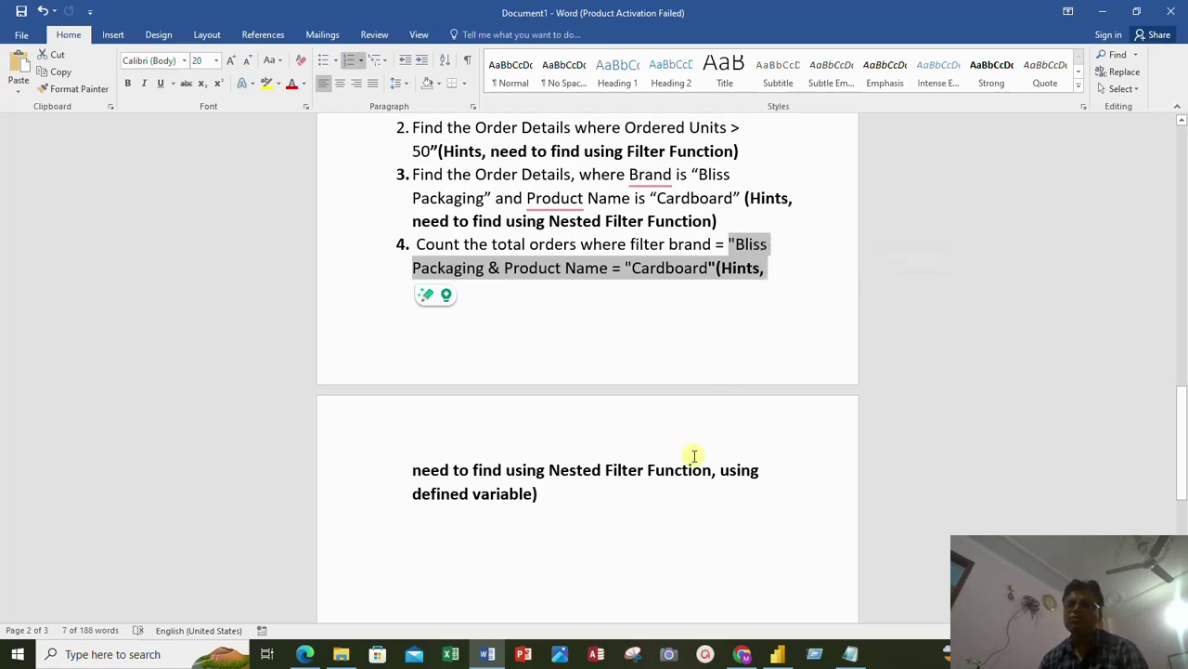
scroll(697, 453, "up", 5)
scroll(699, 447, "up", 10)
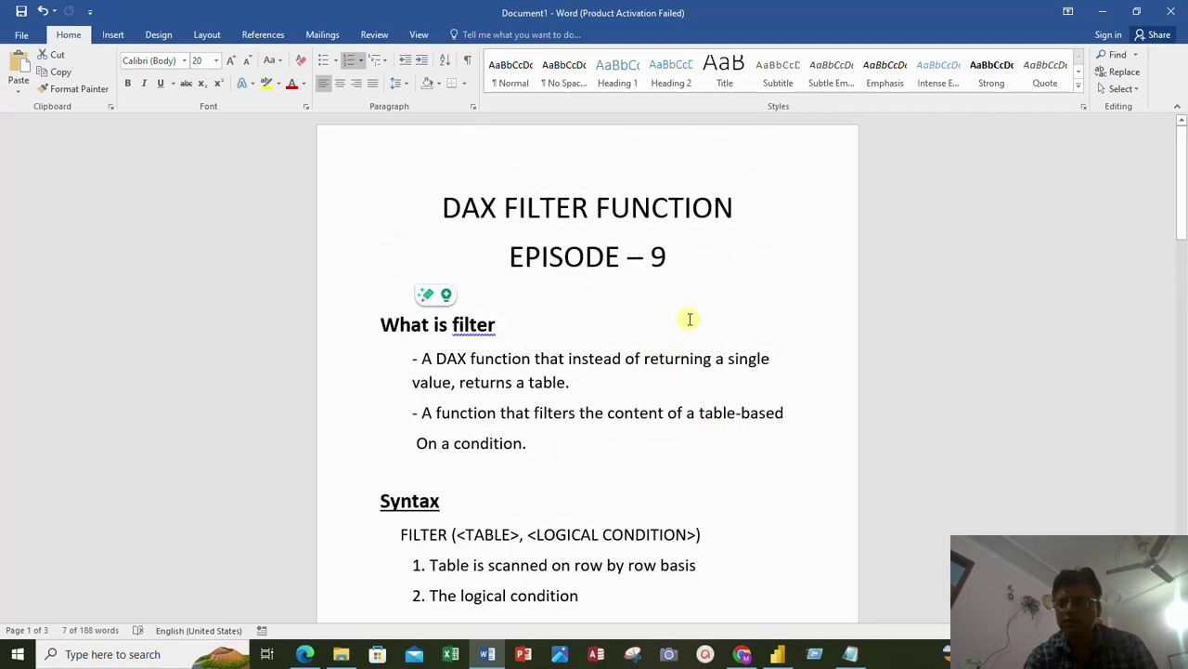
Step: Switch to Power BI Desktop, show the Order Info table in Table view and look through its columns and rows
key("alt+Tab")
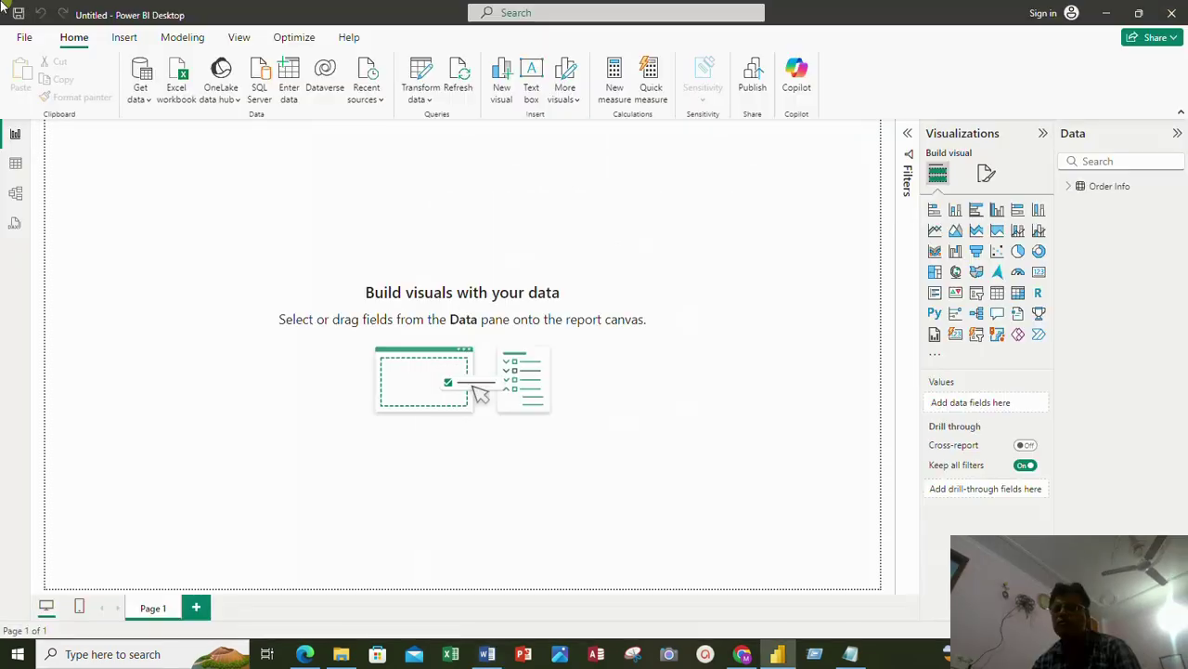
left_click(1105, 189)
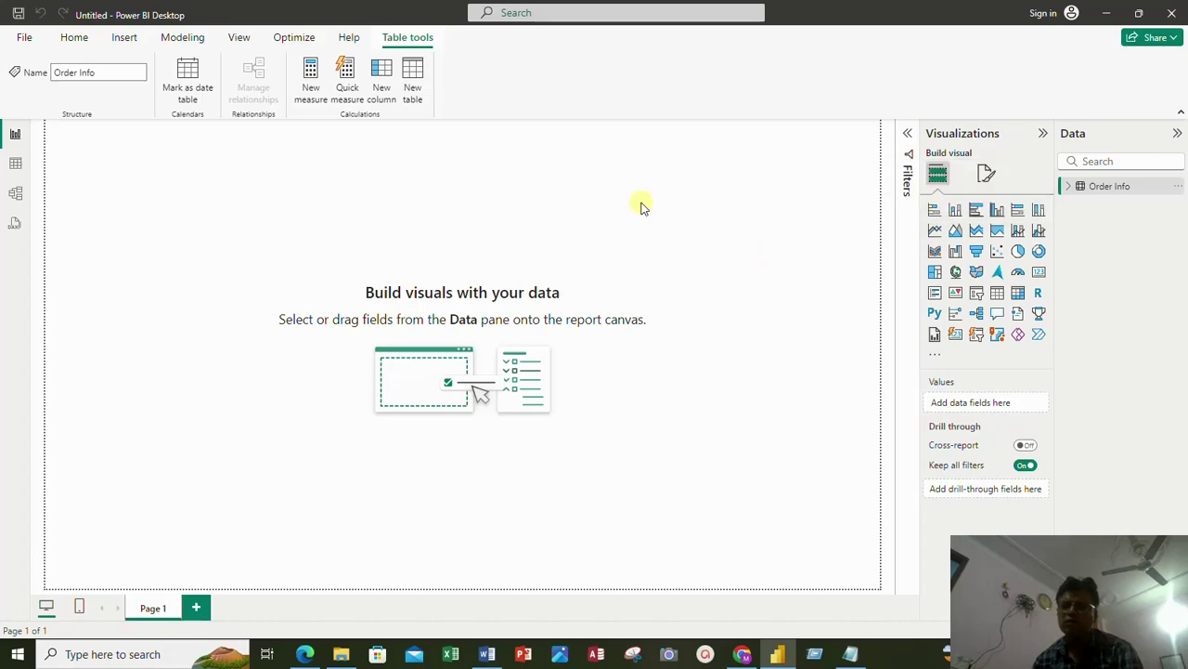
left_click(15, 163)
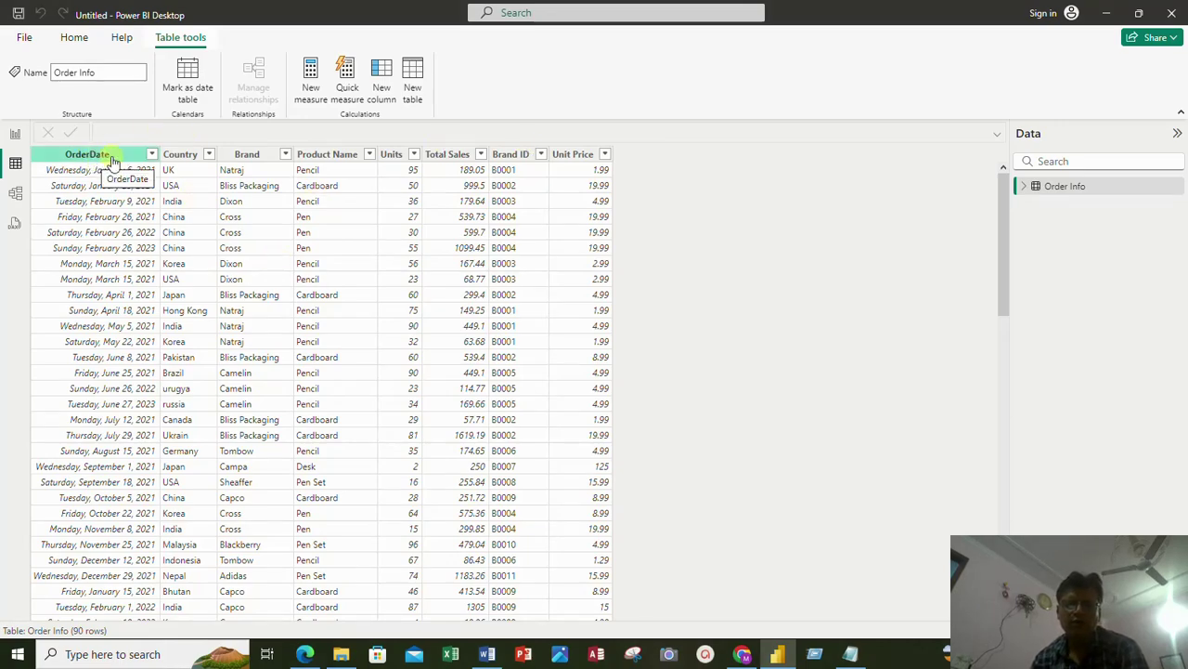
scroll(164, 310, "down", 10)
scroll(164, 310, "up", 10)
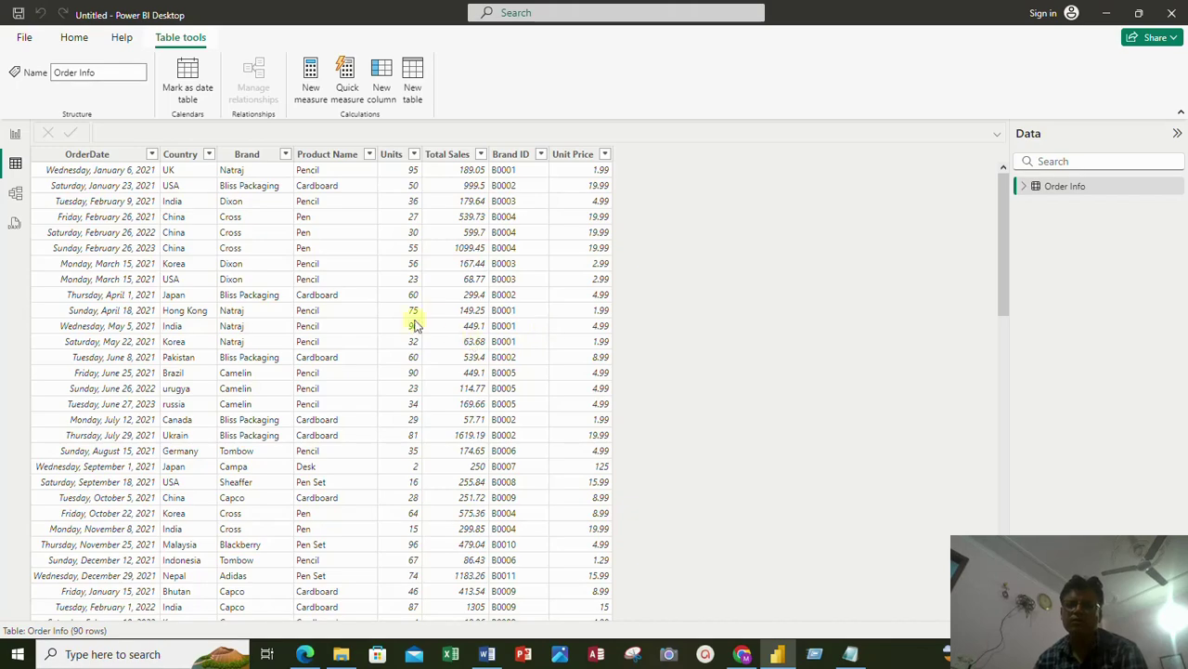
scroll(232, 319, "down", 9)
scroll(234, 320, "up", 9)
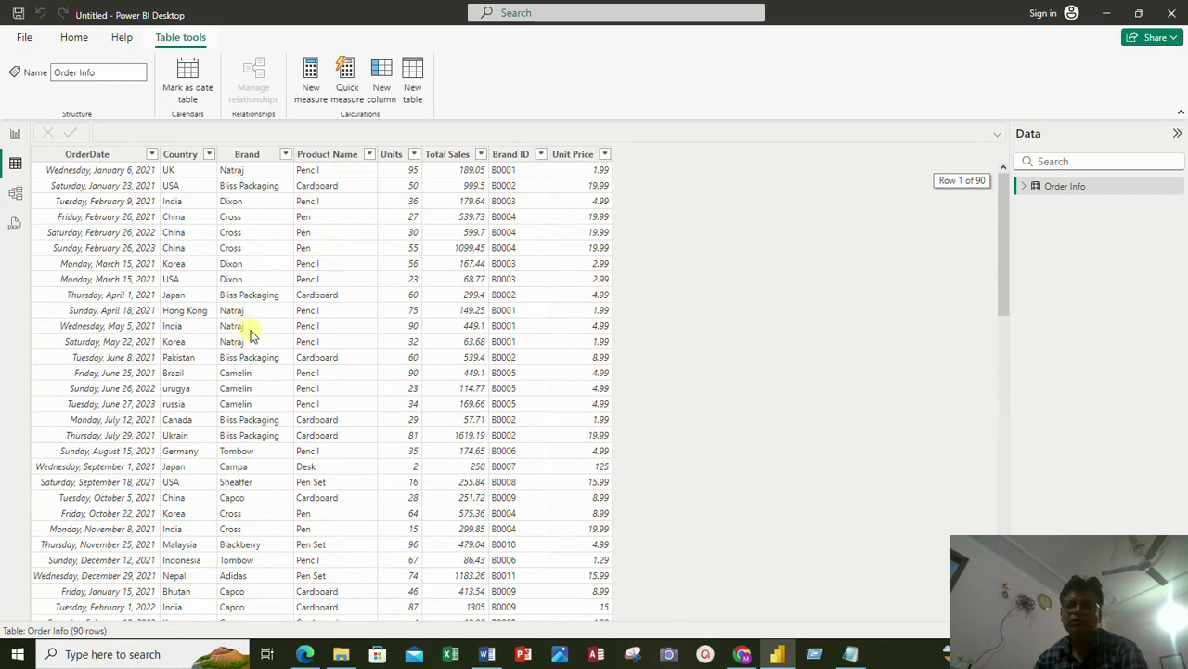
Step: Reread the Order Info task list in the Word notes, then return to Power BI Desktop
left_click(490, 653)
scroll(490, 589, "up", 5)
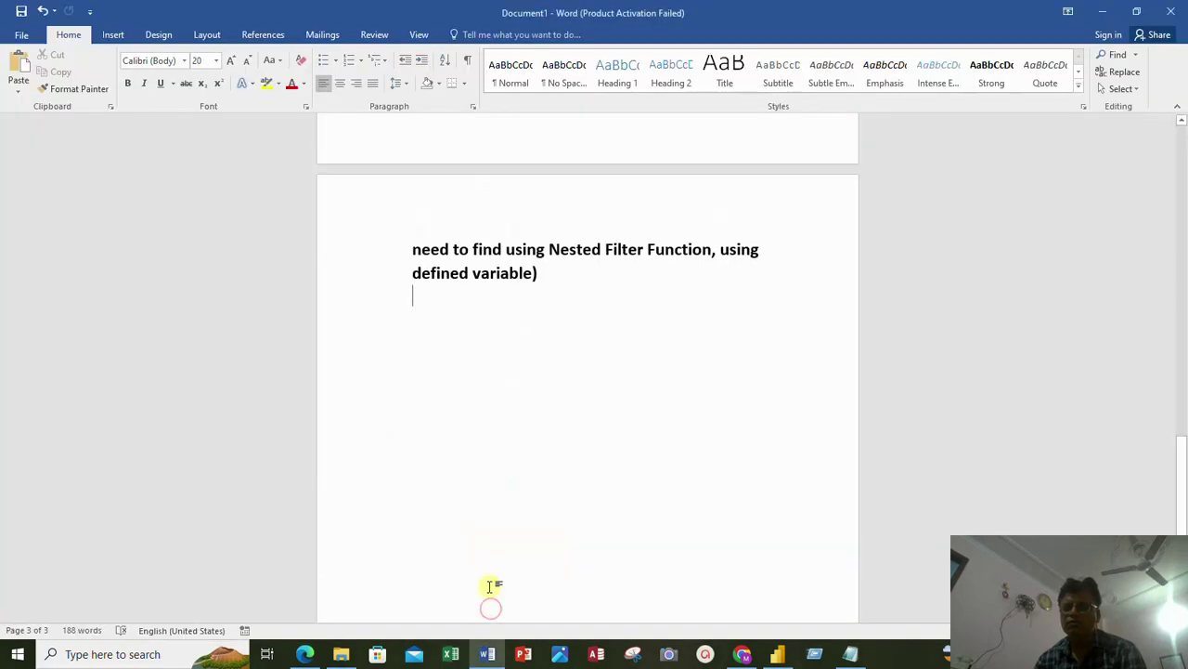
scroll(487, 577, "up", 3)
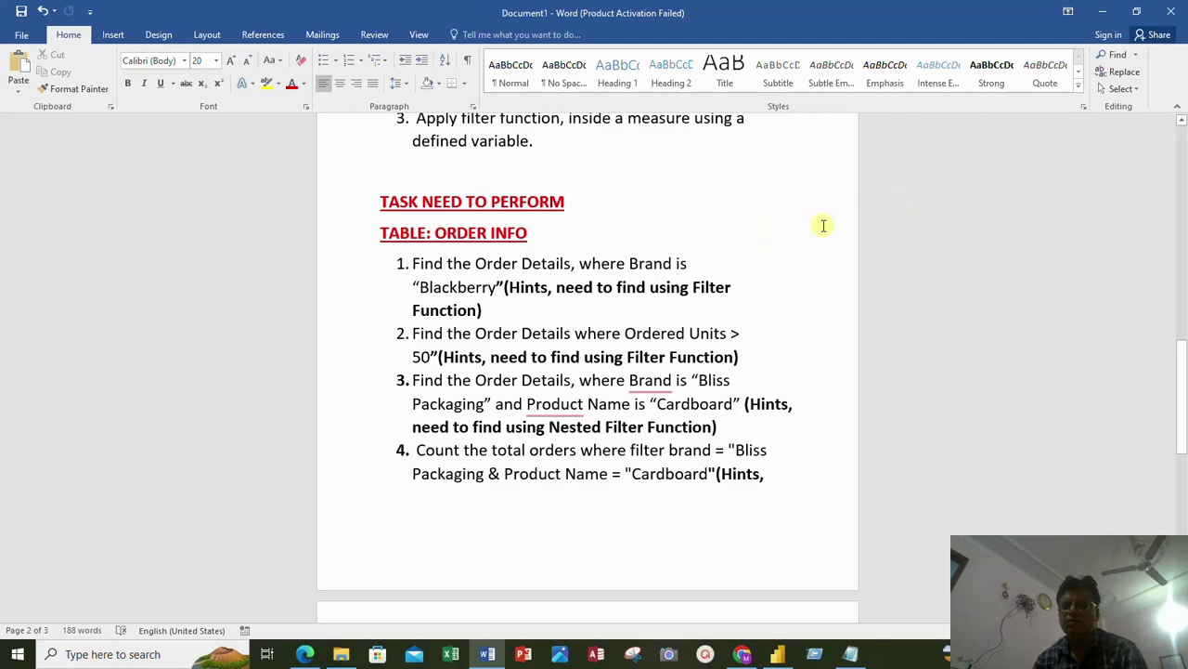
left_click(1106, 13)
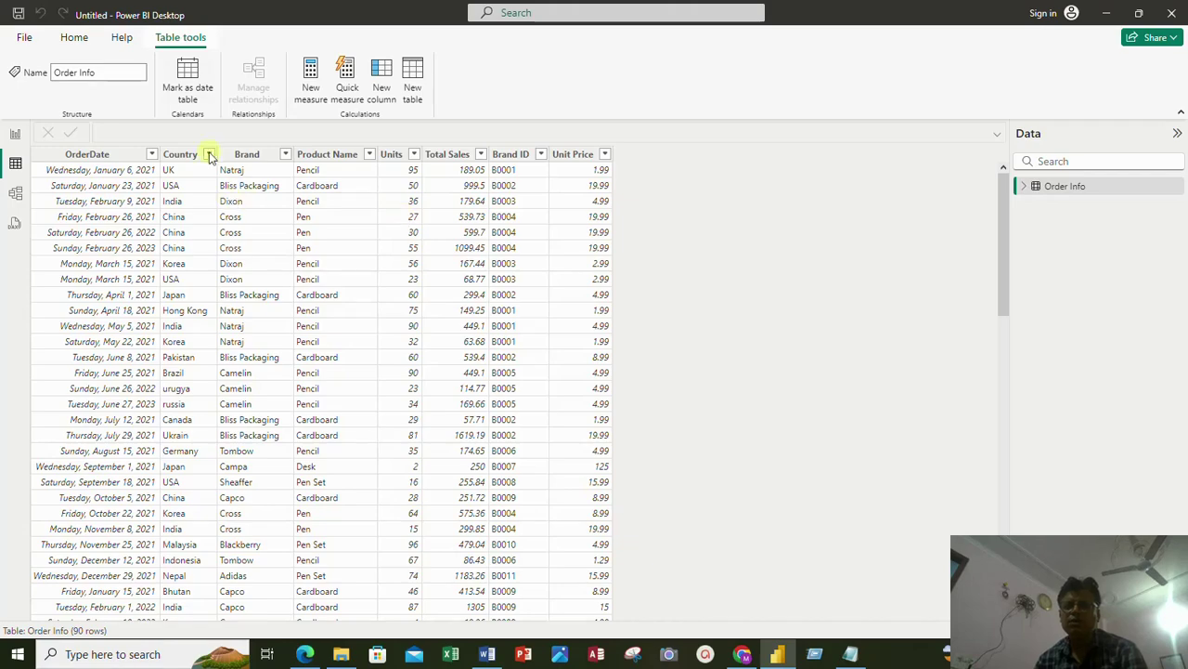
Step: Add a new calculated table and name it "Blackberry info" in its formula
left_click(415, 90)
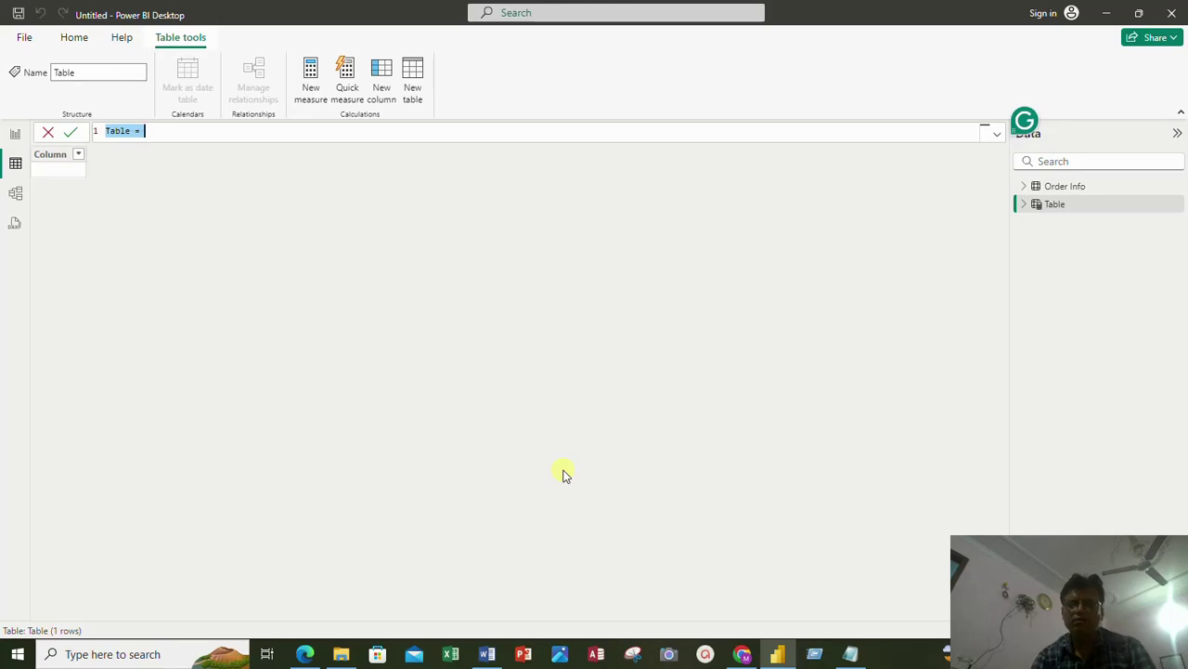
type("Bla")
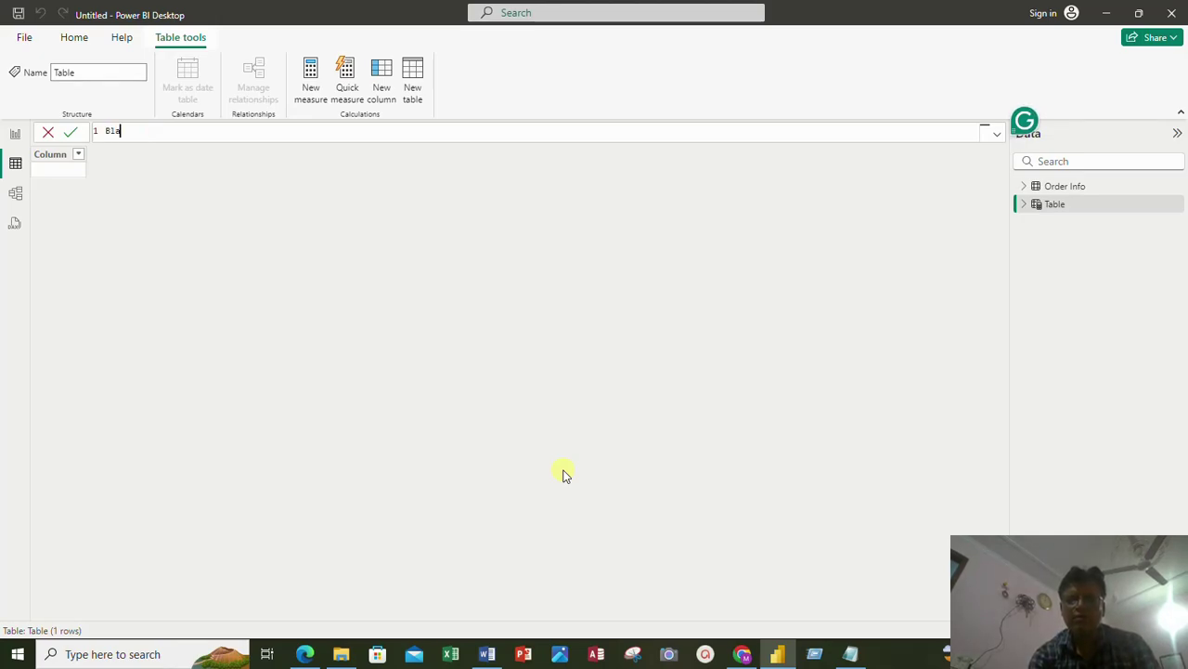
type("ck ery")
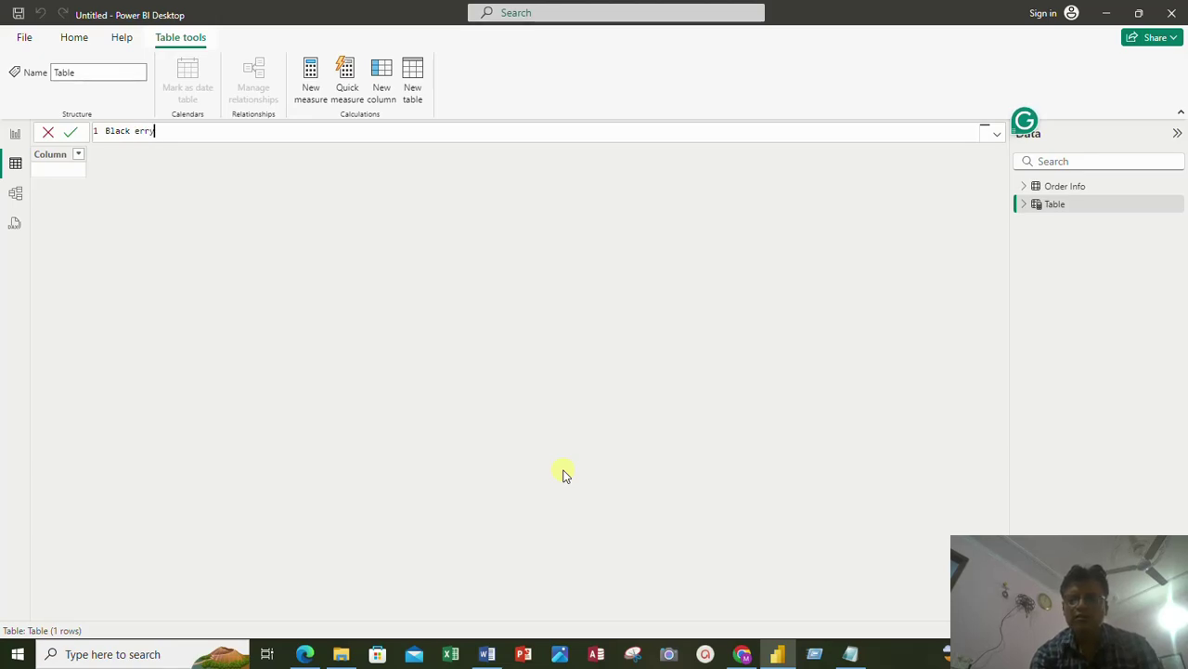
key("BackSpace")
key("BackSpace")
key("BackSpace")
key("BackSpace")
type("be")
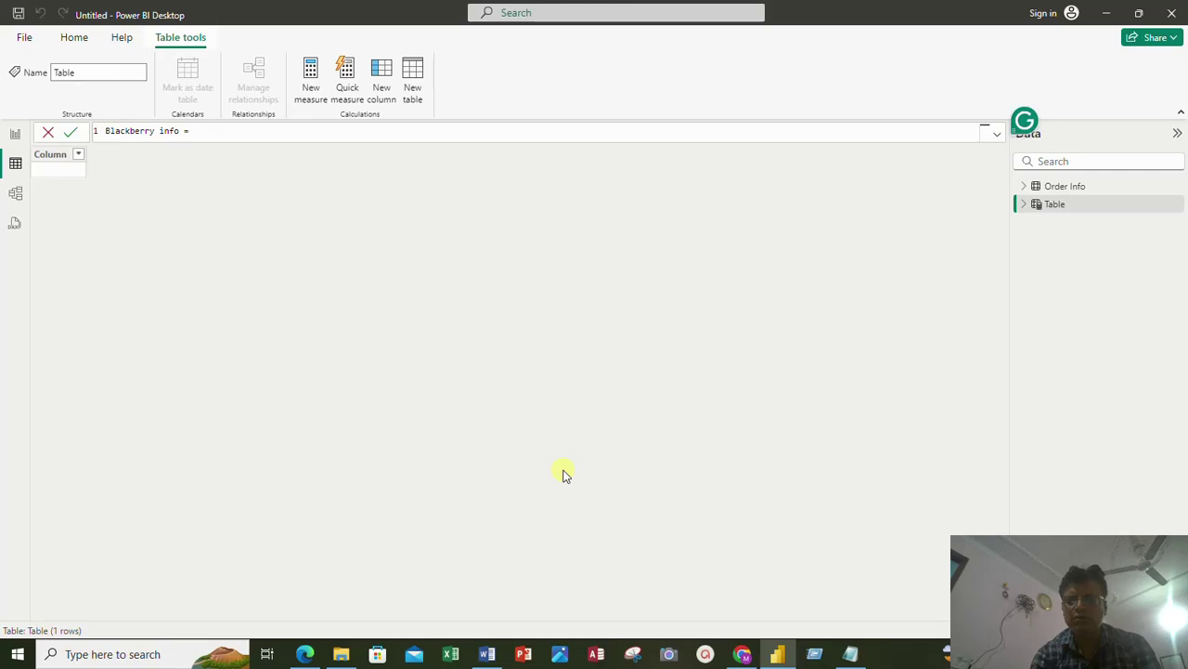
Step: Continue the Blackberry info formula on a new line with the FILTER function, using 'Order Info' as its table argument
key("alt")
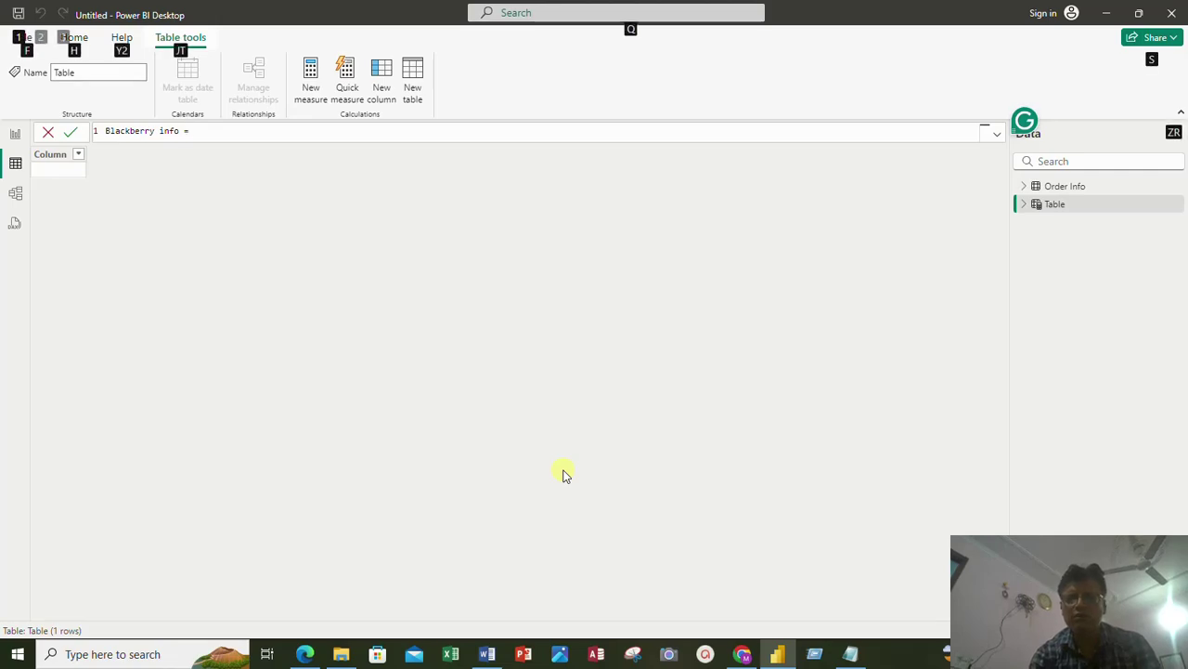
key("alt+Return")
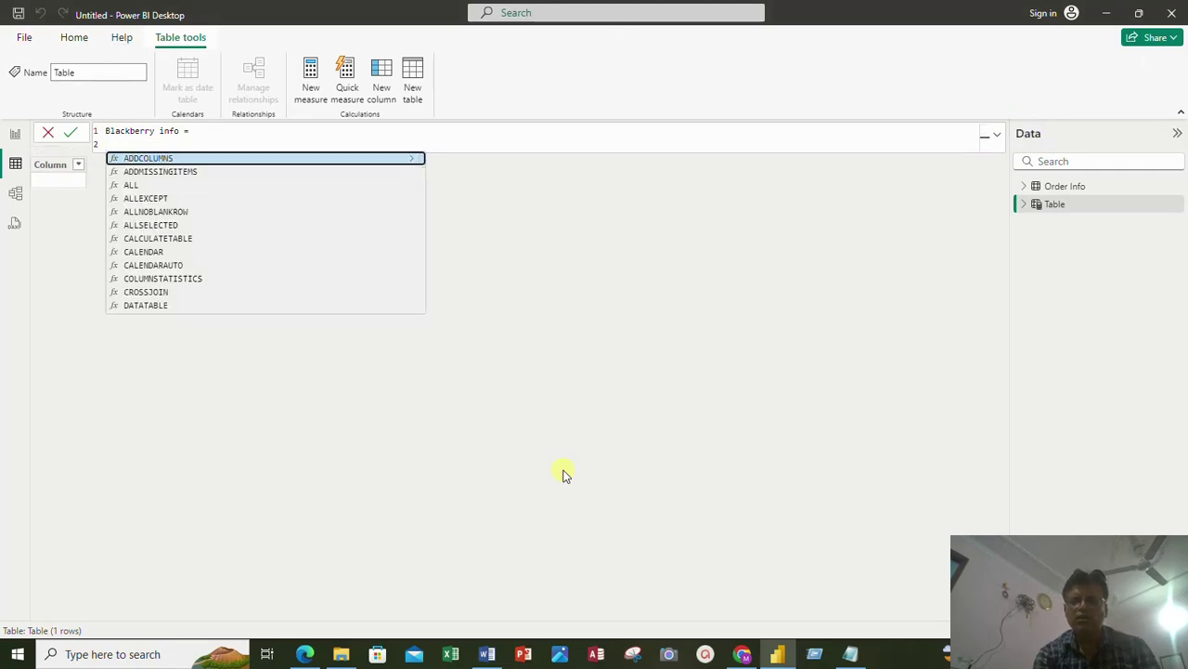
type("Fil")
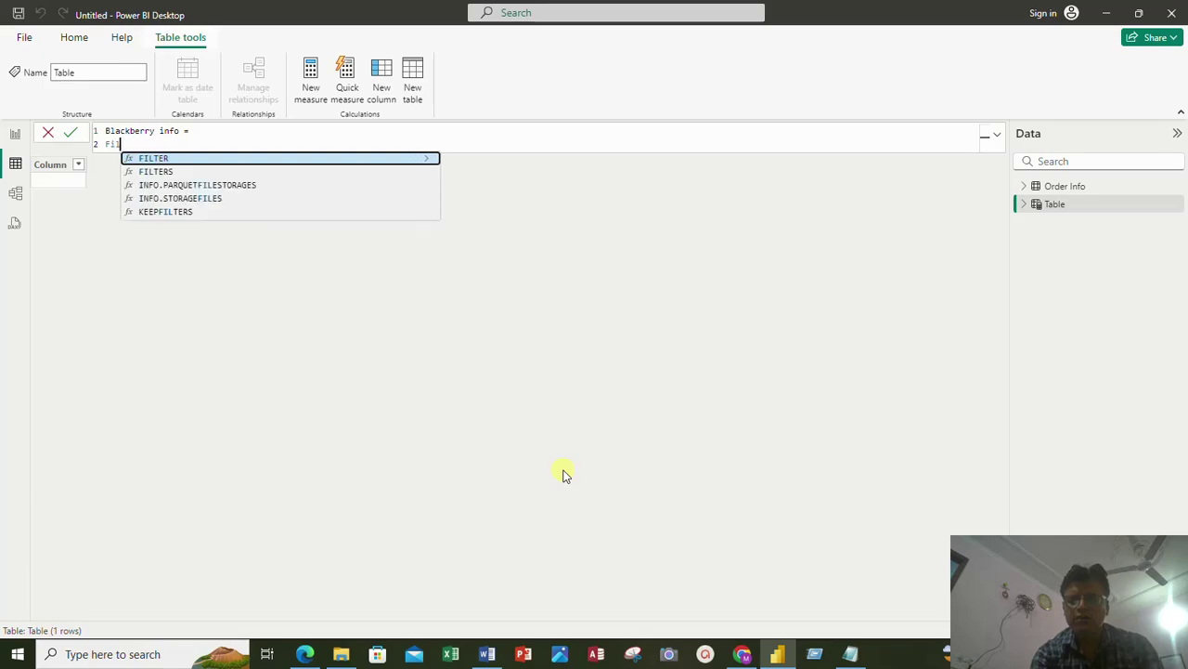
type("ter")
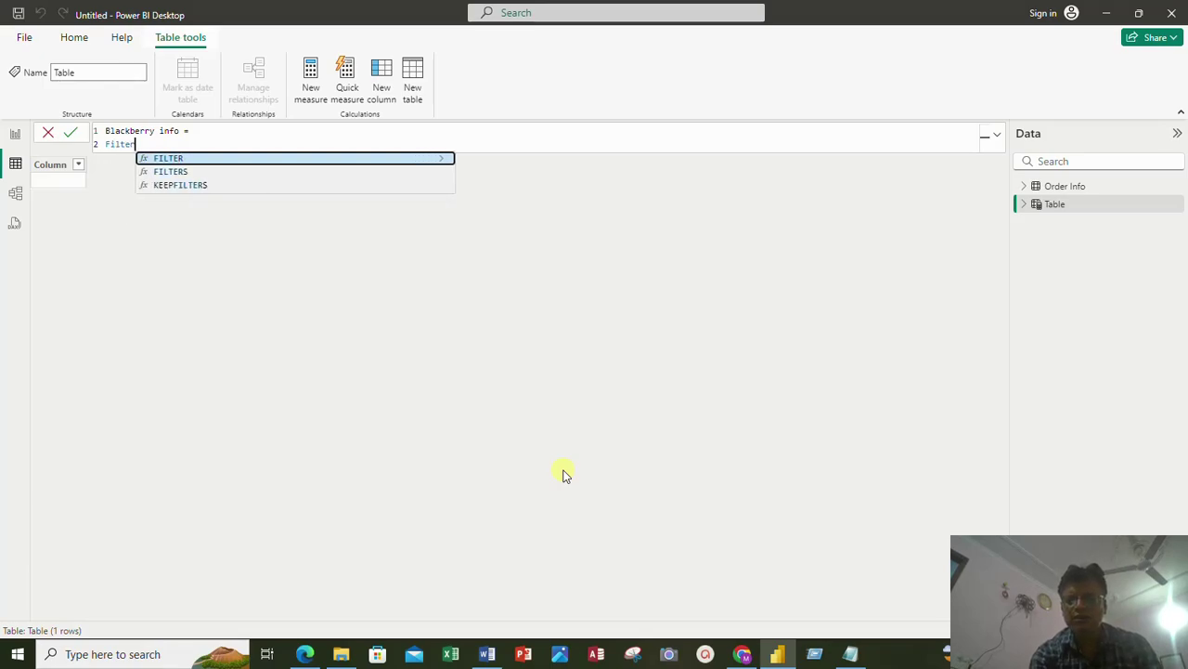
type("(")
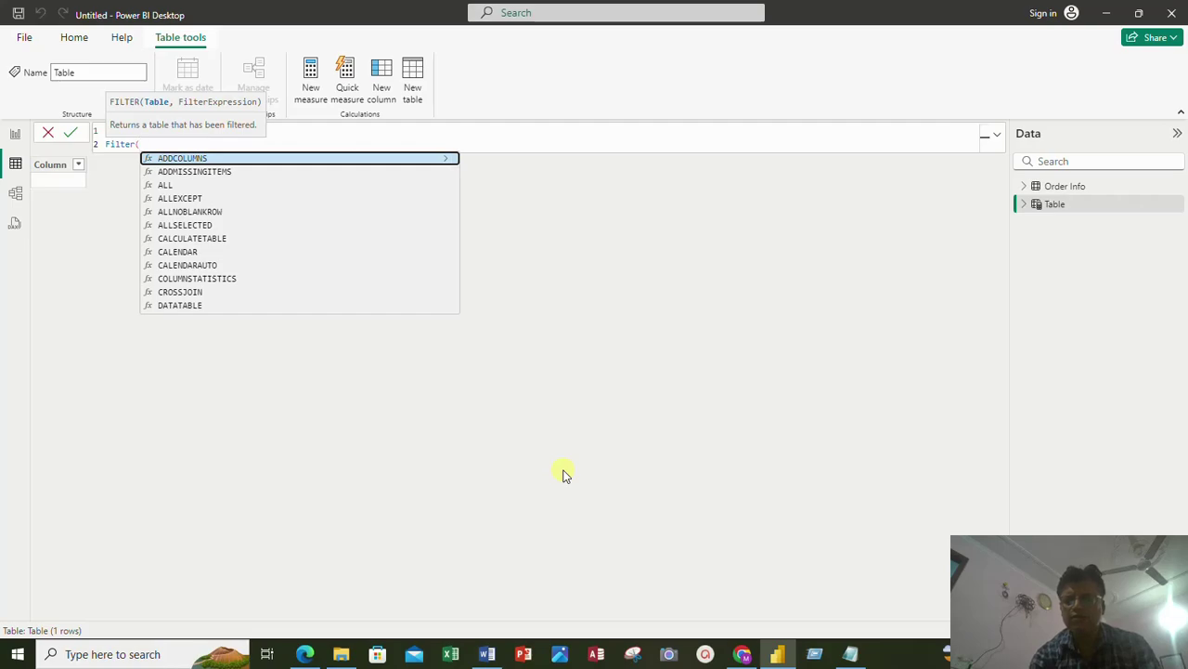
key("shift+Return")
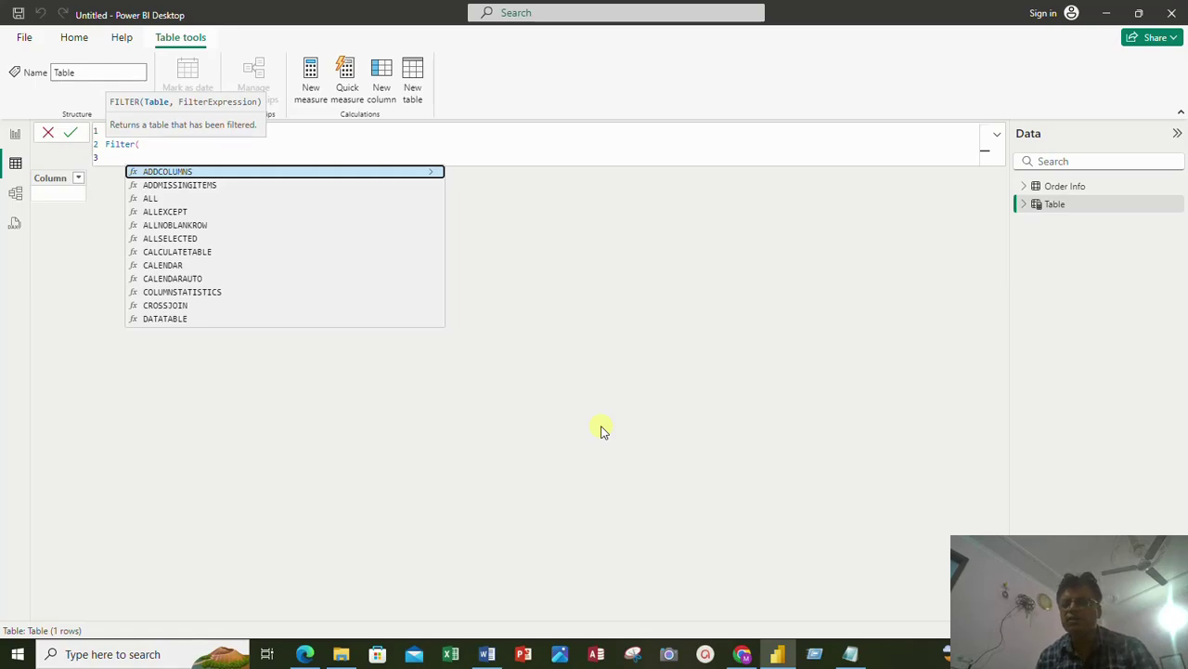
type("order")
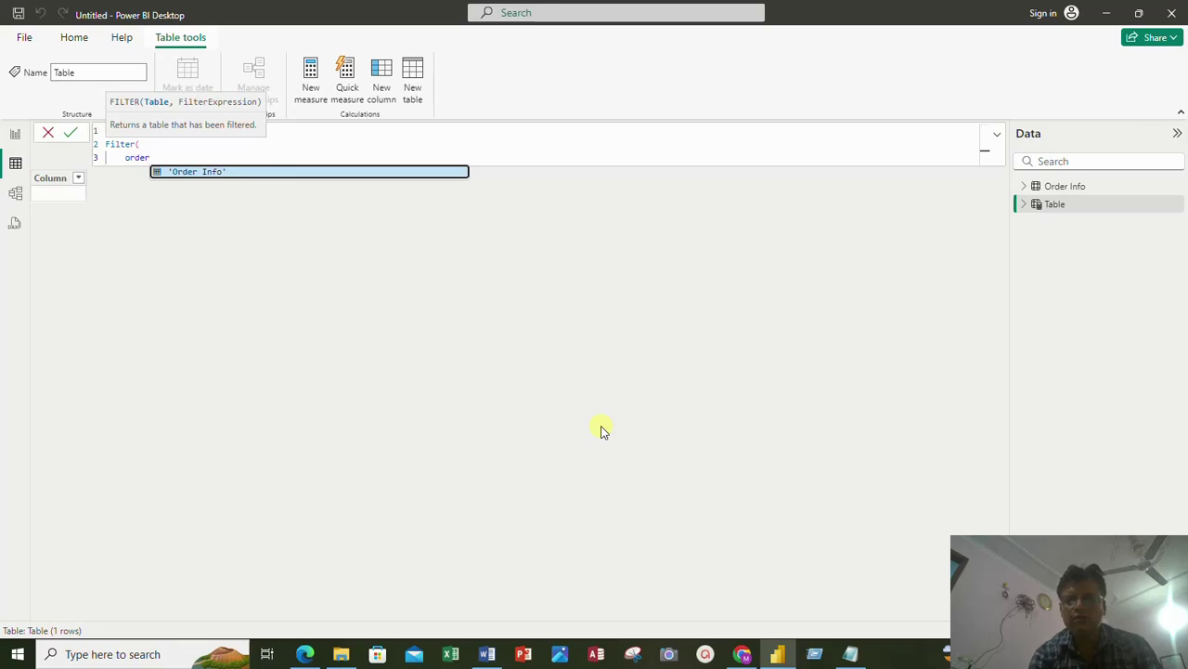
key("Tab")
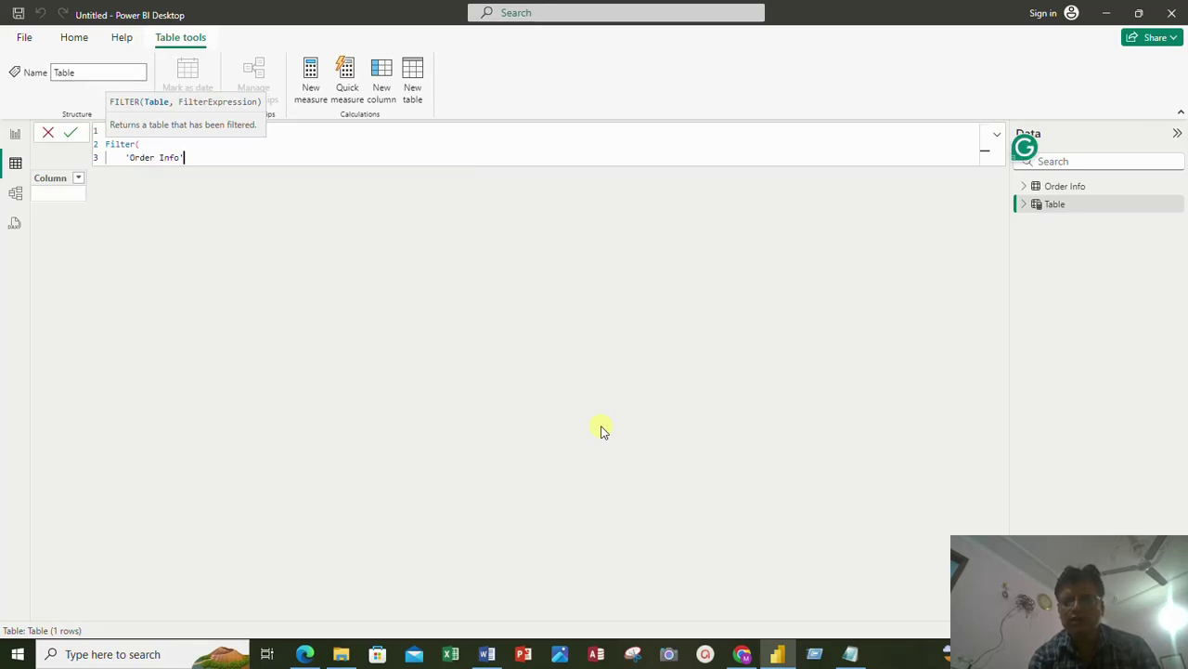
type(",")
key("shift+Return")
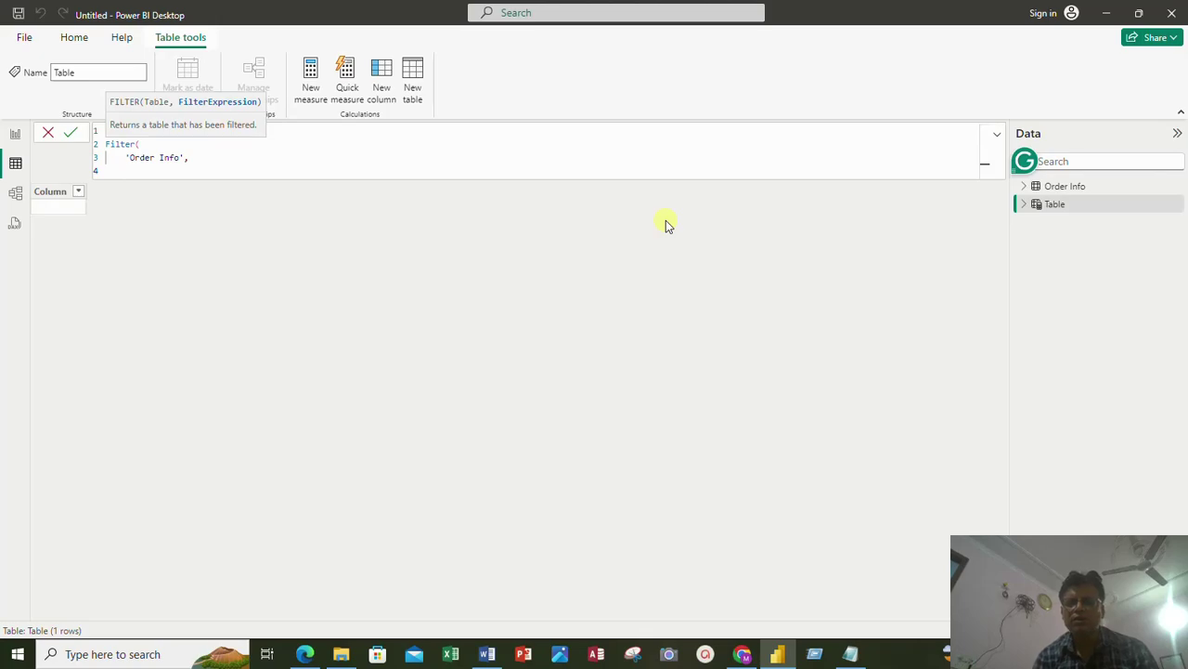
Step: Add the filter condition 'Order Info'[Brand] = "Blackberry", checking the brand in the Word notes, and close and commit the table formula
type("bra")
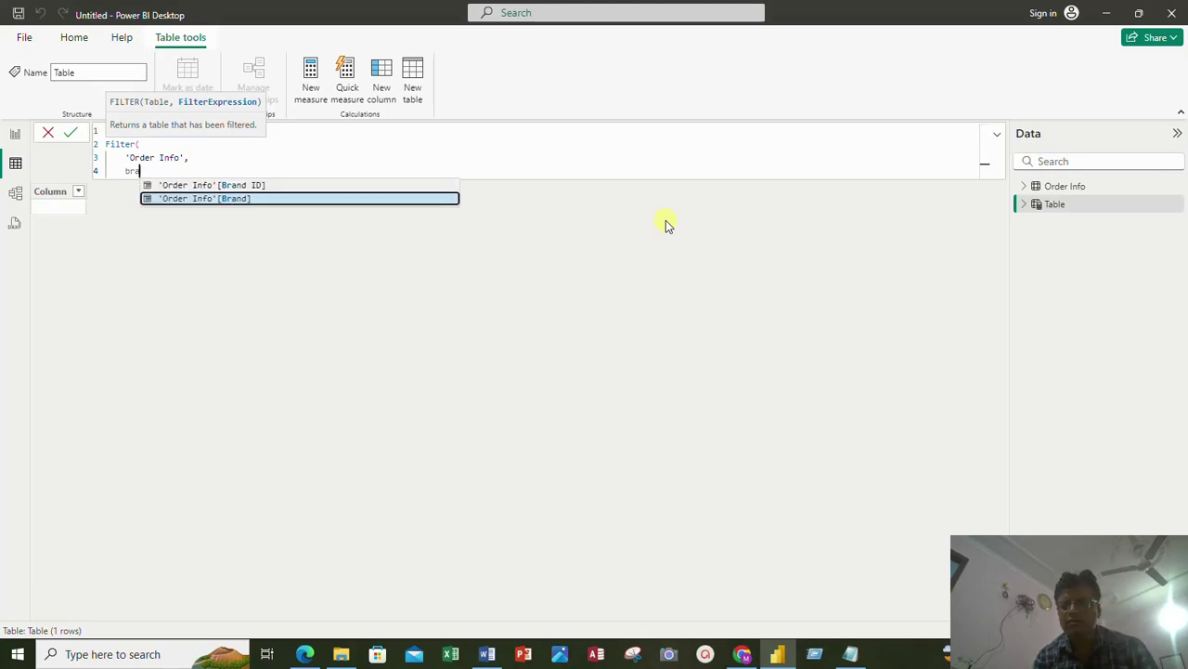
left_click(487, 653)
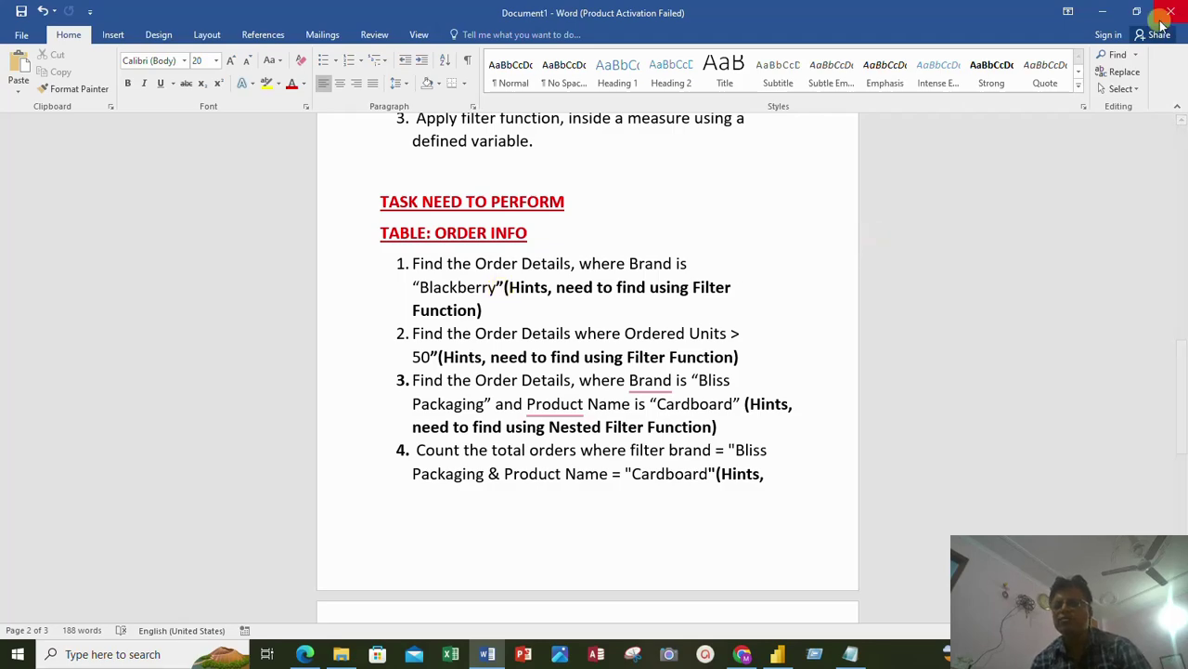
left_click(1102, 11)
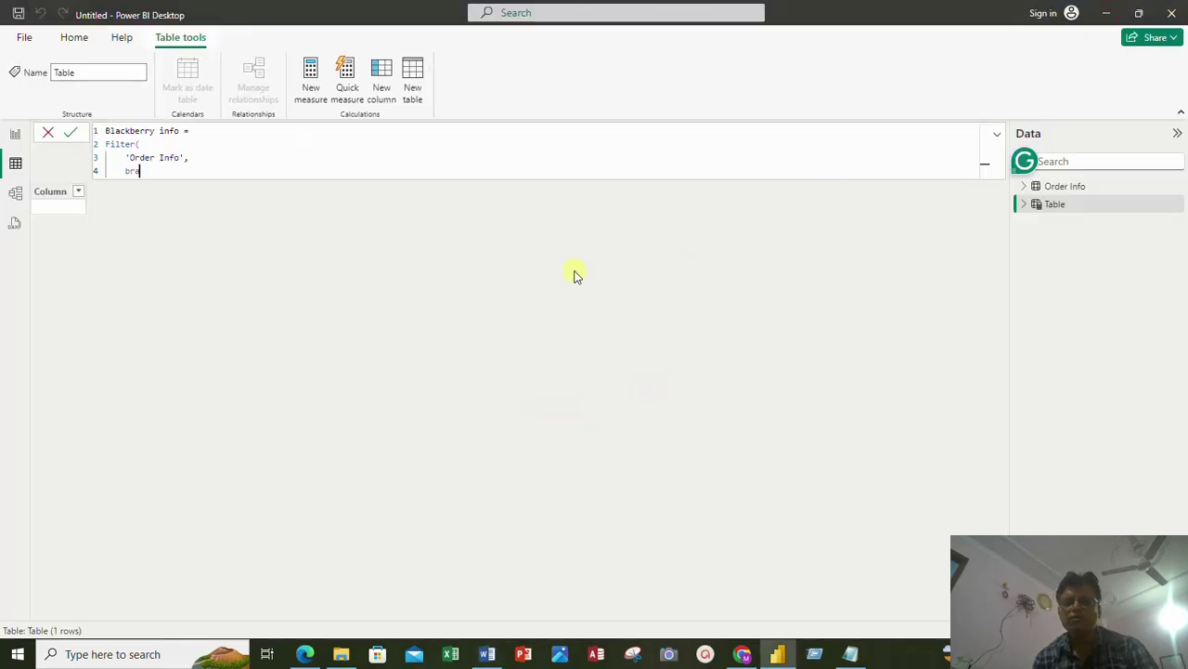
type("n")
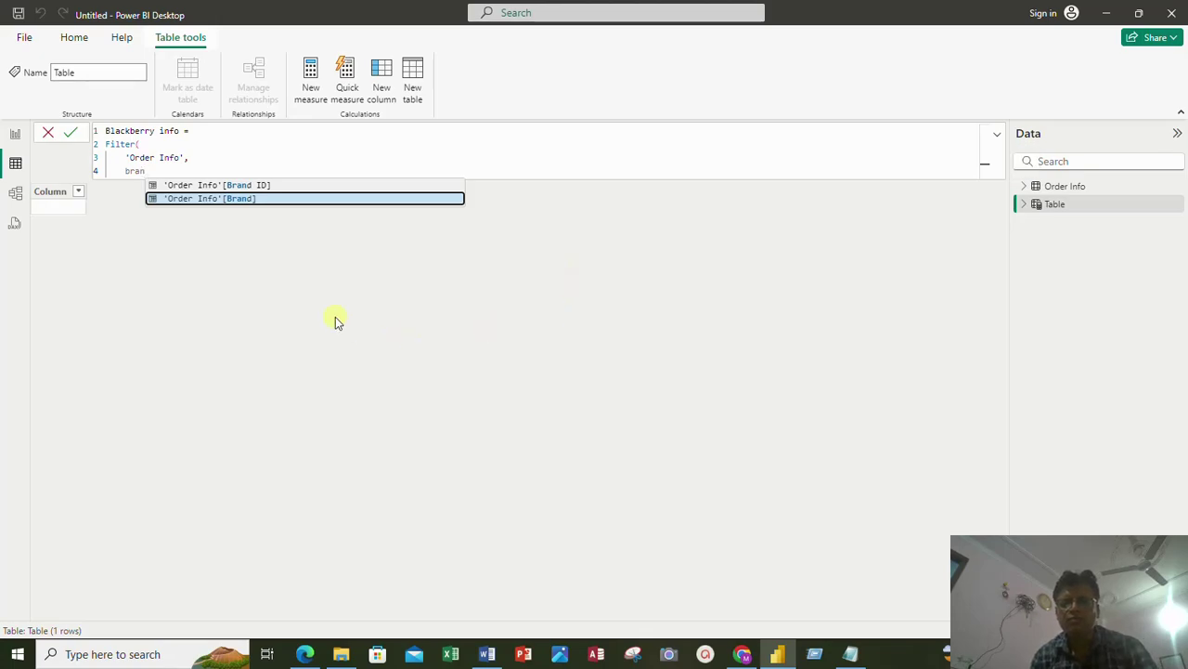
left_click(220, 198)
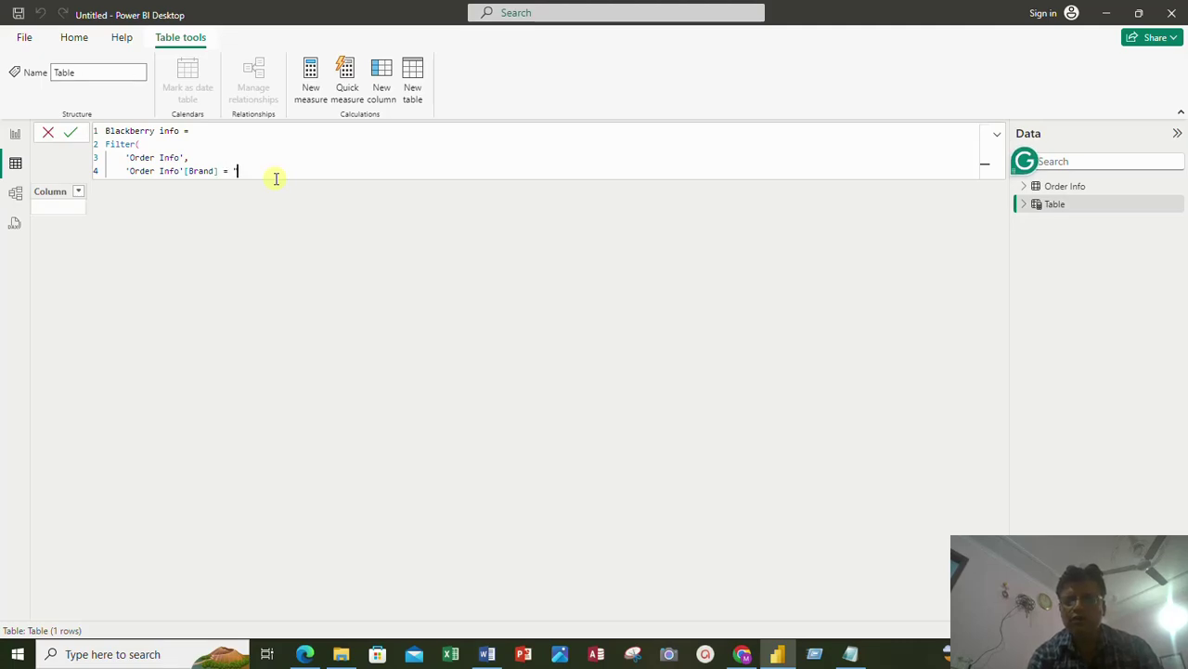
type("= \"Blackberry\"")
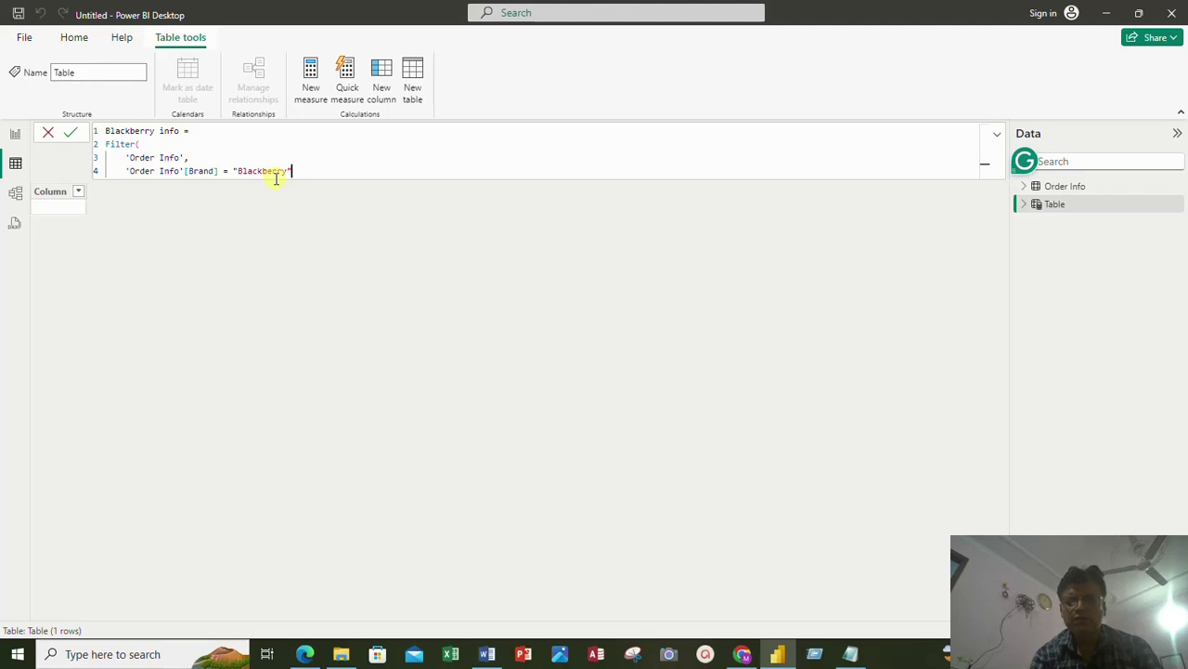
key("alt+Return")
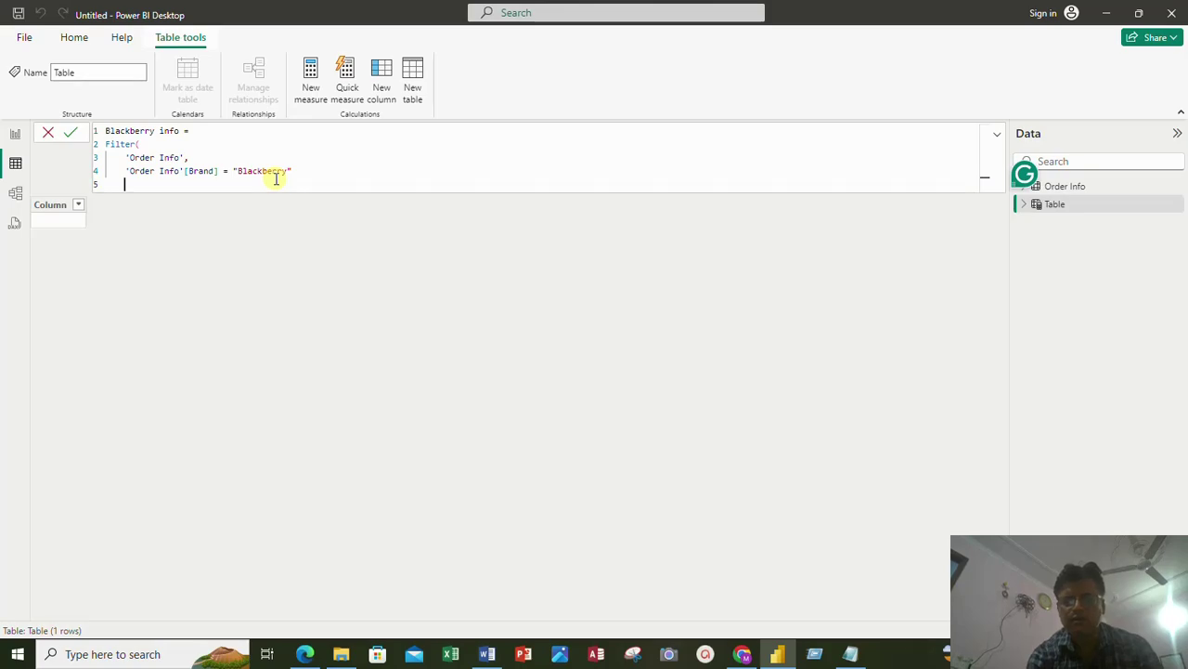
type(")")
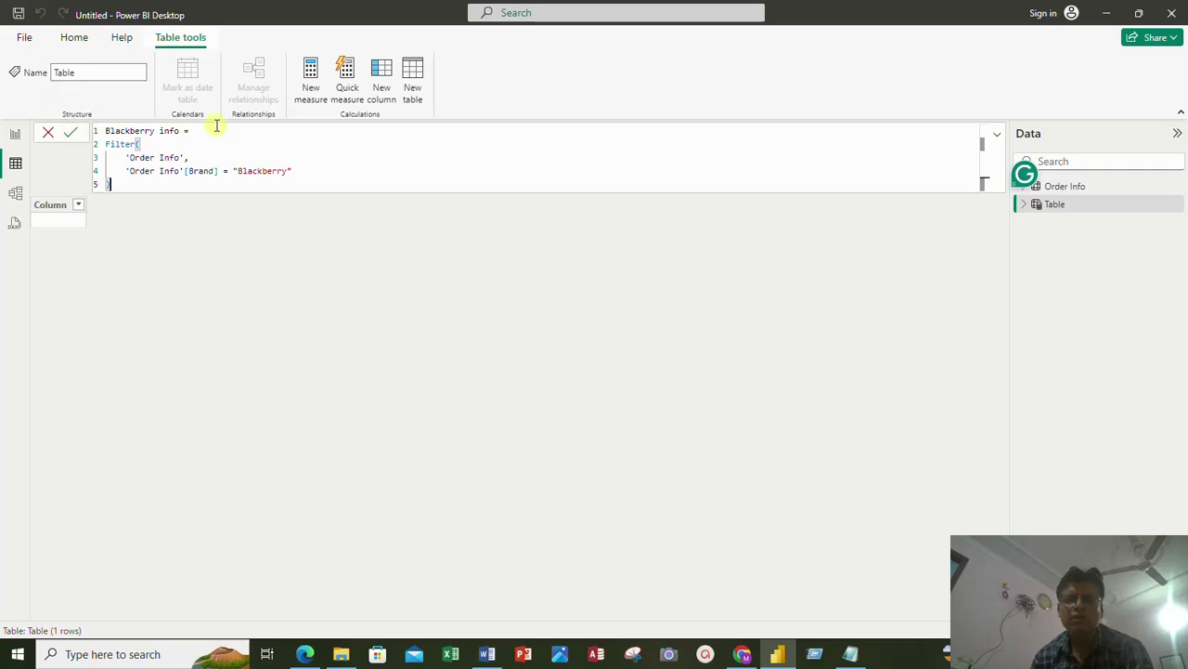
left_click(68, 135)
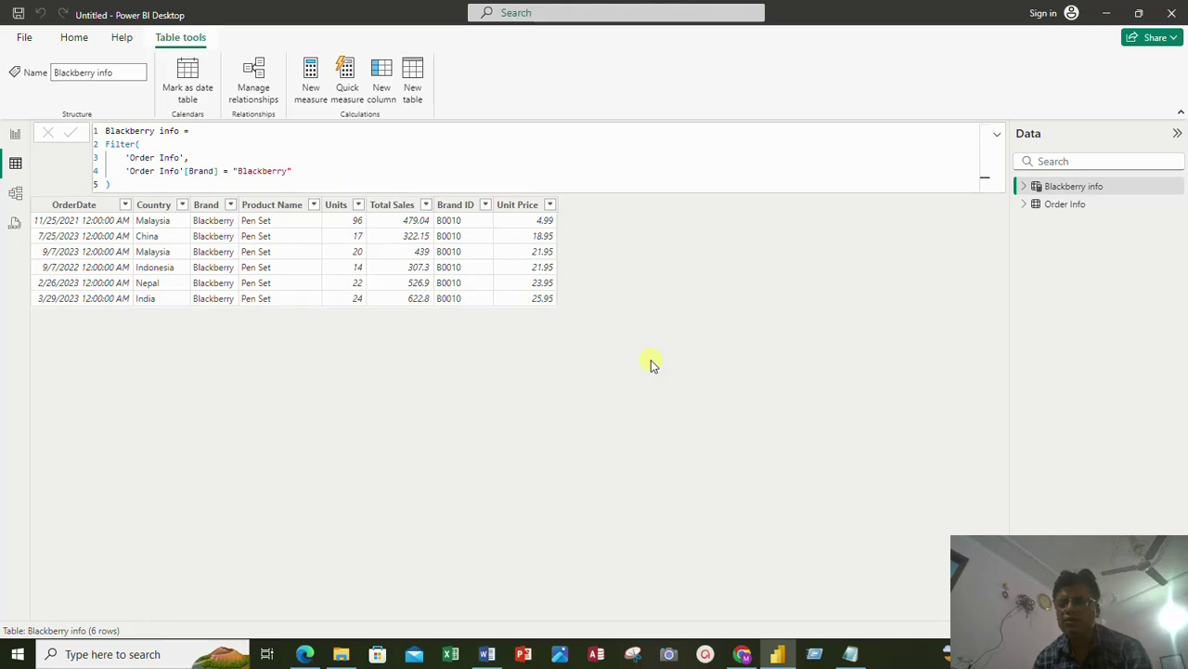
Step: Compare the Brand filter values of the Blackberry info and Order Info tables, and review the Blackberry info formula and rows
left_click(997, 134)
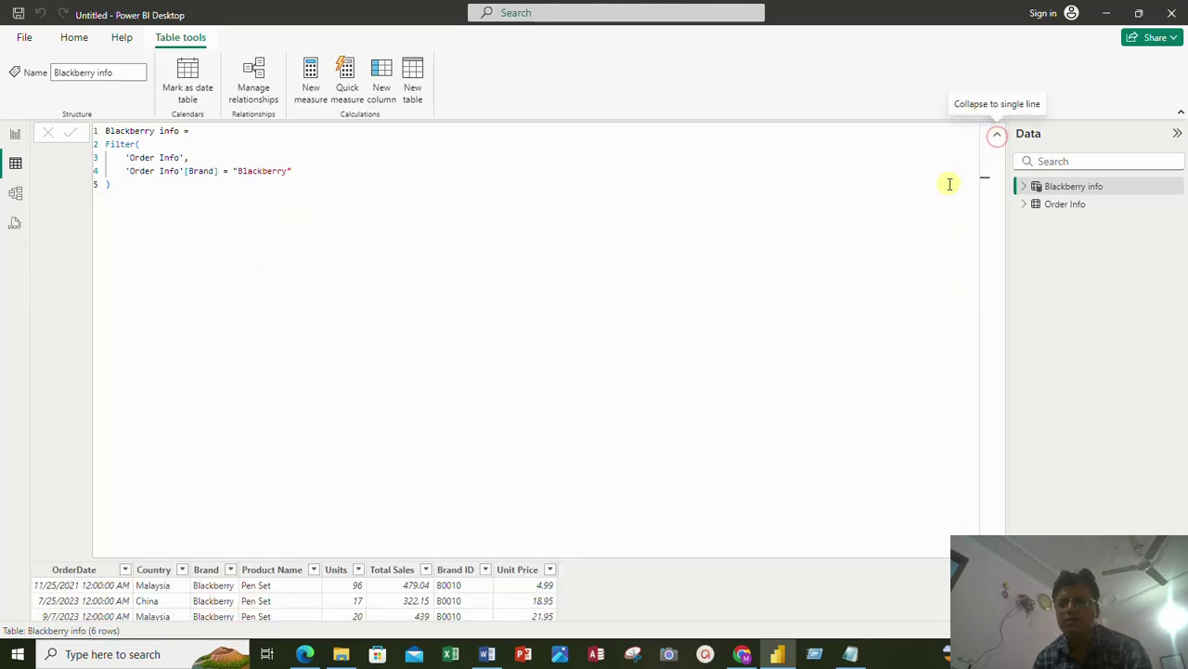
left_click(998, 134)
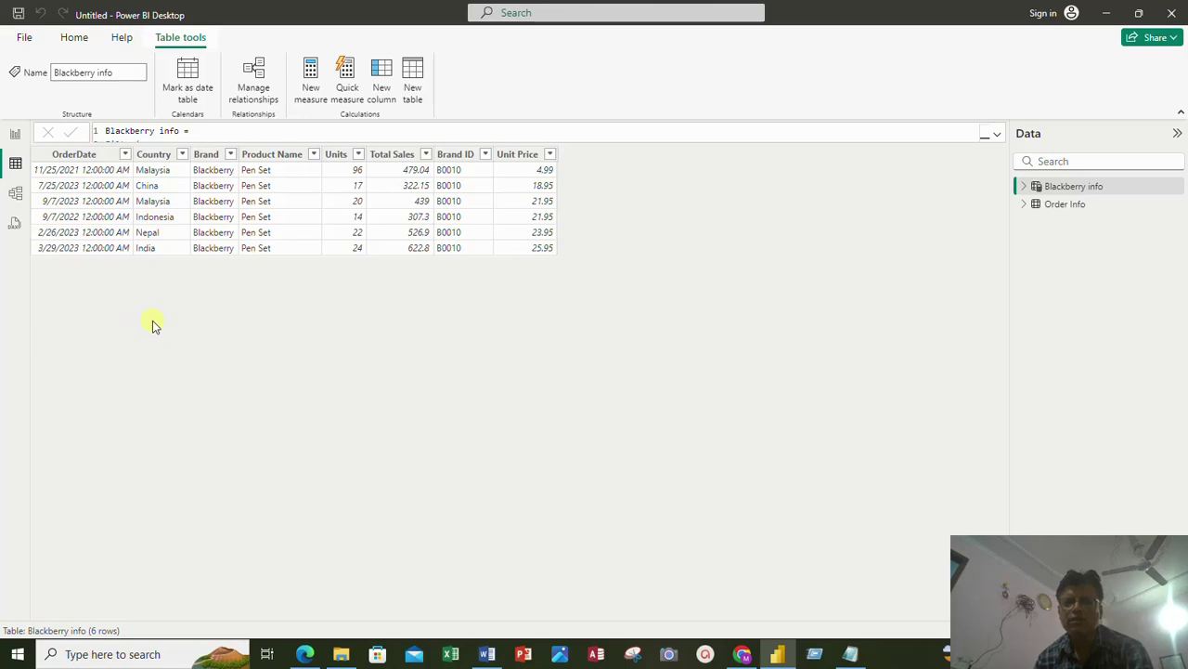
left_click(232, 155)
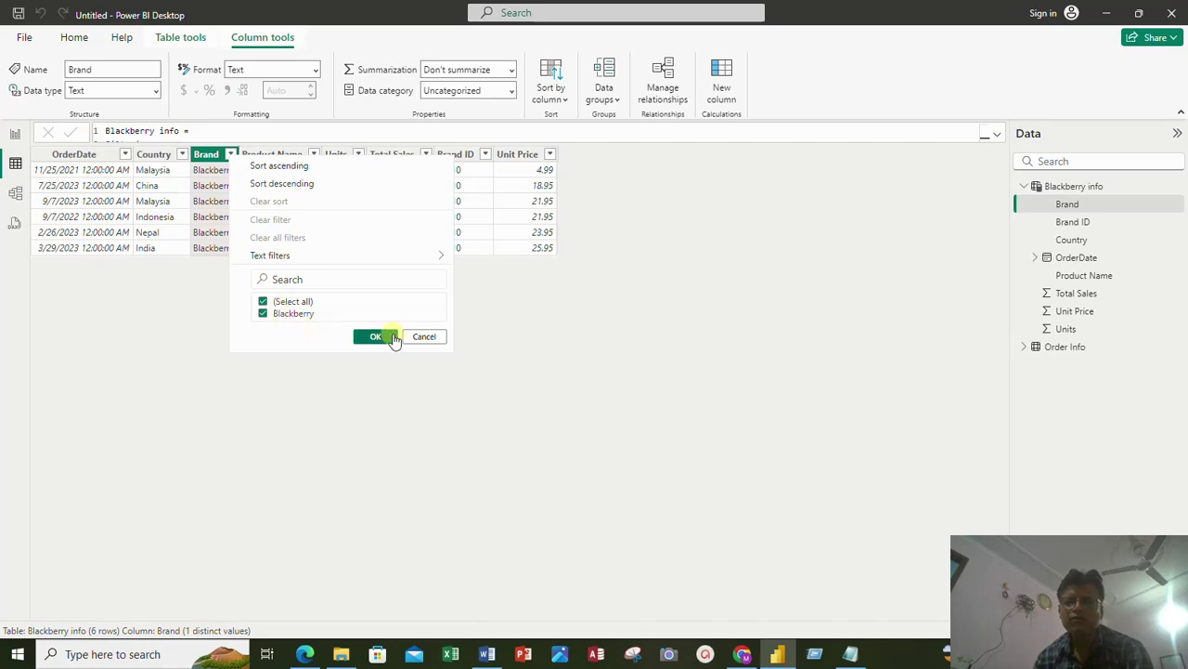
left_click(422, 340)
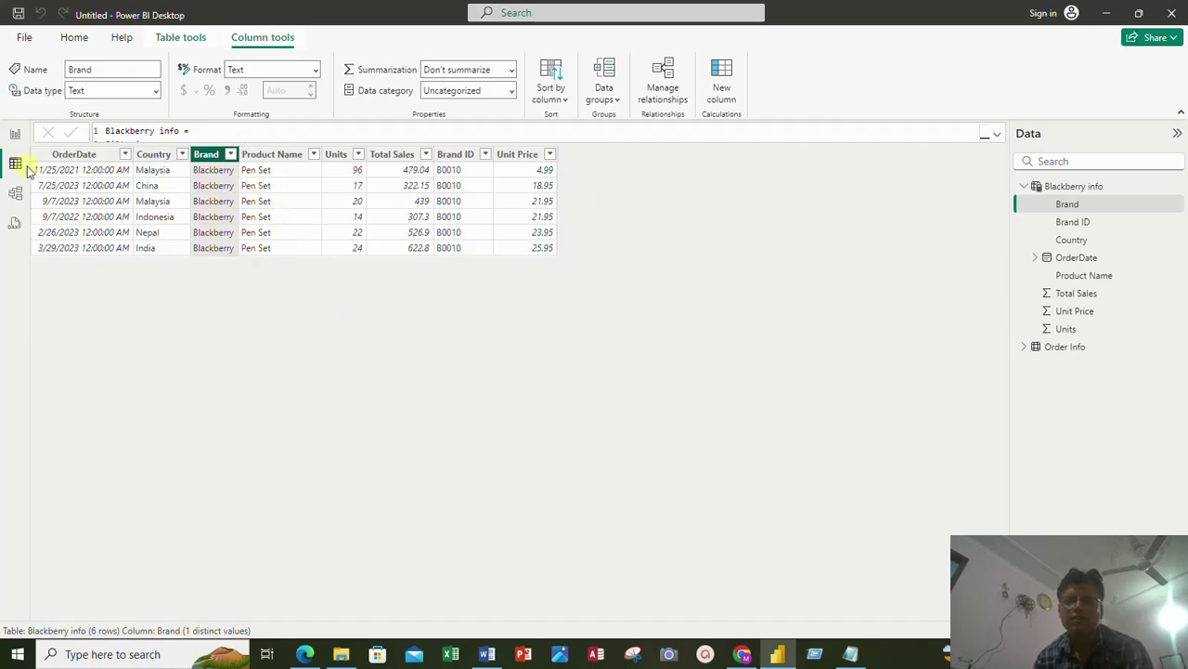
left_click(1068, 349)
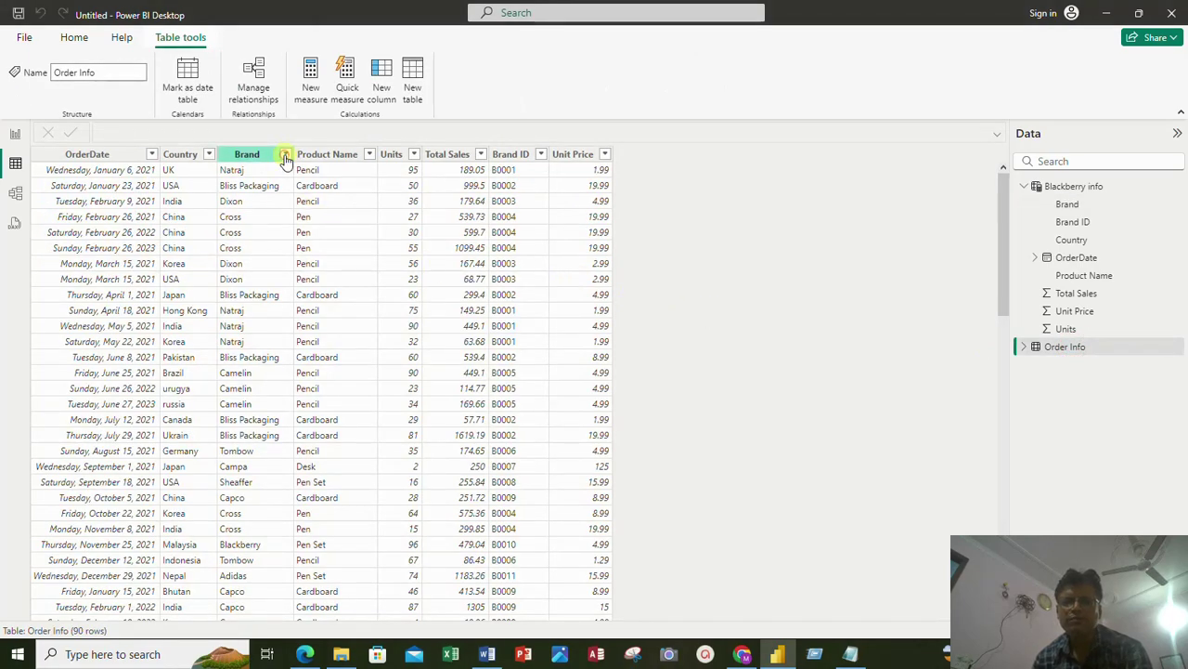
left_click(286, 155)
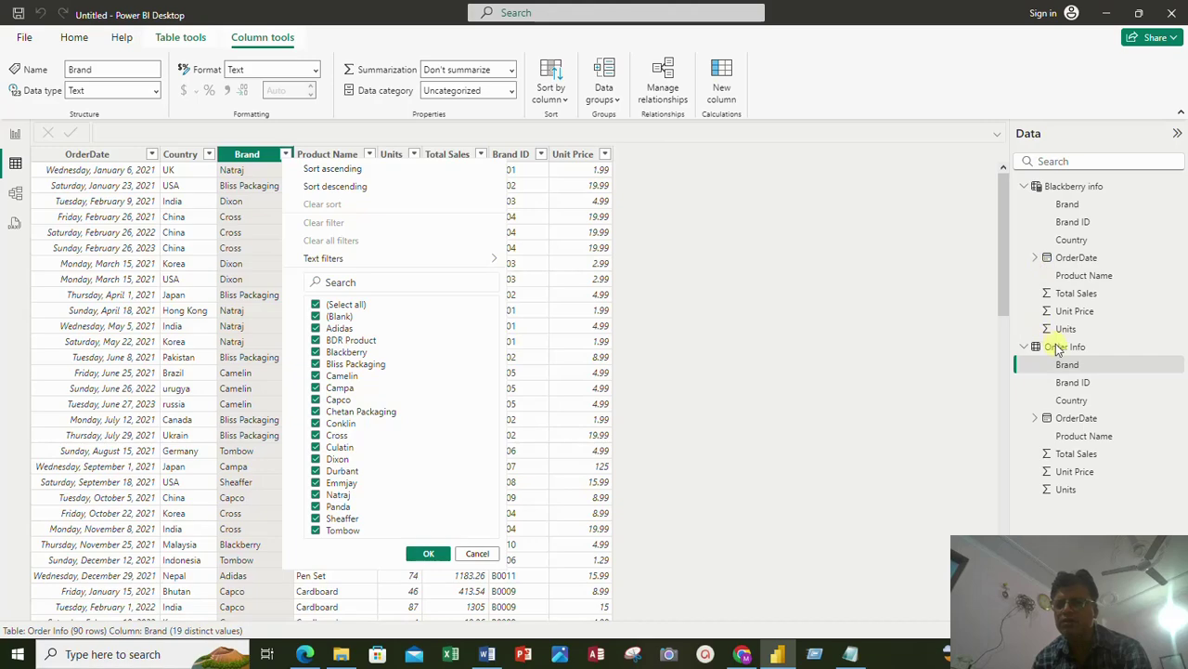
left_click(1059, 189)
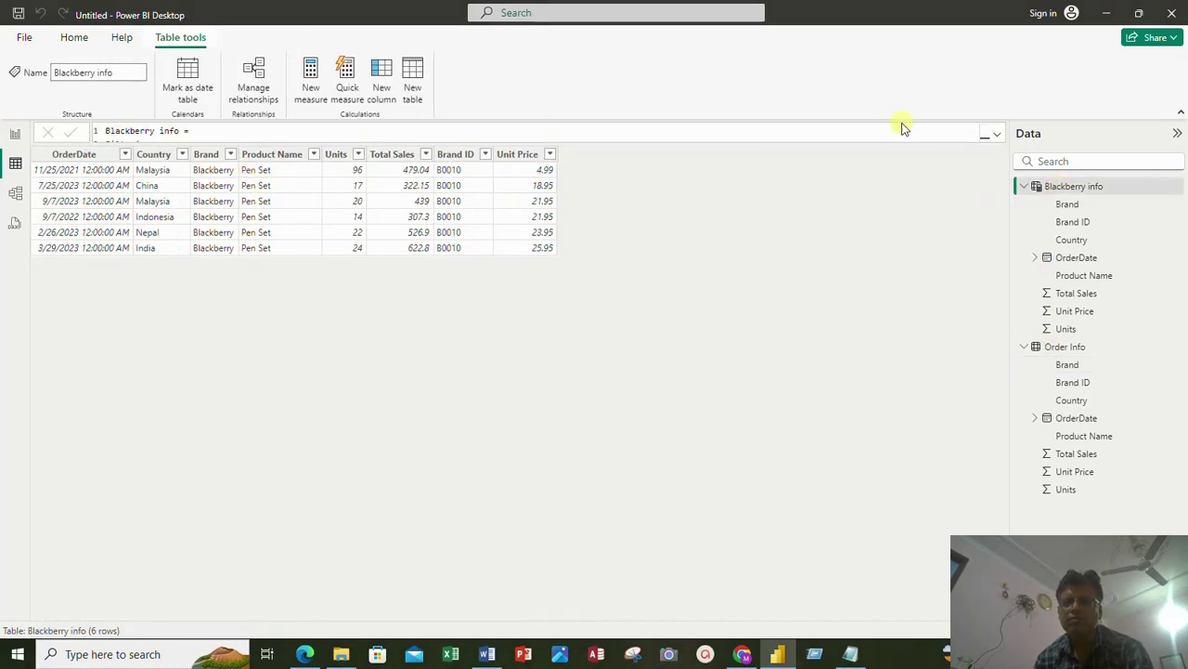
left_click(997, 133)
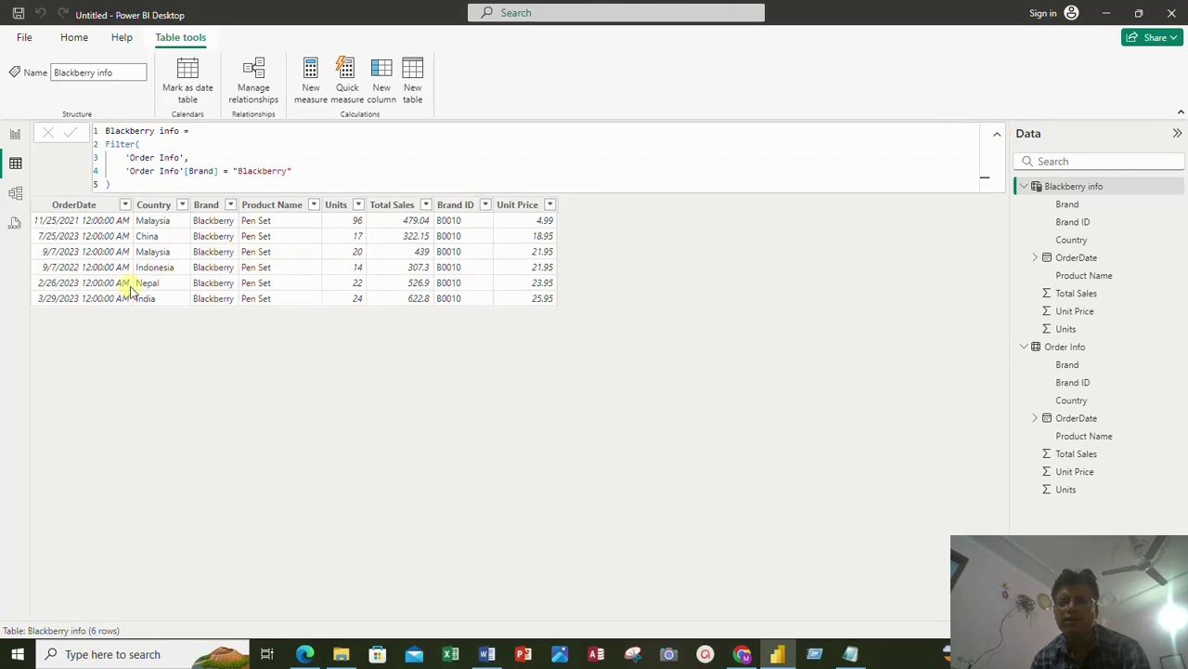
left_click(998, 137)
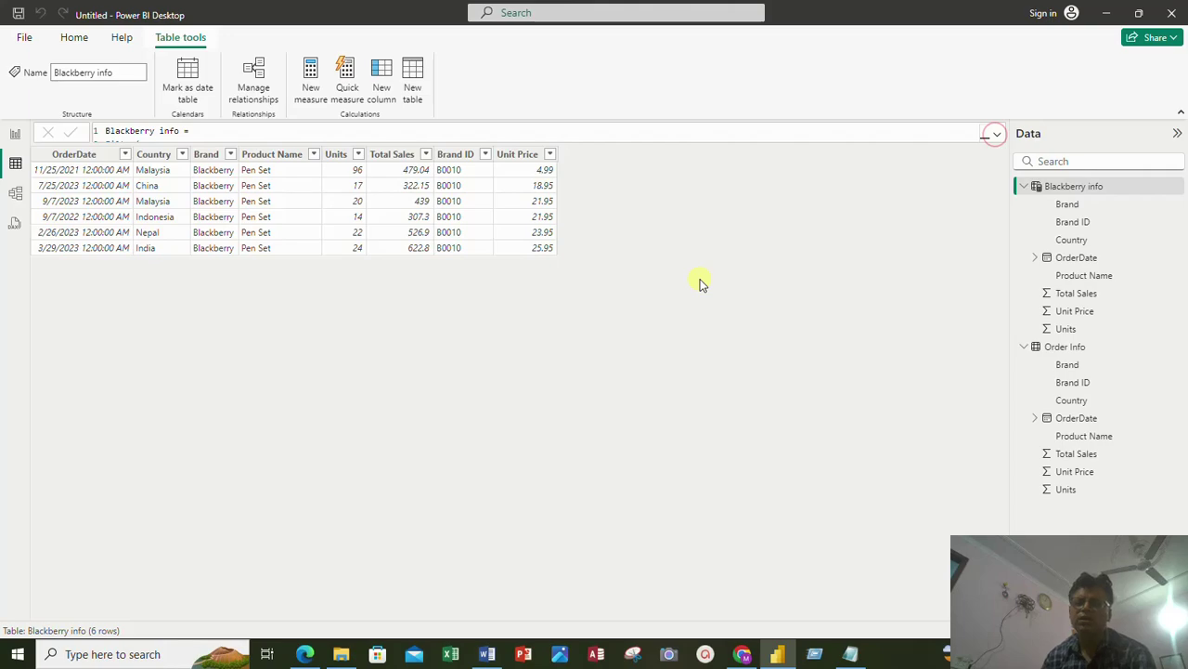
Step: Reread task 2 in the Word notes, then return to Power BI Desktop and add a new calculated table named Ordergreaterthan50
left_click(487, 653)
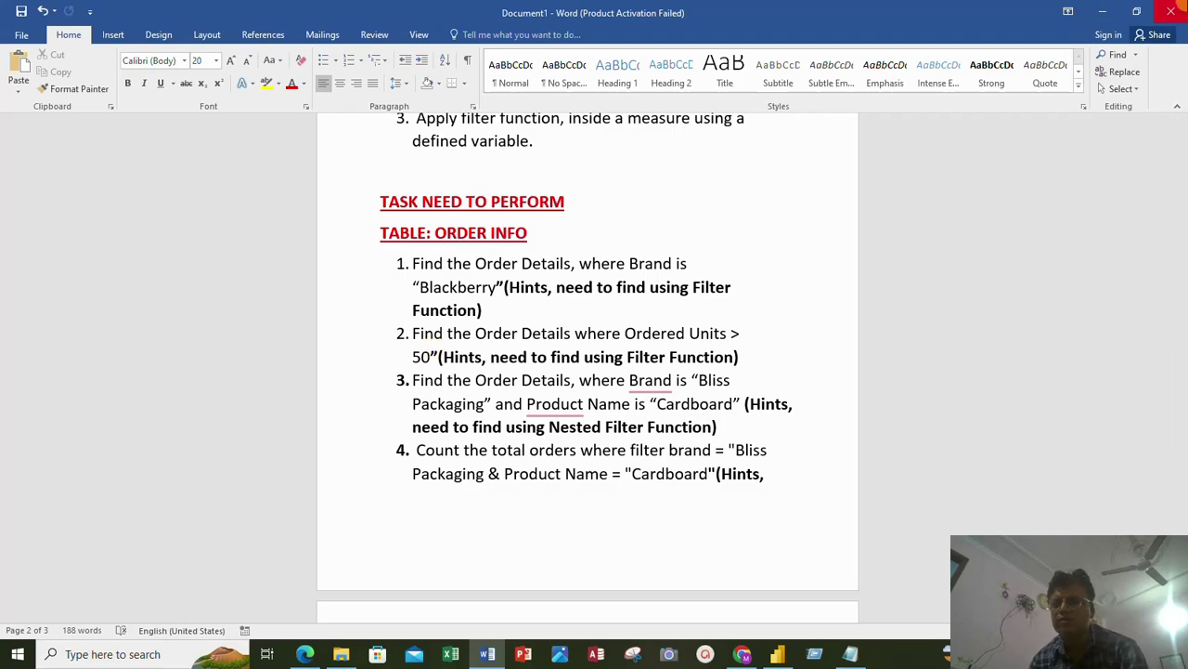
left_click(1105, 9)
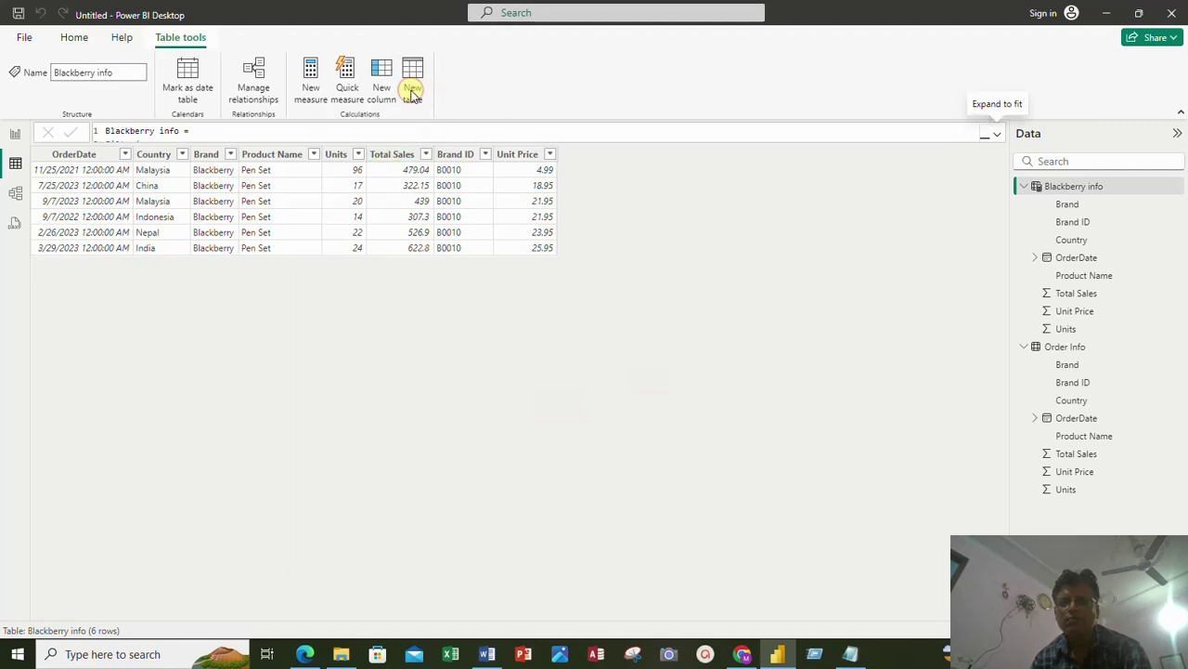
left_click(413, 93)
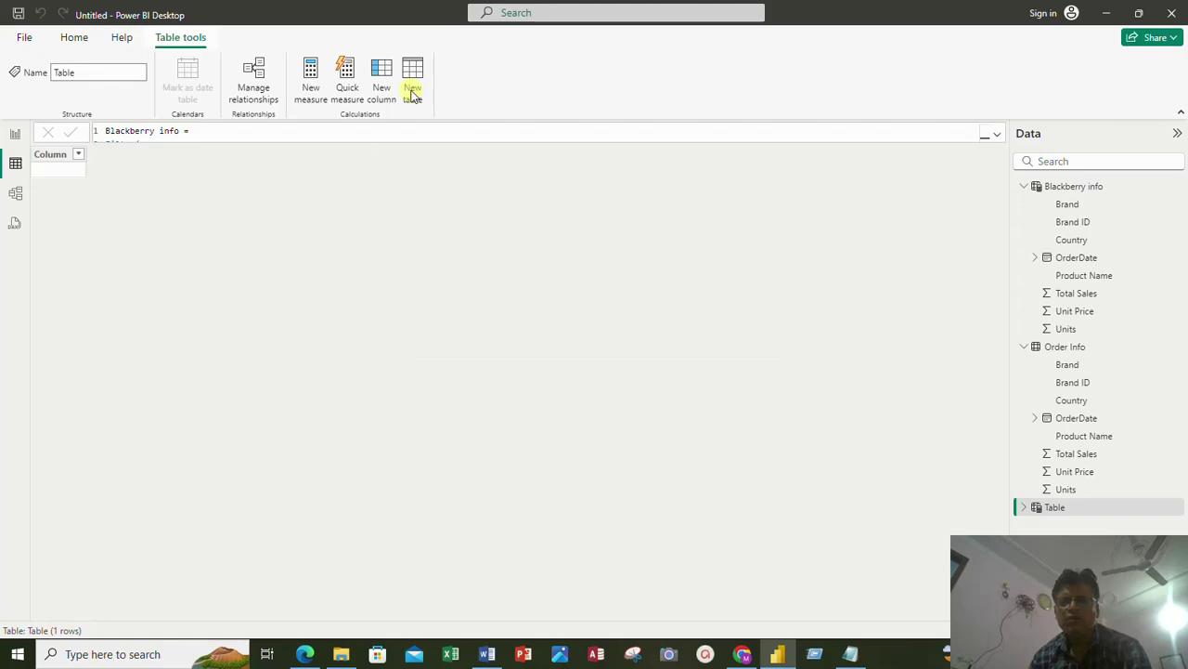
type("Order")
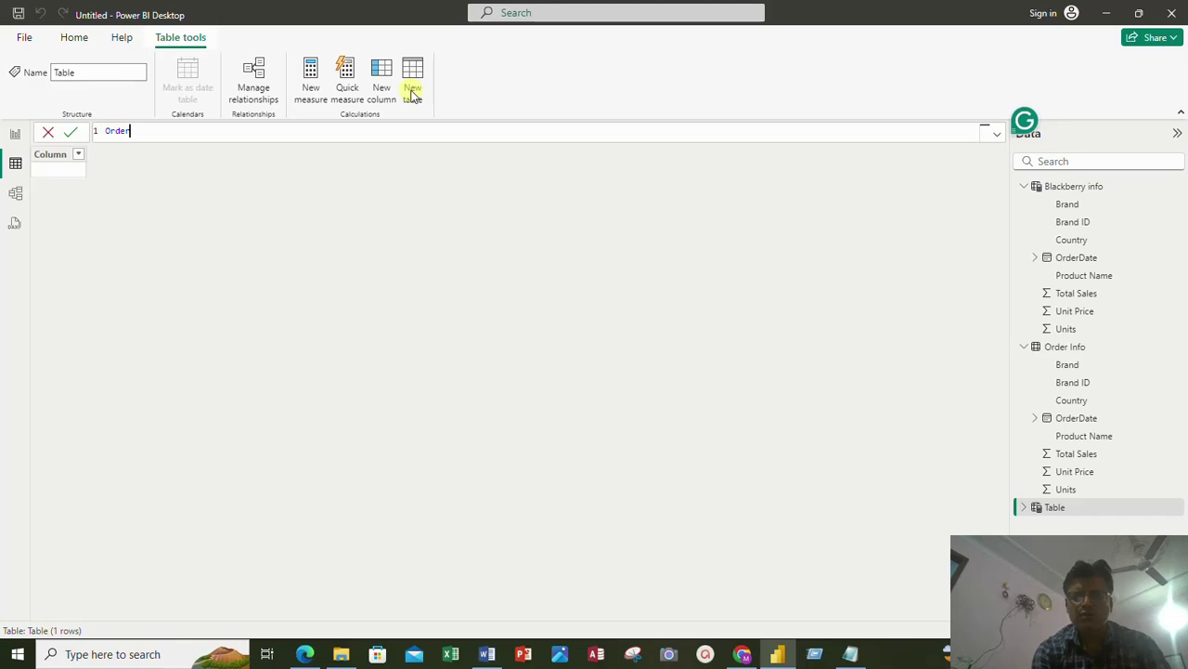
type("greaterthan")
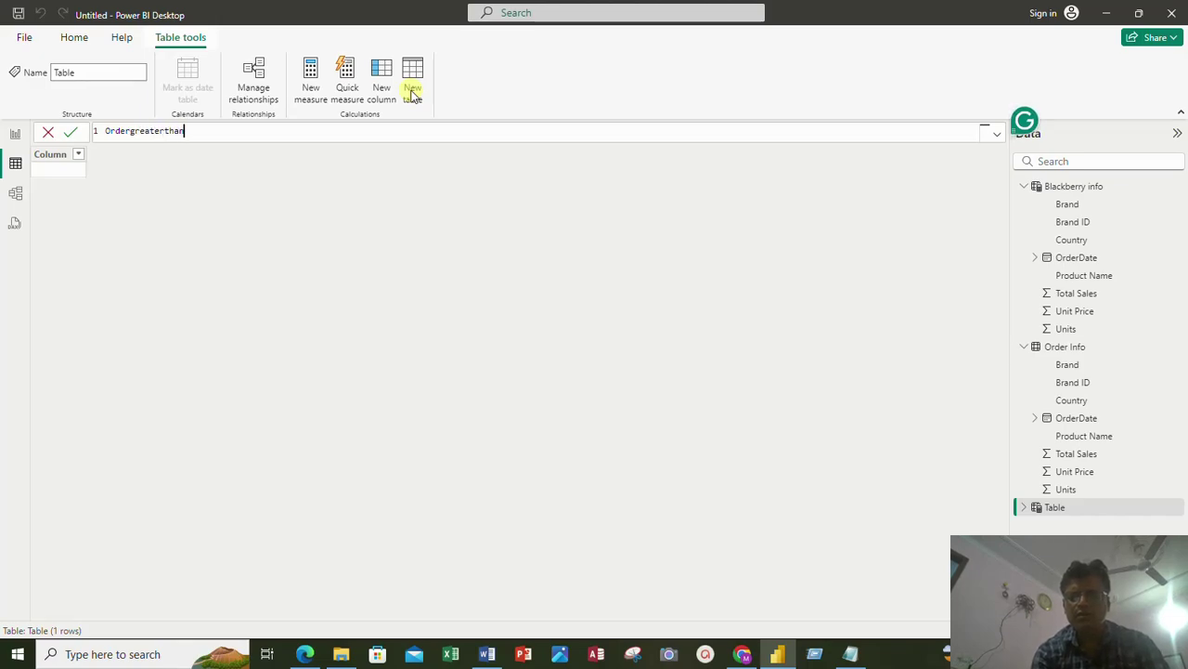
type(" 5")
type("n")
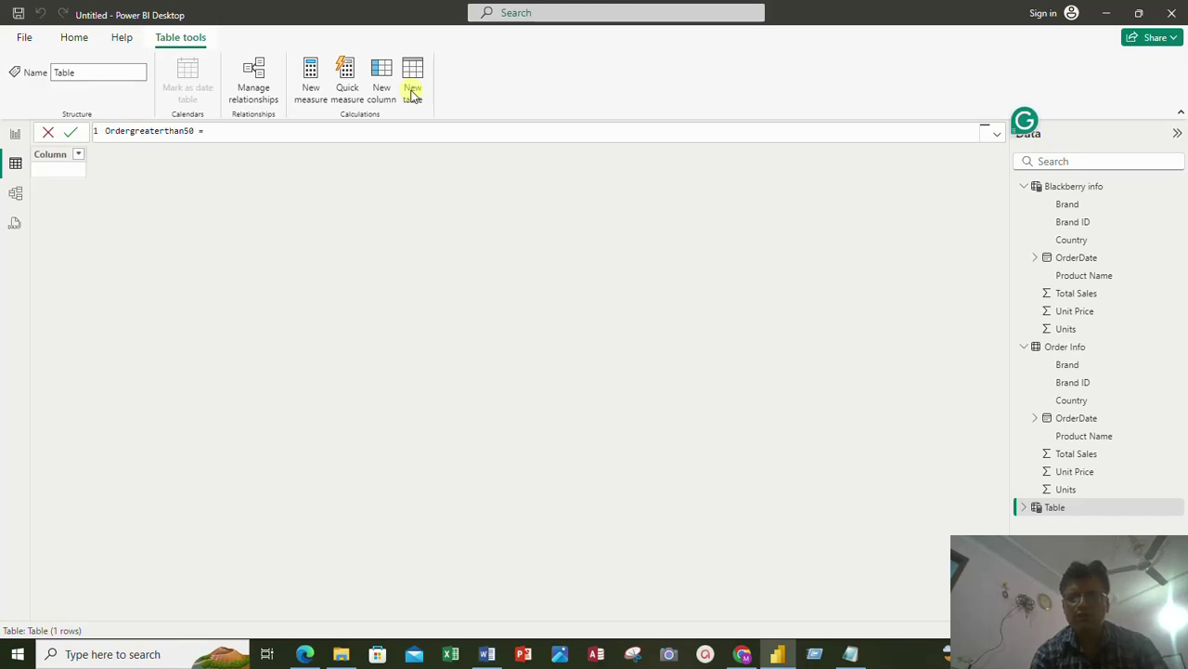
type("50 =")
Step: Continue the Ordergreaterthan50 formula on a new line with the FILTER function, using 'Order Info' as its table argument
key("shift+Return")
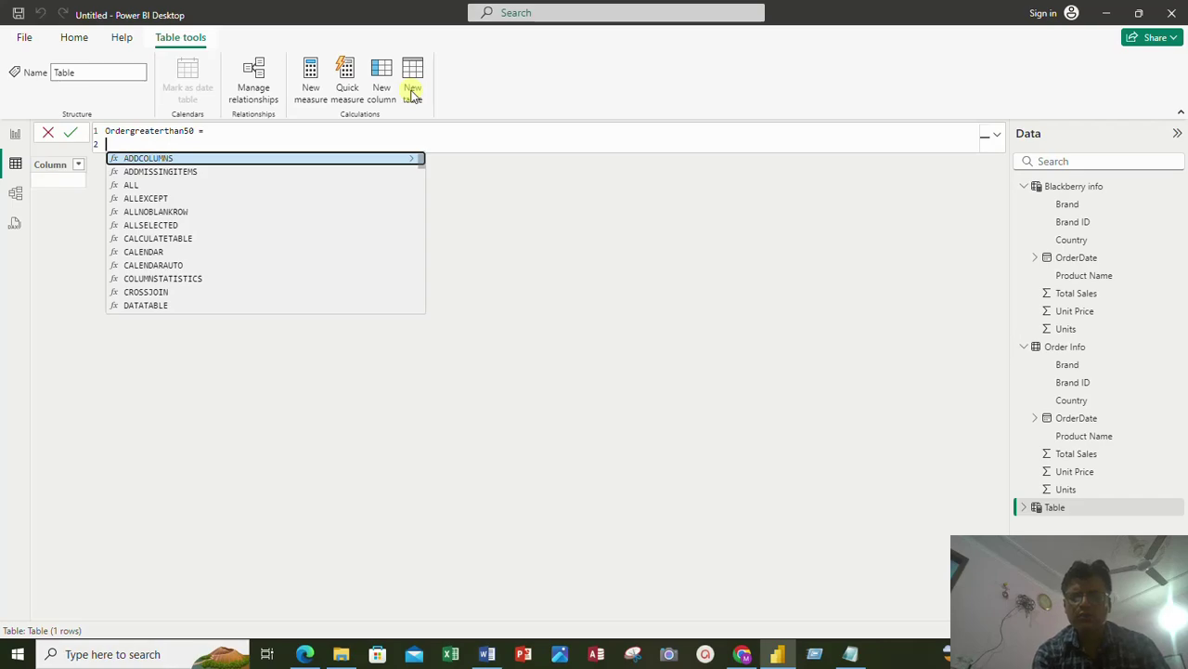
type("Filter")
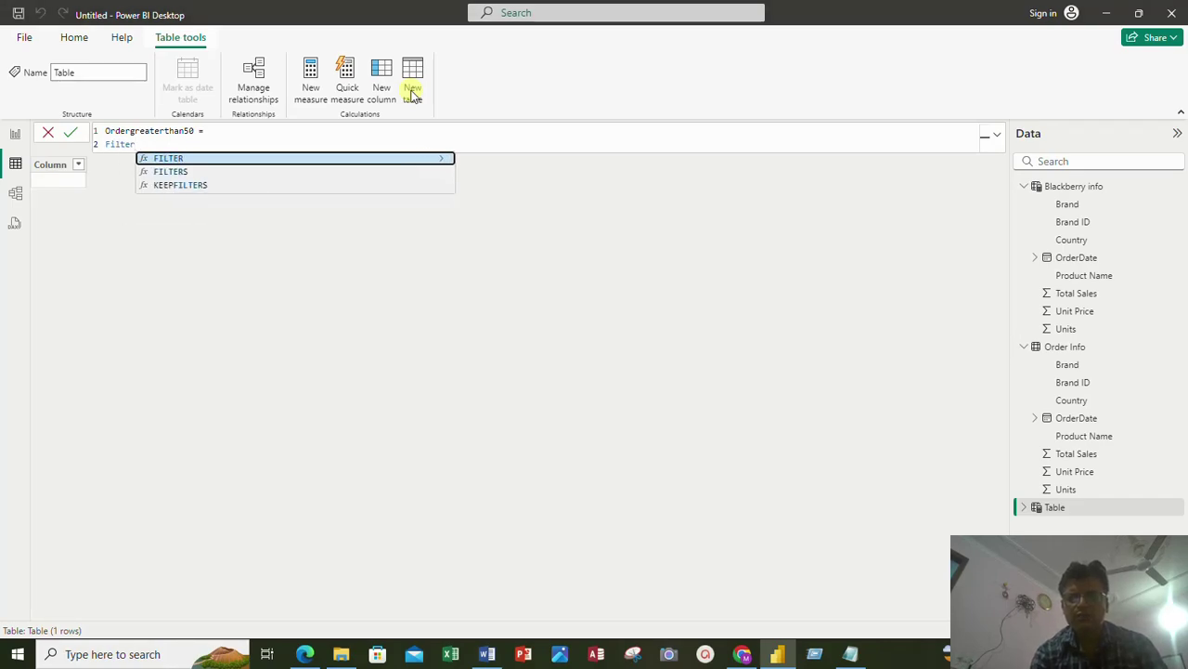
type("(")
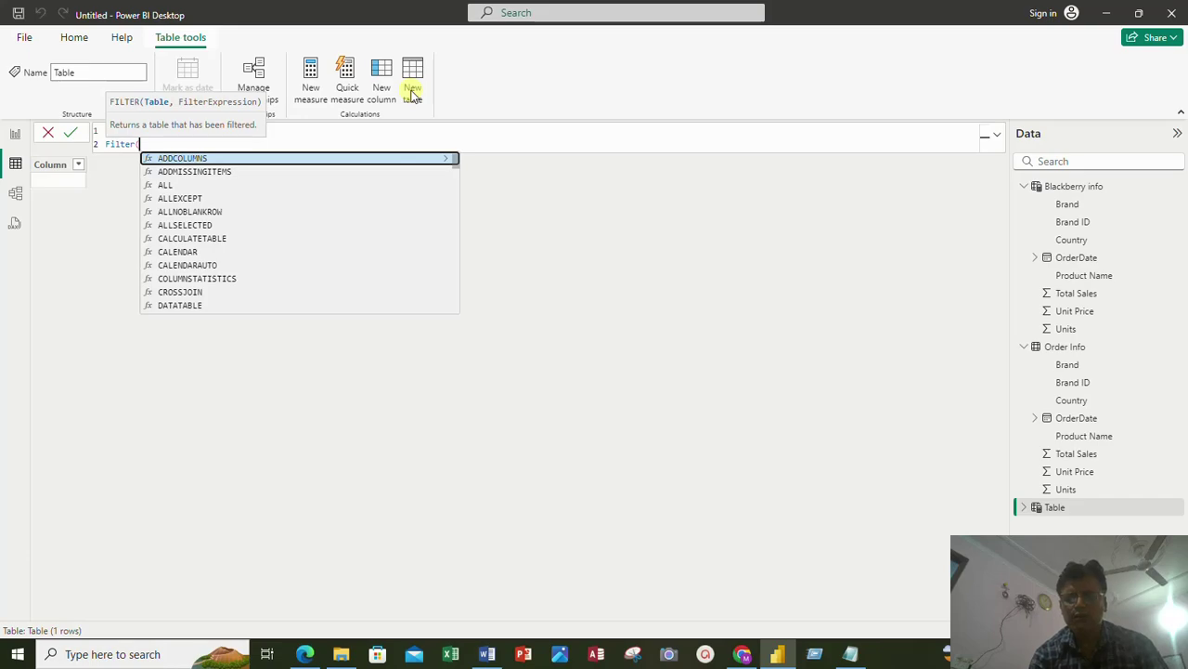
key("shift+Return")
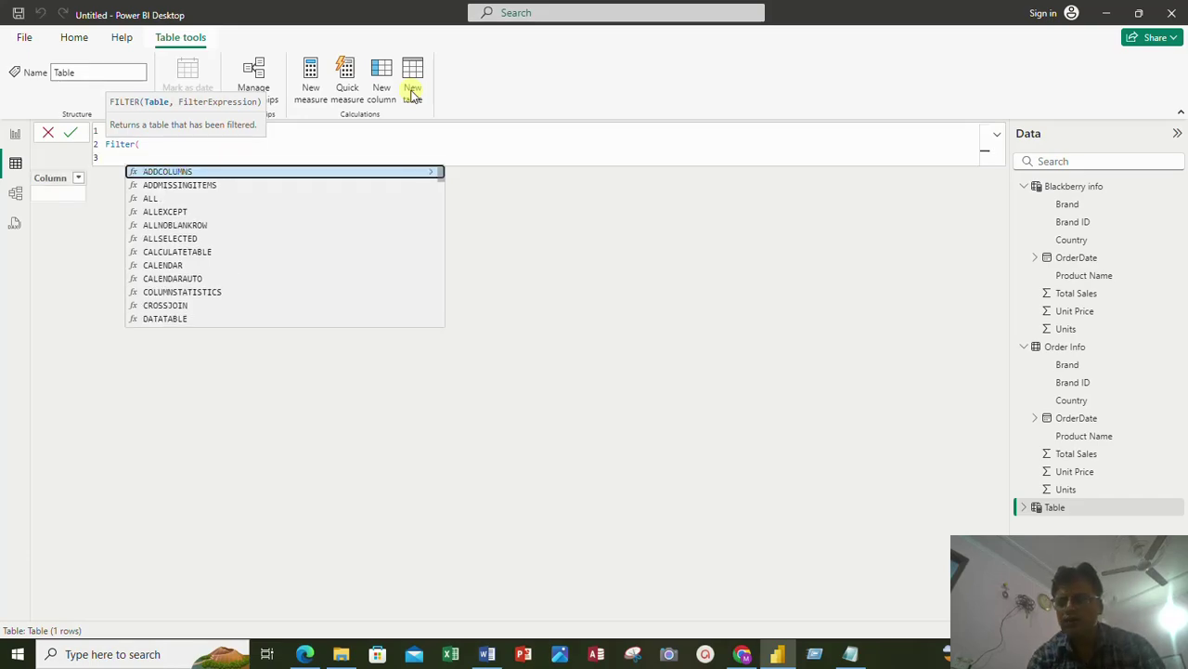
type("er")
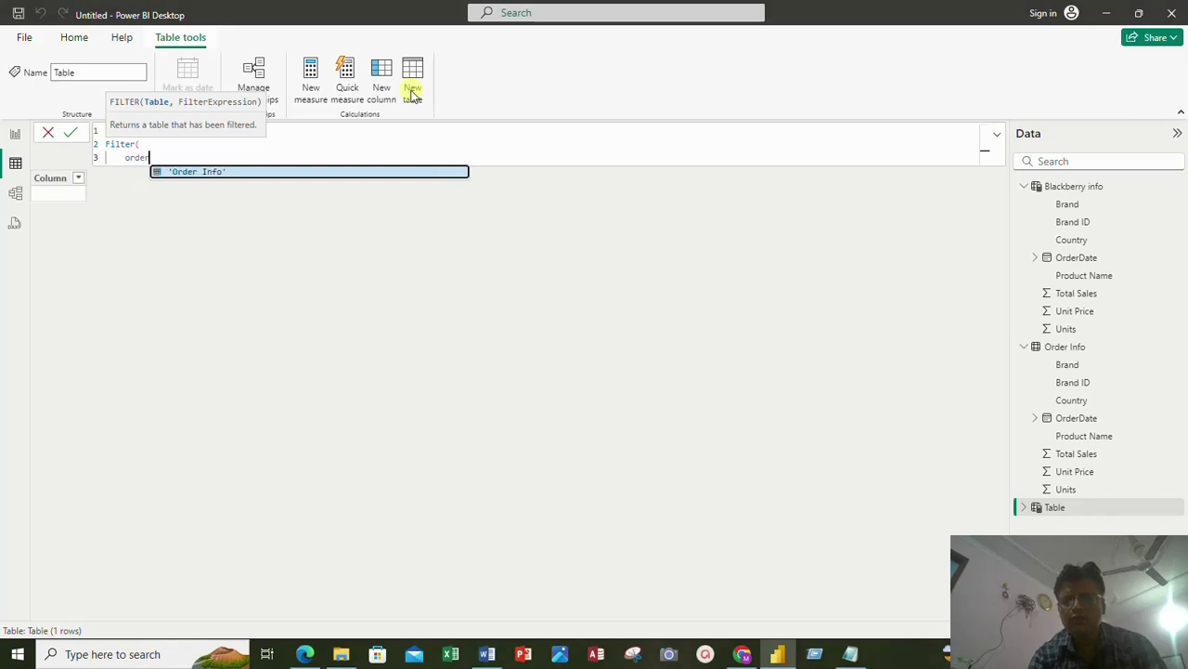
key("Tab")
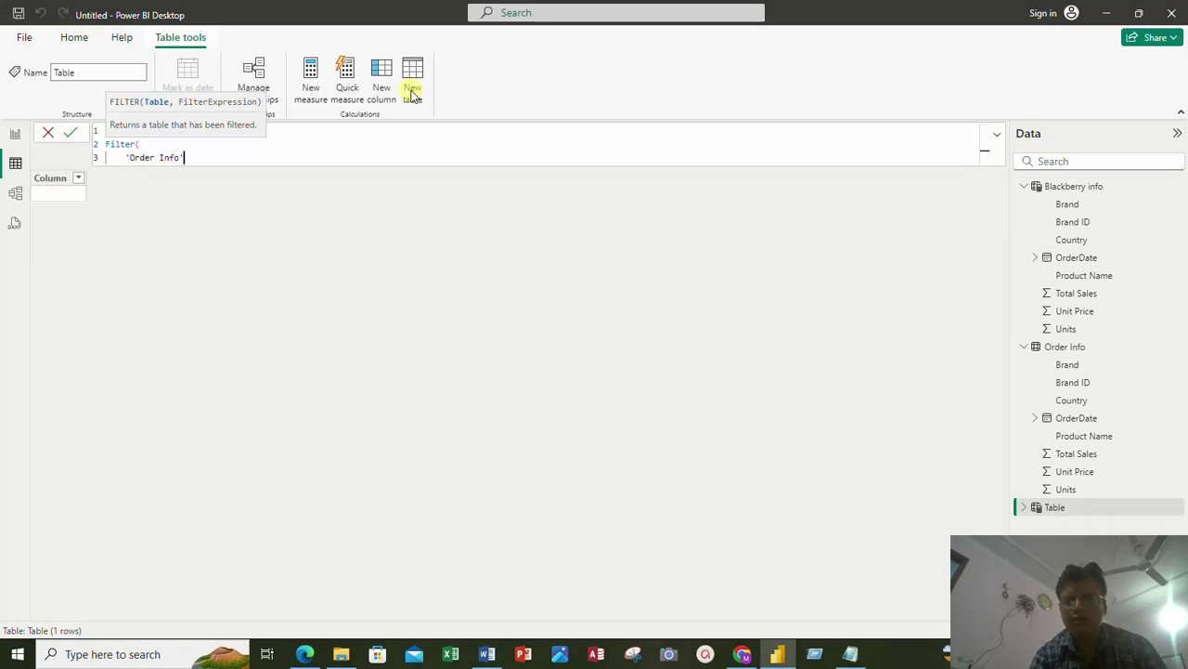
type(",")
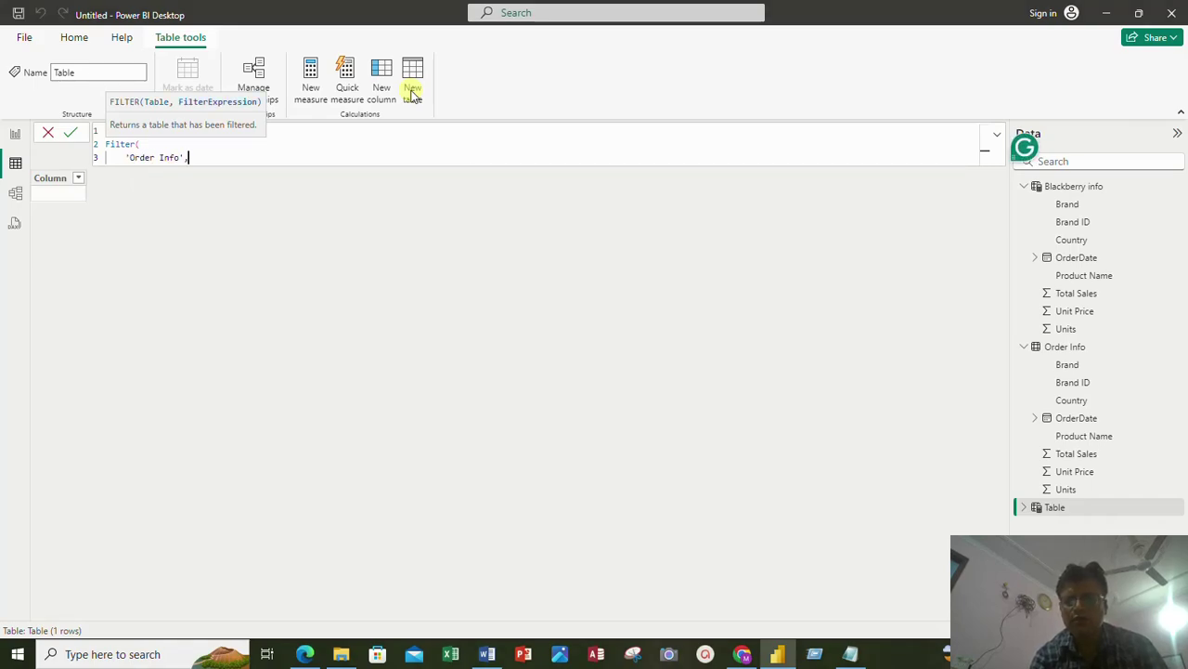
Step: Add the filter condition 'Order Info'[Units] >50 on its own line, then close and commit the table formula
key("shift+Return")
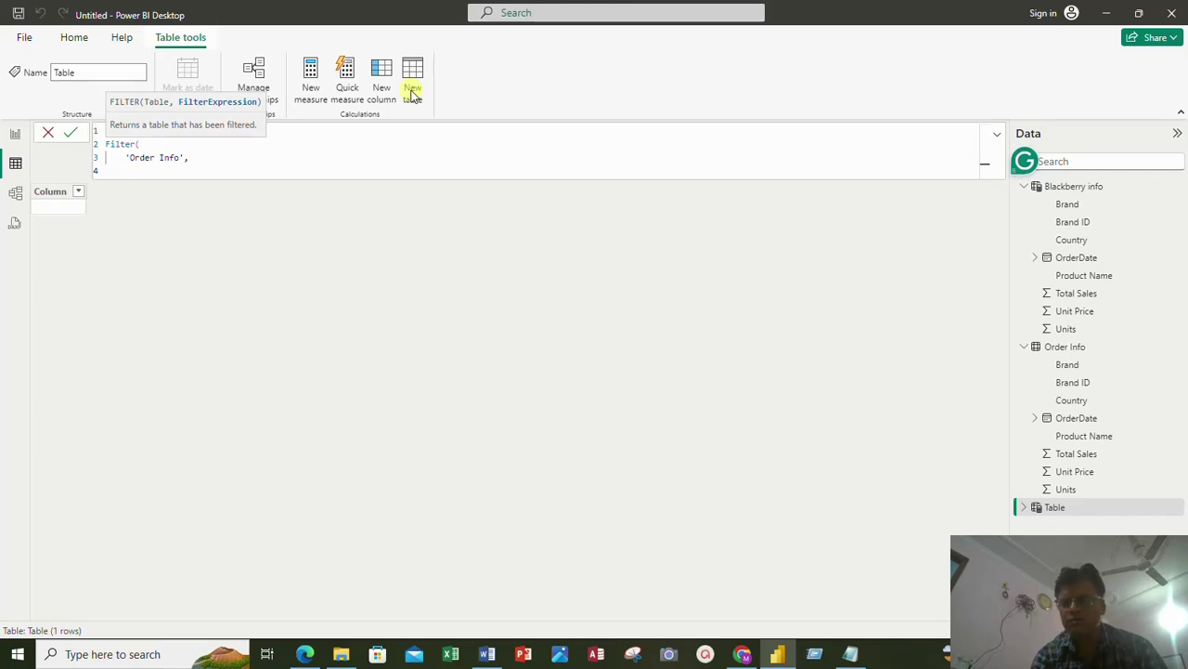
type("uni")
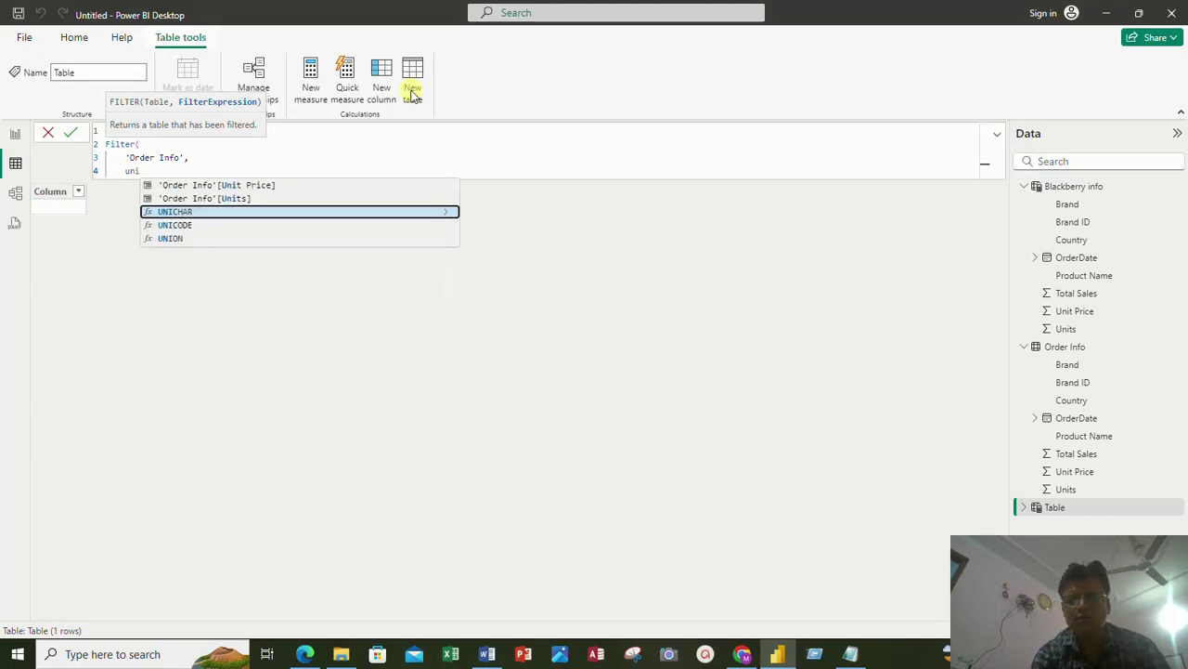
type("ts")
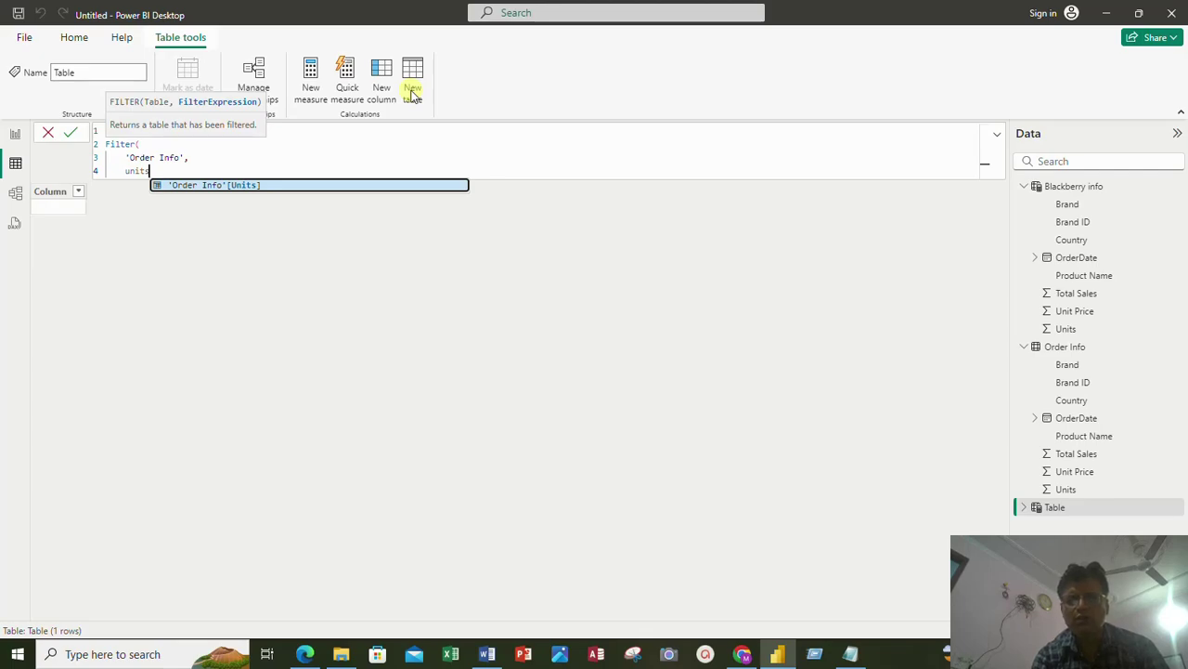
key("Tab")
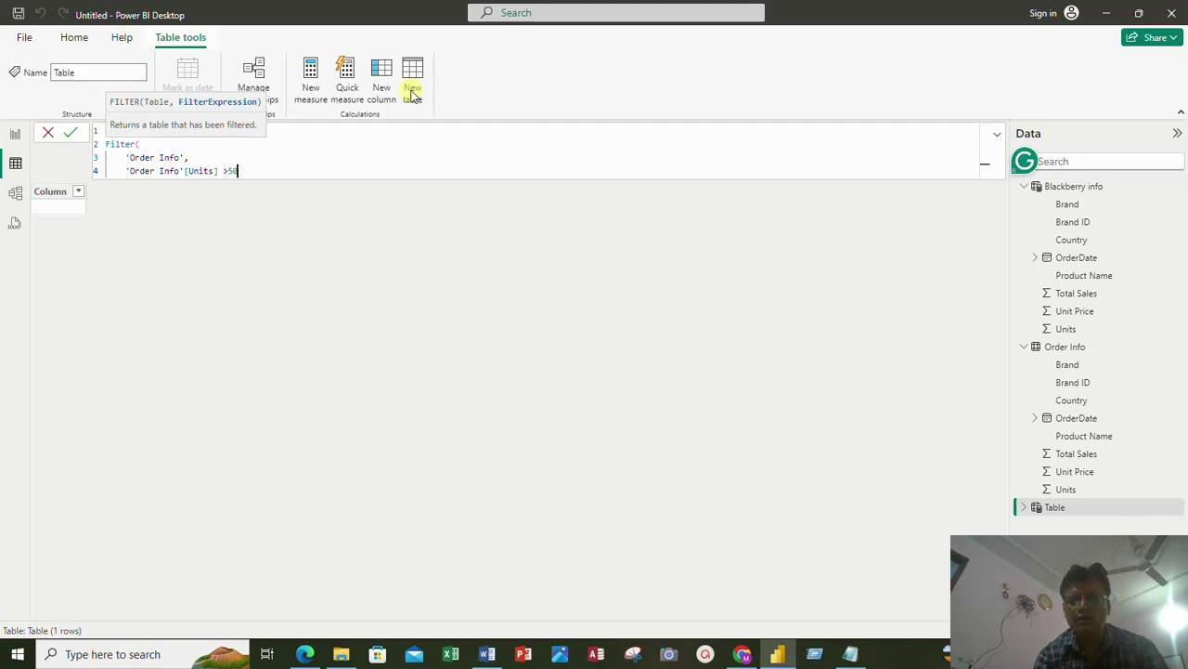
type(">50")
key("shift+Return")
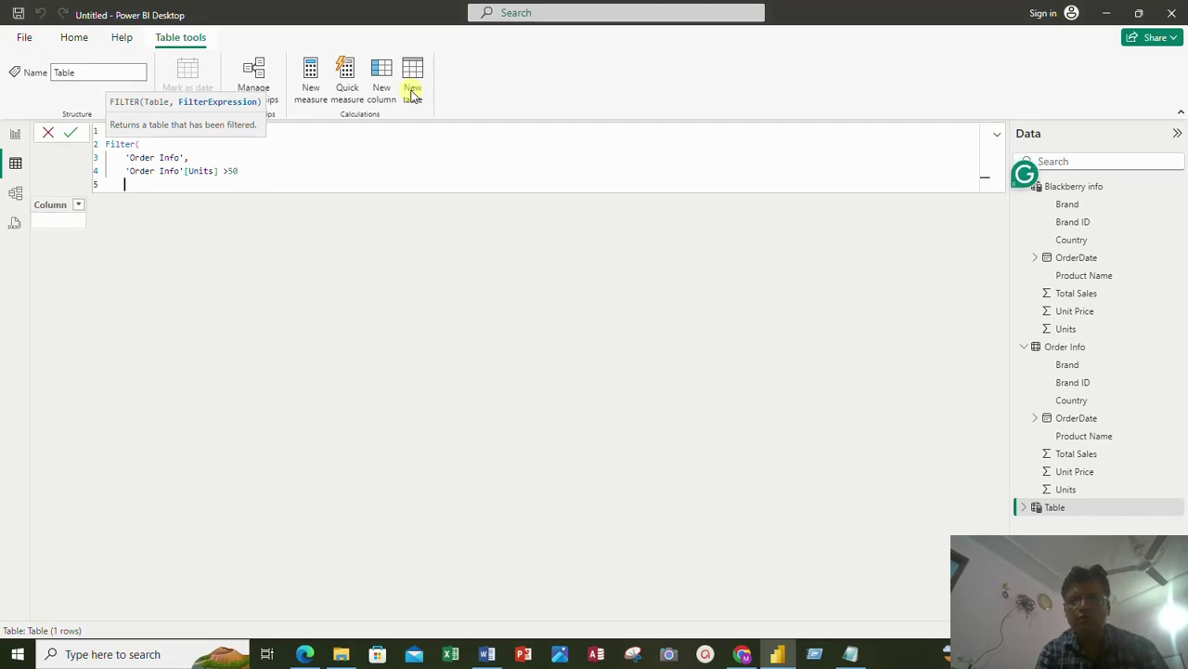
type(")")
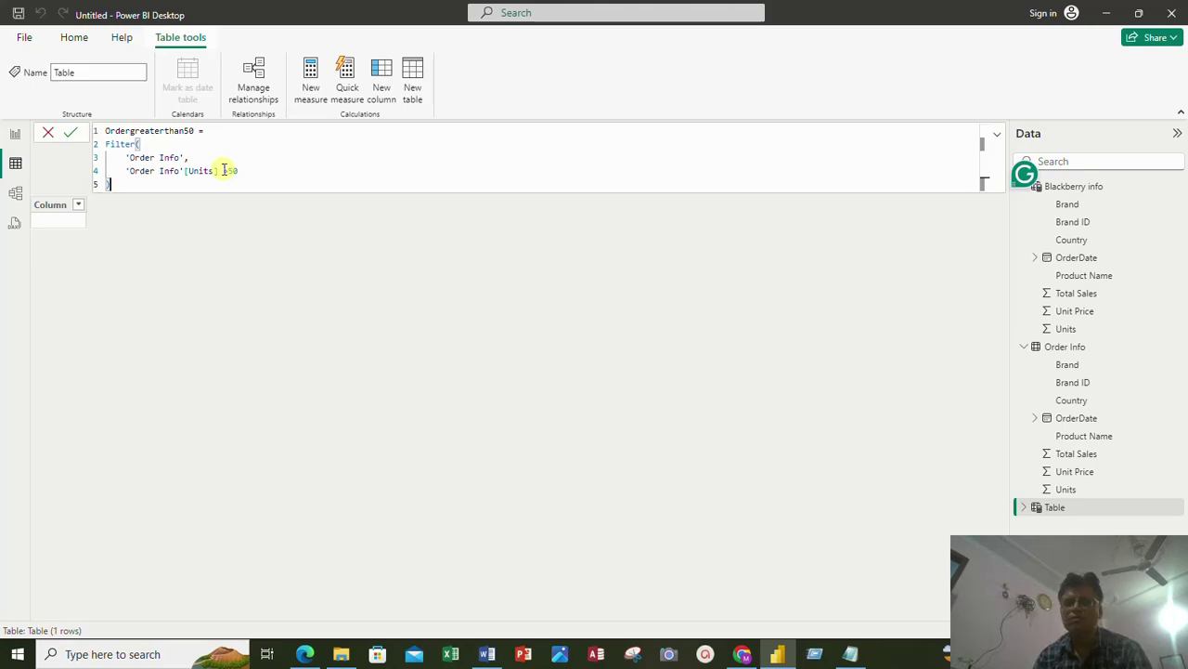
left_click(69, 131)
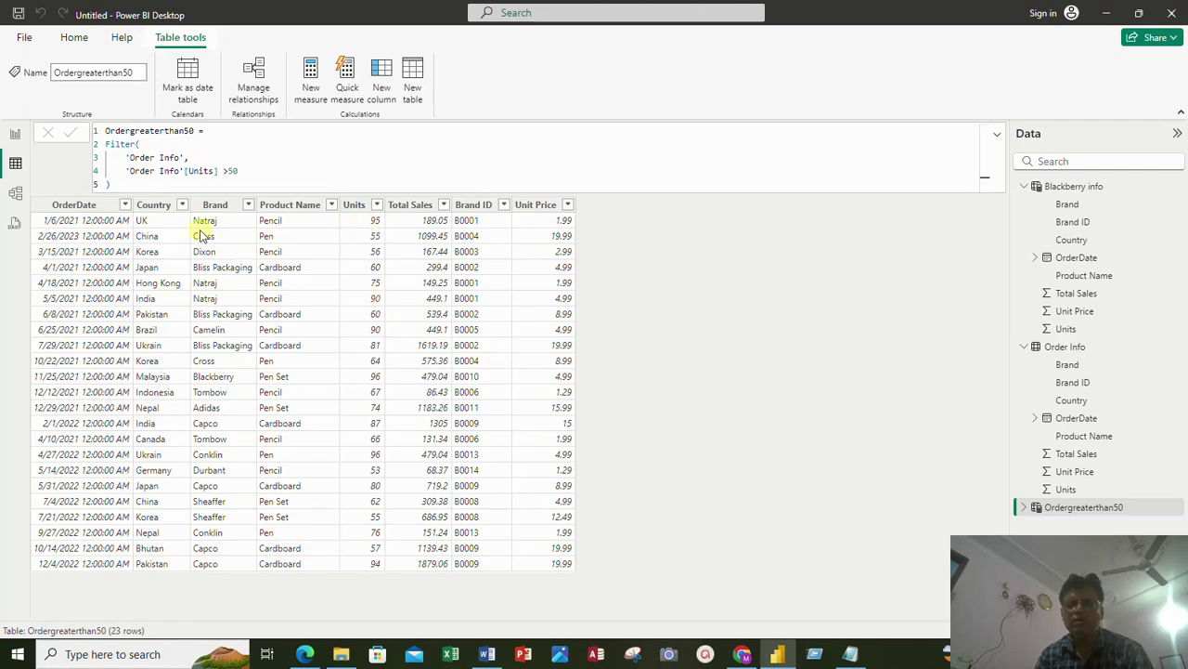
Step: Check the Units filter values of the Ordergreaterthan50 table and review its formula and rows
left_click(378, 206)
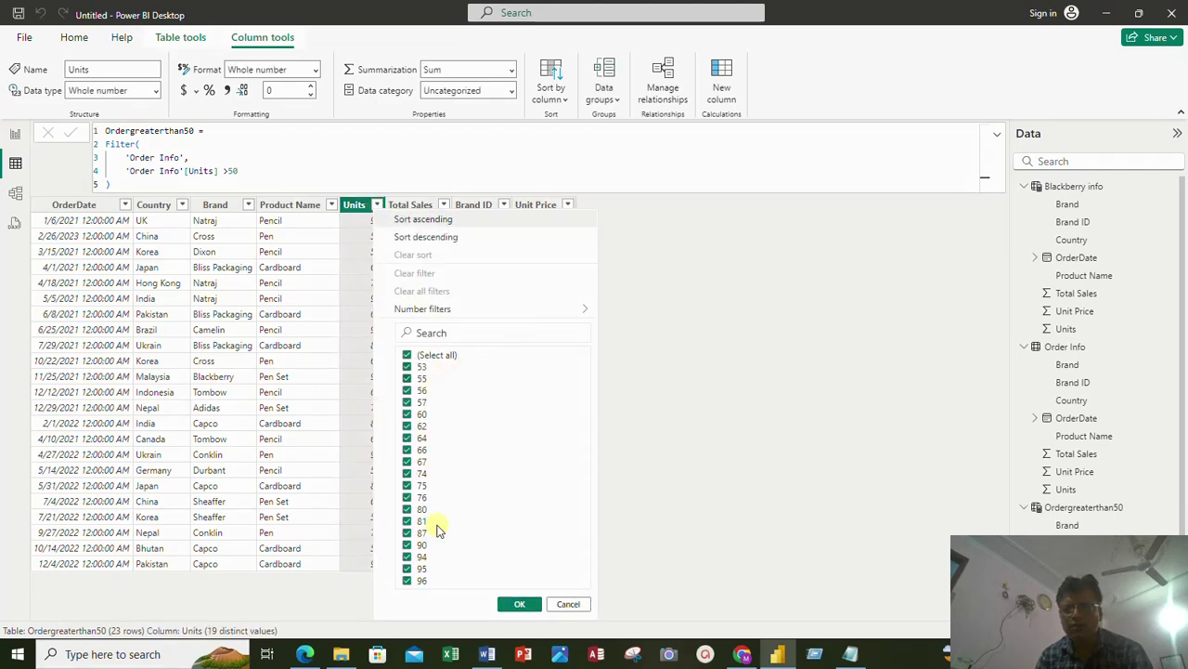
left_click(568, 604)
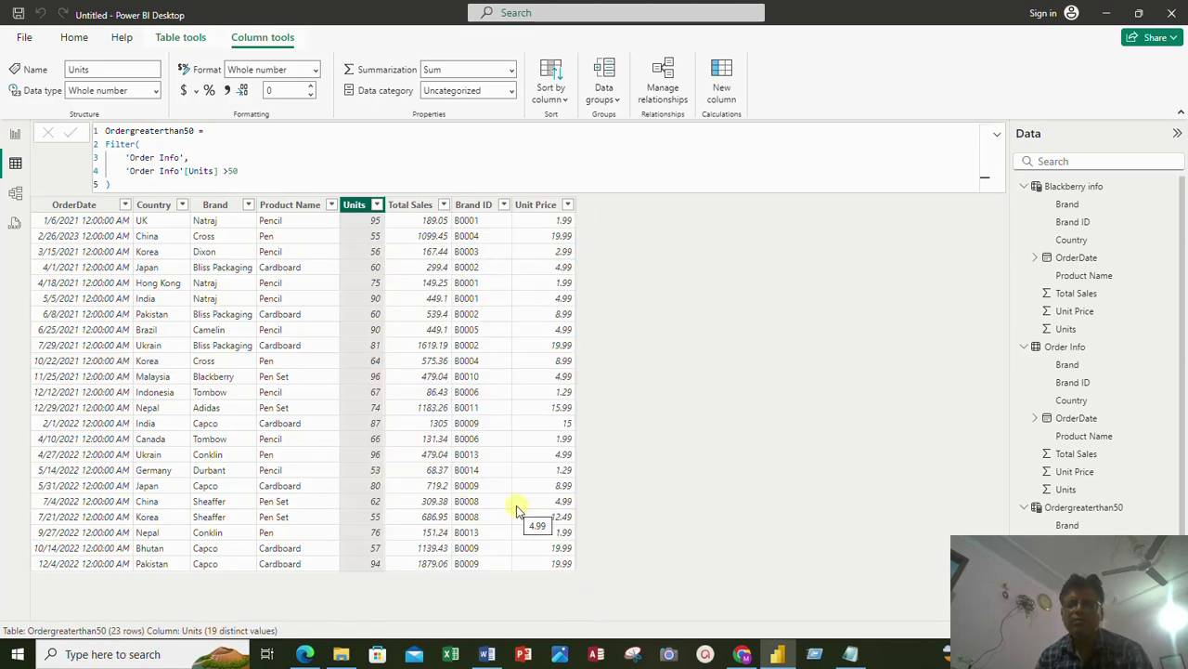
left_click(996, 137)
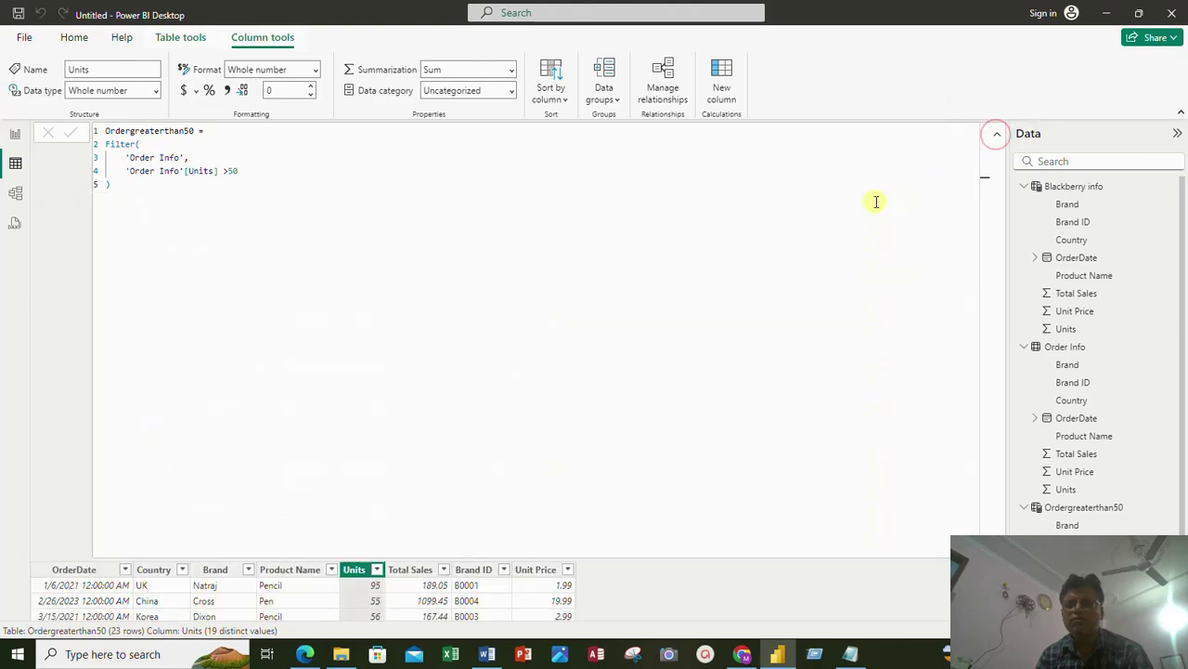
left_click(997, 135)
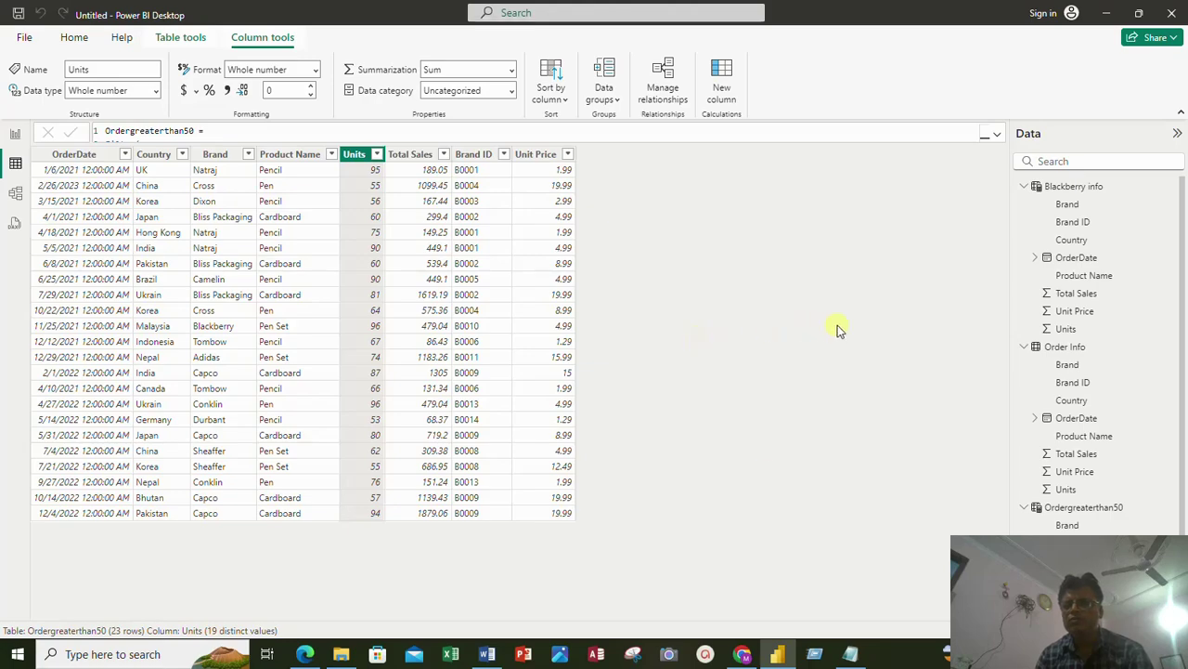
Step: Read task 3 in the Word notes about the nested filter, then return to Power BI Desktop
left_click(487, 654)
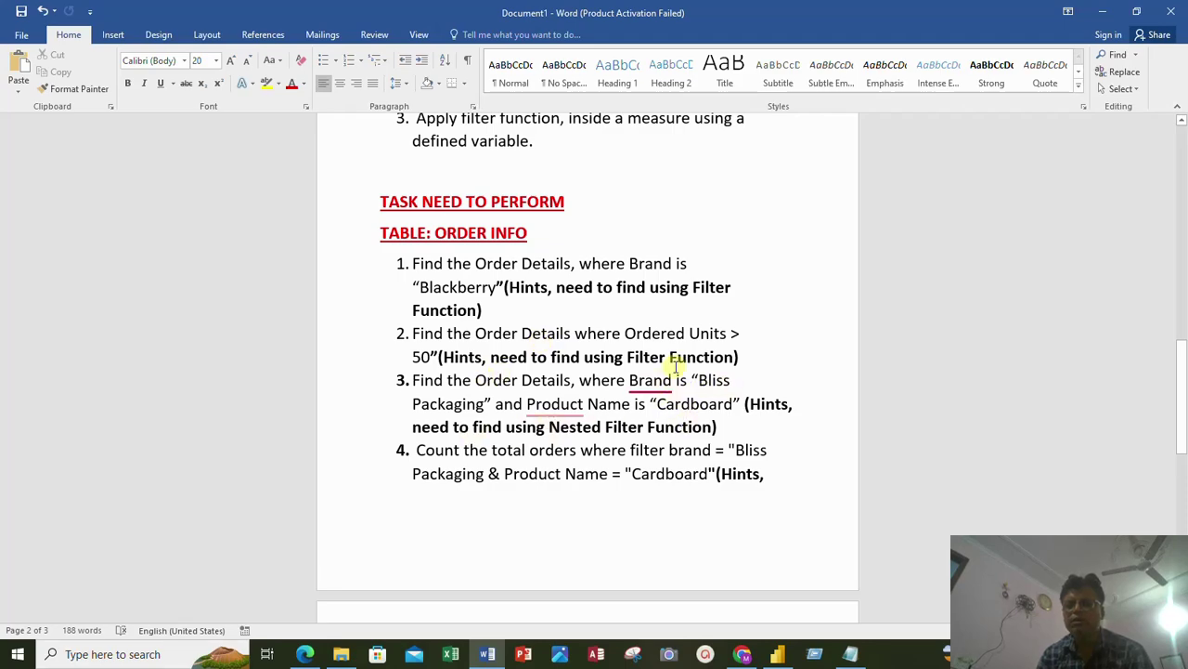
right_click(646, 387)
key("Escape")
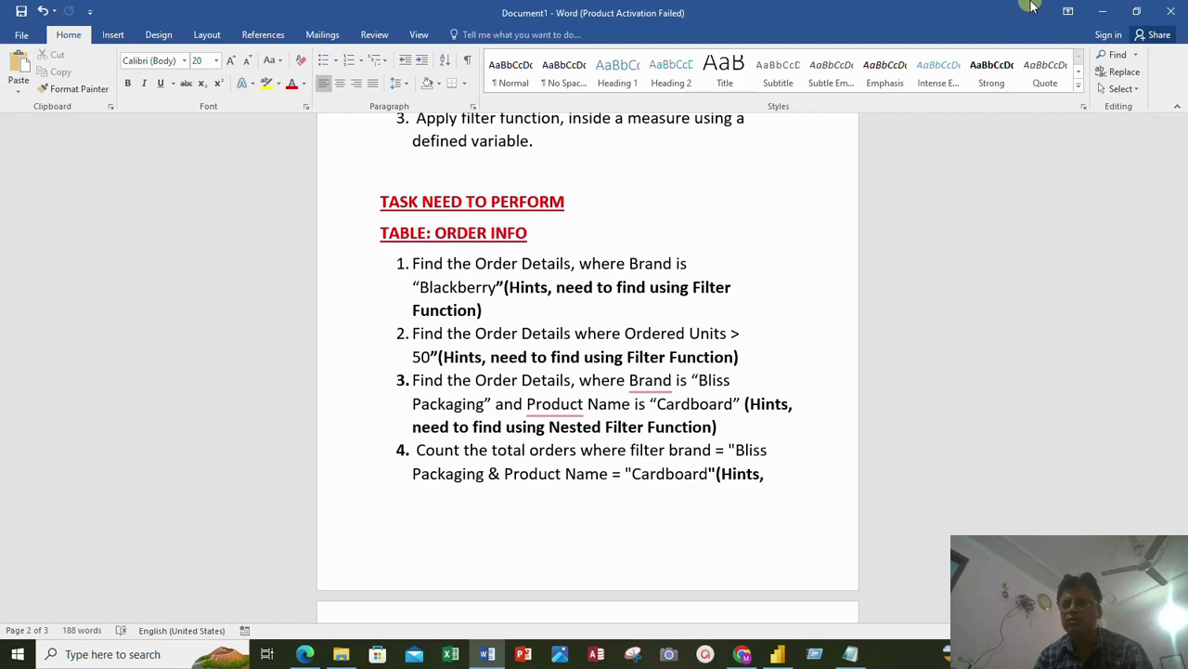
left_click(1103, 11)
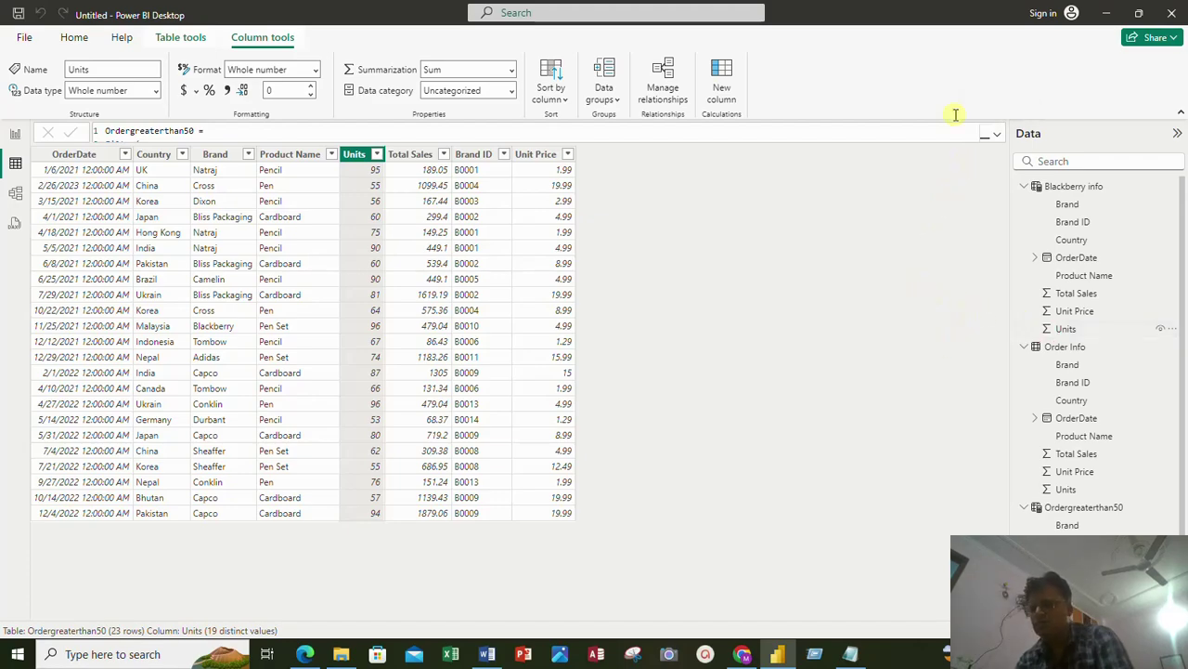
Step: Add a new calculated table from the Order Info table and name it Brandproduct_BlissCard, rechecking task 3 in the Word notes
left_click(1073, 350)
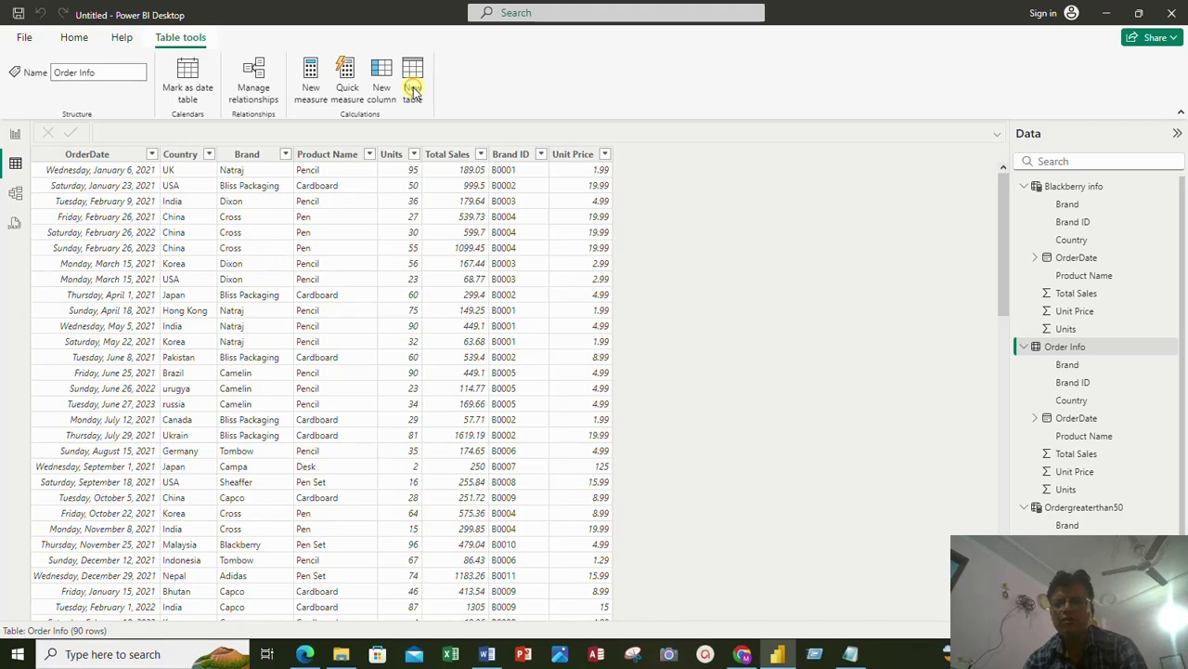
left_click(413, 88)
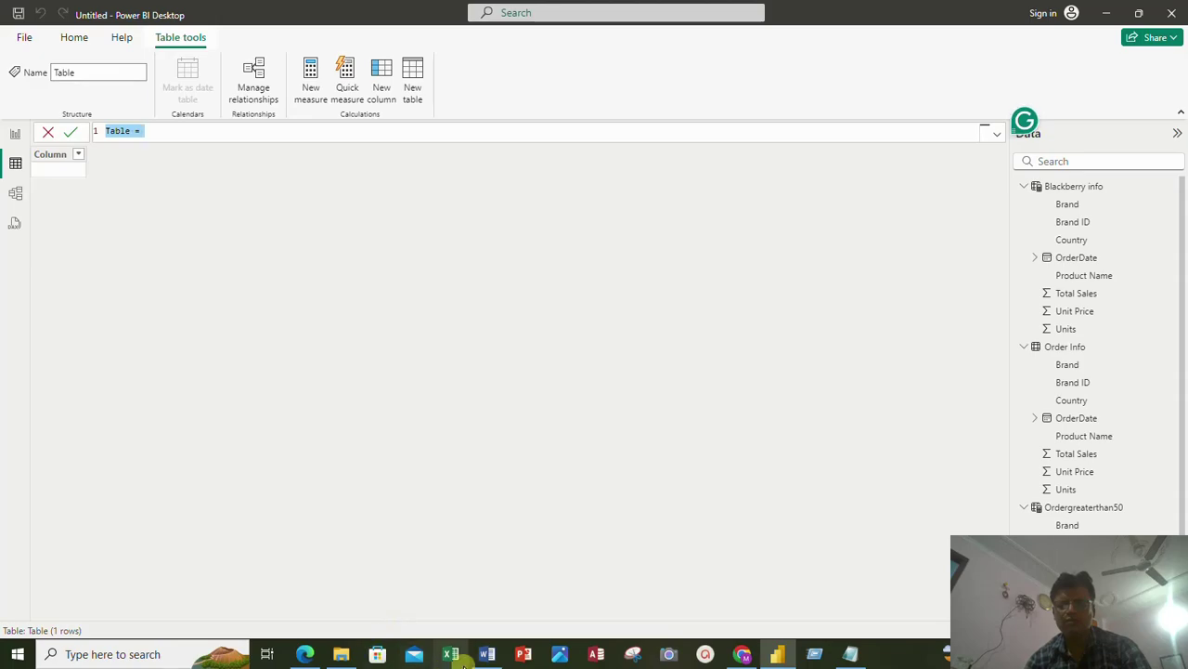
left_click(492, 655)
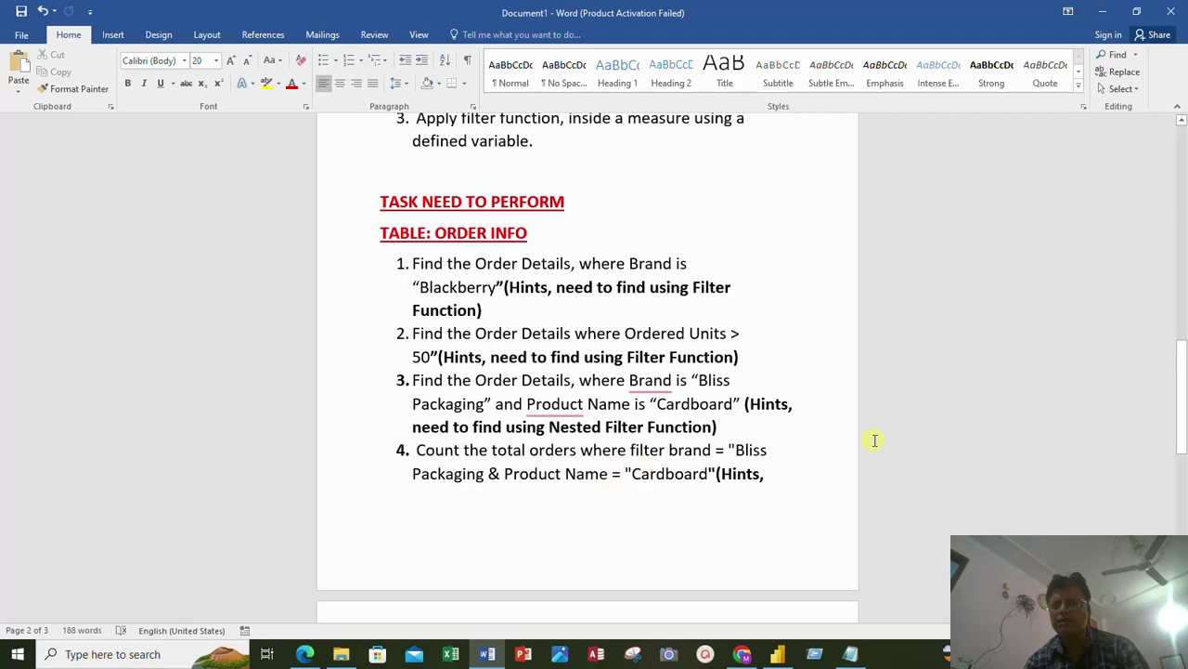
left_click(1102, 12)
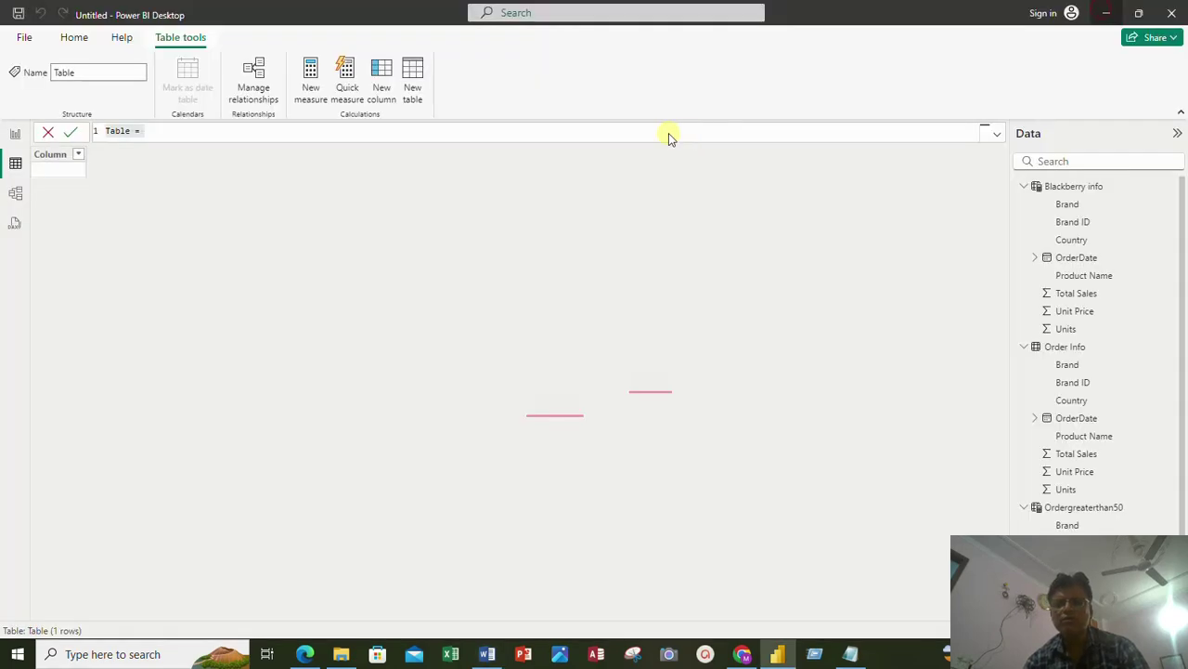
key("ctrl+a")
key("BackSpace")
type("B")
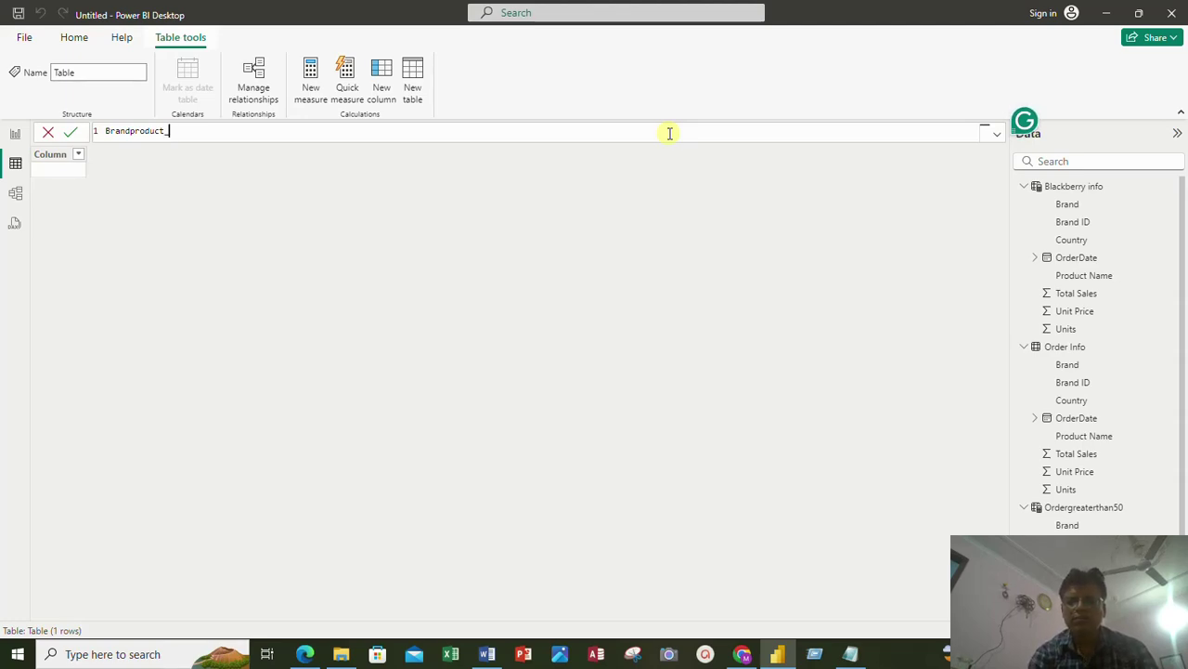
type("lissCard")
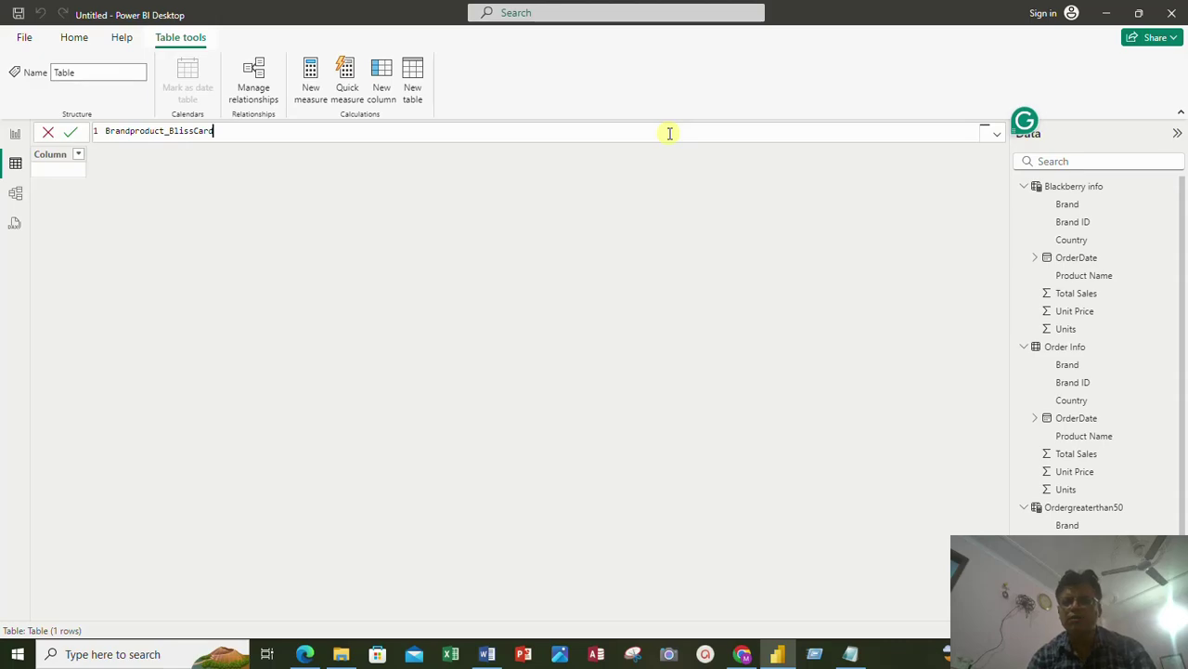
type("=")
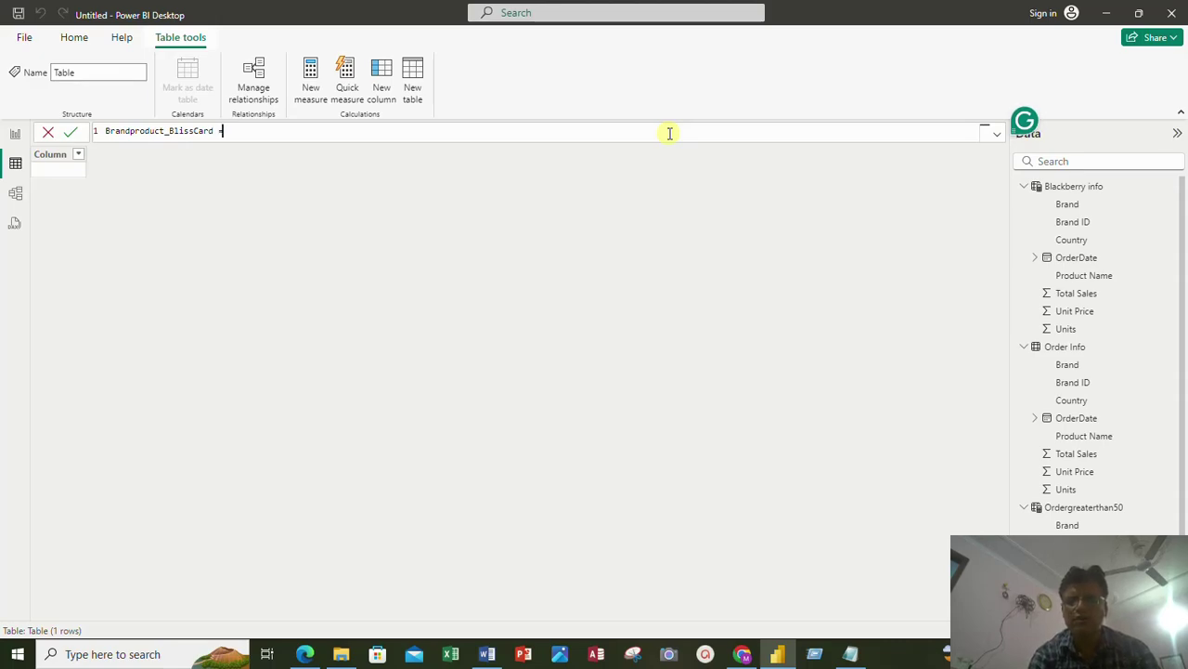
key("Escape")
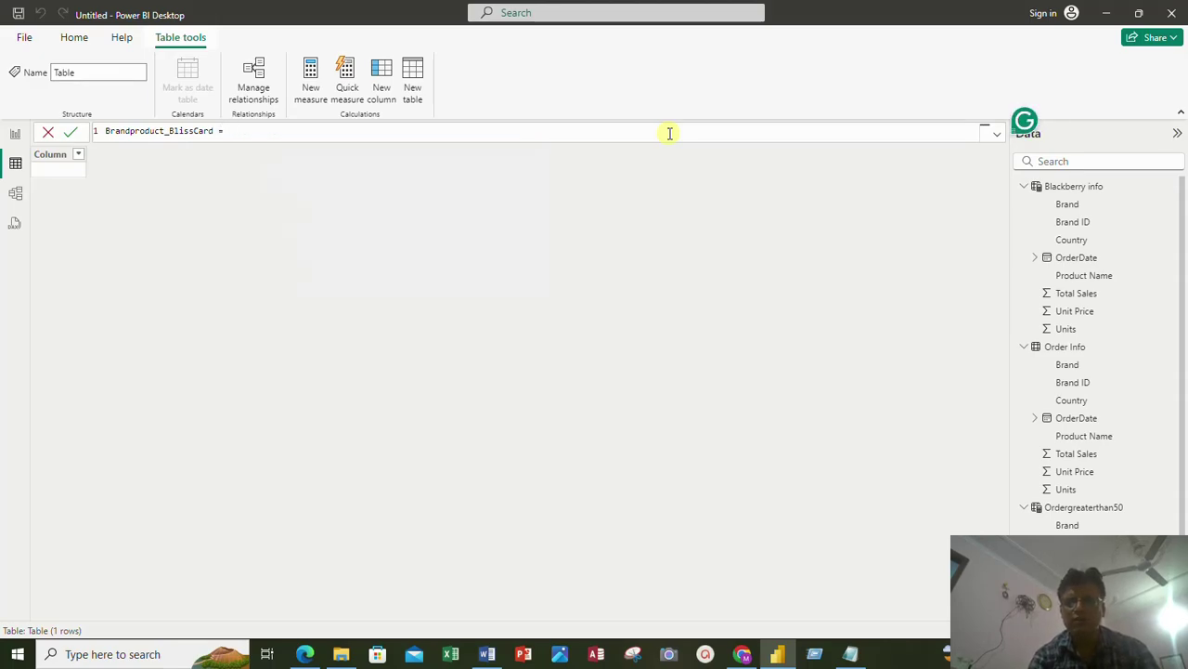
Step: Start an outer FILTER function on a new line of the Brandproduct_BlissCard table formula
key("shift+Return")
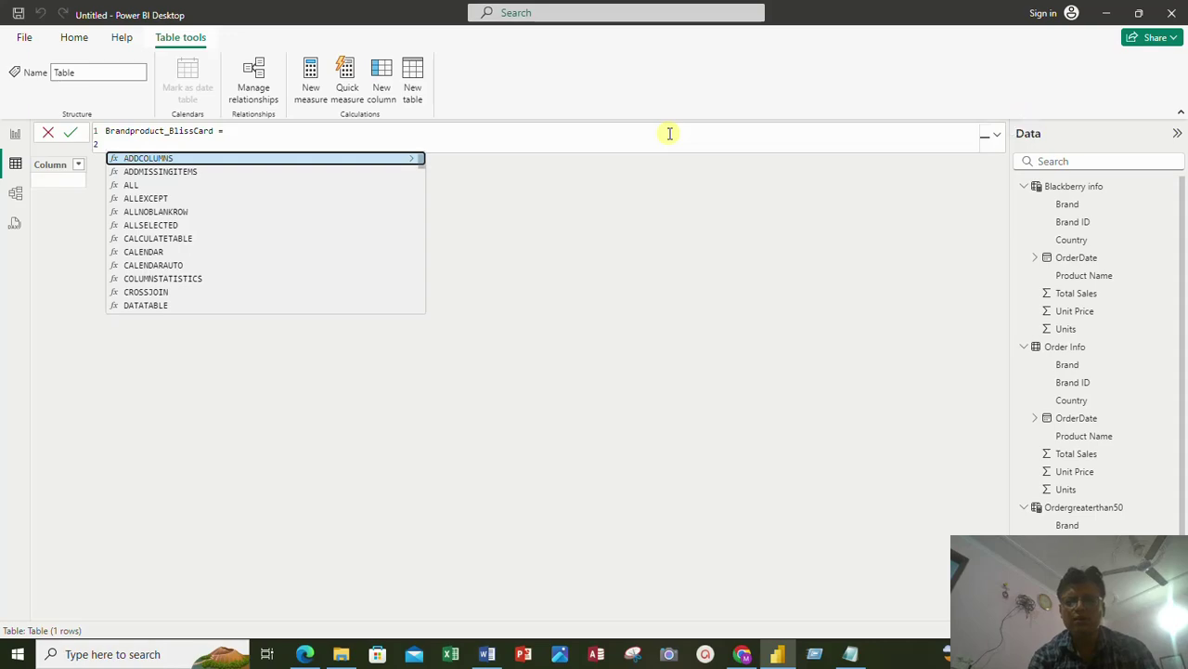
type("(")
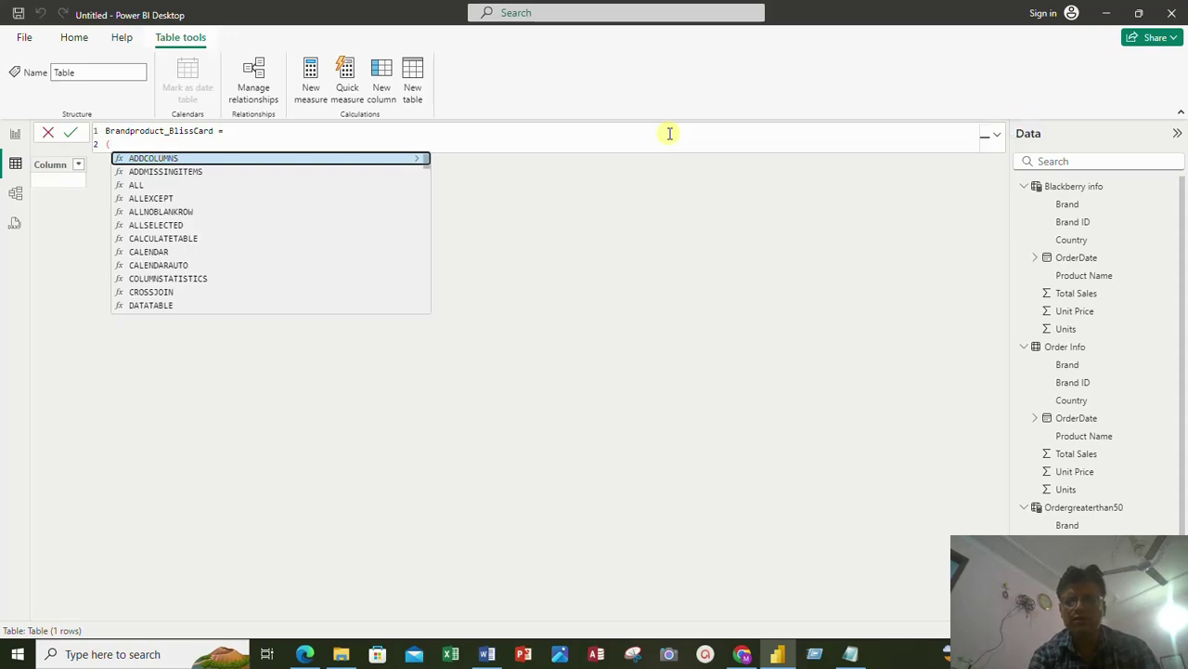
key("BackSpace")
type("F")
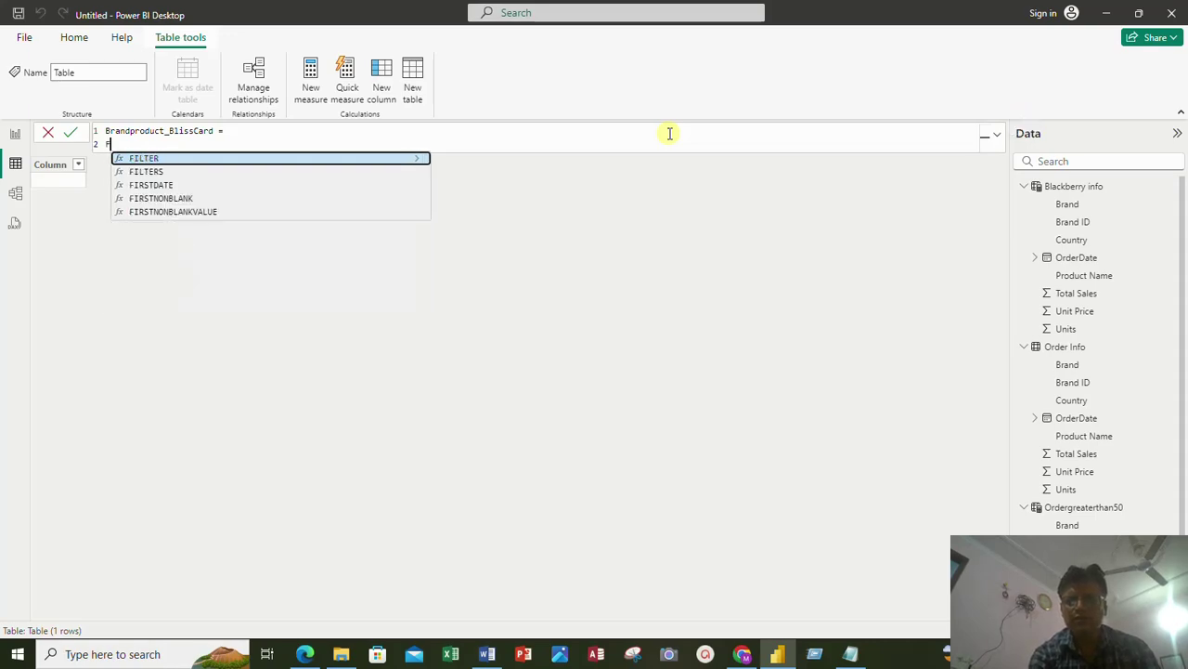
type("ilter")
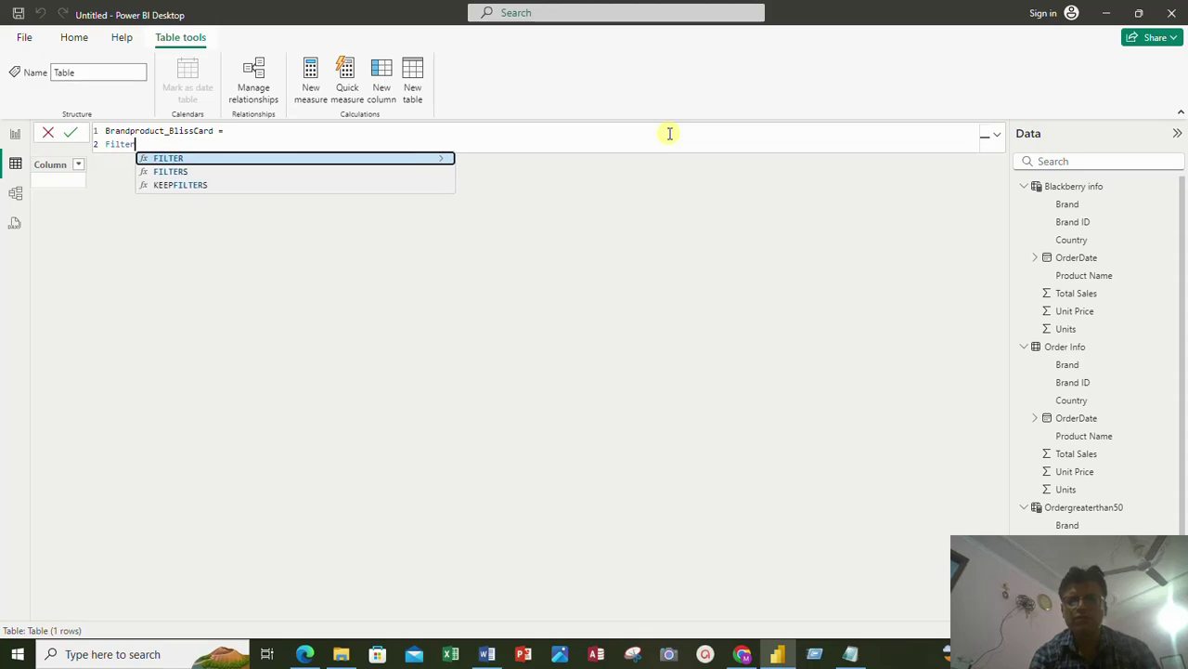
key("Tab")
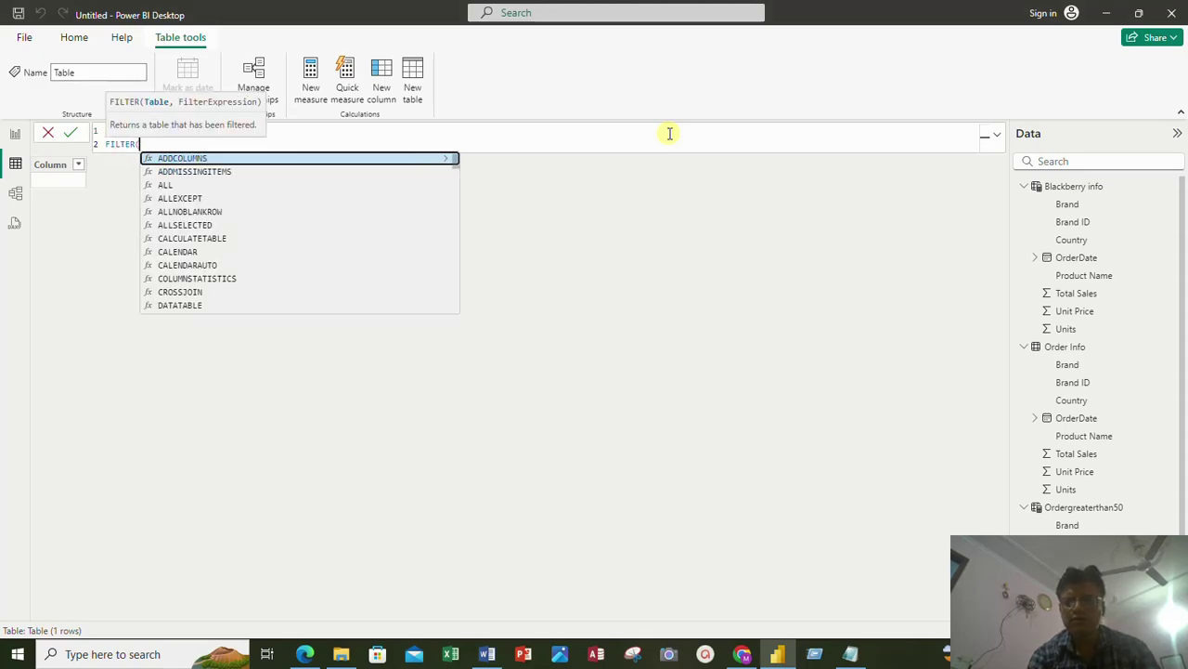
Step: Nest a second FILTER function on its own line as the table argument of the outer FILTER
key("shift+Return")
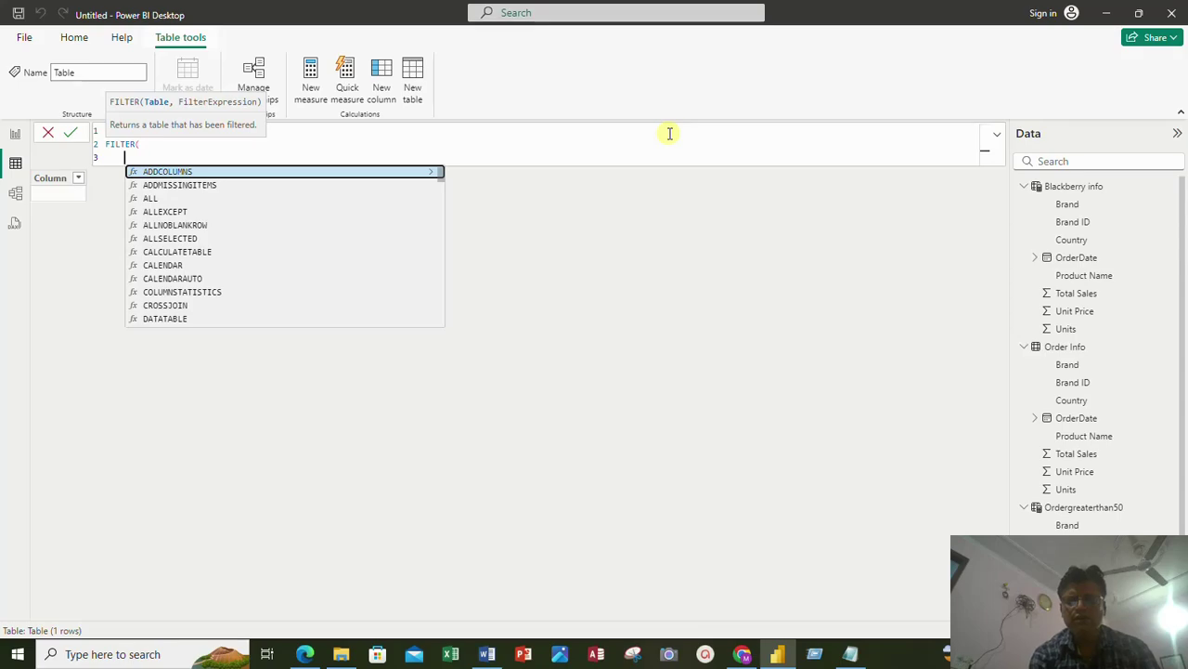
type("F")
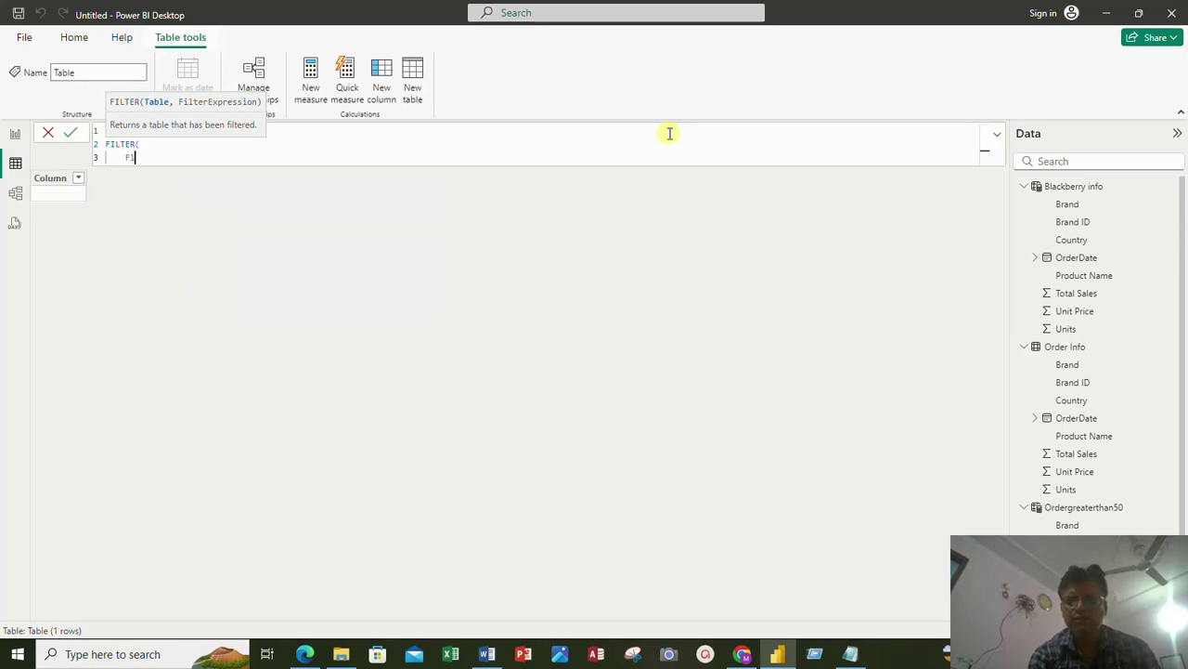
type("liter")
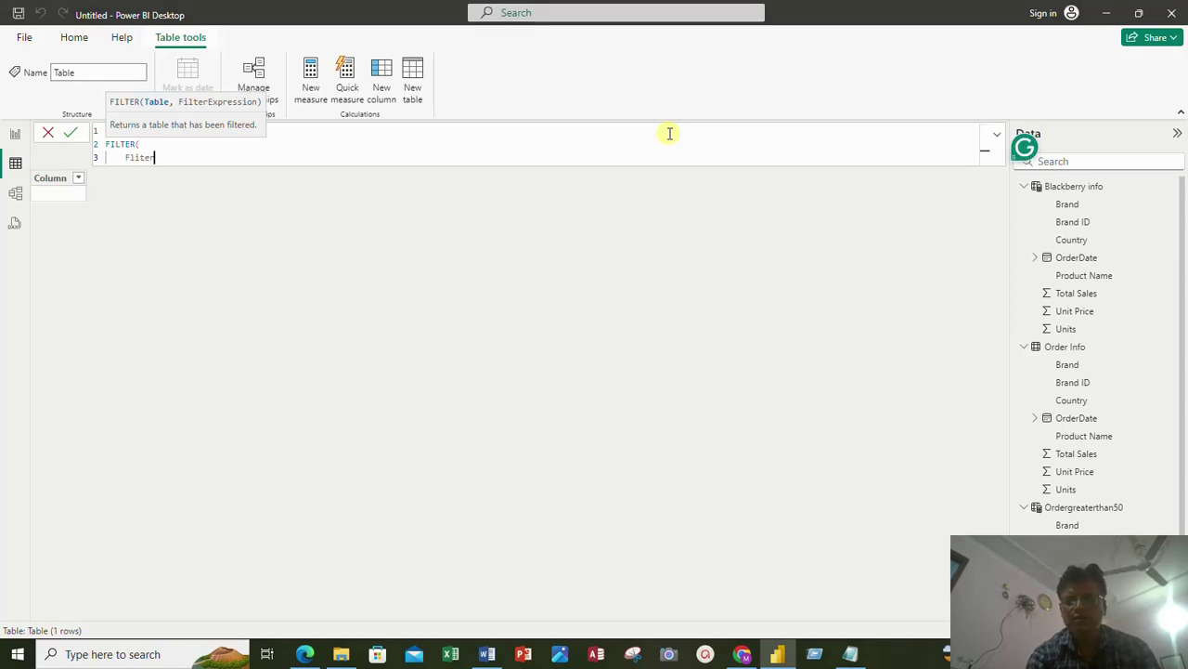
key("BackSpace")
key("BackSpace")
key("BackSpace")
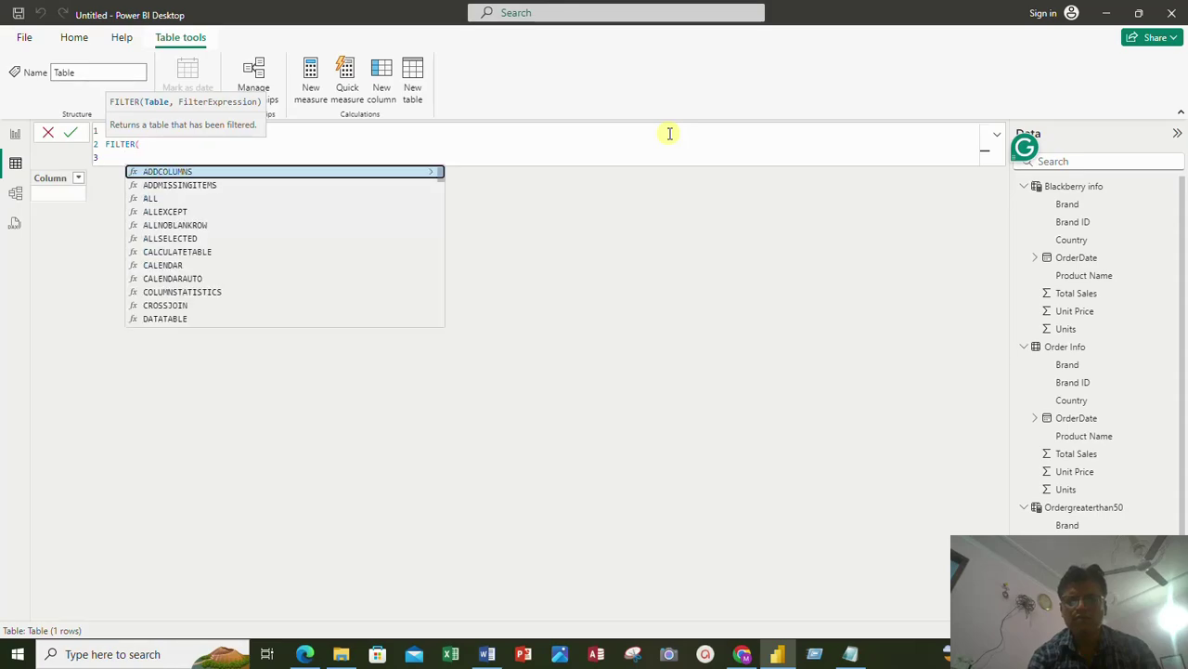
type("Fil")
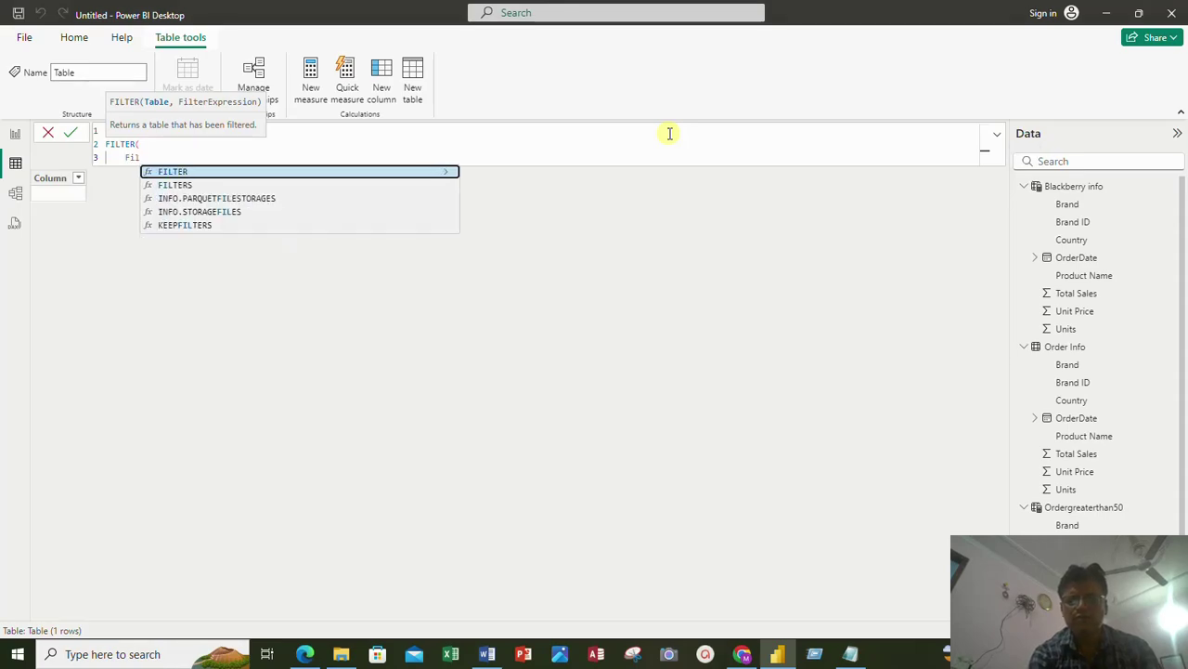
type("ter")
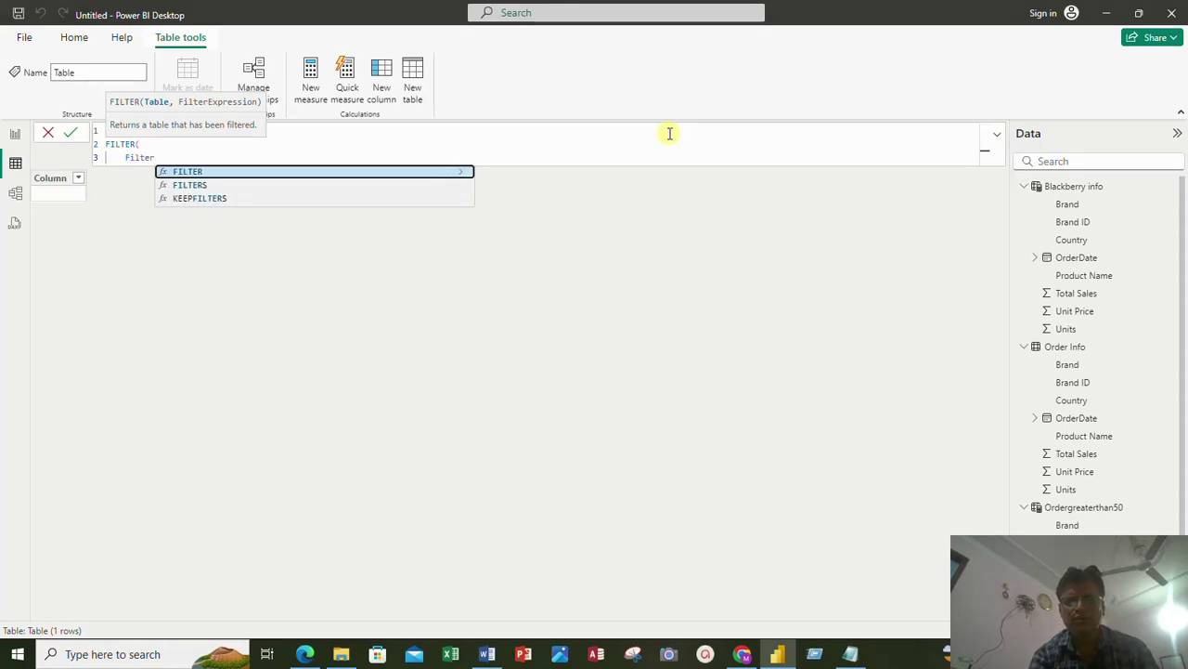
key("Tab")
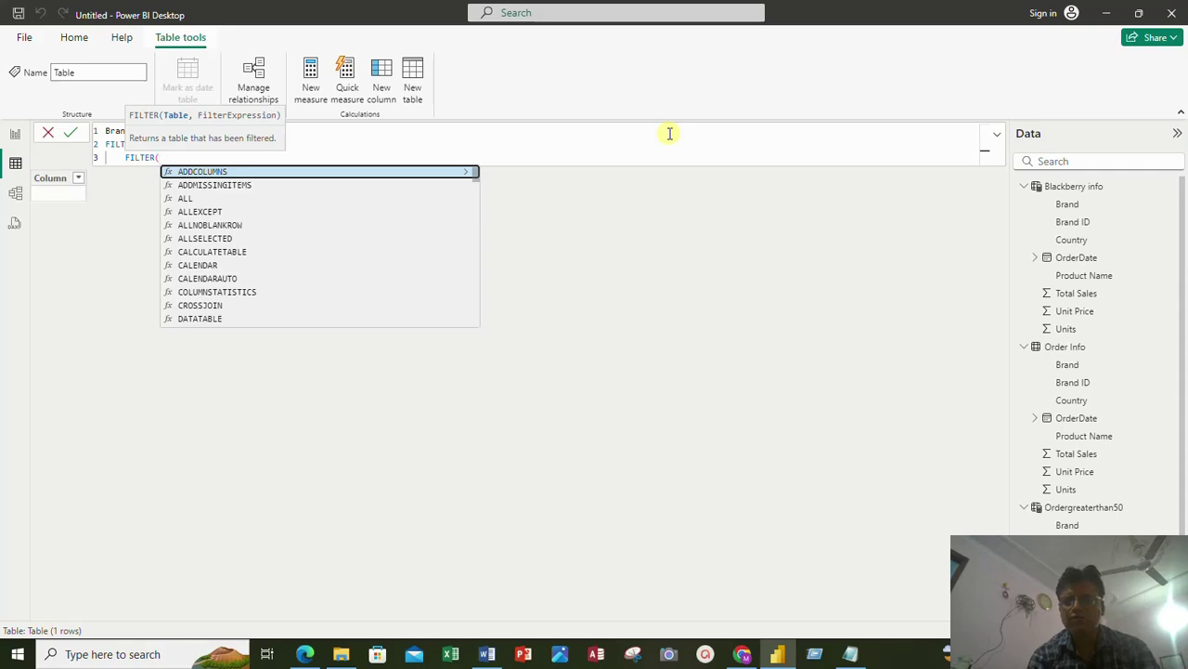
Step: Enter 'Order Info' on its own line as the inner FILTER's table argument, followed by a comma and a new line
key("shift+Return")
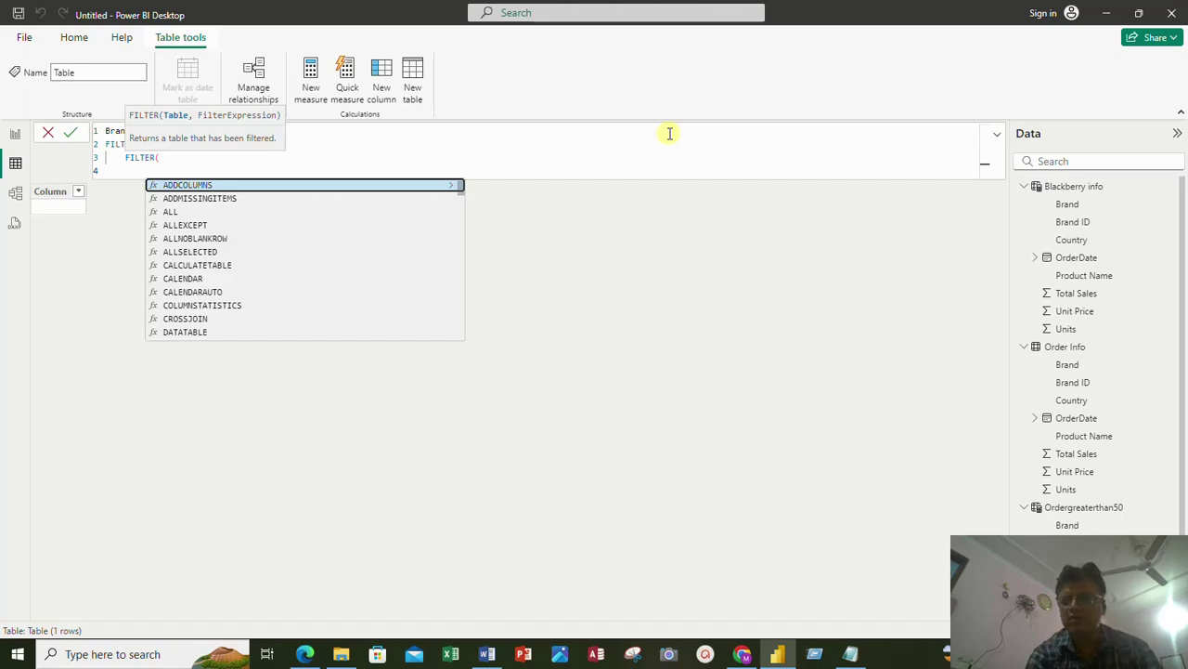
type("o")
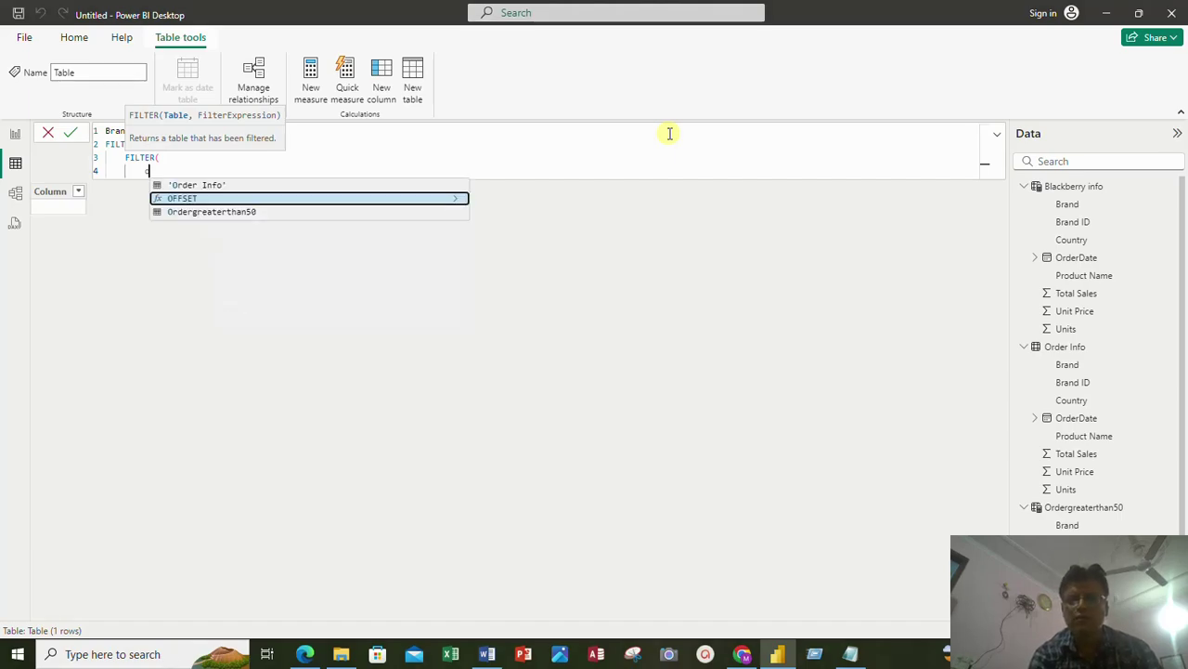
type("re")
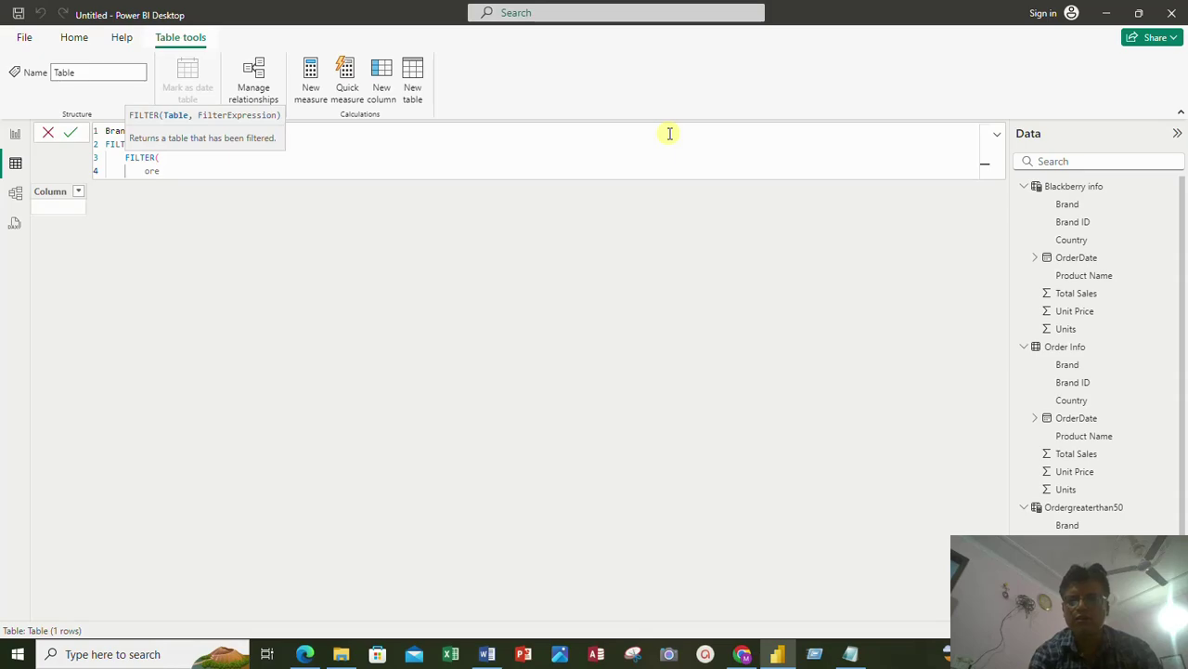
key("BackSpace")
type("r")
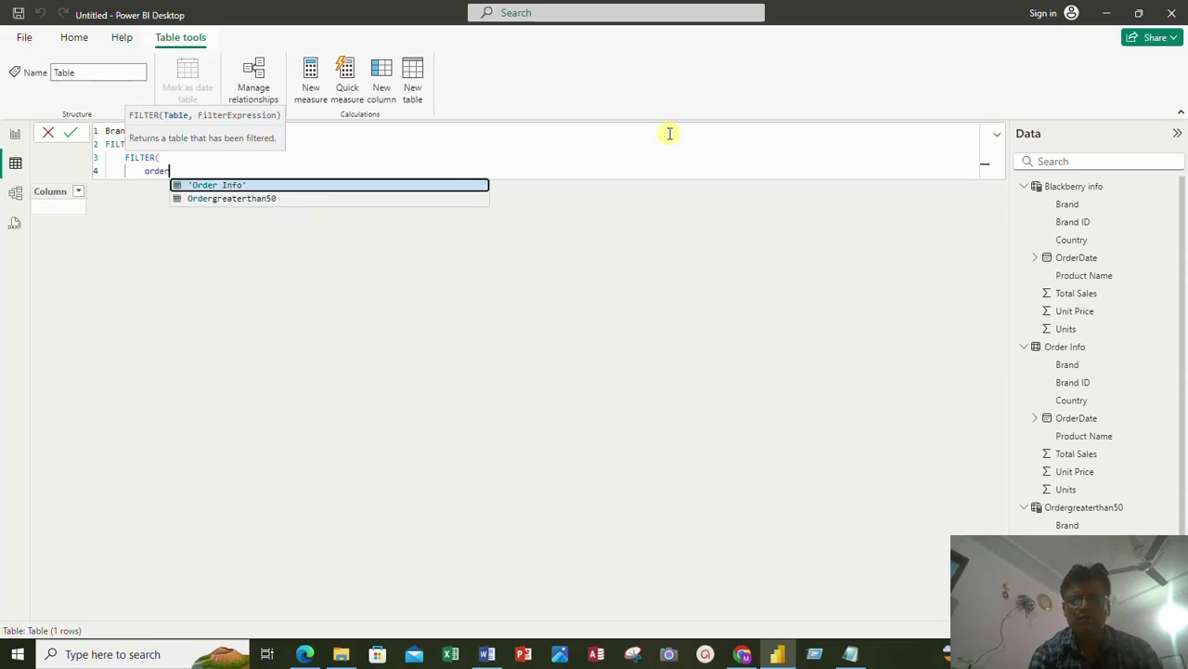
key("Tab")
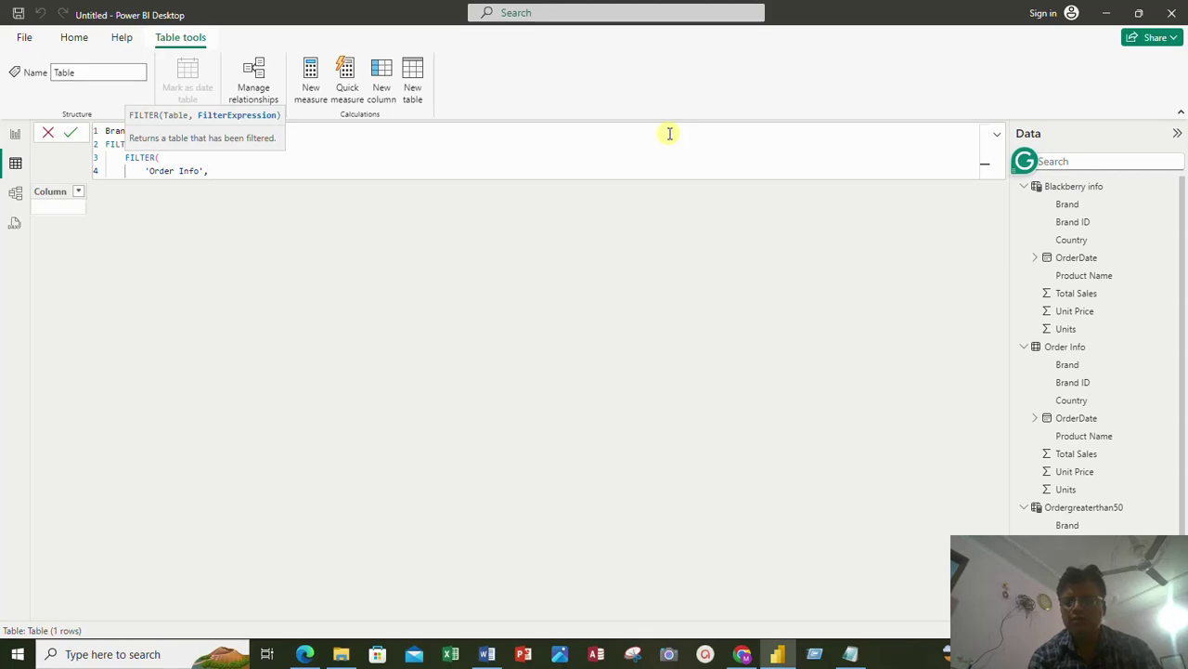
type(",")
key("shift+Return")
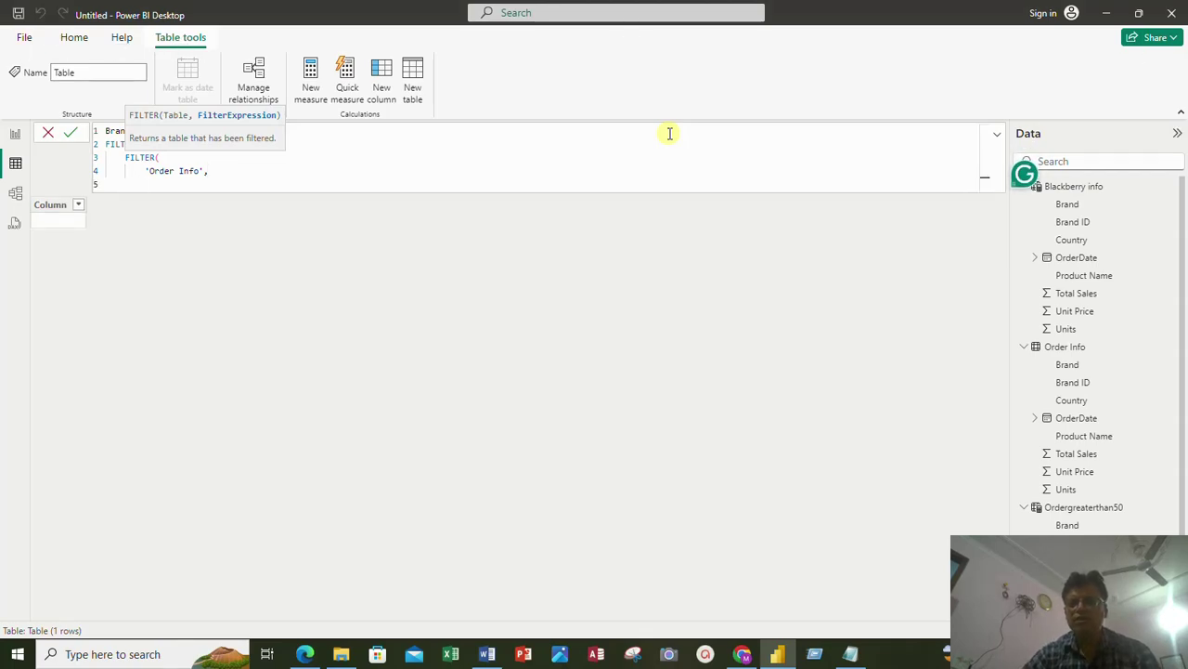
Step: Recheck task 3 in the Word notes, then complete the inner FILTER in Power BI Desktop with 'Order Info'[Brand] = "Bliss Packaging", ending it with a comma
left_click(485, 654)
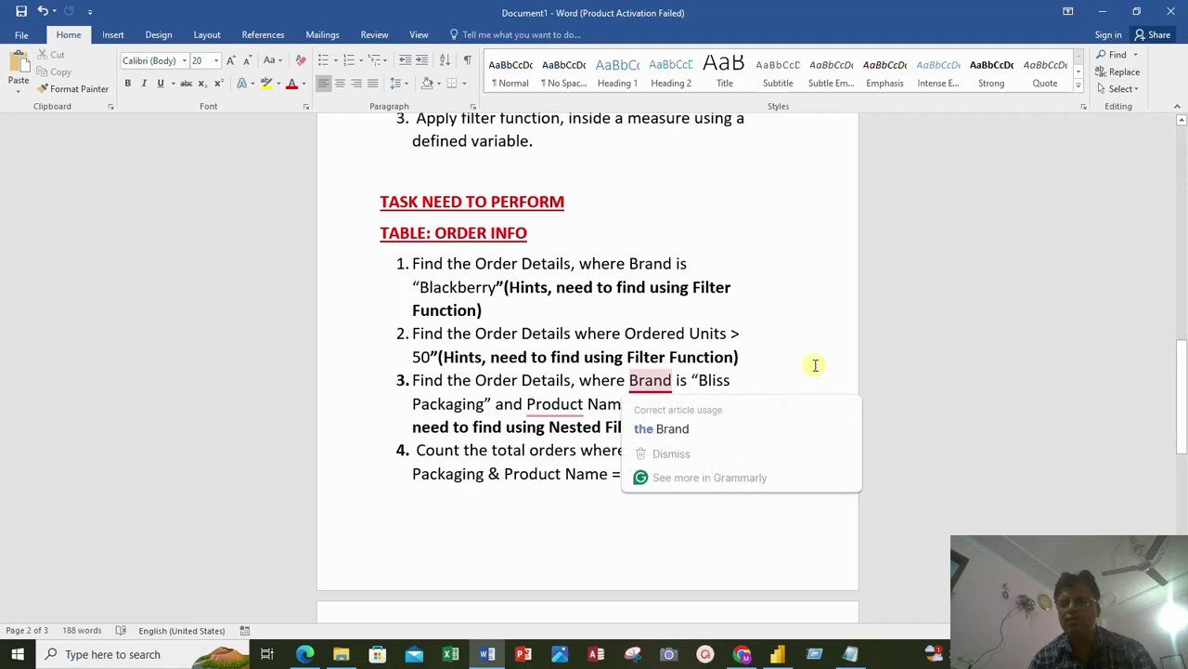
left_click(1102, 11)
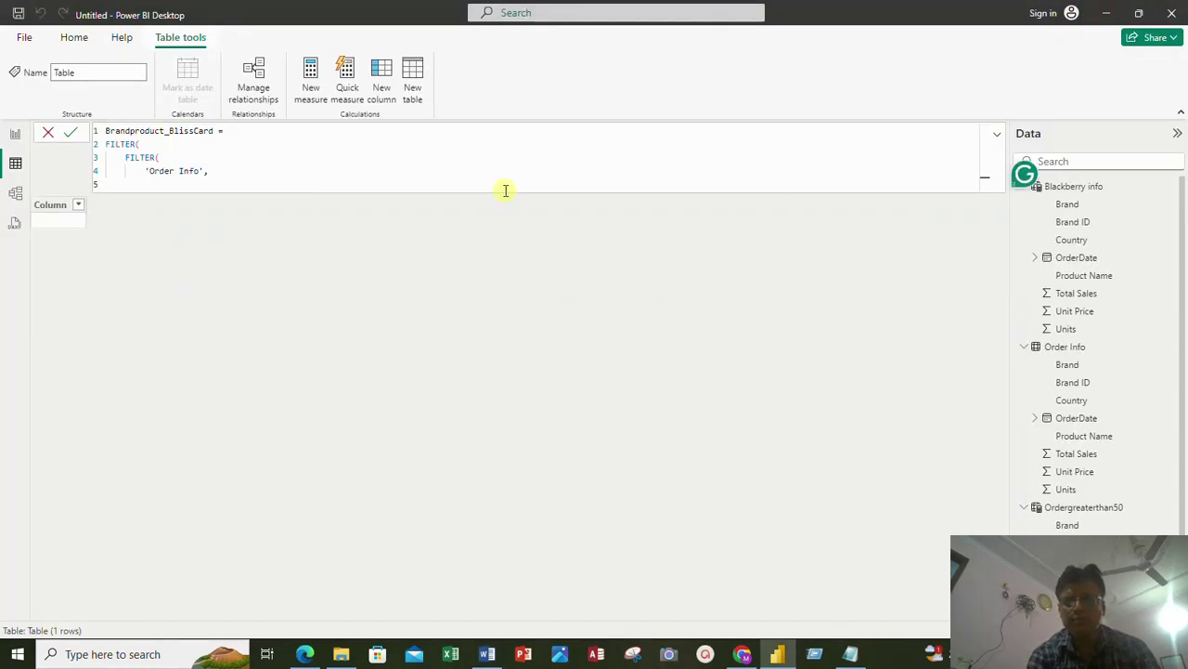
type("brand")
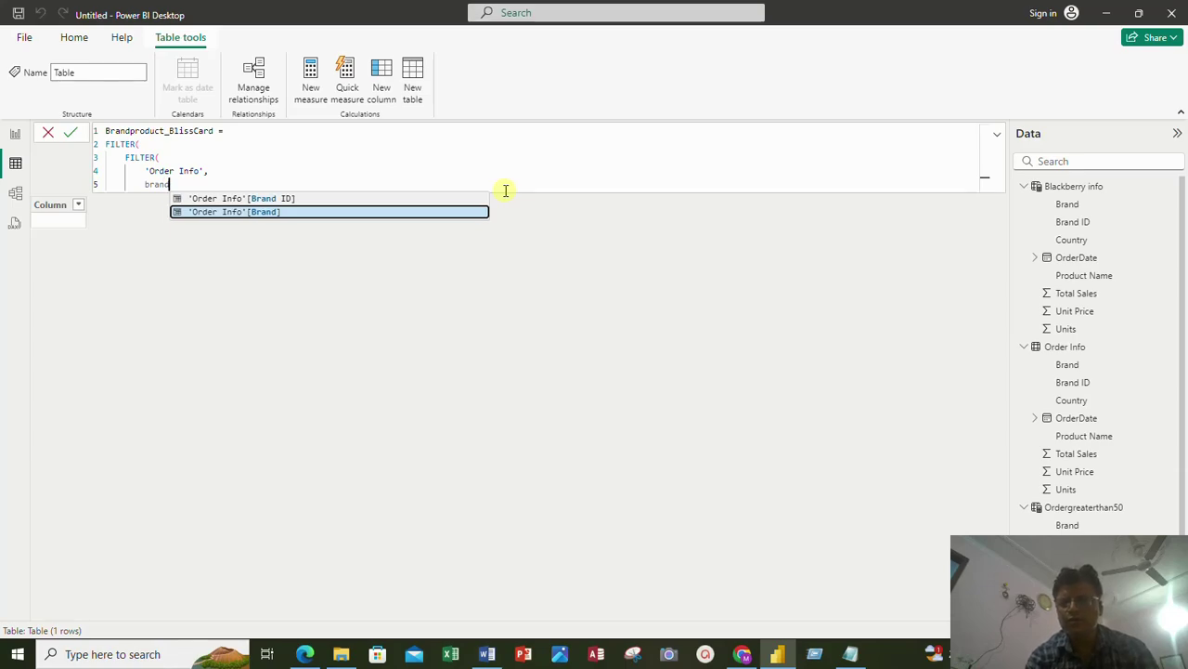
key("Tab")
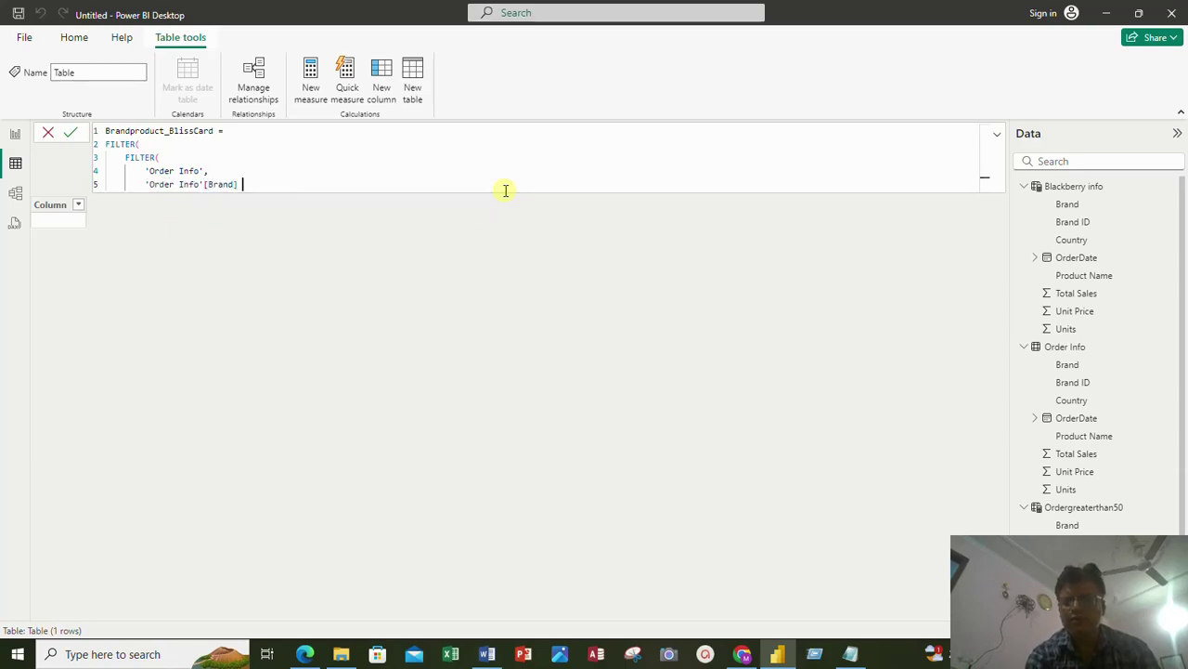
type("= ")
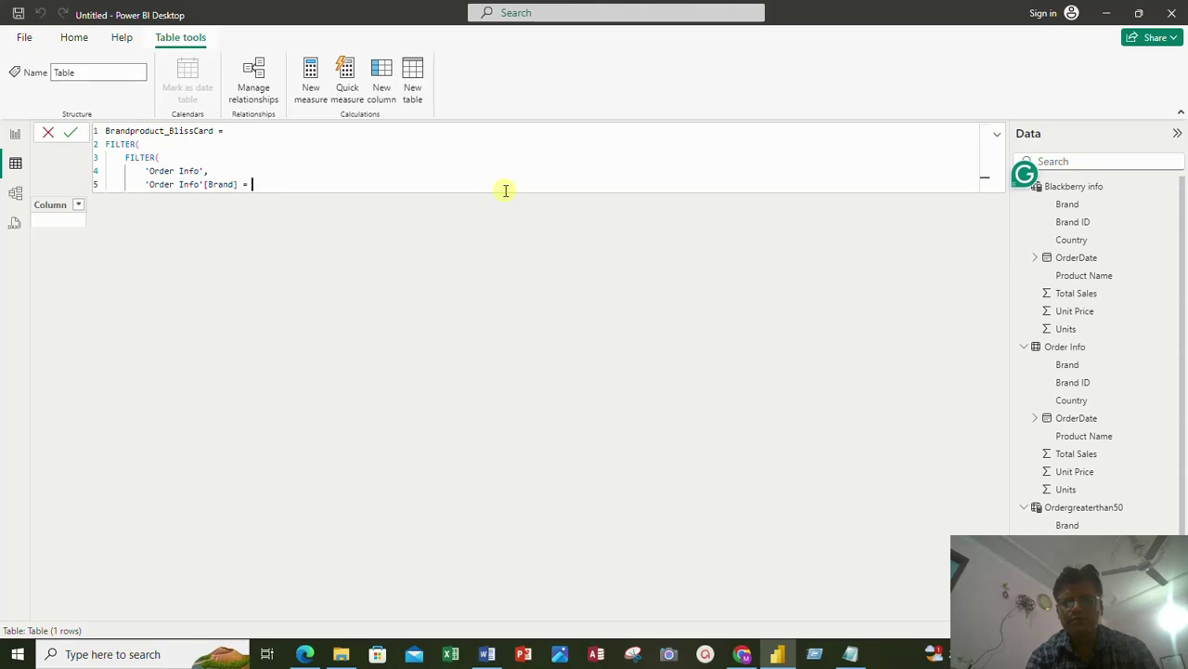
type("\"Bliss Packaging")
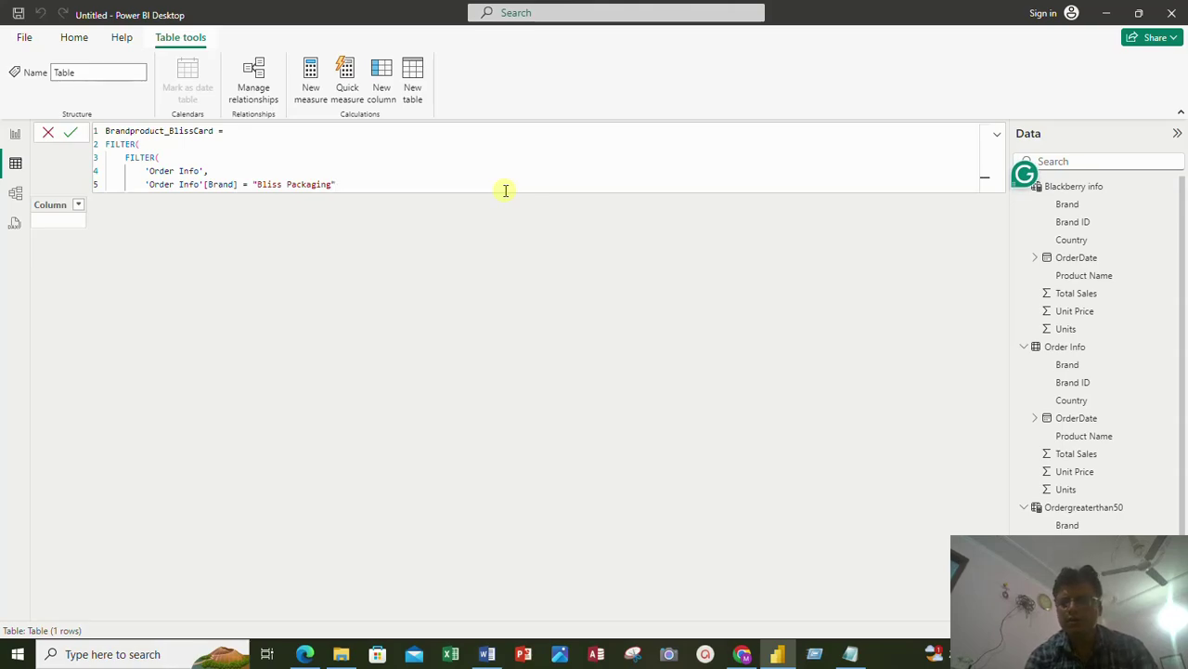
key("shift+Return")
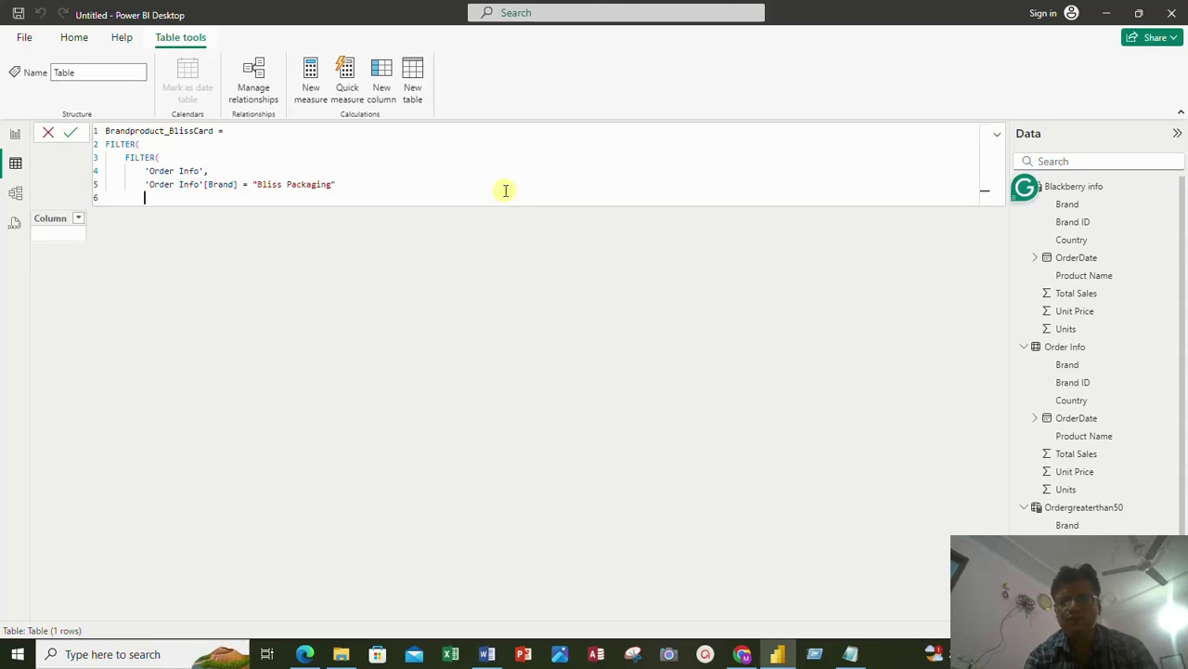
type(")")
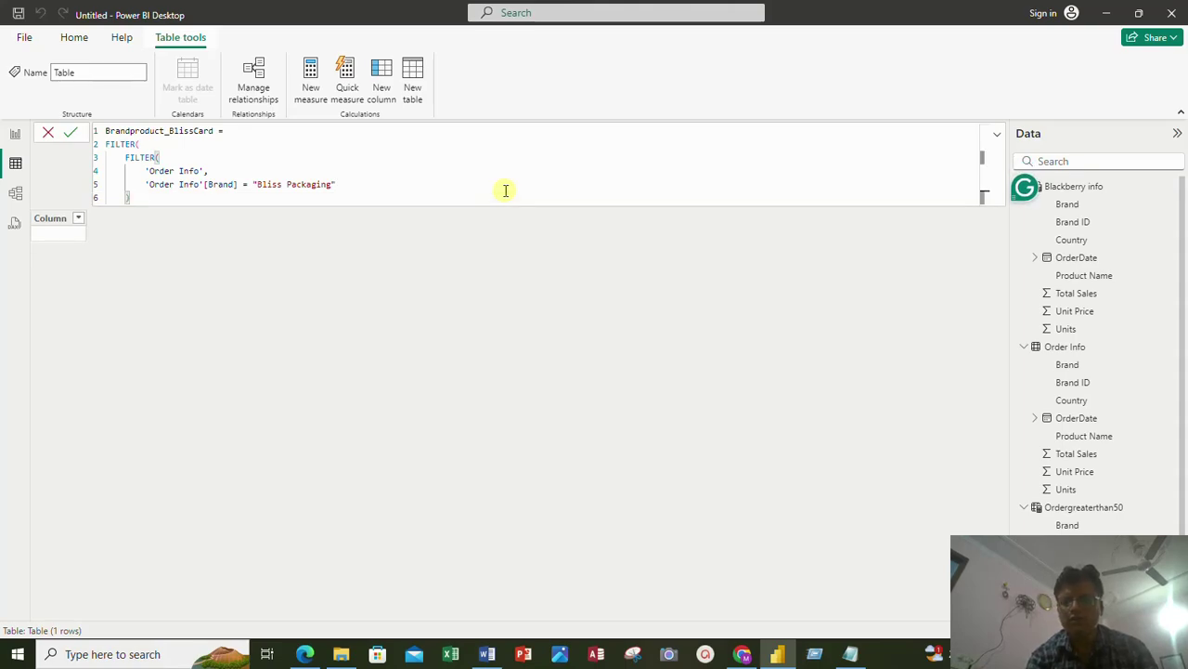
type(",")
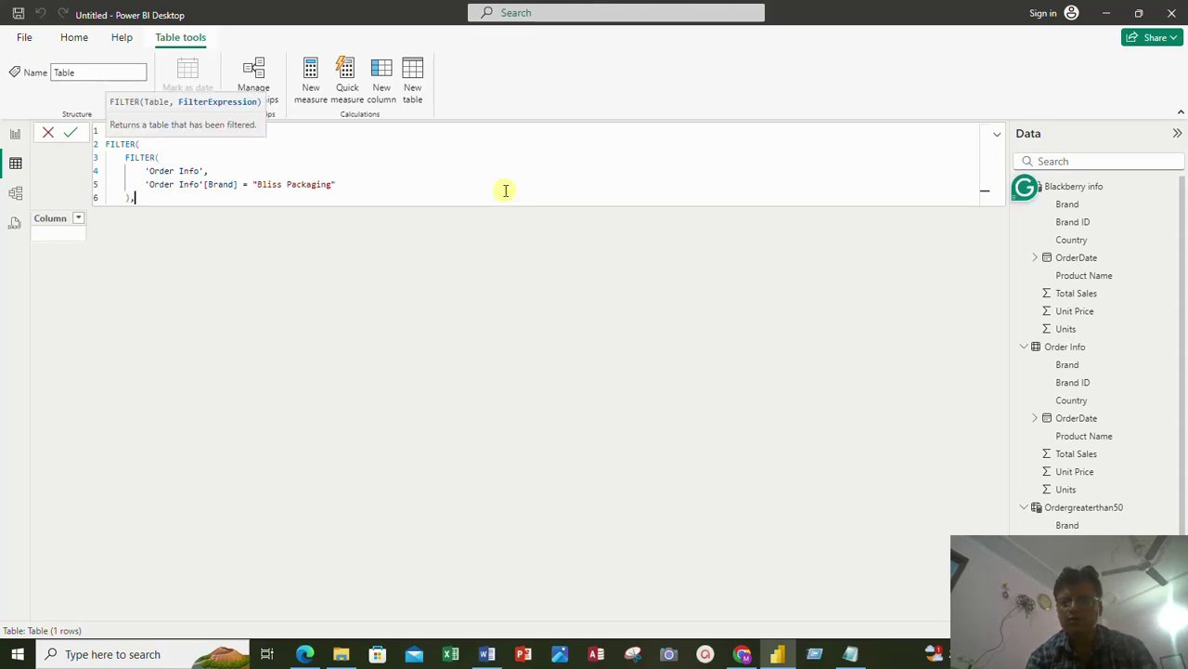
Step: Add the outer FILTER's condition 'Order Info'[Product Name] = "Cardboard" on its own line
key("shift+Return")
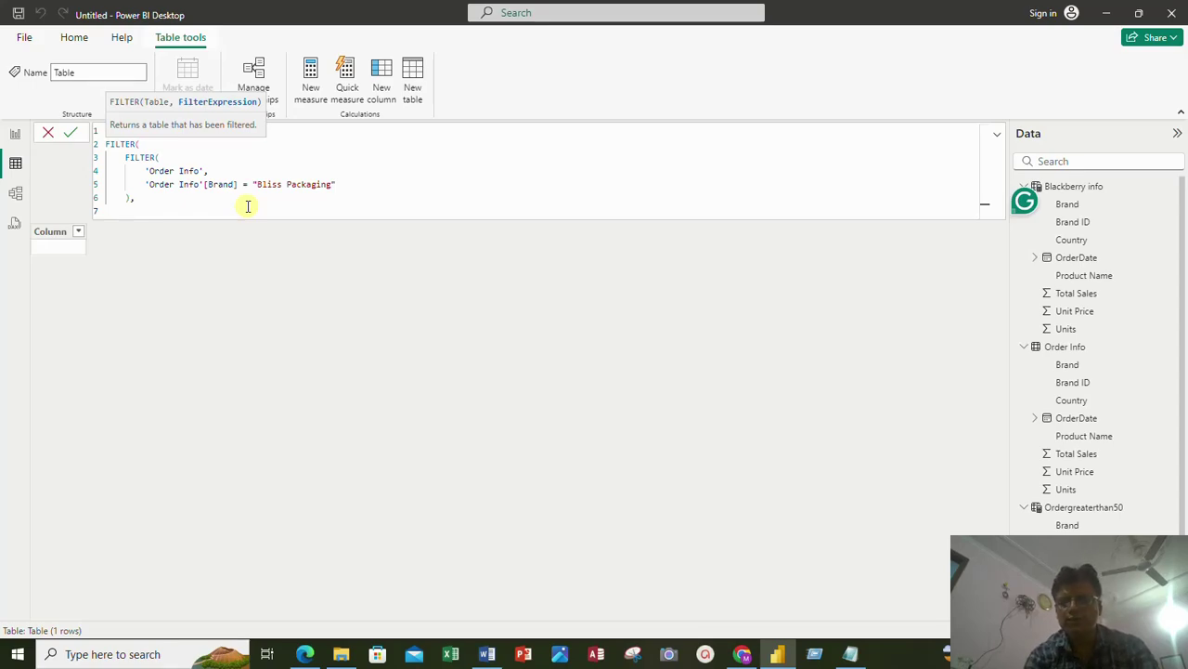
type("product")
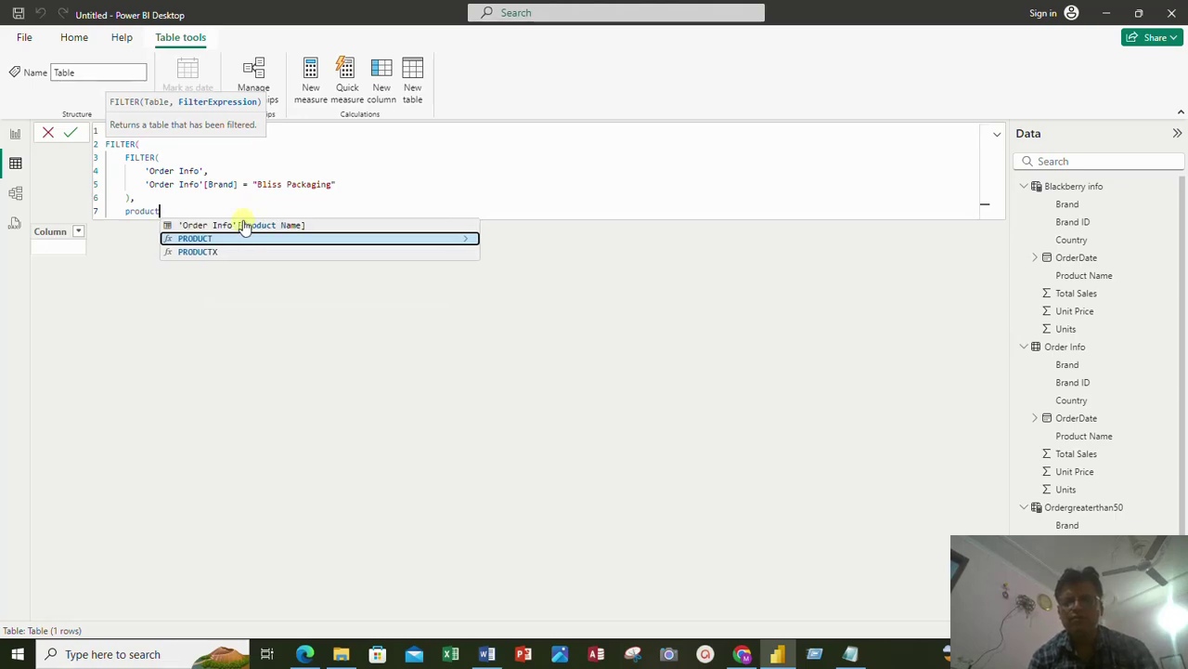
left_click(240, 225)
type("= ")
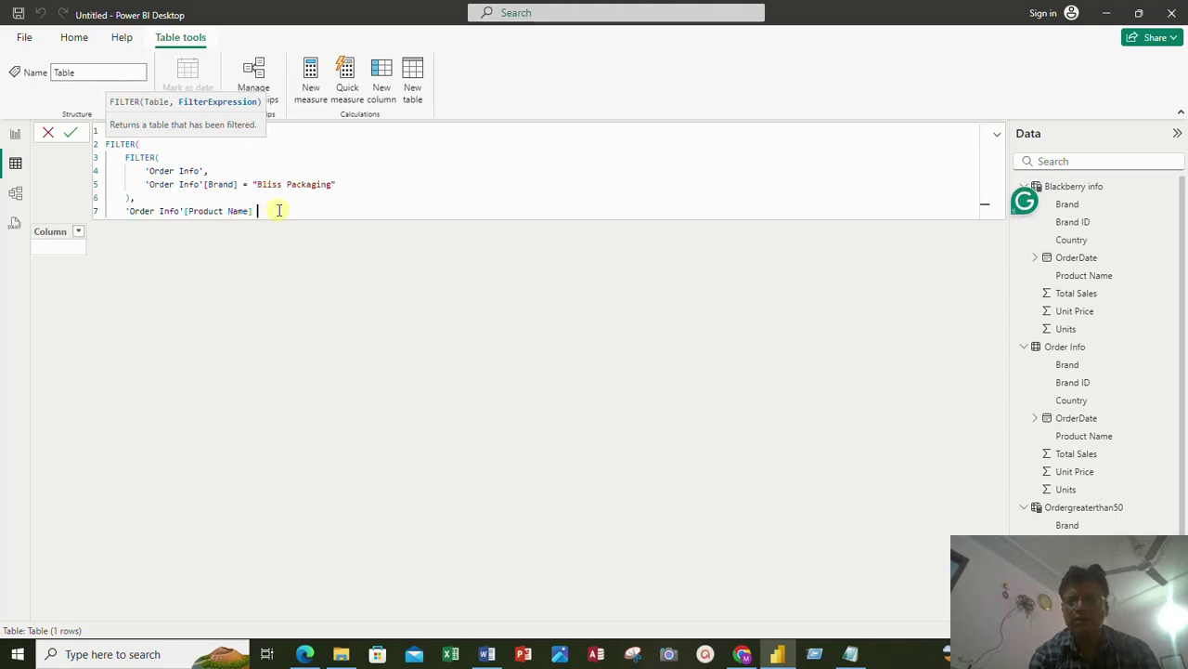
type("\"")
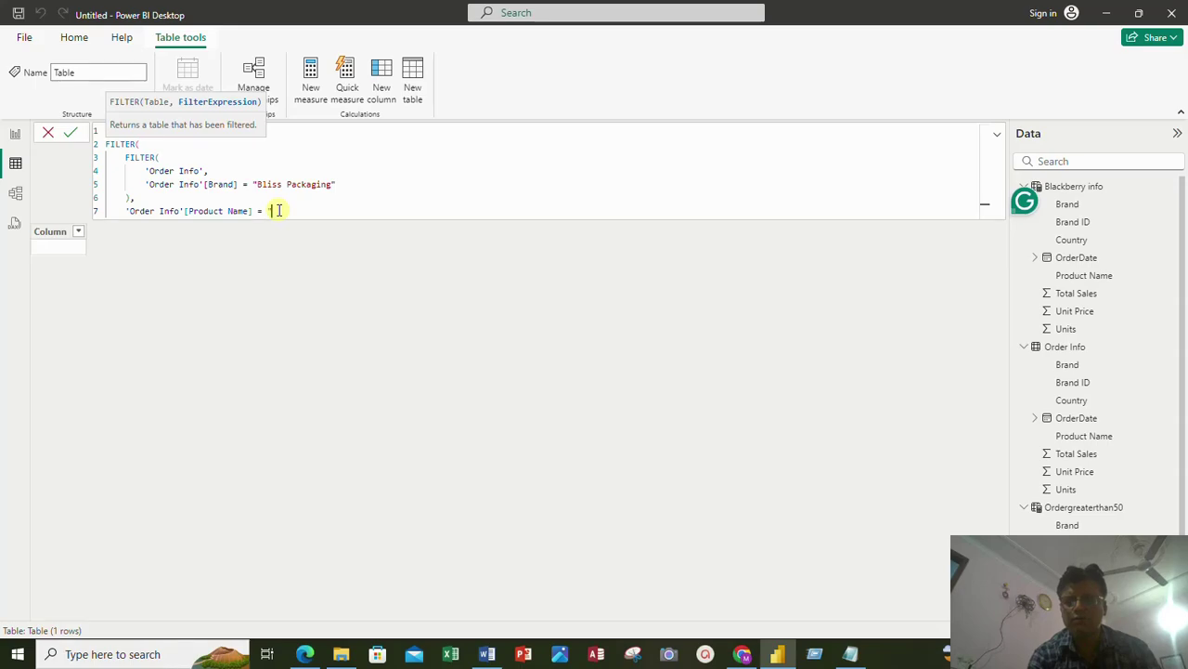
type("Cardboard\"")
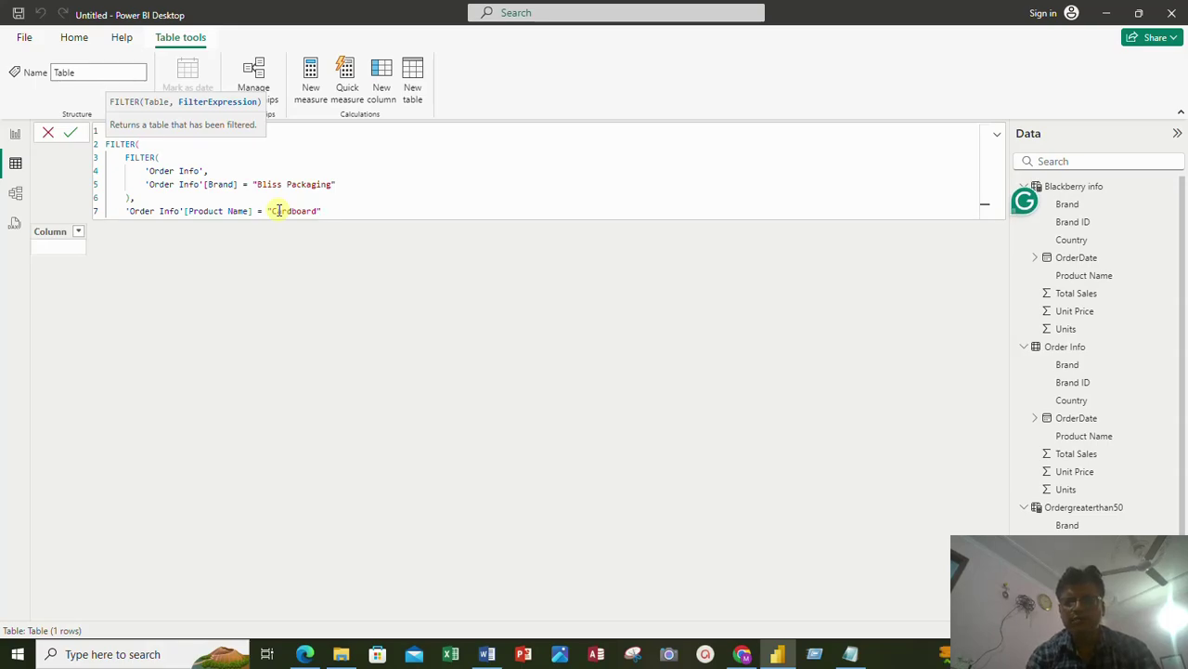
Step: Close the outer FILTER on a new line and commit the Brandproduct_BlissCard table formula
key("alt+Return")
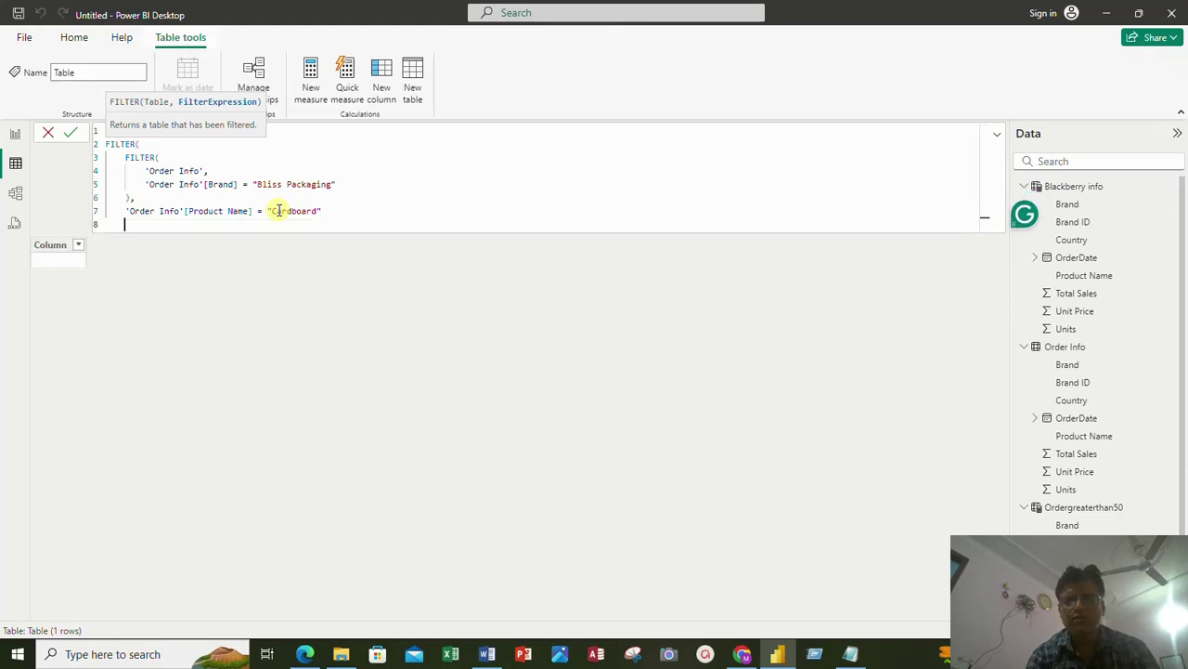
type(")")
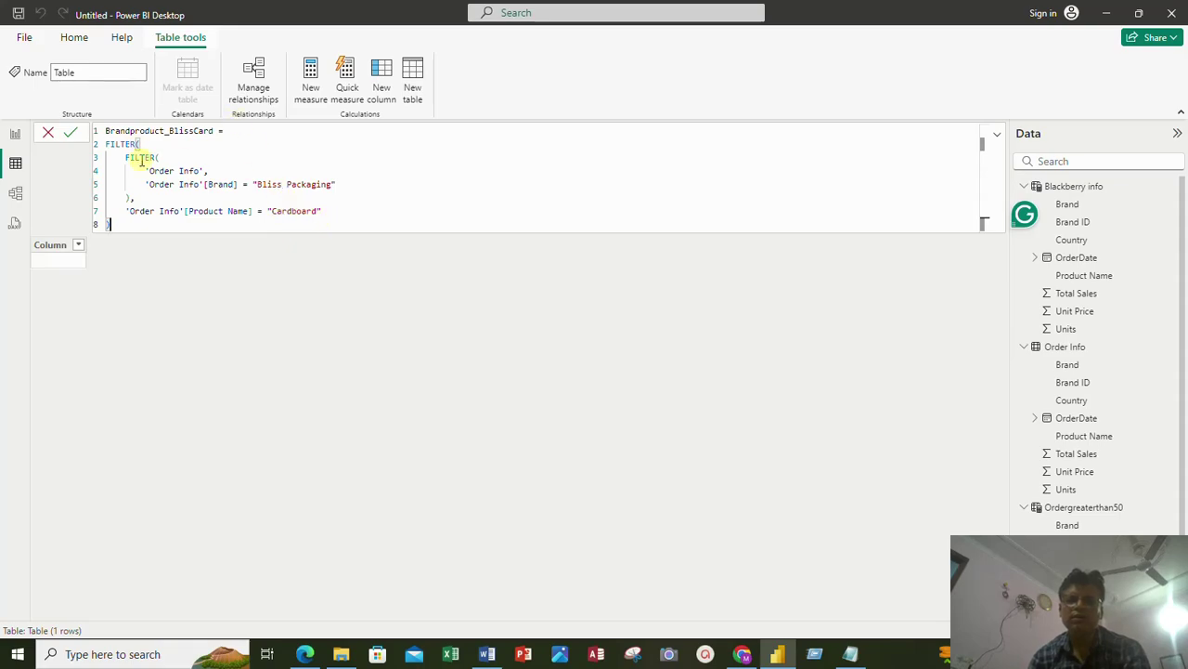
left_click(73, 135)
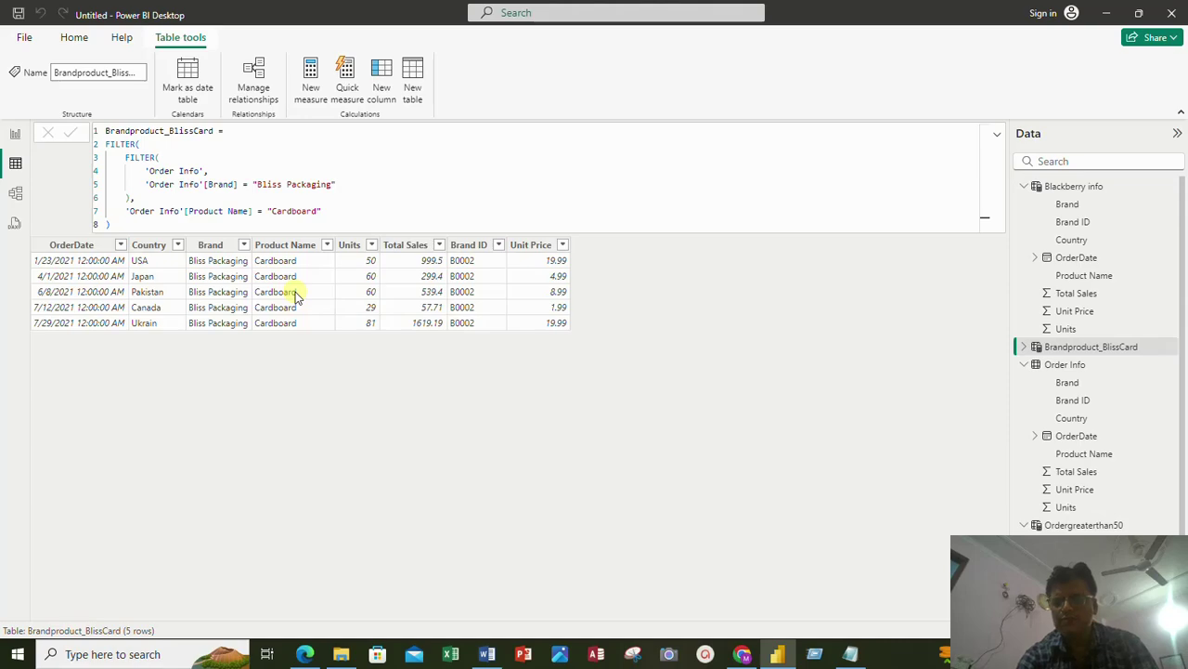
Step: Read task 4 and its hint across the page break in the Word notes, and return to Power BI Desktop
key("alt+Tab")
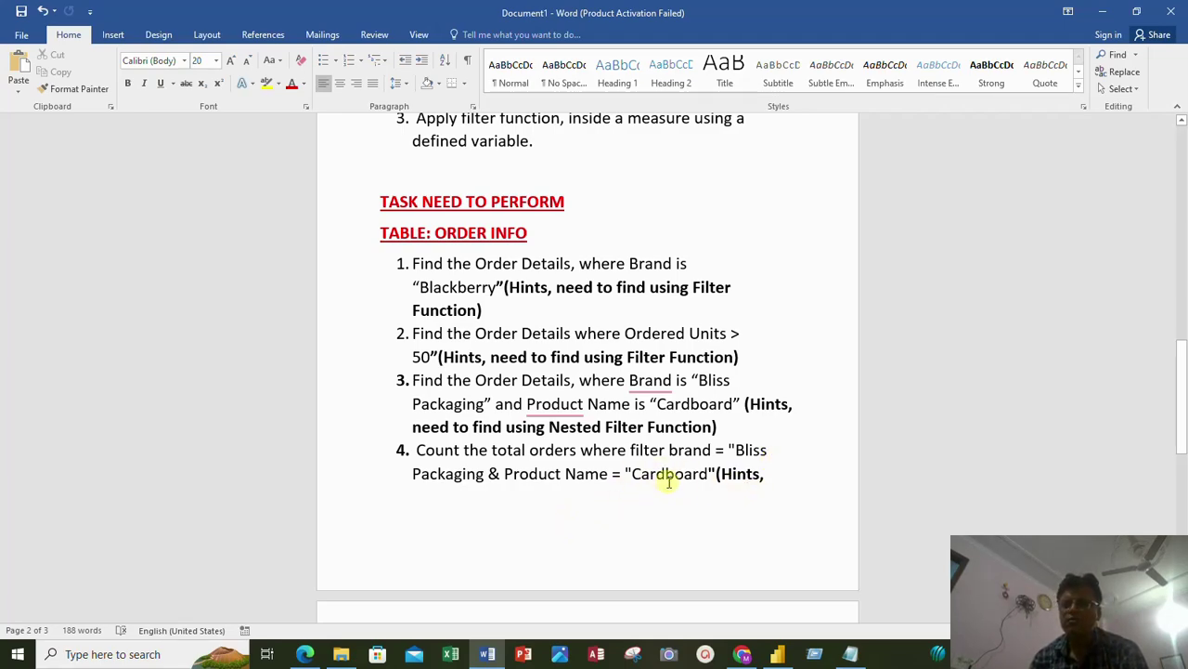
scroll(713, 488, "down", 5)
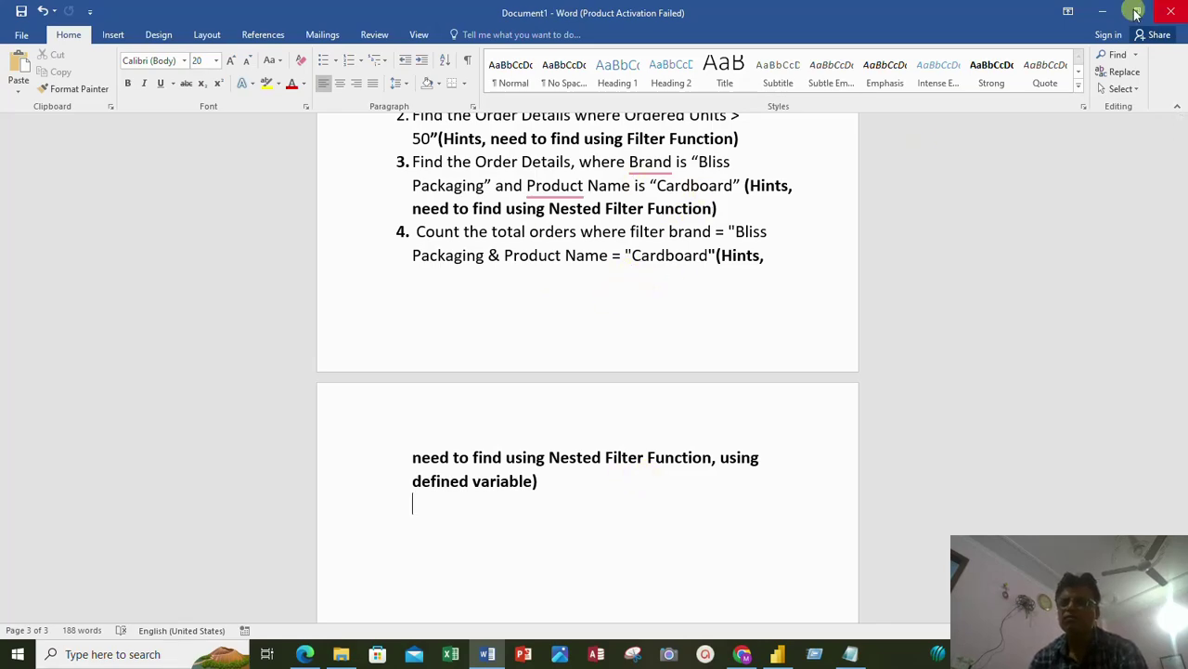
left_click(1102, 12)
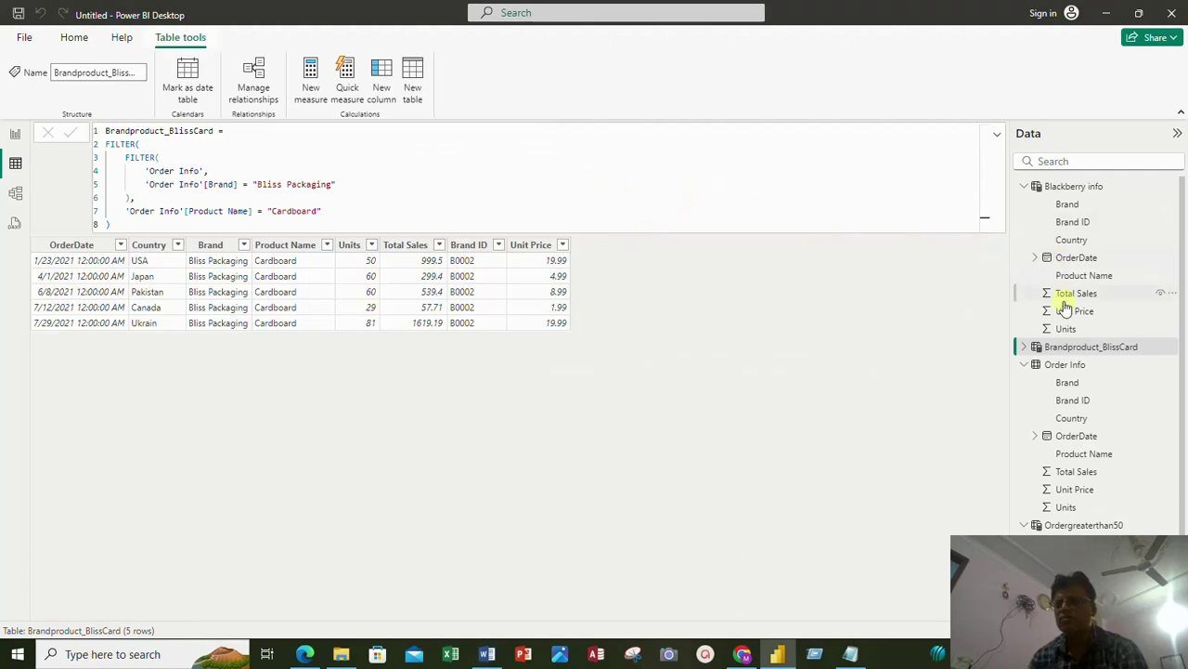
Step: Create a measure in the Order Info table named "Count of Brandbyproduct category", with a new line after its equals sign
left_click(1066, 368)
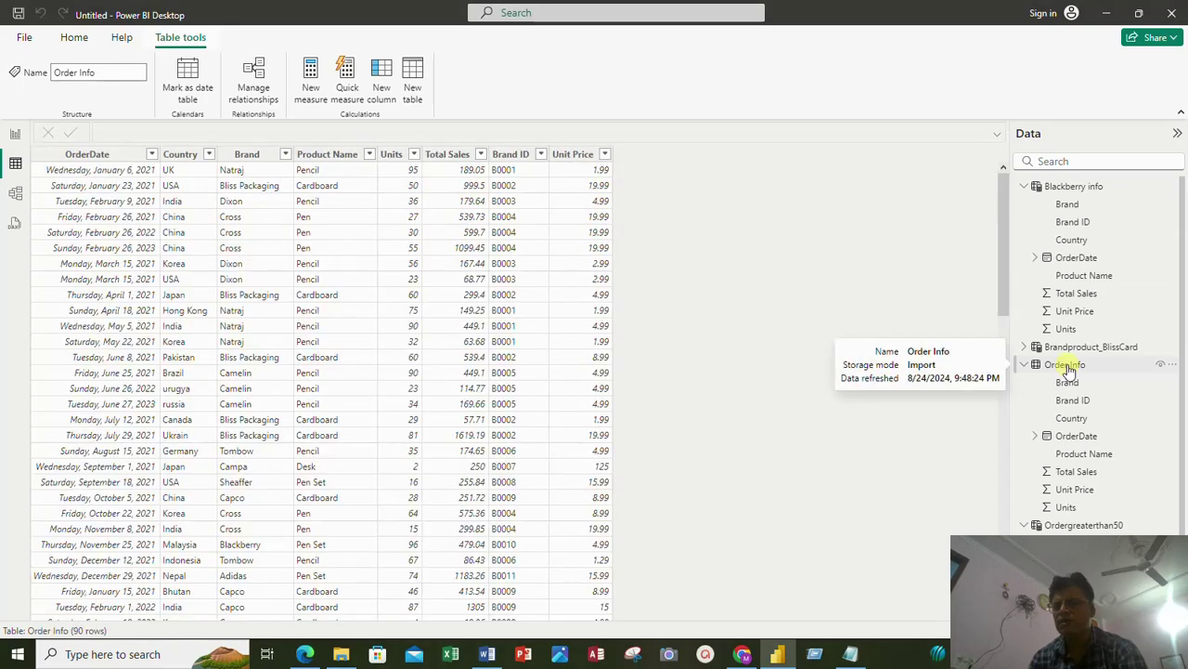
right_click(1067, 369)
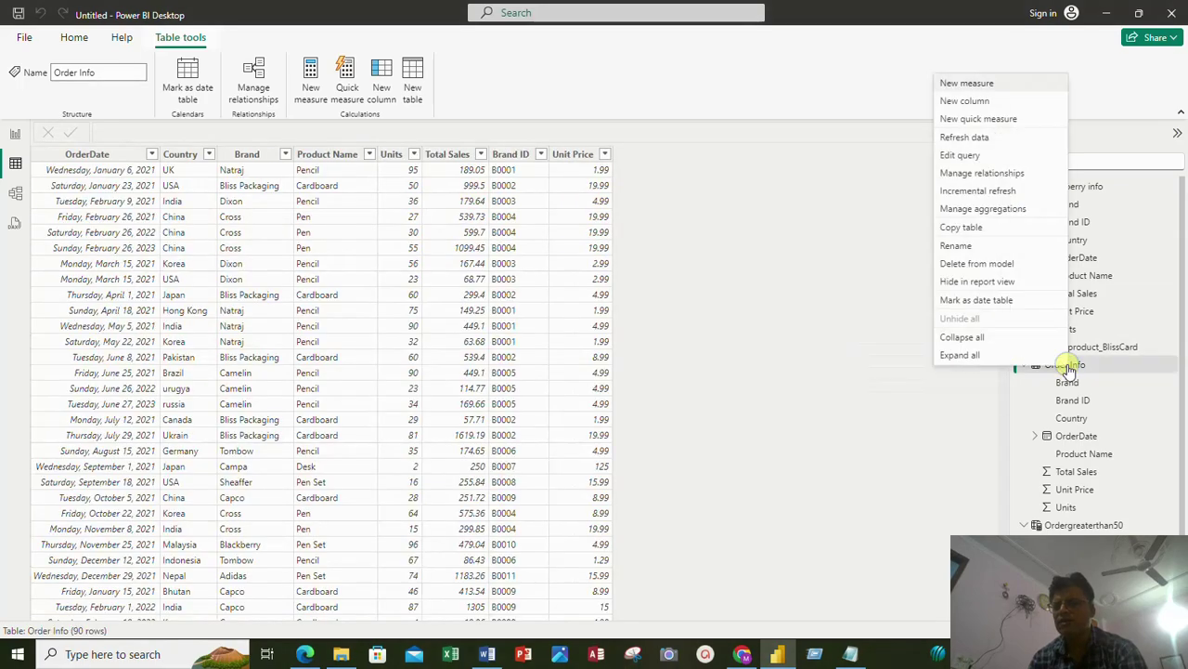
left_click(969, 84)
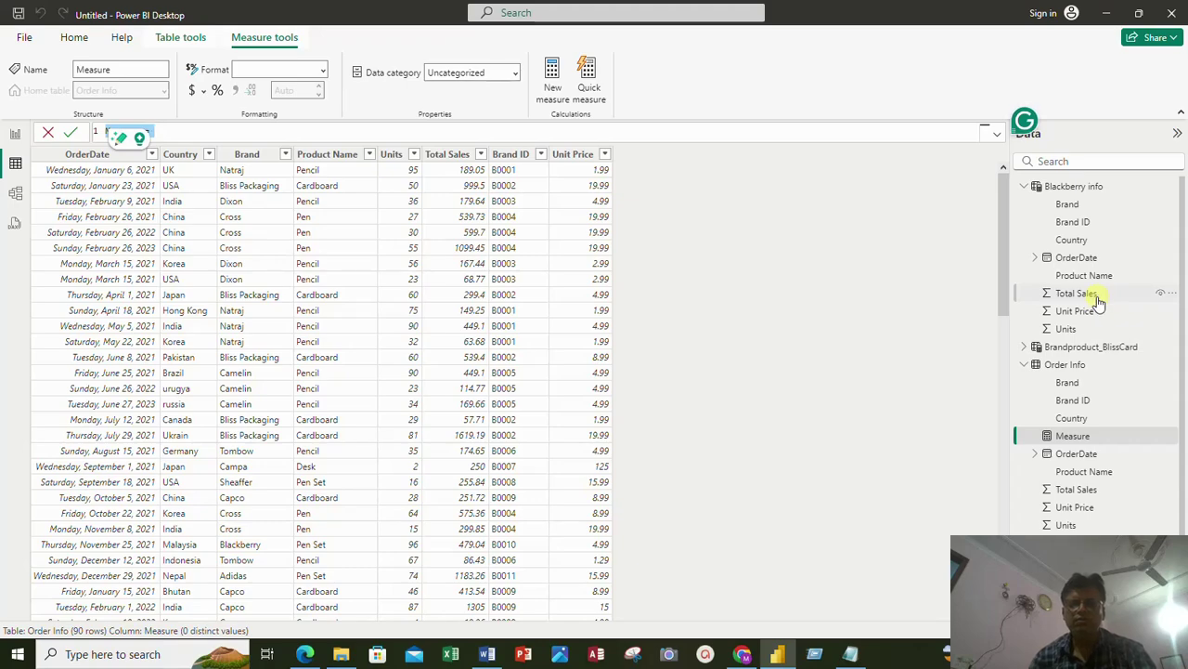
type("C")
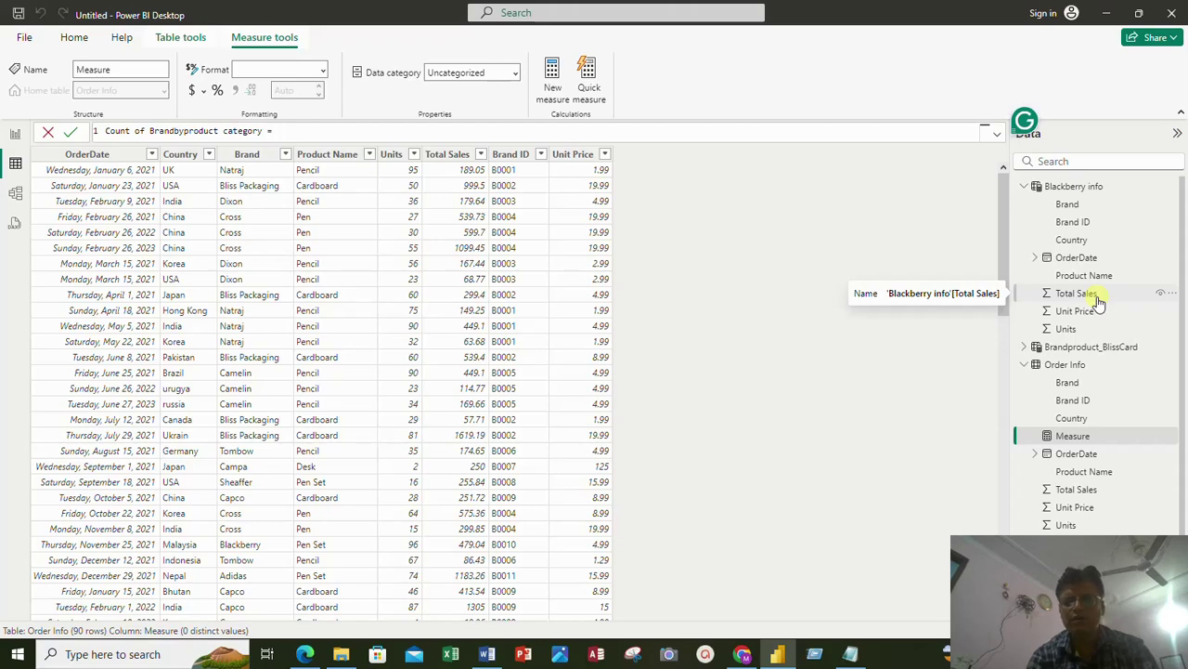
key("shift+Return")
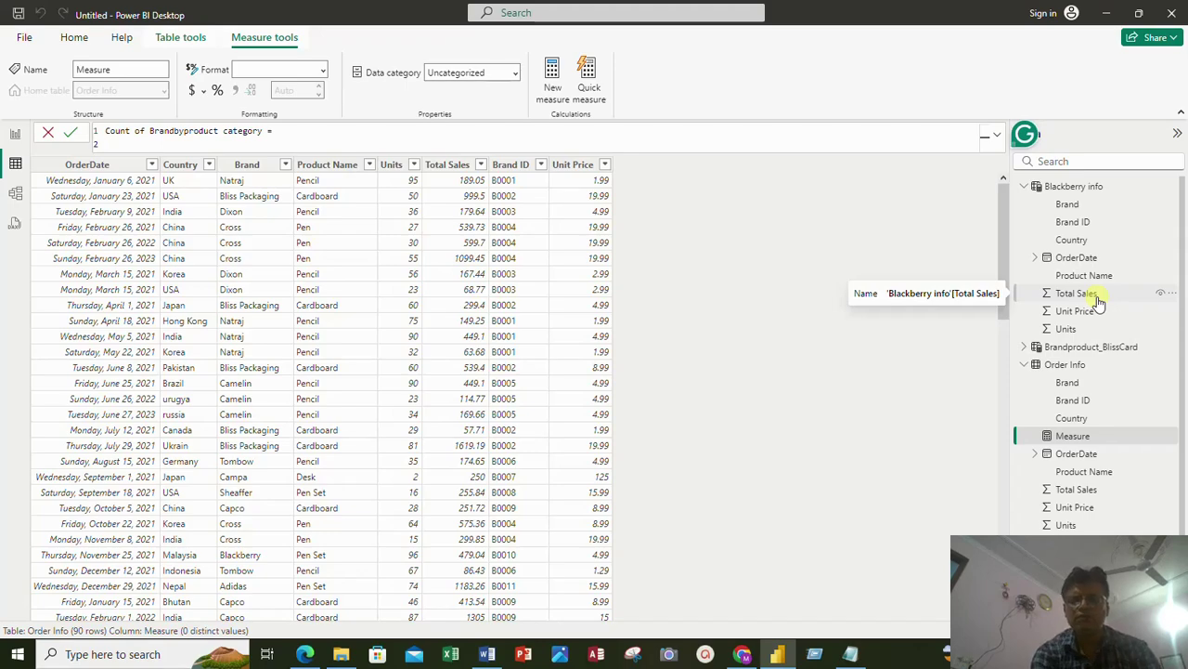
Step: Open a Filter function in the measure with 'Order Info' on its own line as the table argument, followed by a comma and new line
type("Filter")
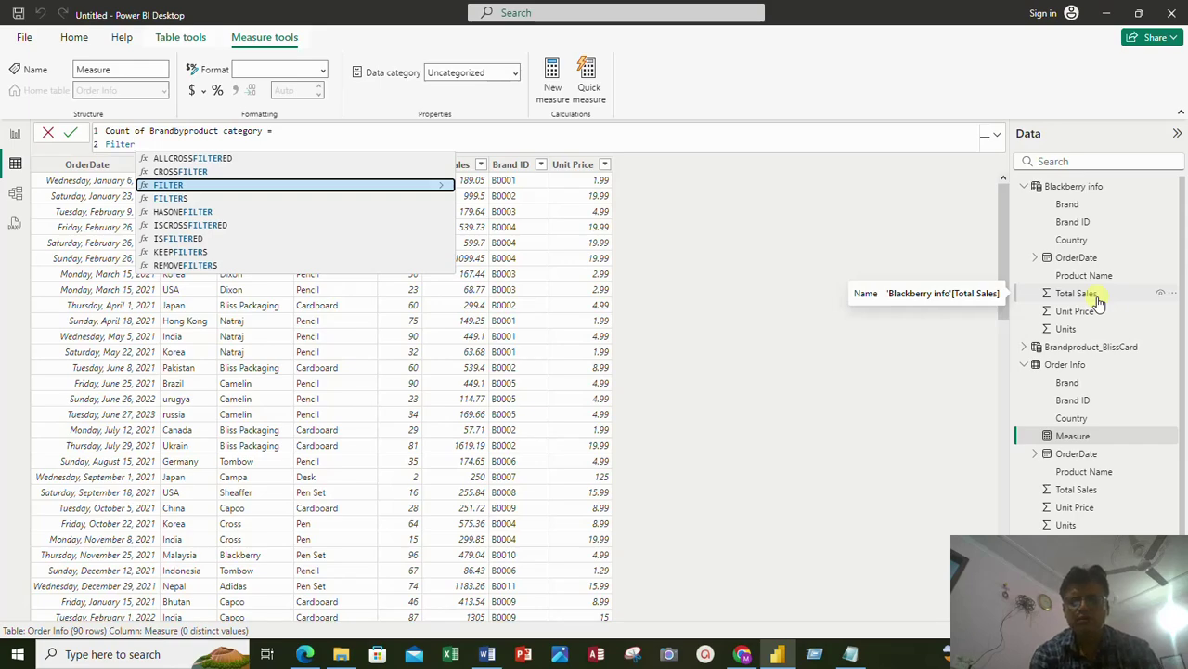
type("(")
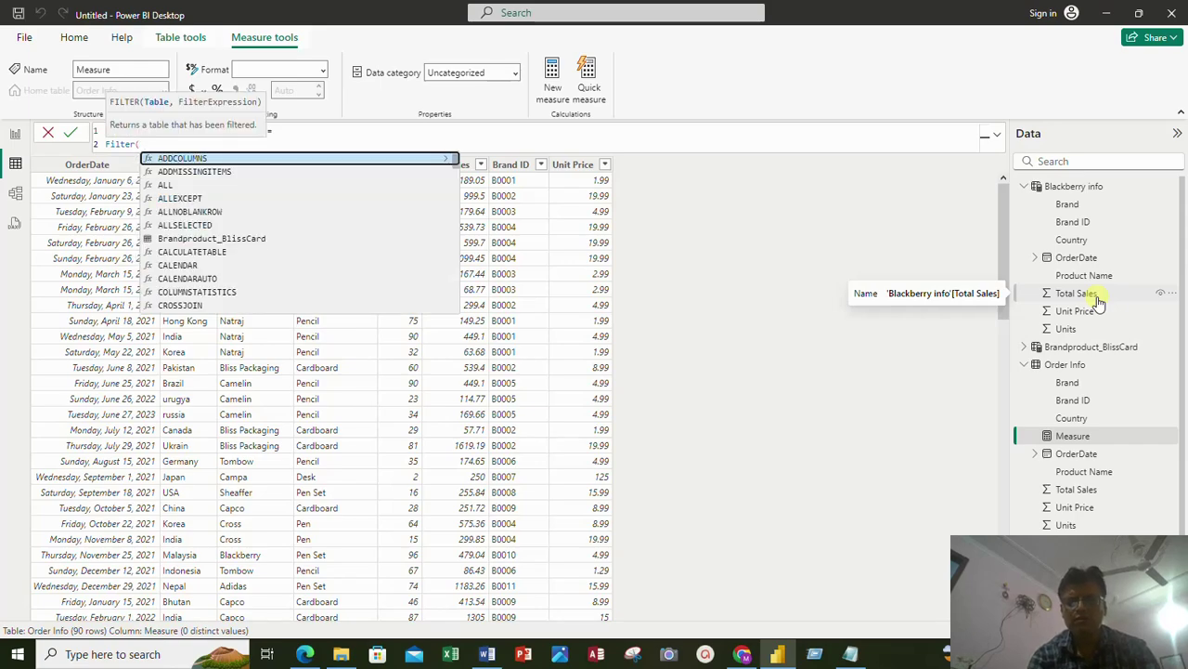
key("shift+Return")
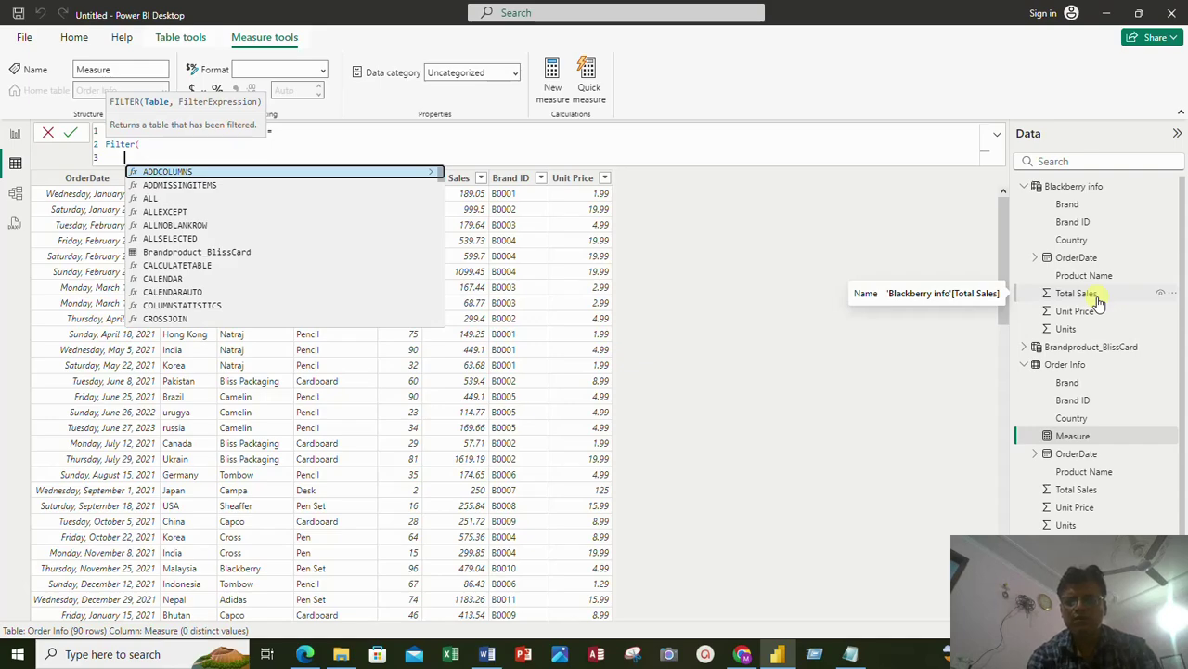
type("o")
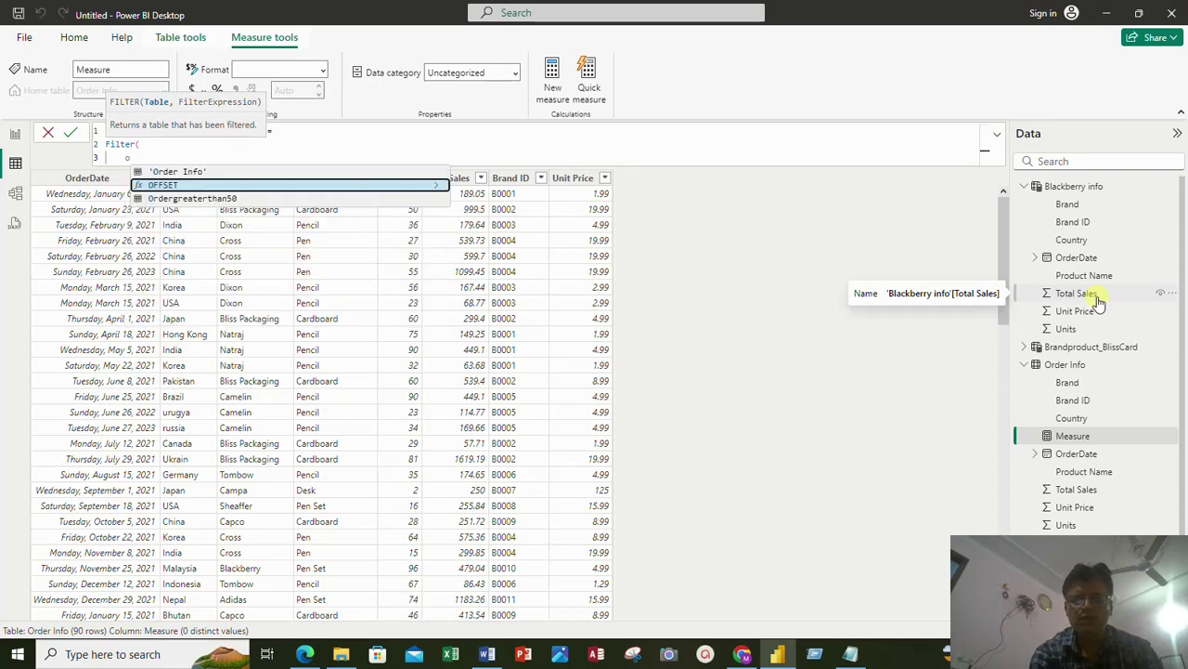
type("rderin")
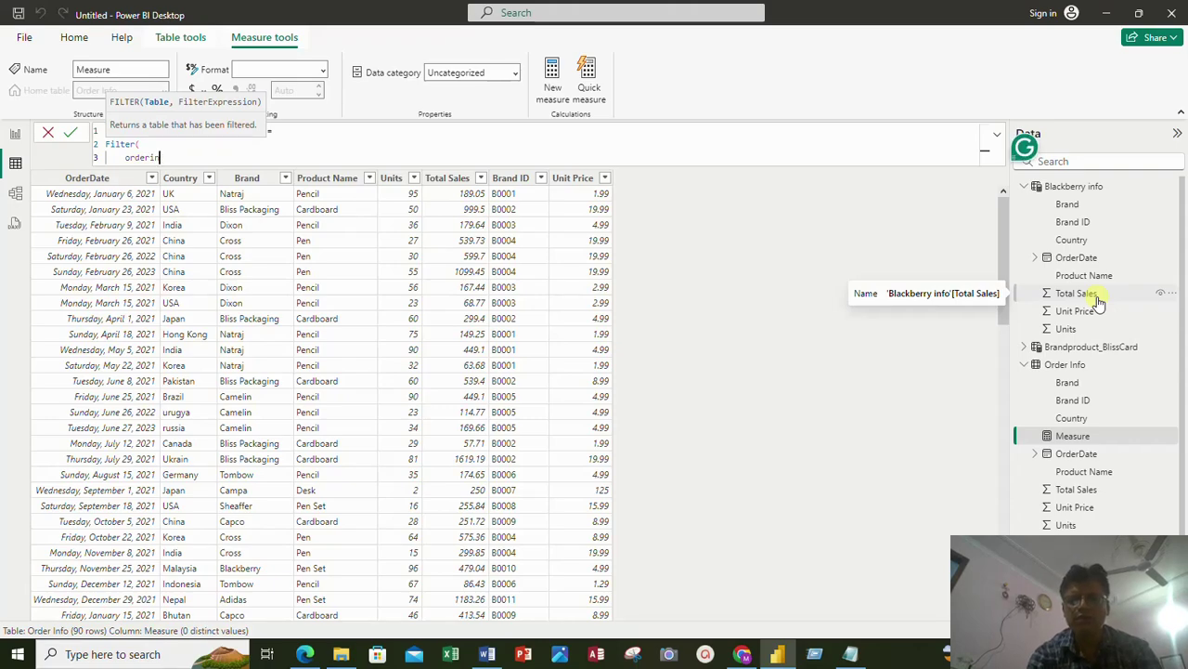
key("BackSpace")
key("BackSpace")
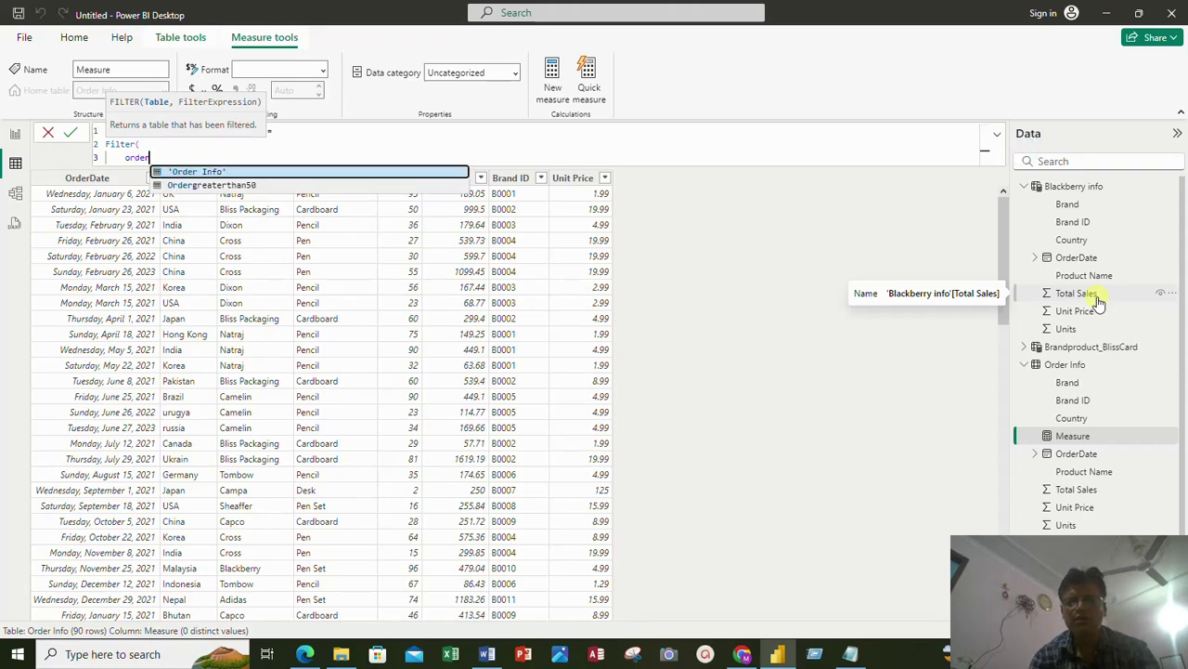
key("Tab")
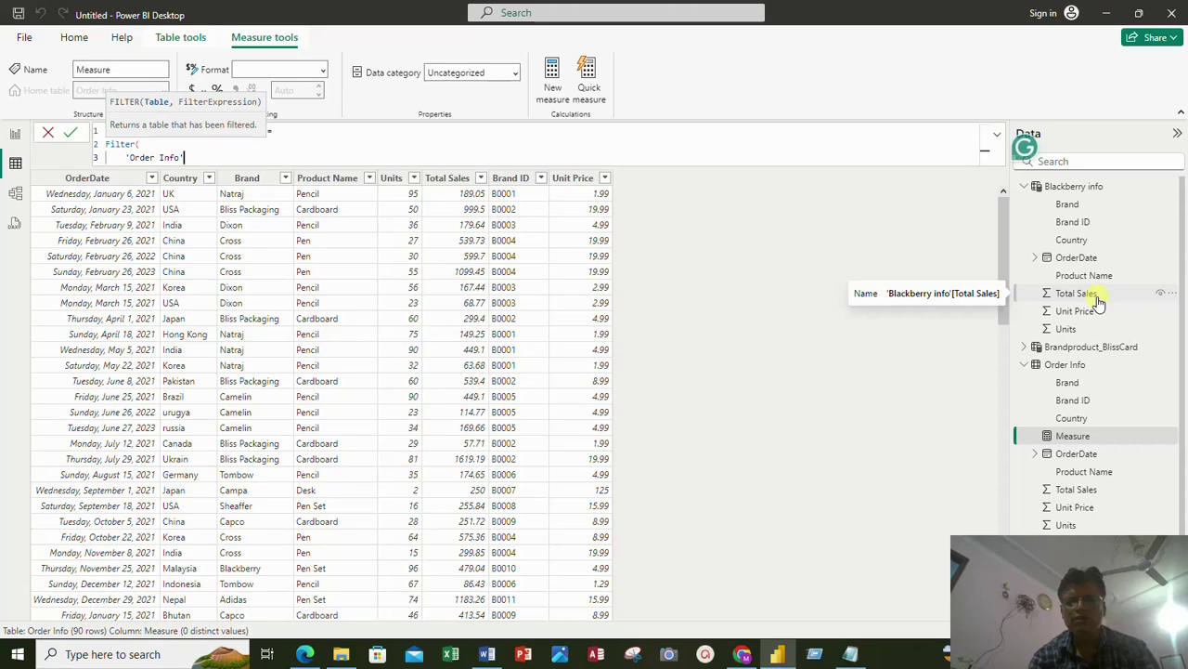
type(",")
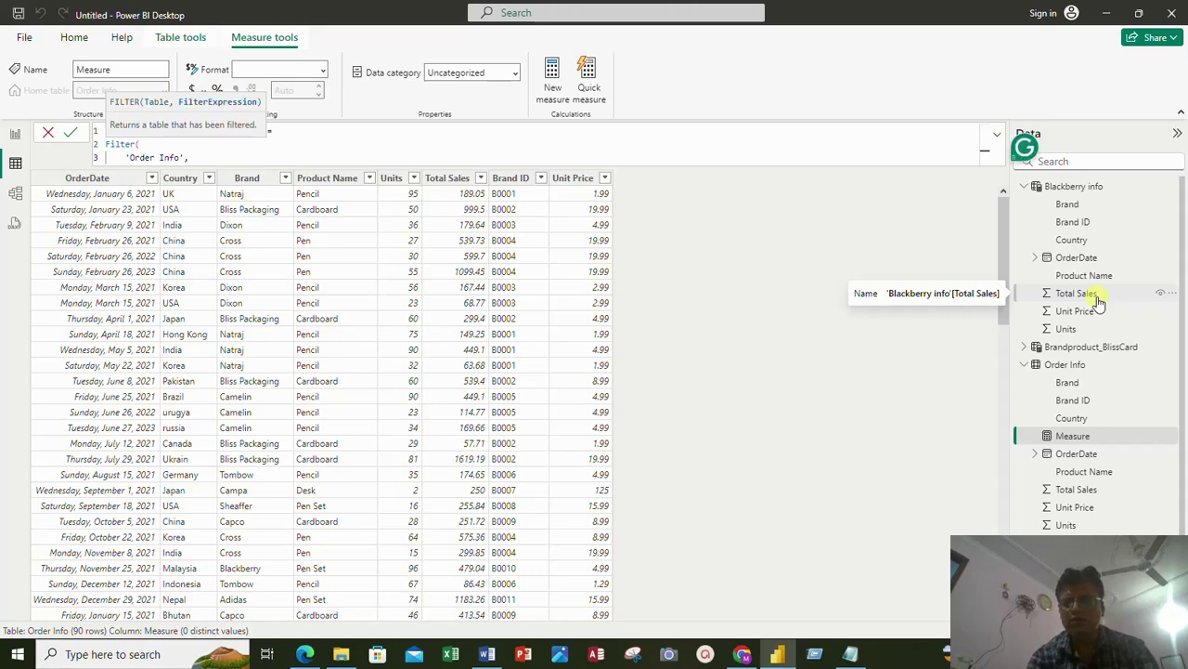
key("alt")
key("alt")
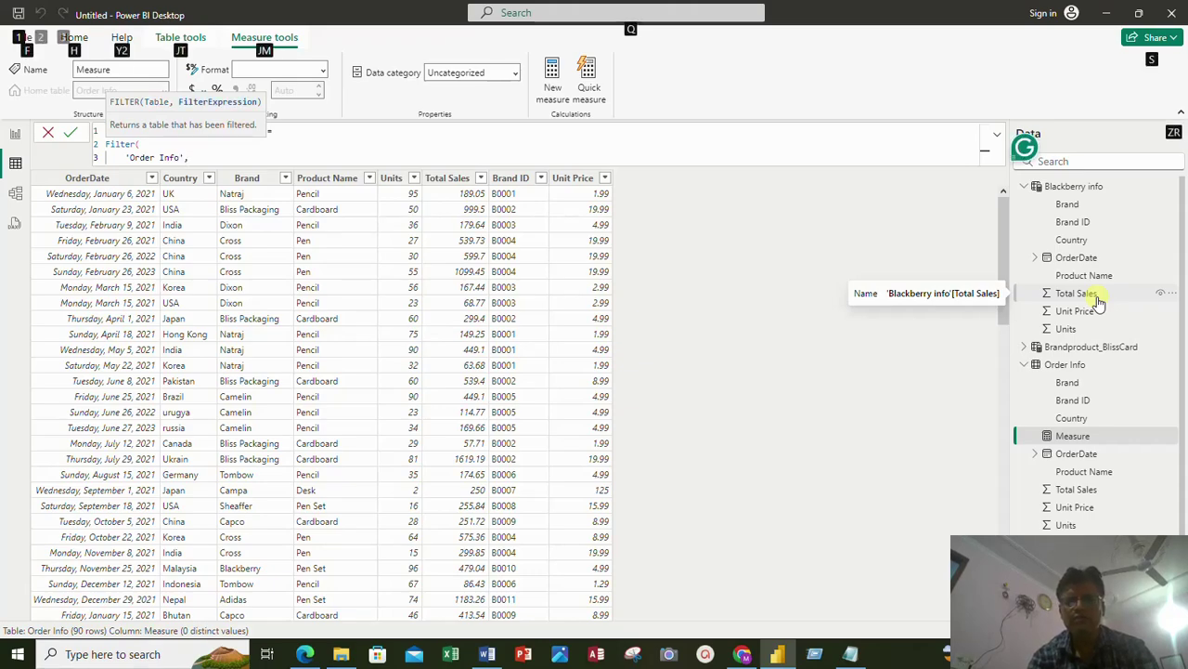
key("shift+Return")
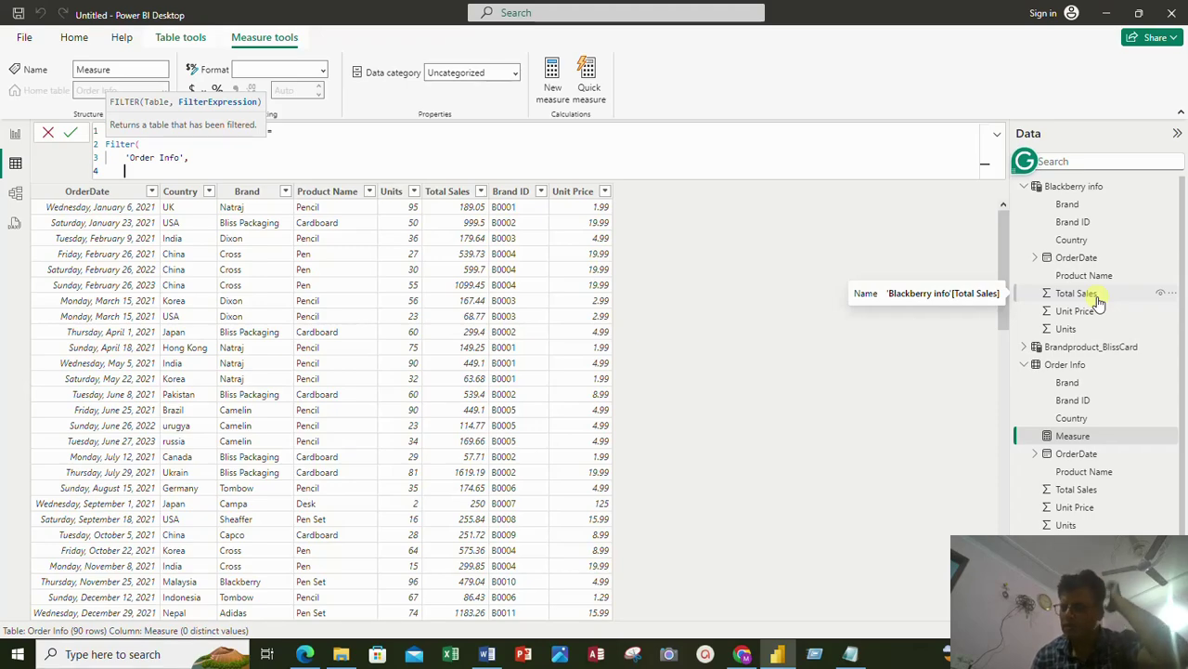
Step: Enter the filter condition 'Order Info'[Brand] = "Bliss Packaging", followed by a new line
type("B")
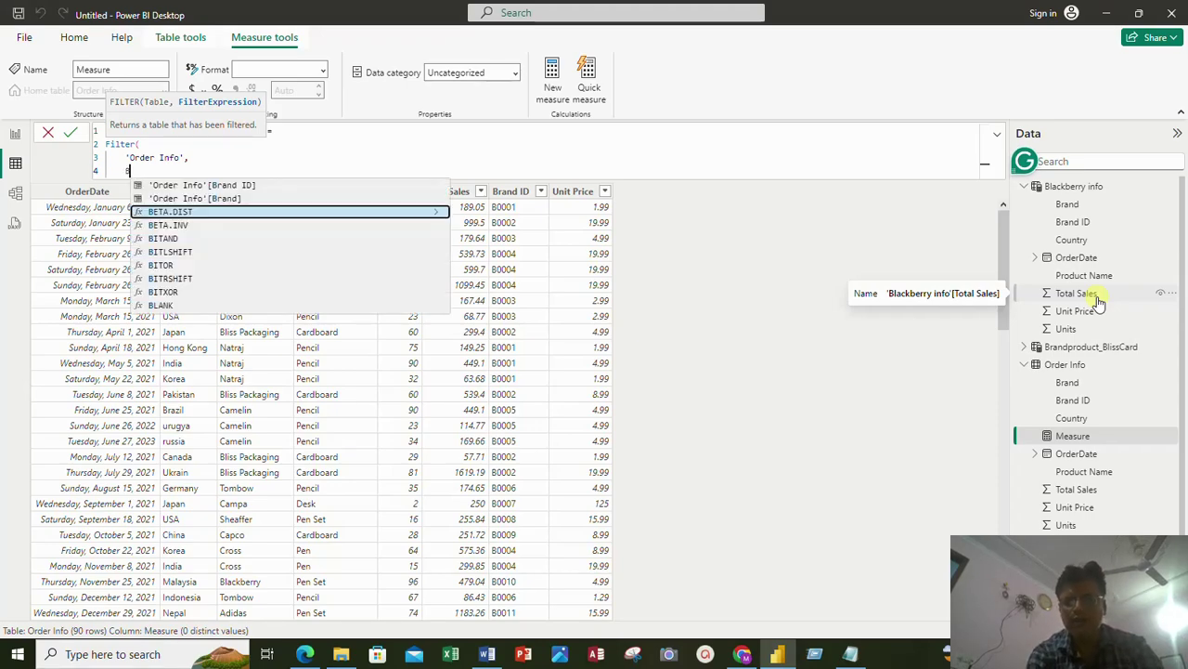
type("ra")
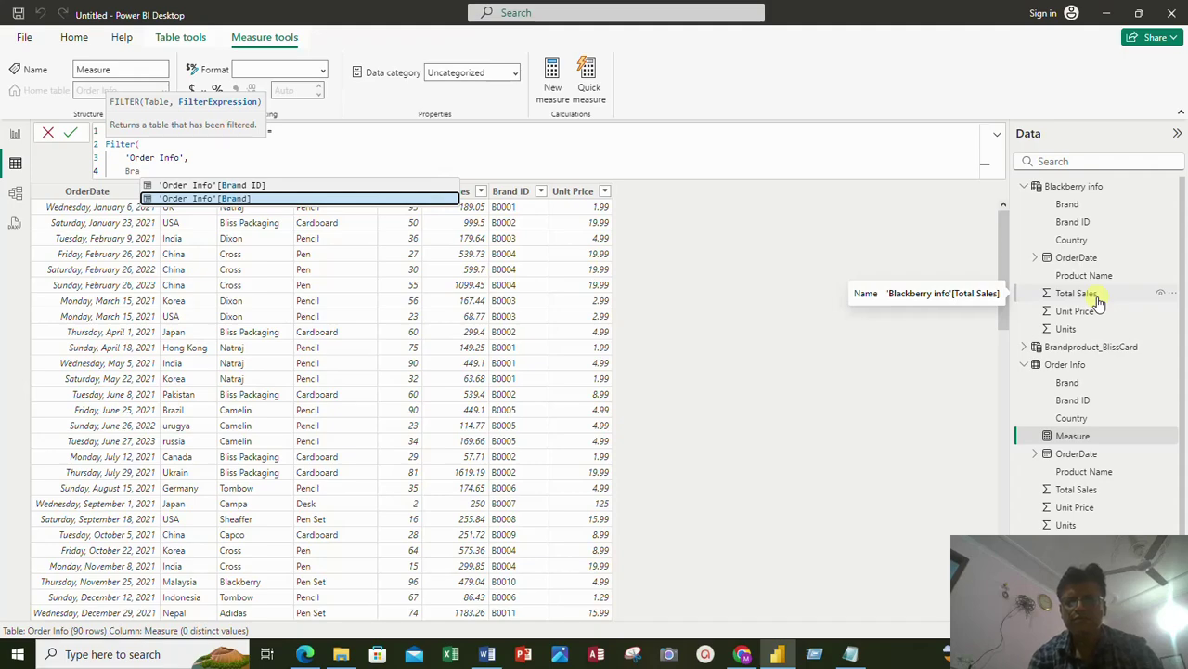
key("Tab")
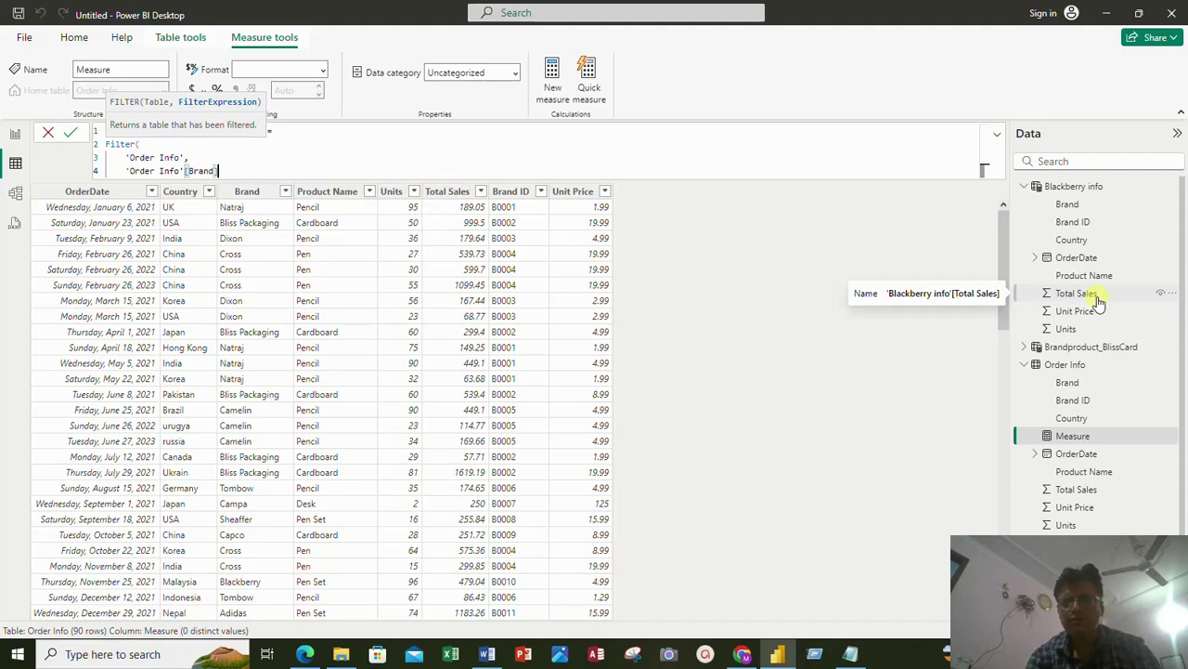
type("=")
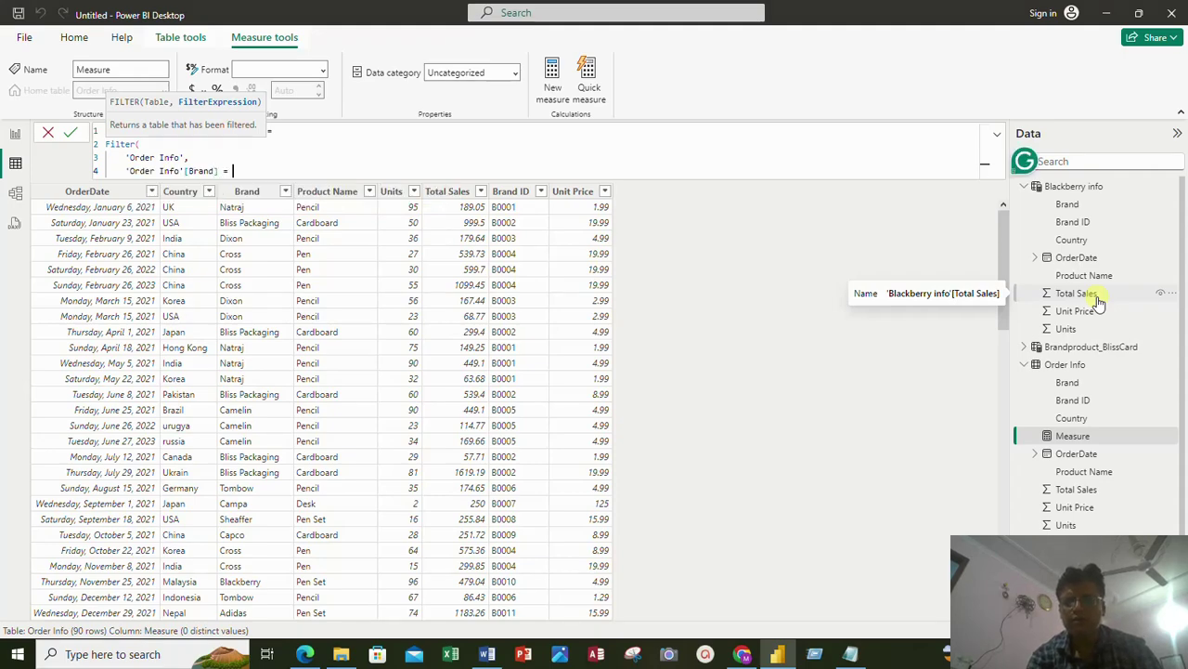
type(" \"Bli")
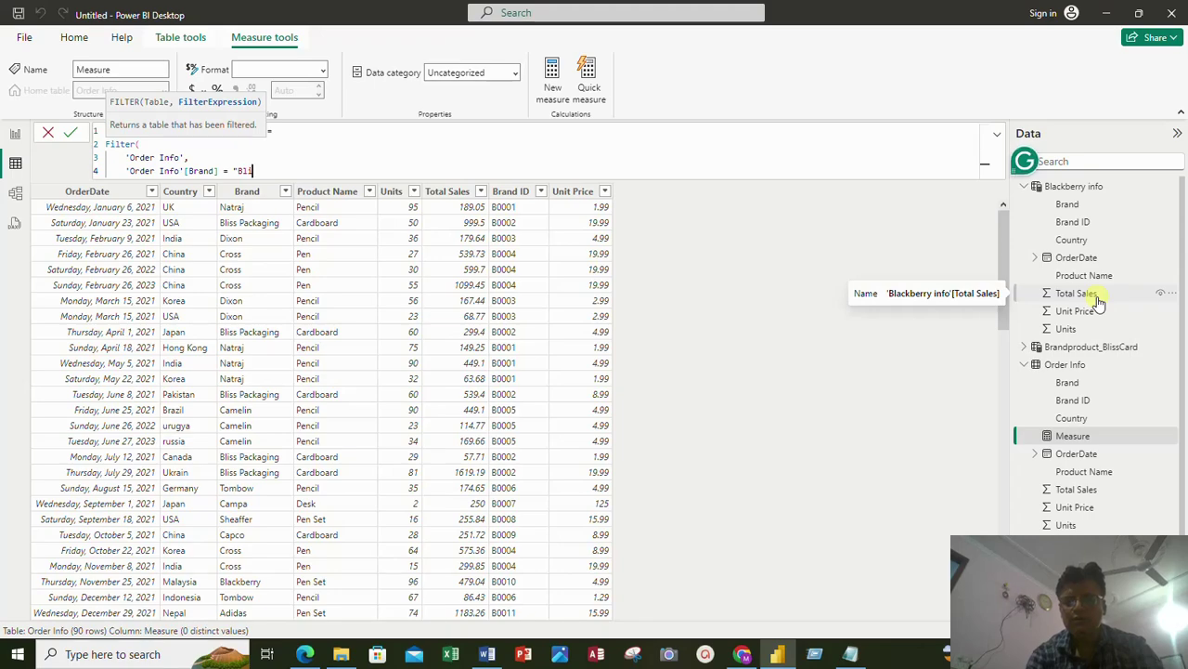
type("ss Packagin")
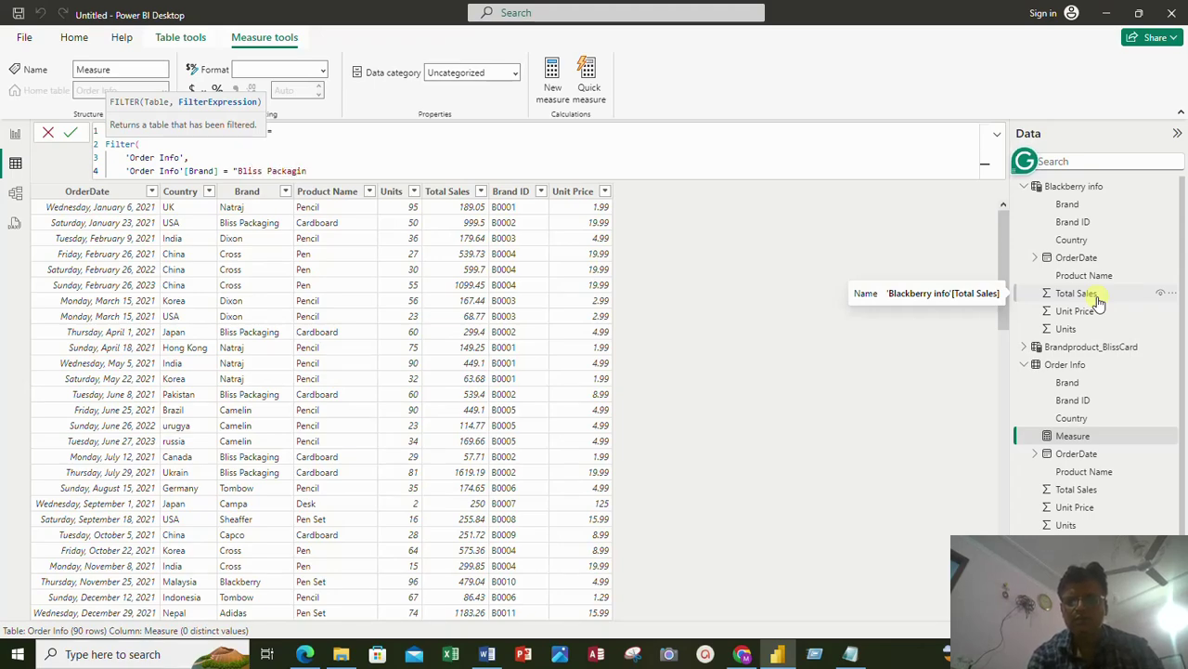
key("BackSpace")
key("BackSpace")
key("BackSpace")
type("ging")
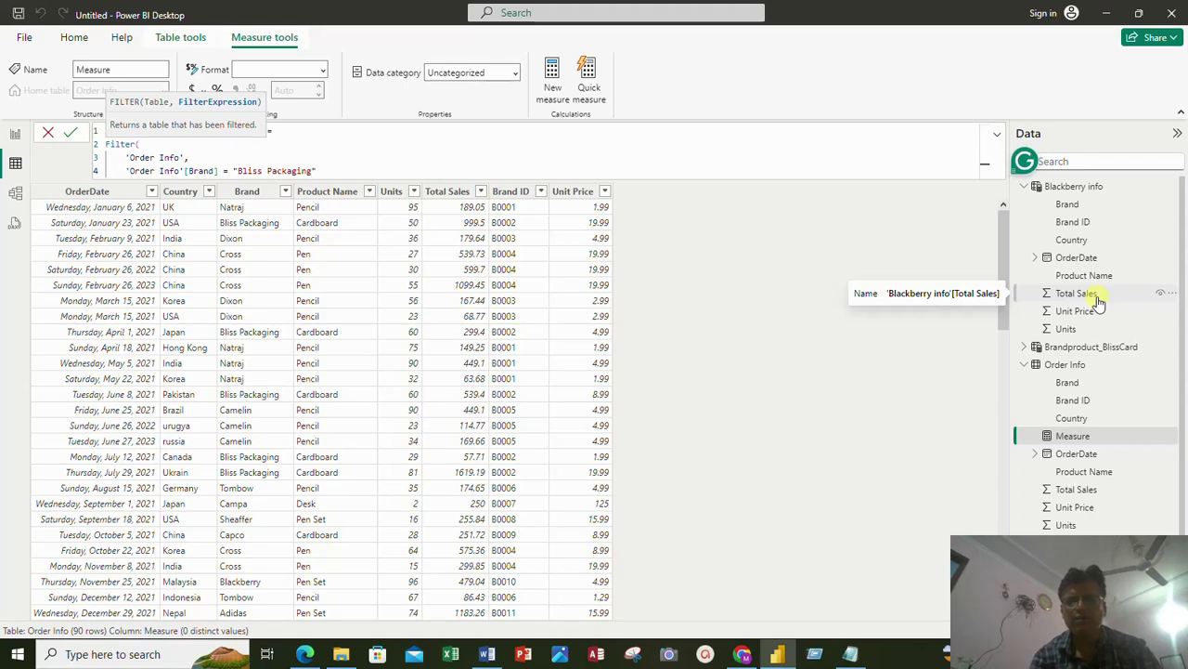
key("alt")
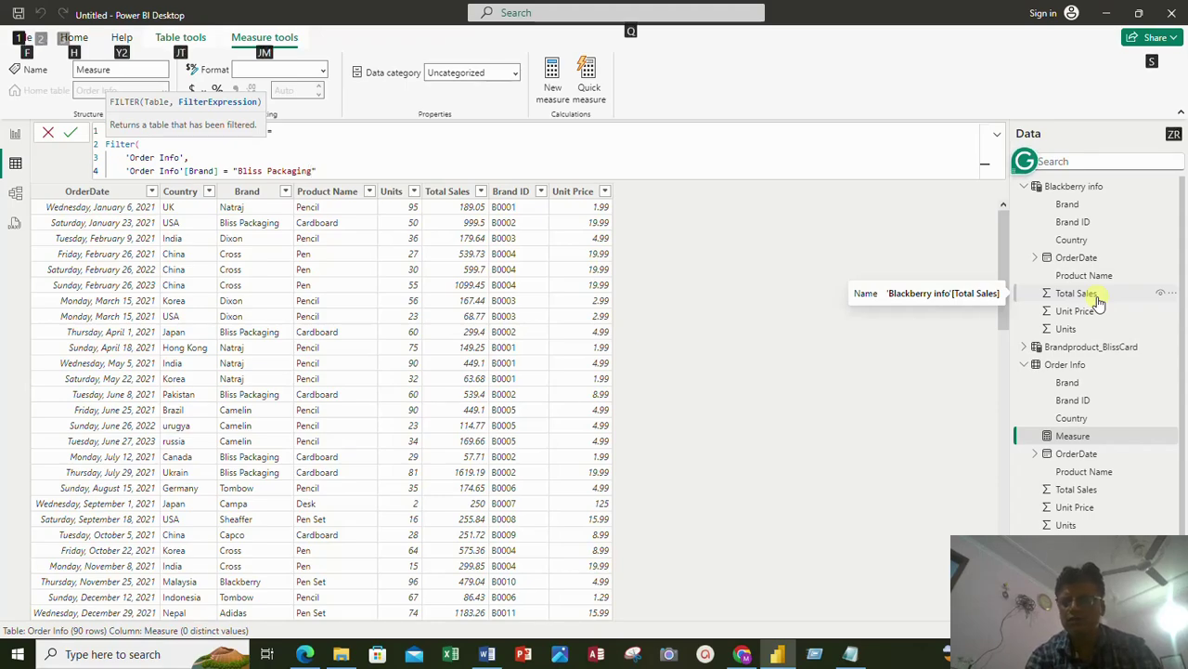
key("alt")
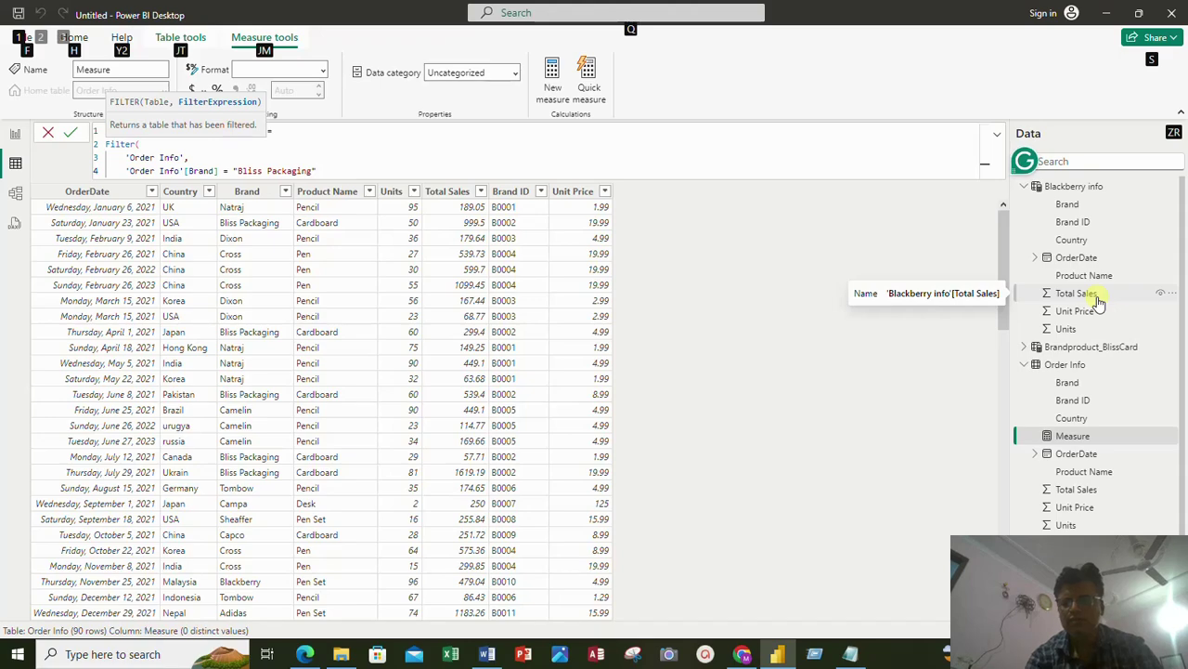
key("shift+Return")
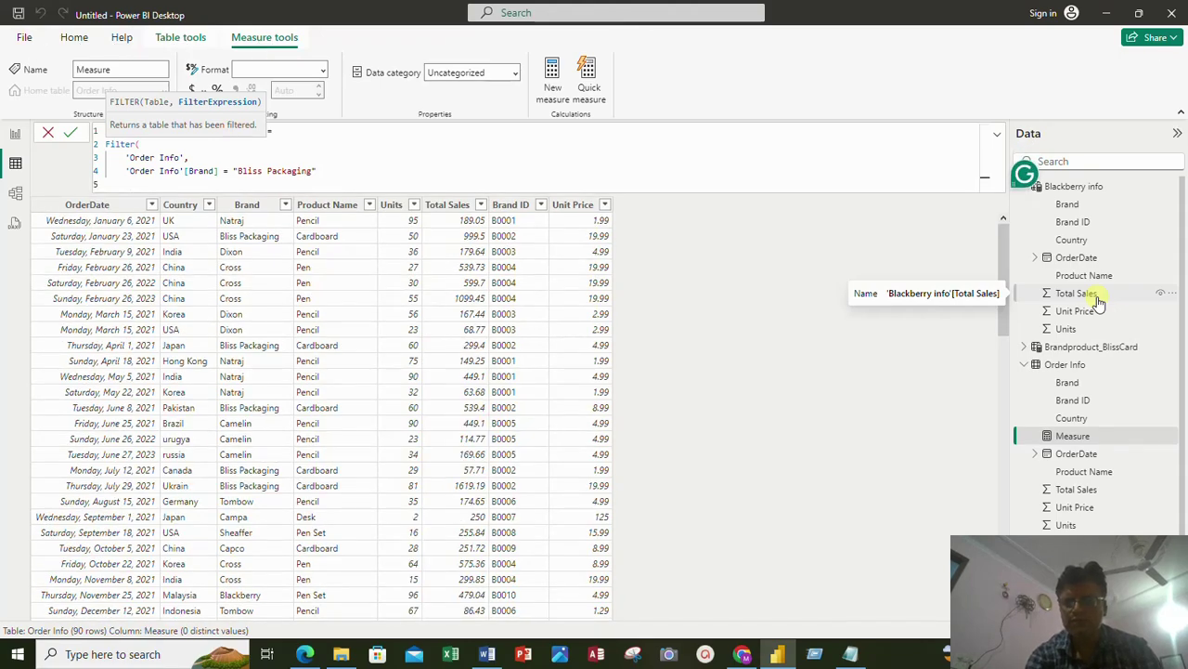
type("),")
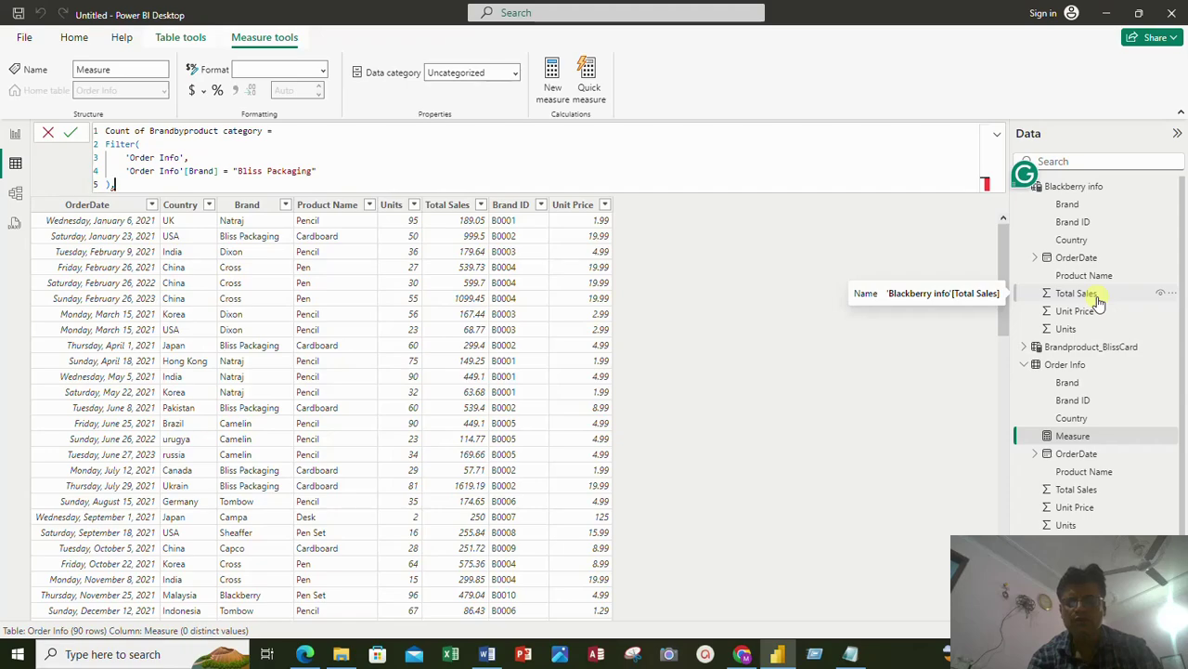
key("shift+Return")
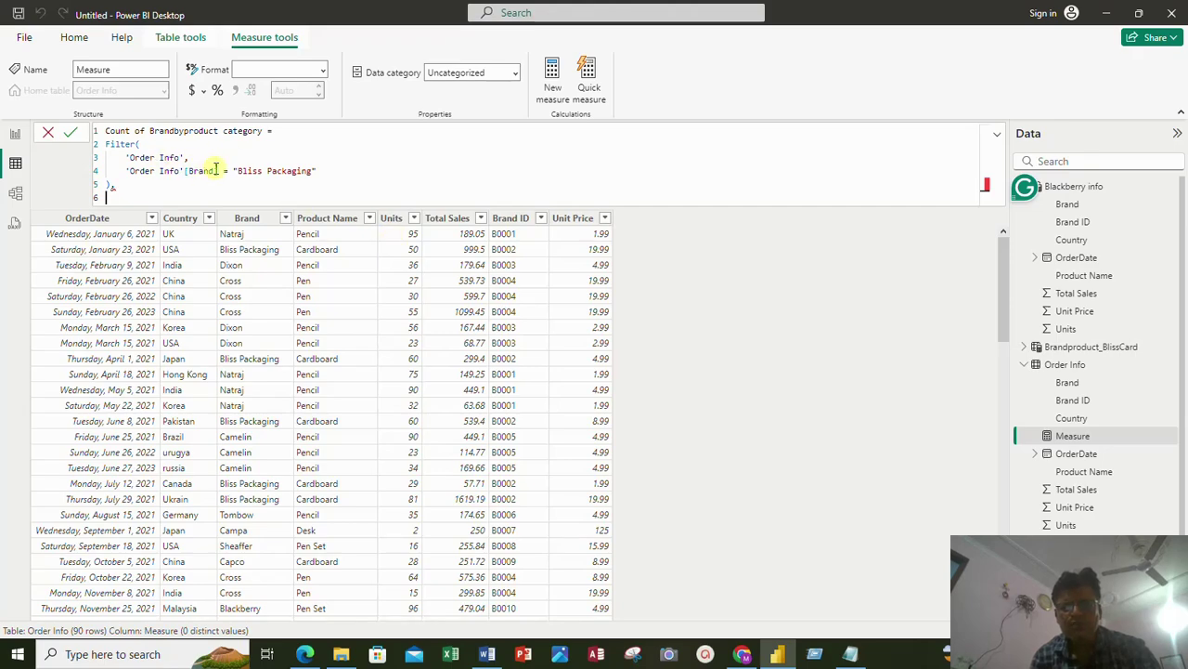
left_click(129, 185)
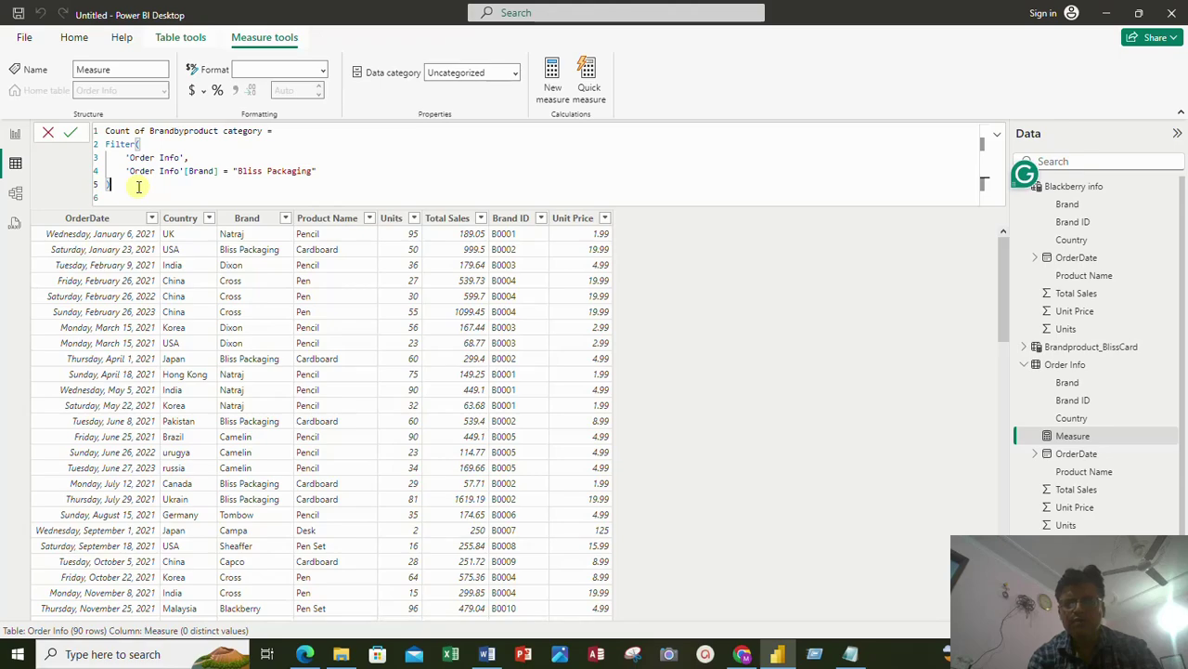
type(",")
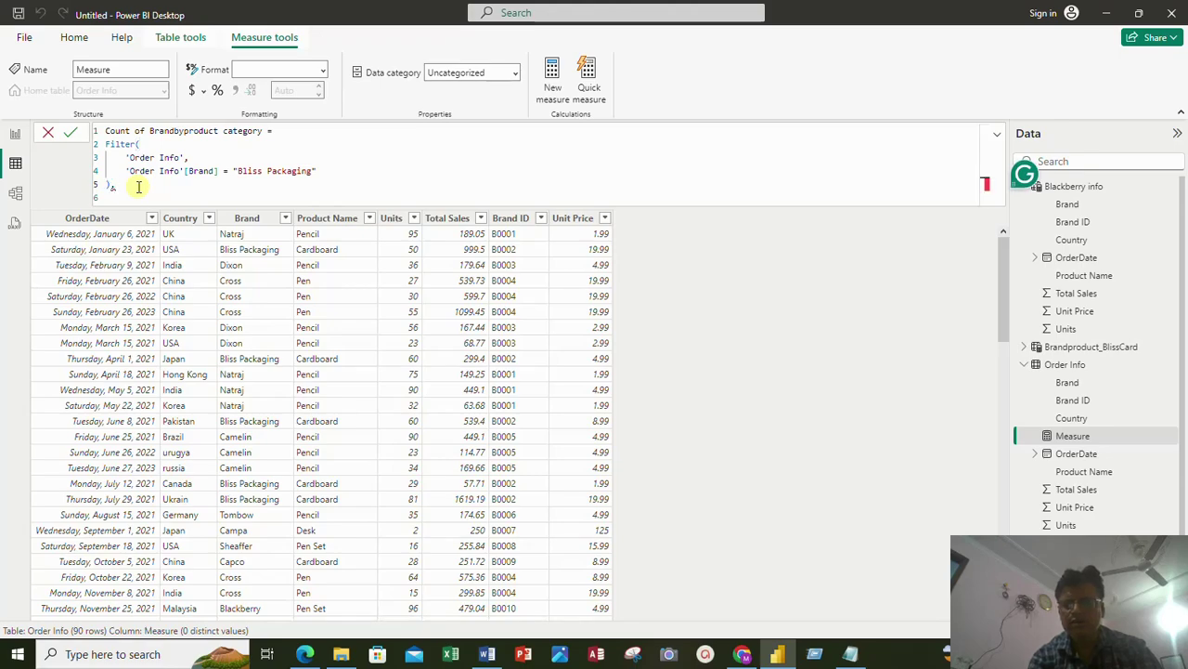
key("Return")
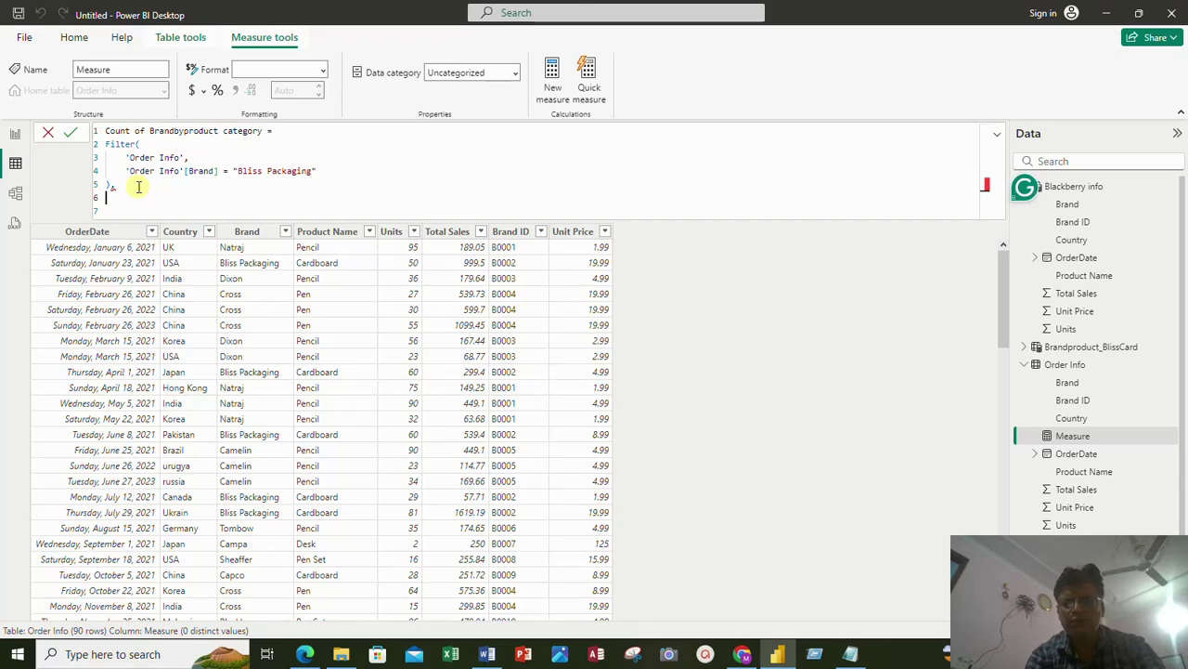
type("pro")
key("BackSpace")
key("BackSpace")
key("BackSpace")
key("BackSpace")
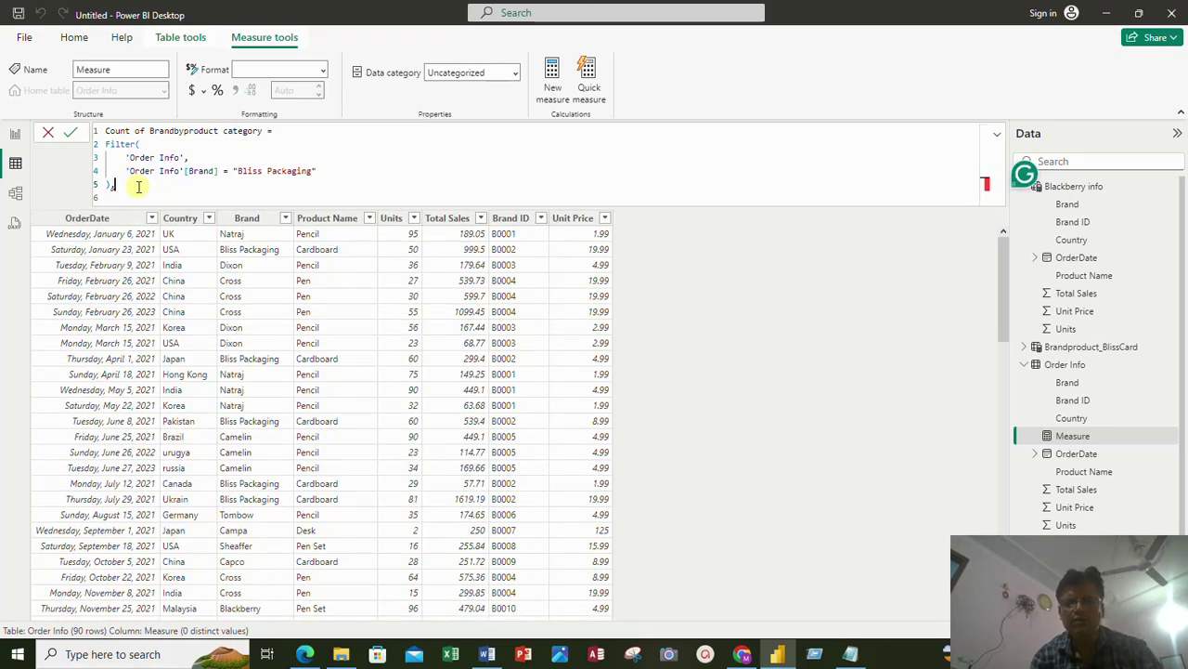
key("BackSpace")
key("BackSpace")
key("BackSpace")
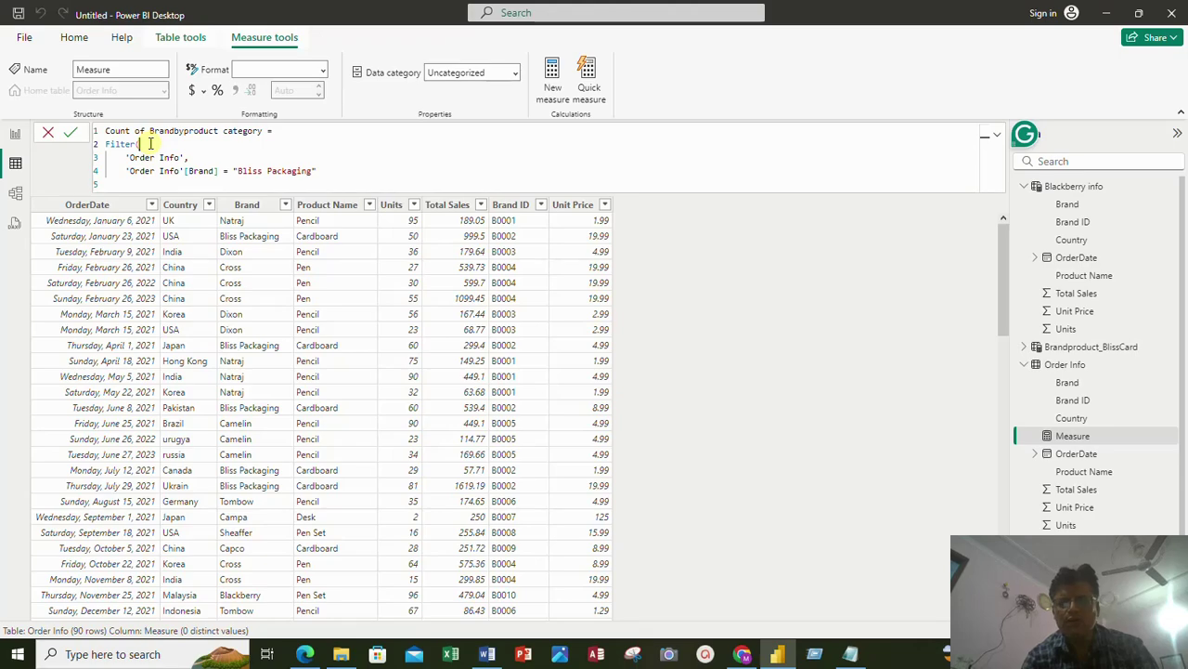
Step: Wrap the 'Order Info' table and Bliss Packaging condition in a nested FILTER, closing it with ")," on its own line, followed by a new line
key("Return")
type("F")
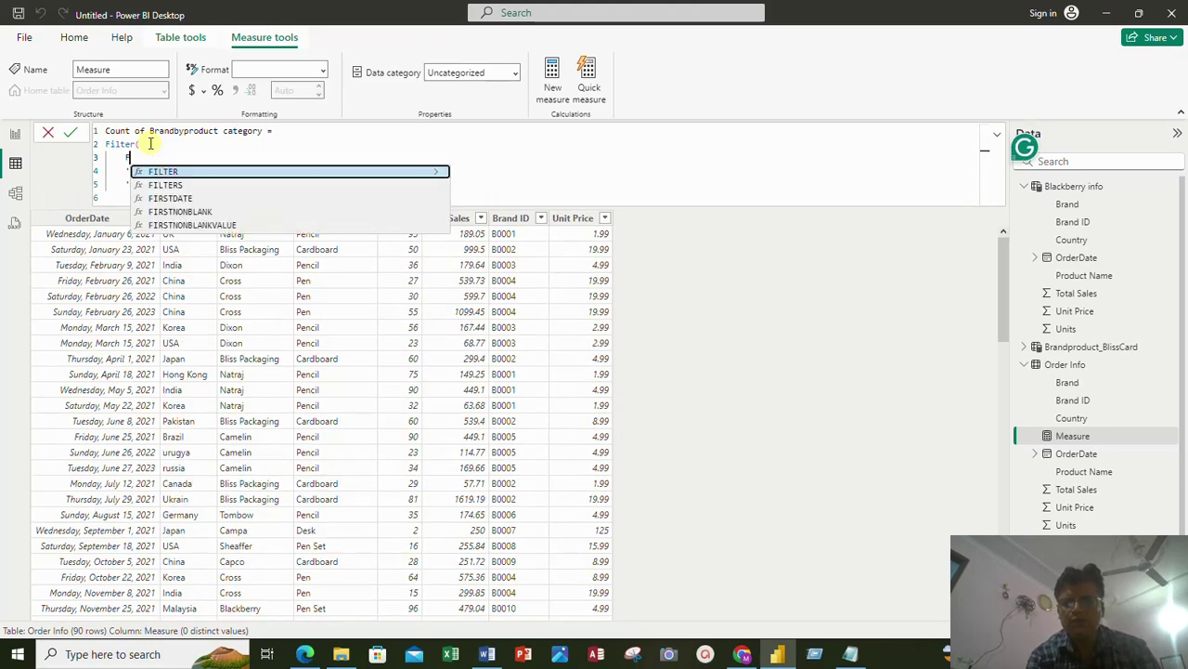
type("ilter")
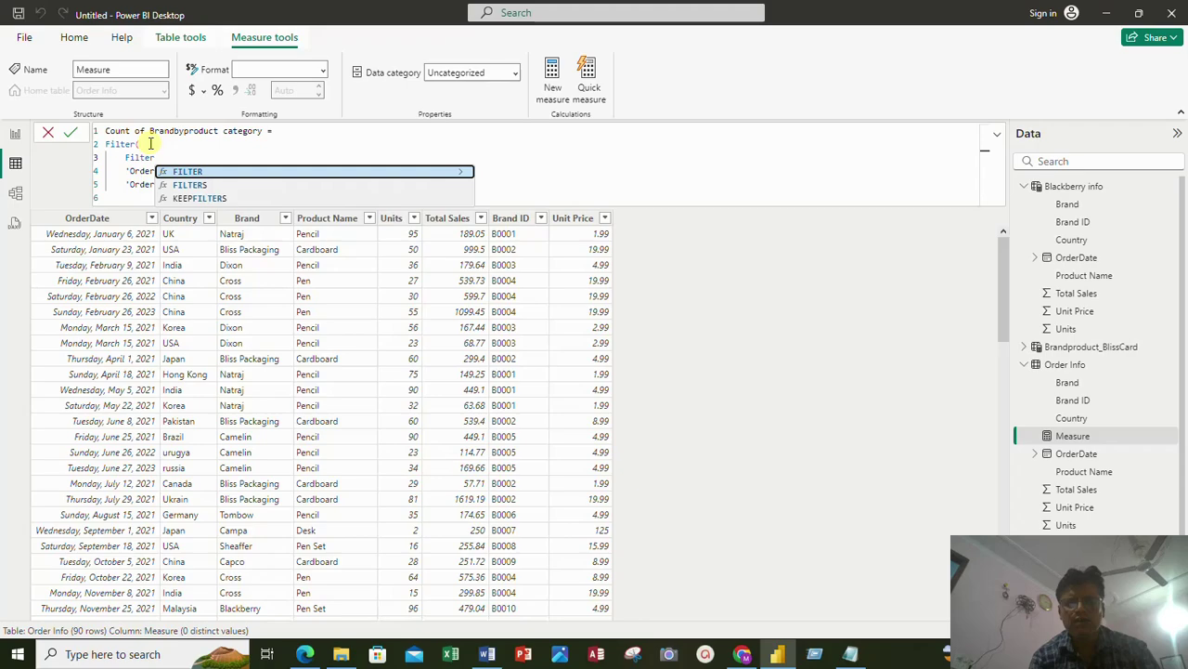
key("Tab")
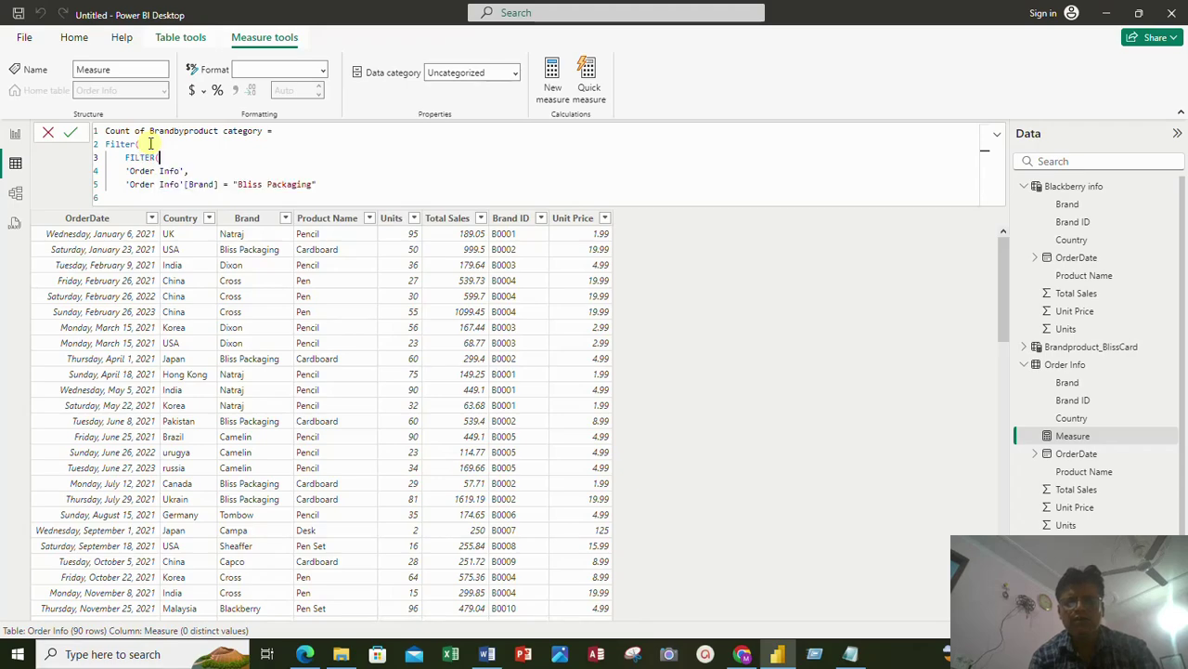
left_click(343, 181)
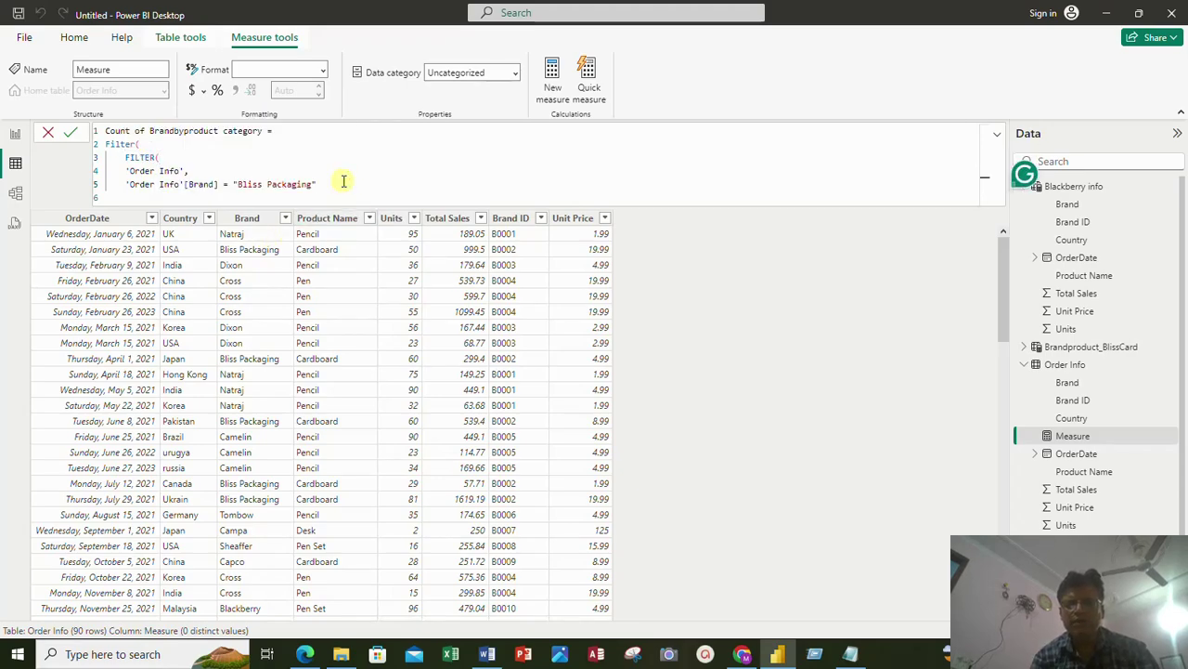
key("shift+Return")
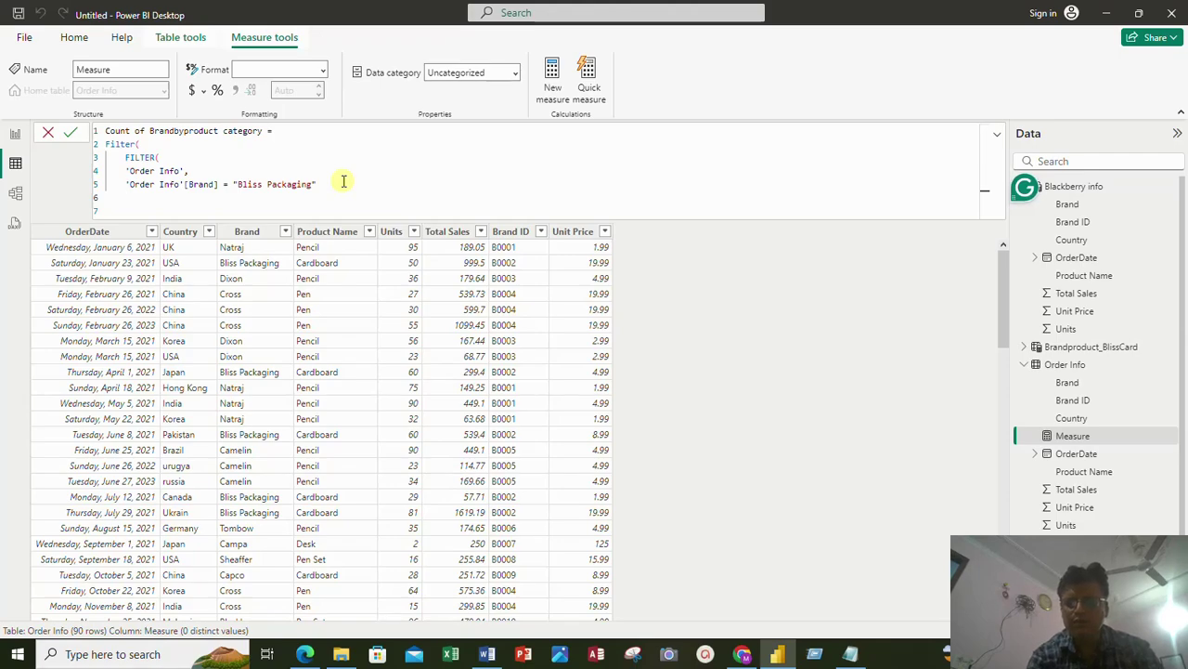
type("),")
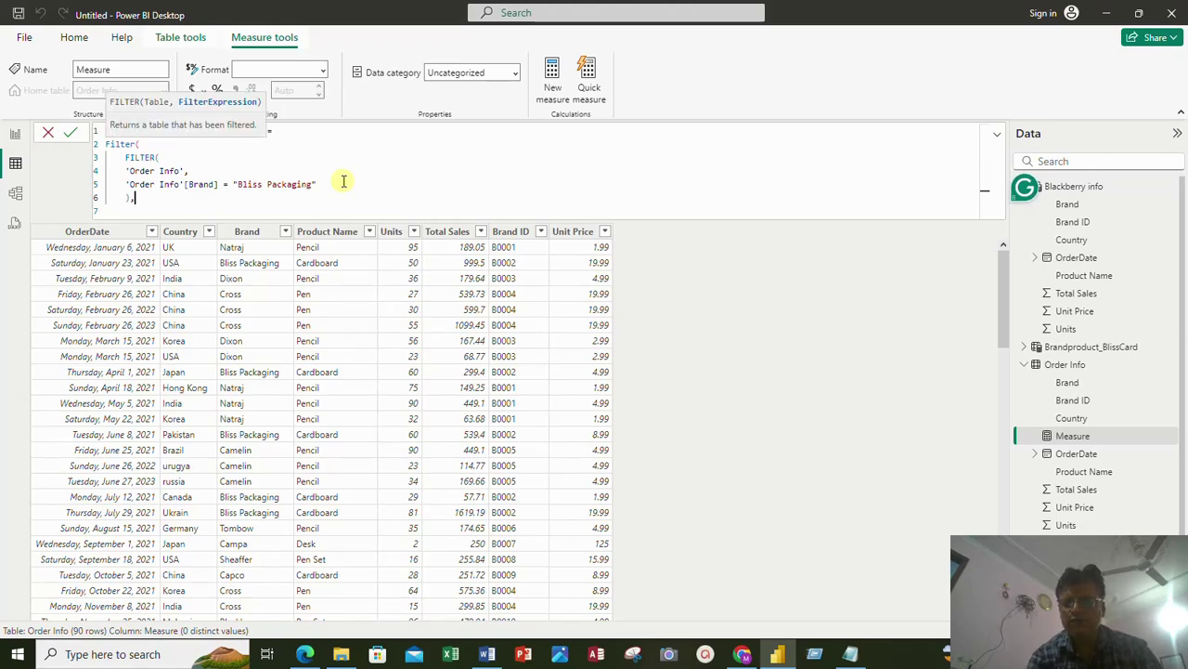
key("shift+Return")
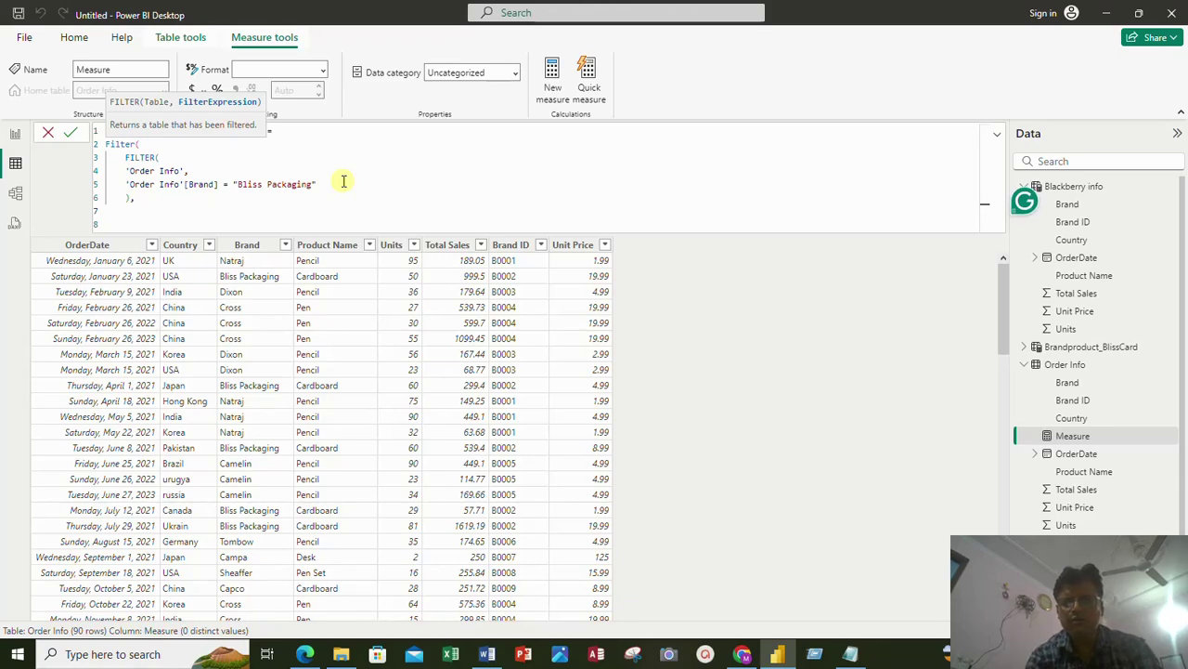
Step: Add the outer condition 'Order Info'[Product Name] = "Cardboard" and close the outer Filter function on a new line
type("product")
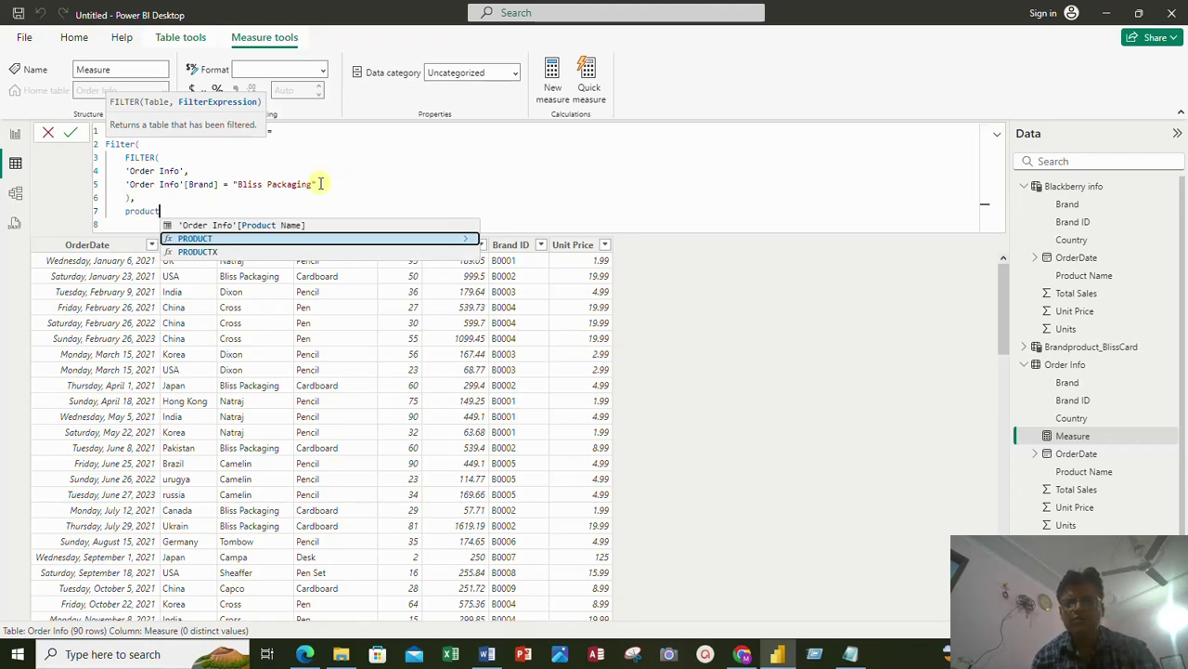
left_click(263, 226)
type(")")
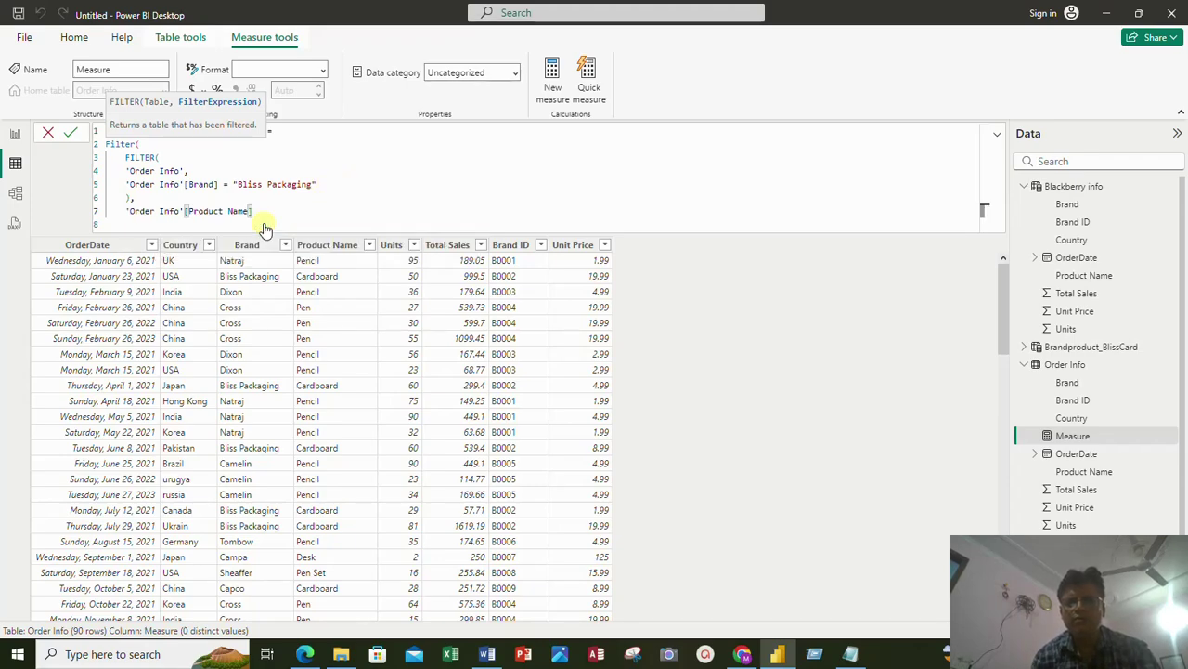
type(" =")
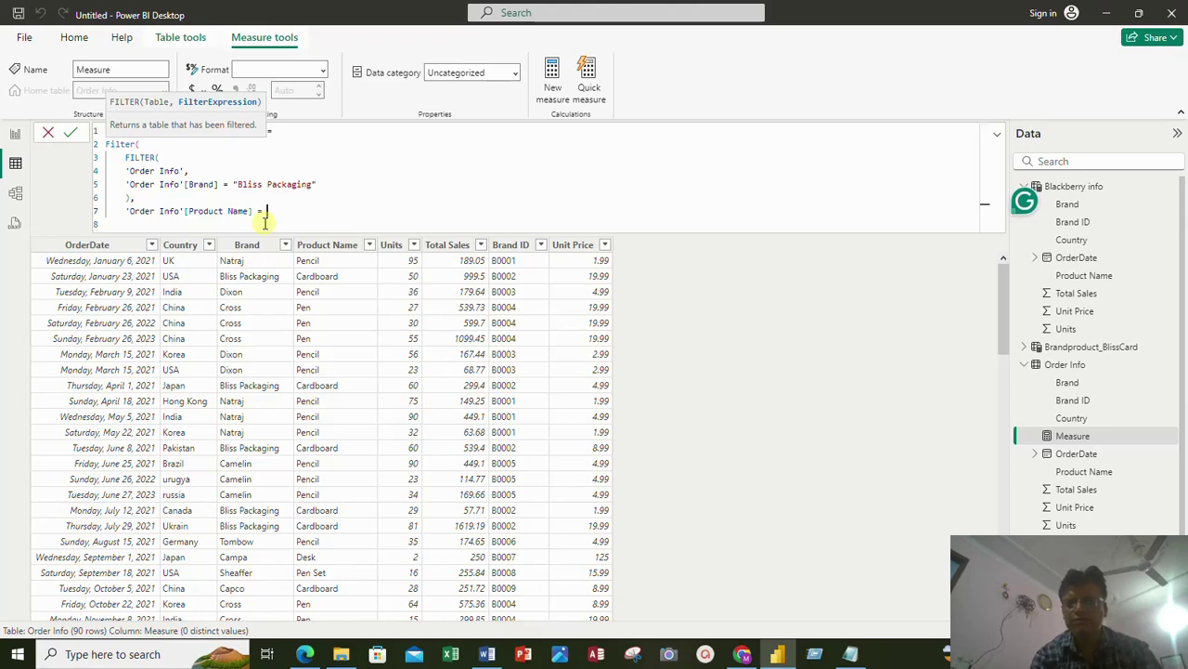
type(" \"")
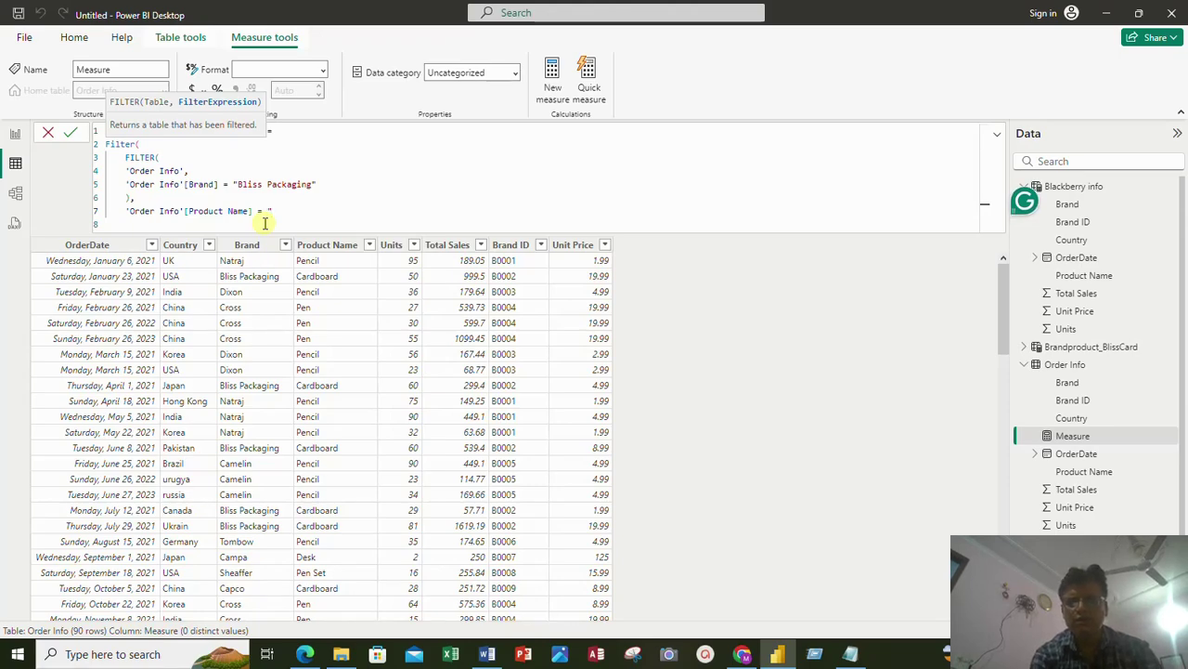
type("card")
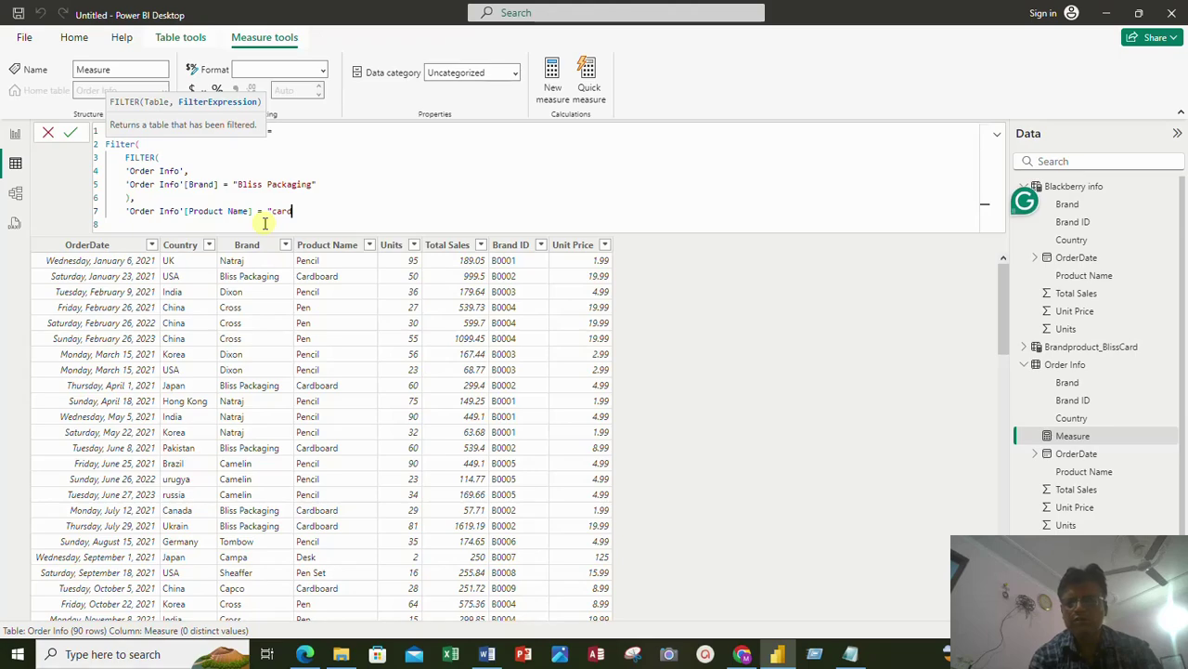
key("BackSpace")
key("BackSpace")
key("BackSpace")
key("BackSpace")
key("BackSpace")
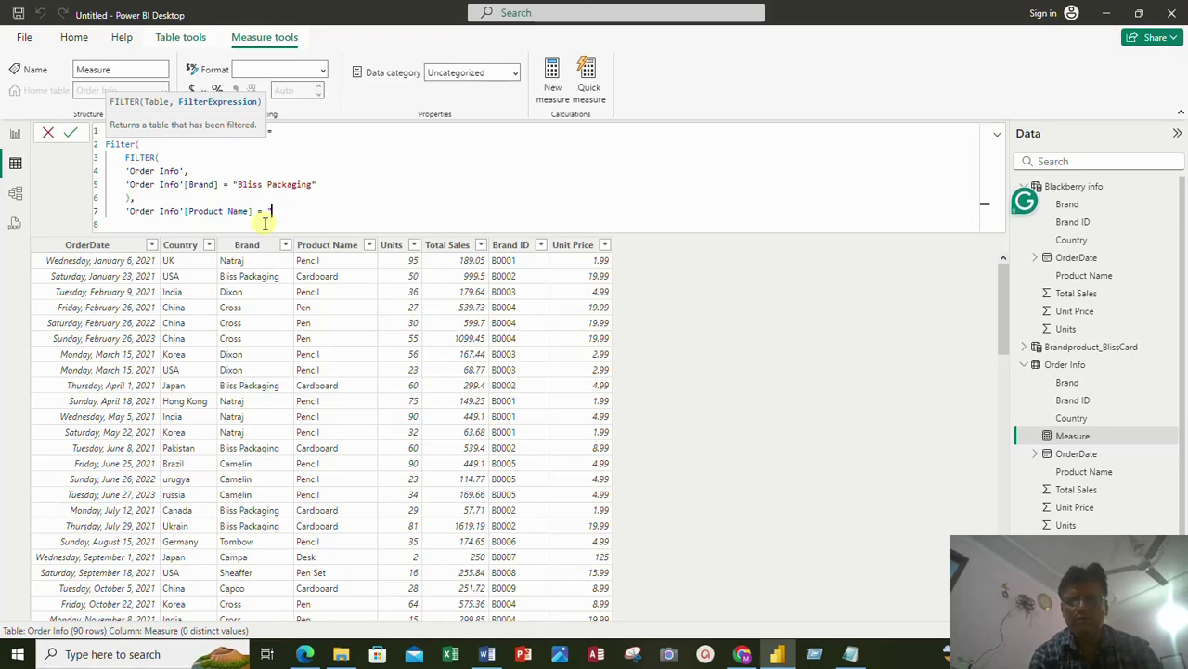
type("\"Cardboar")
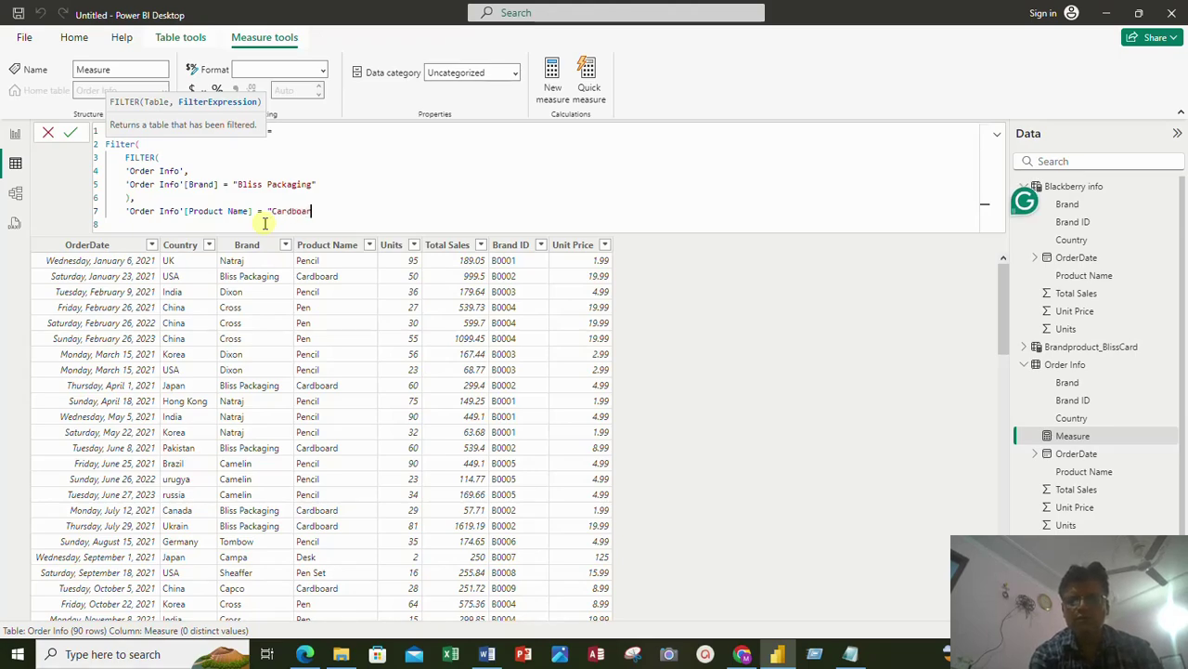
type("d\"")
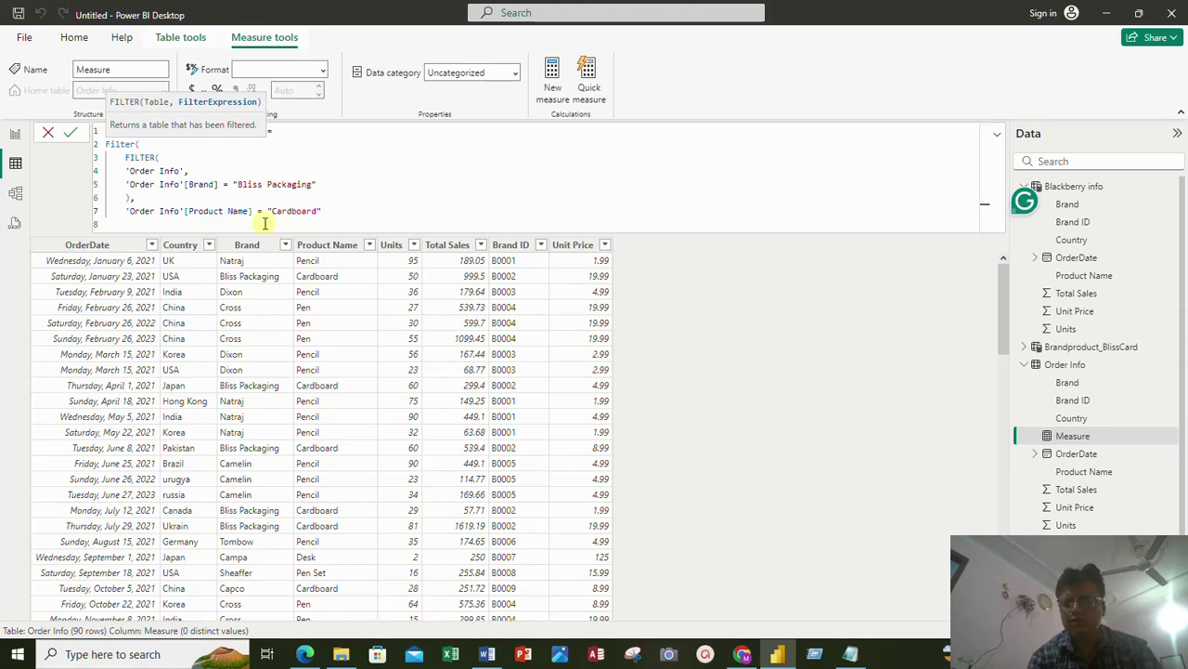
key("shift+Return")
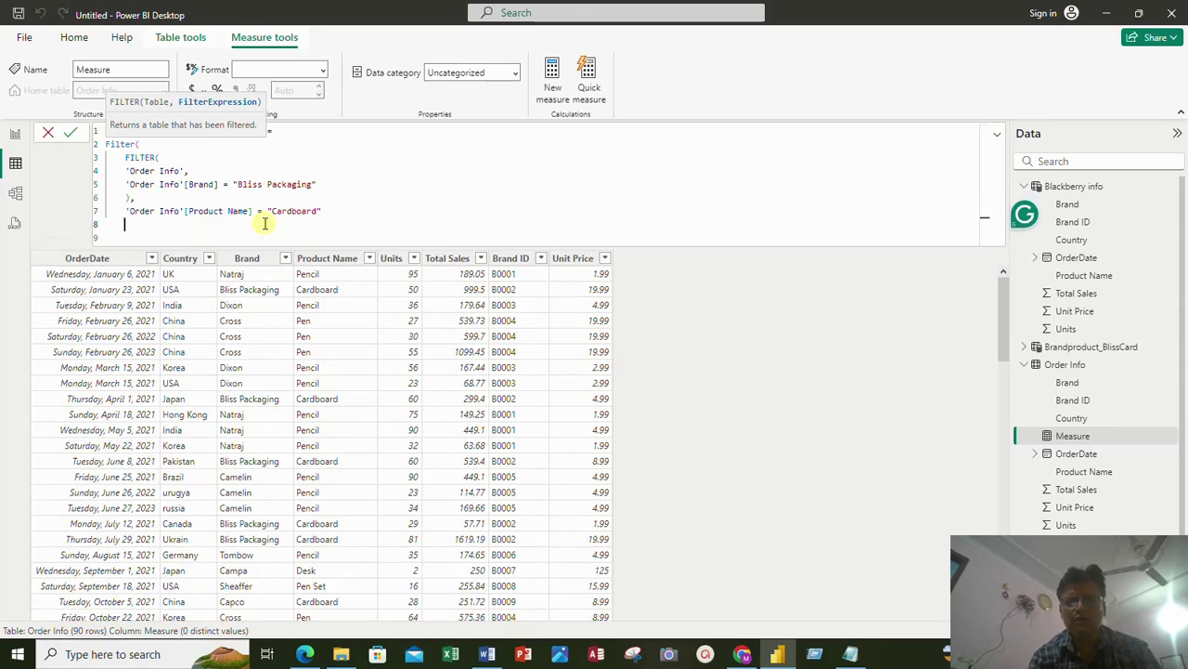
type(")")
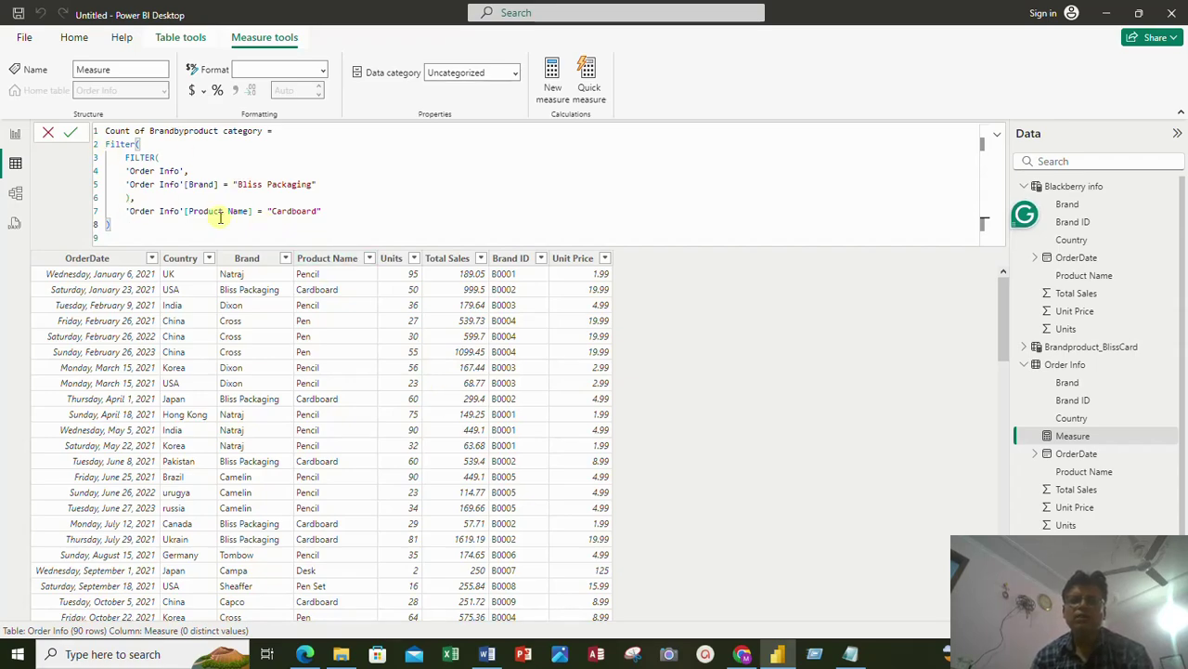
Step: Assign the outer Filter expression to a variable by inserting "VAR BlisspackCard =" on its own line before it
double_click(112, 145)
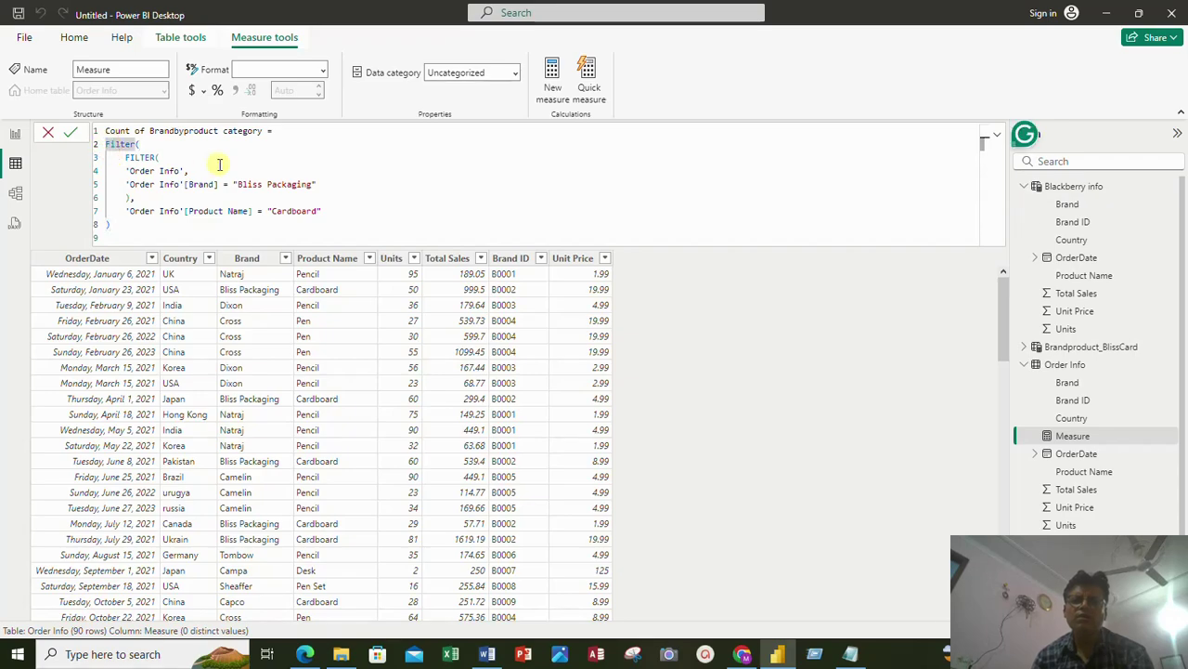
key("Left")
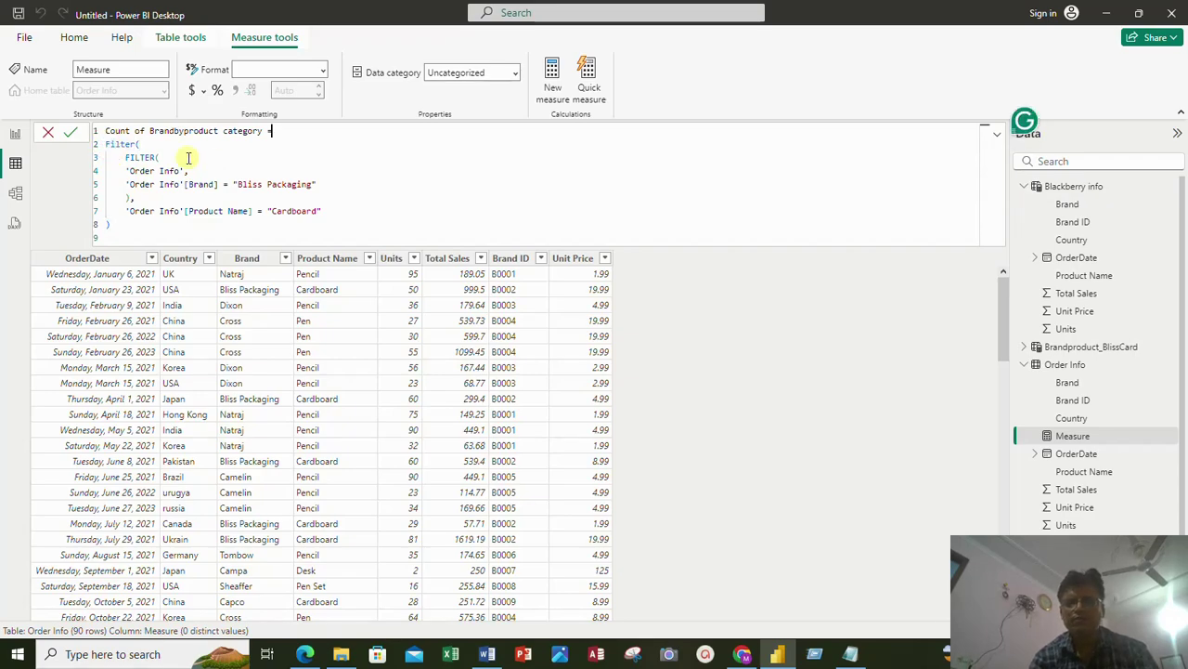
double_click(107, 146)
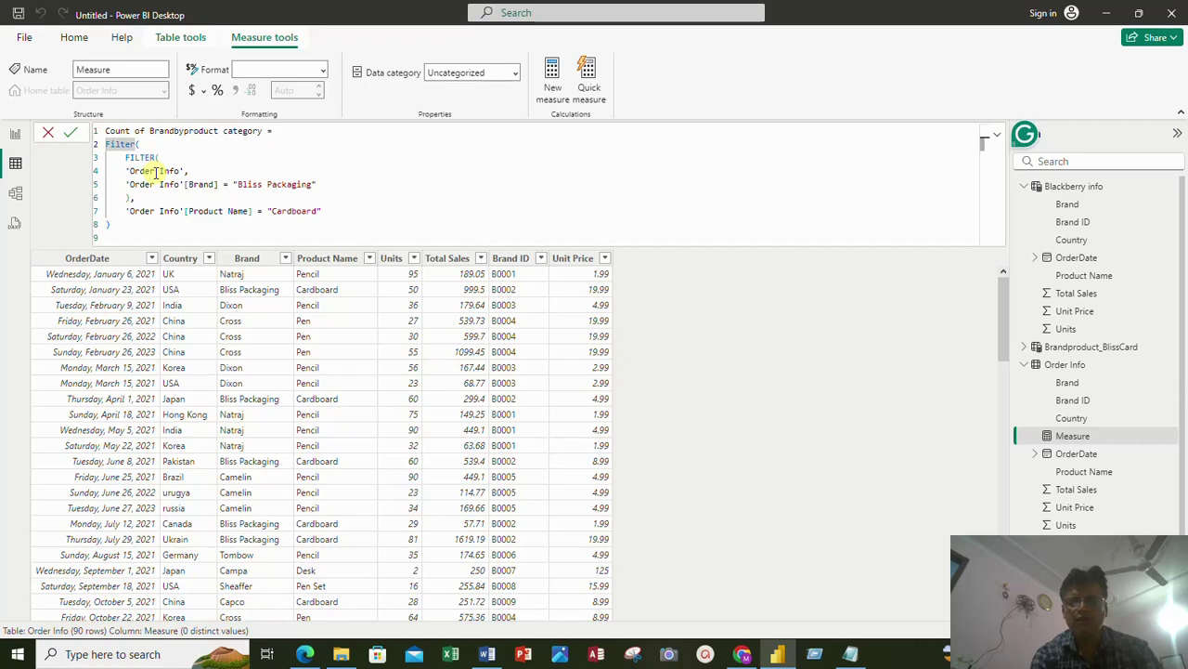
type("VAR")
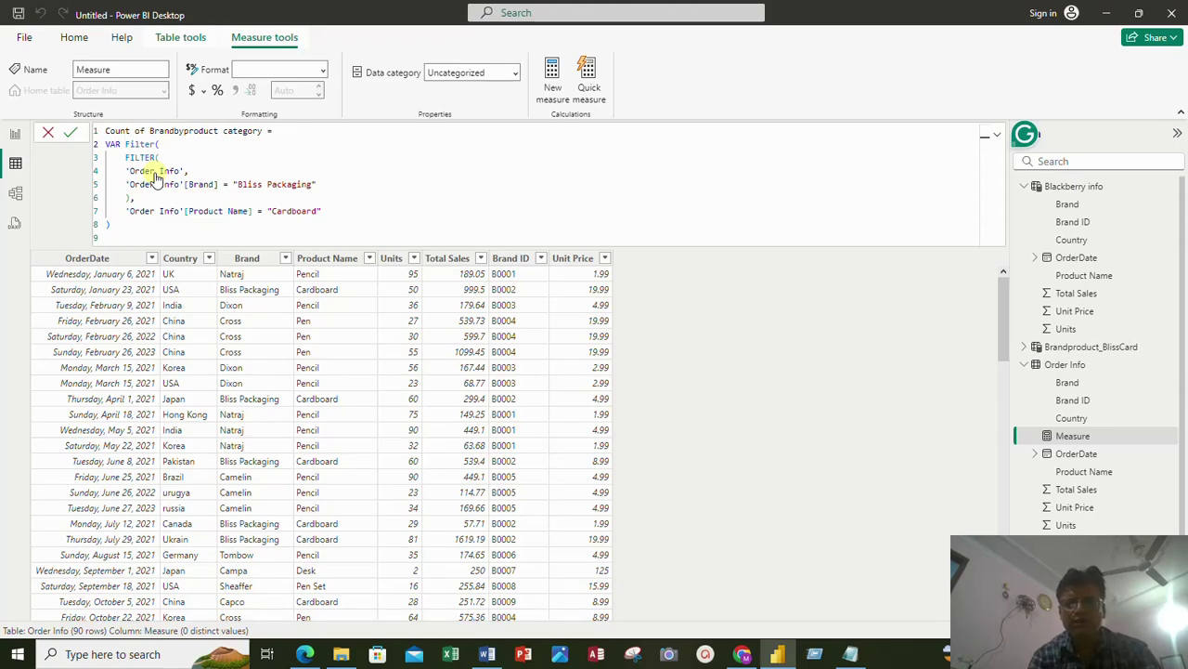
type("B")
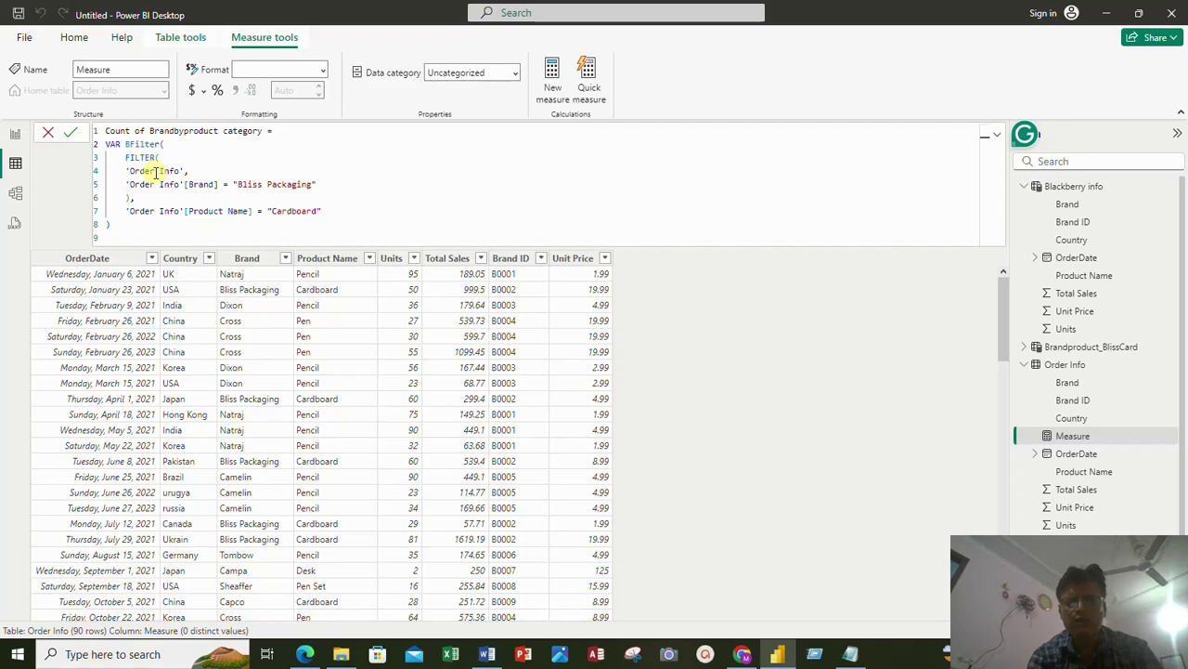
type("liss")
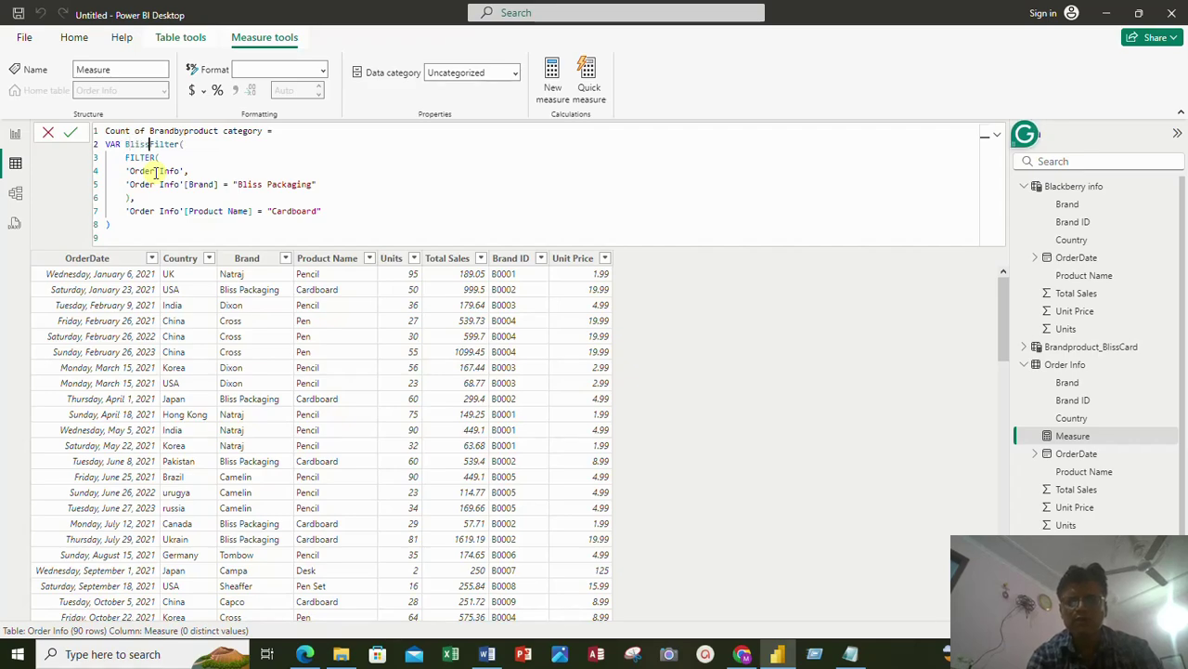
type("packCar")
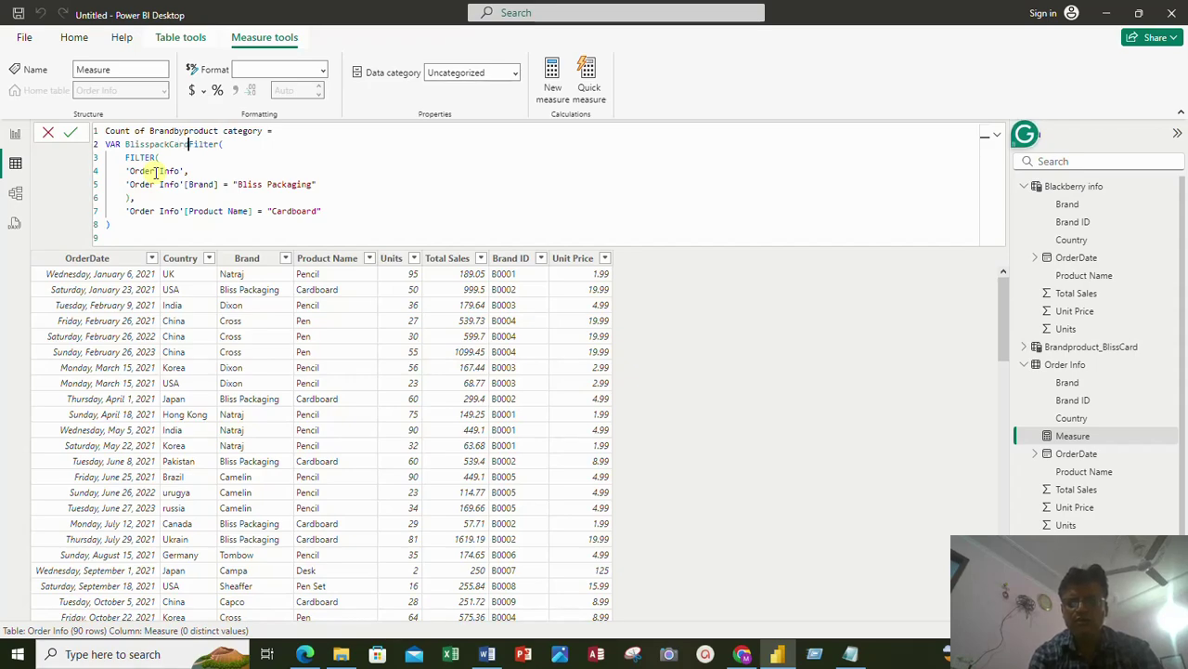
type("d =")
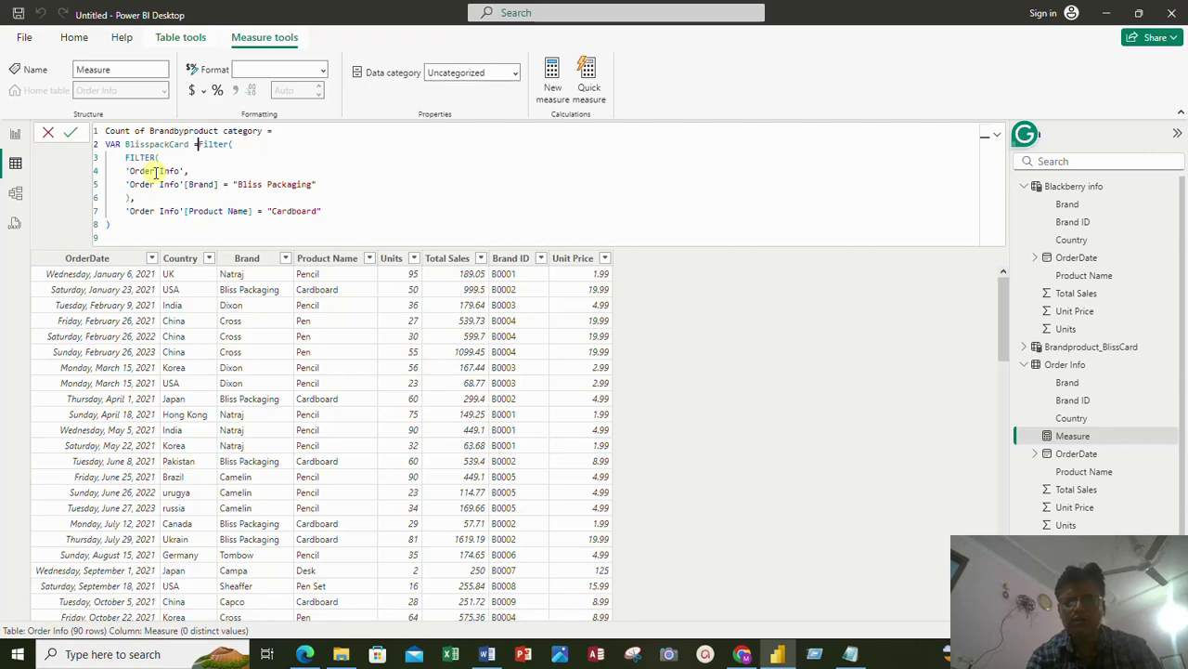
key("Return")
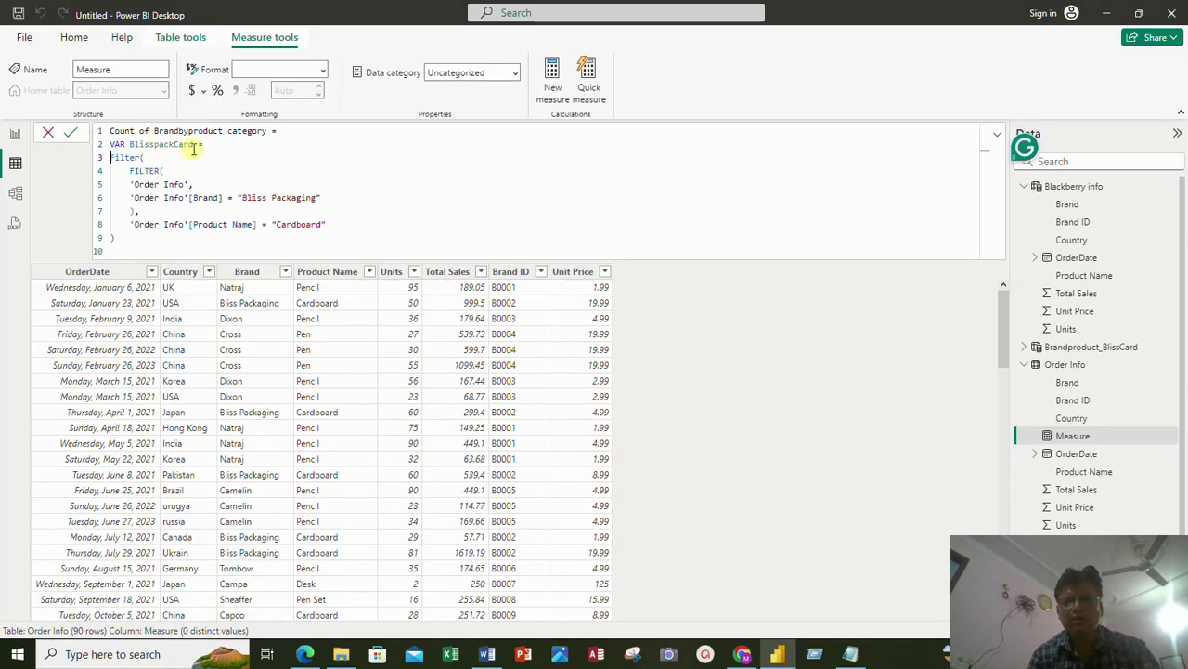
Step: Add RETURN below the variable definition, with COUNTROWS(BlisspackCard) on the following line
left_click(118, 251)
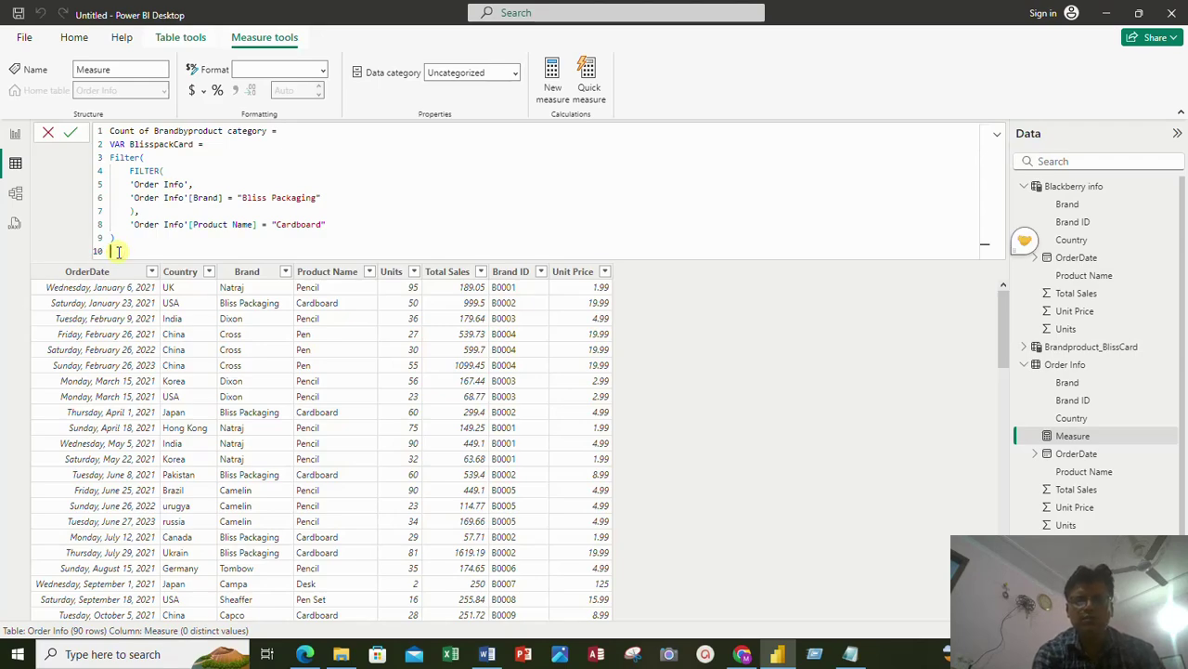
type("r")
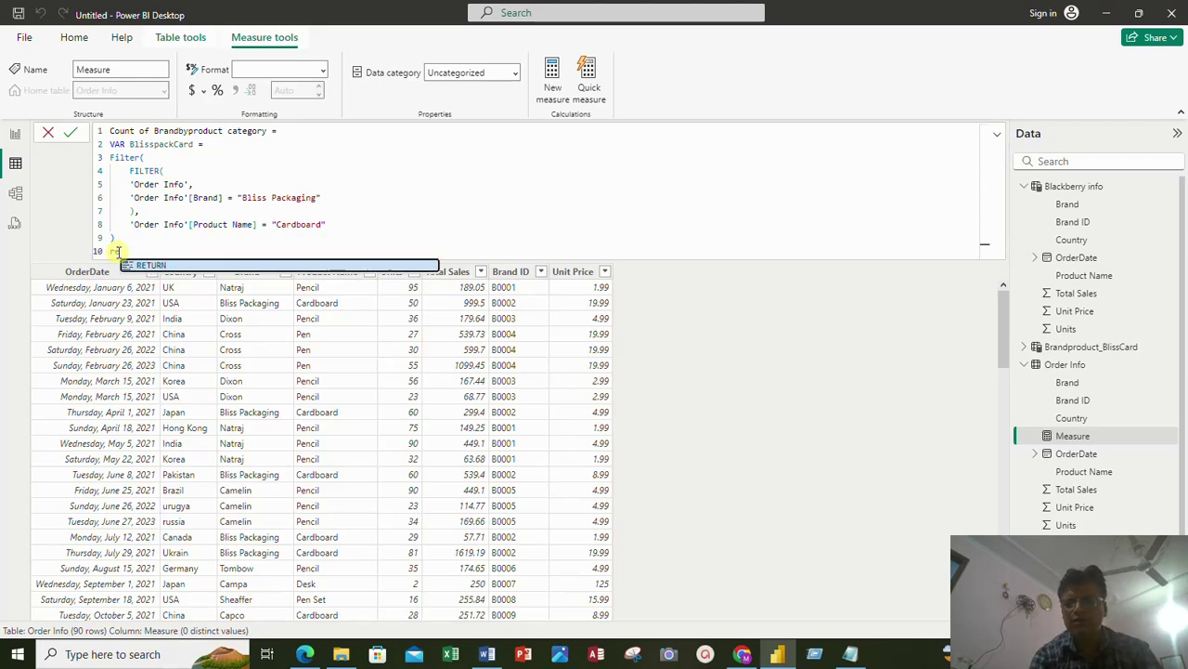
key("Tab")
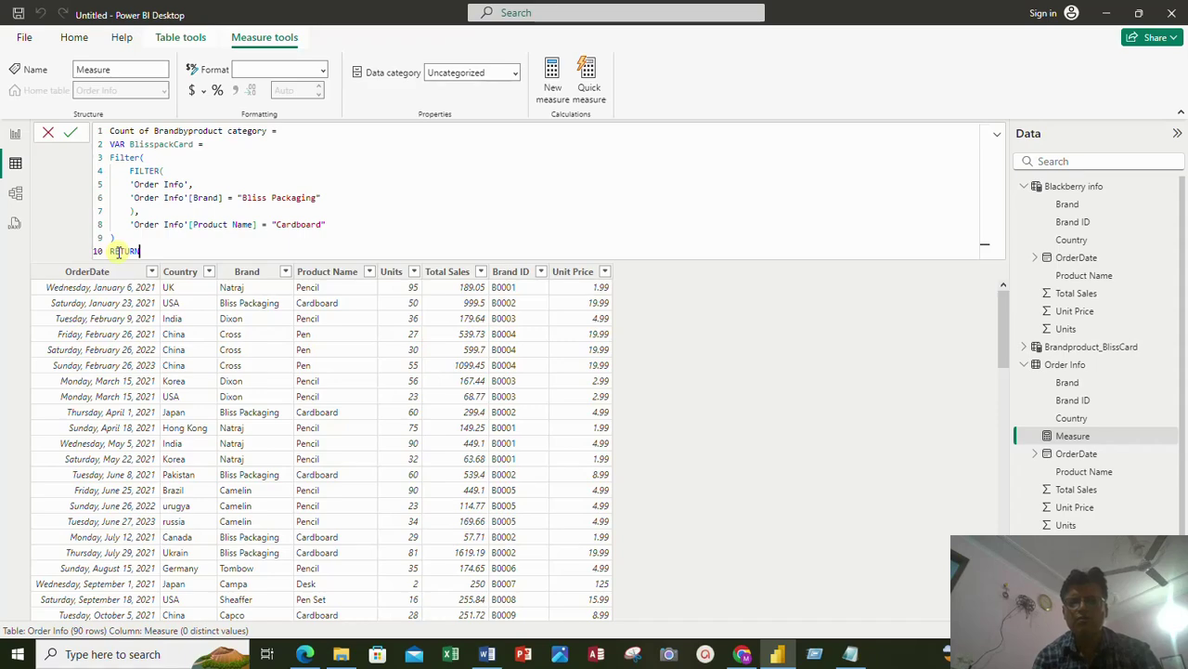
key("shift+Return")
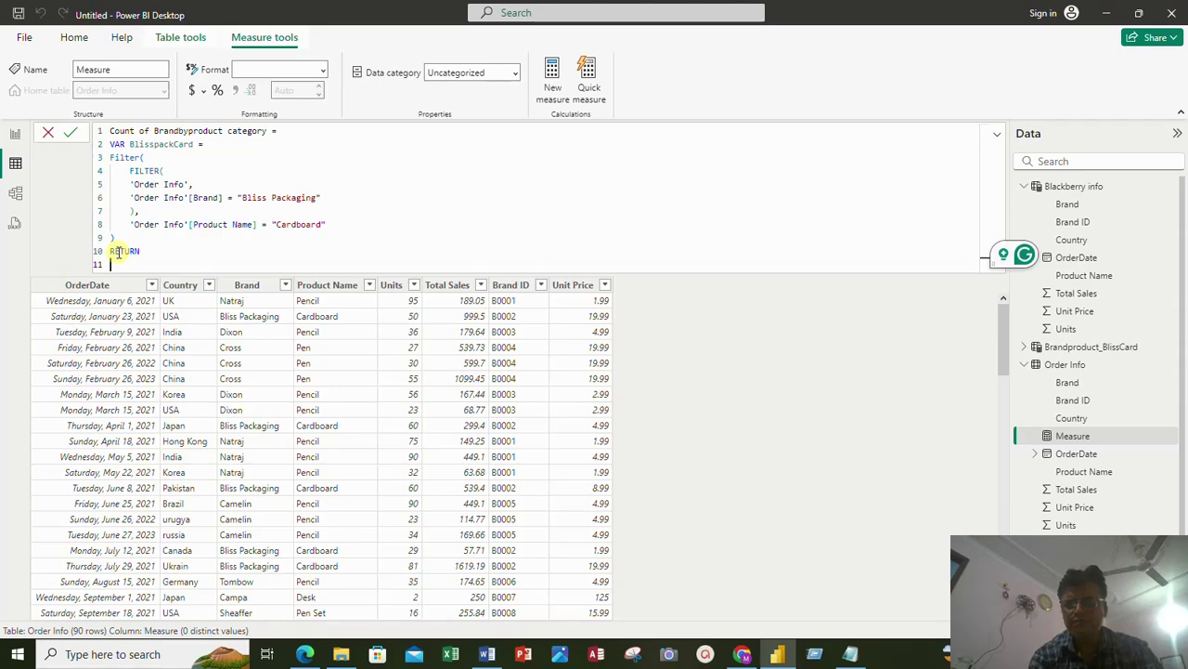
type("rows")
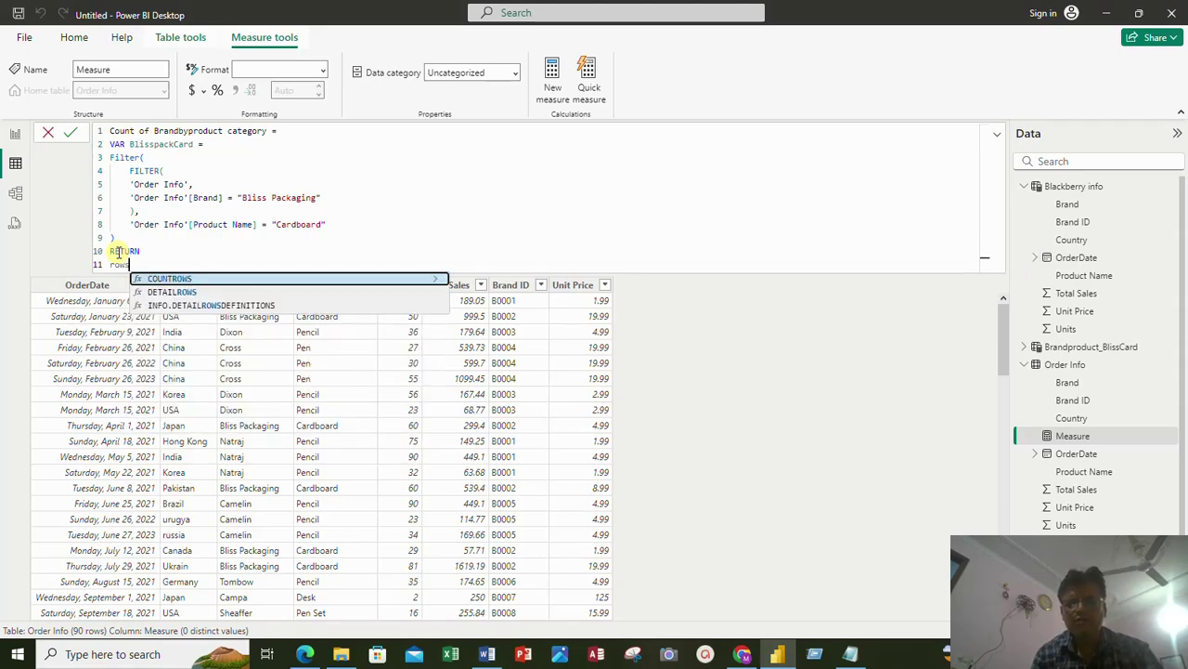
left_click(154, 279)
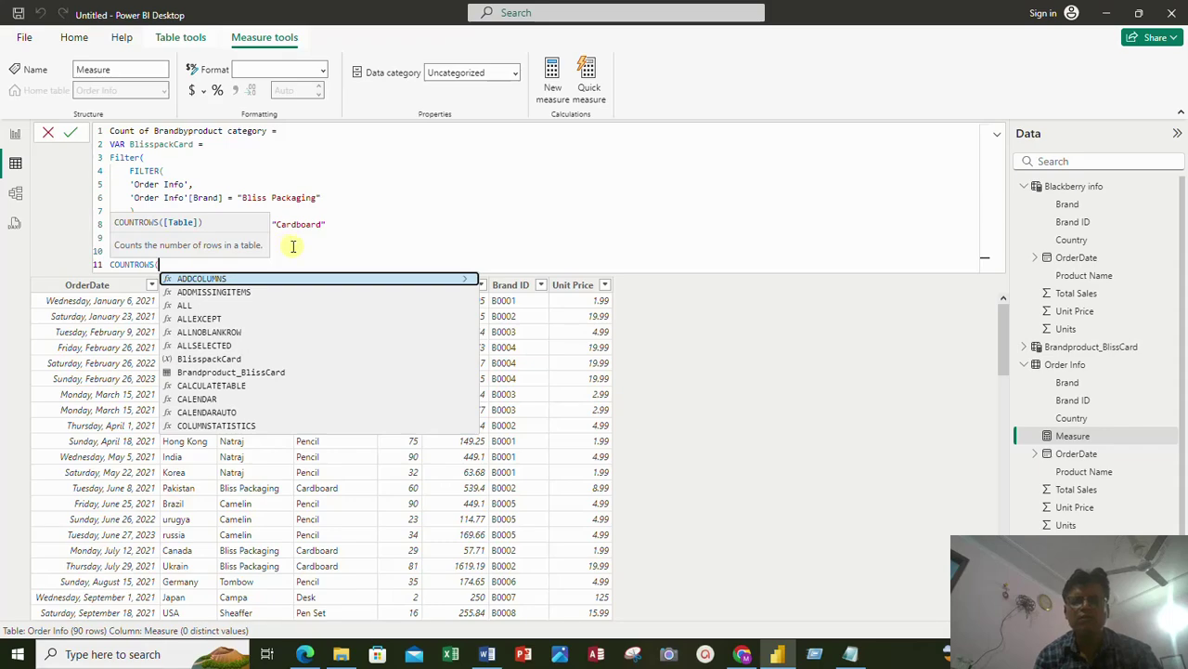
type("Bli")
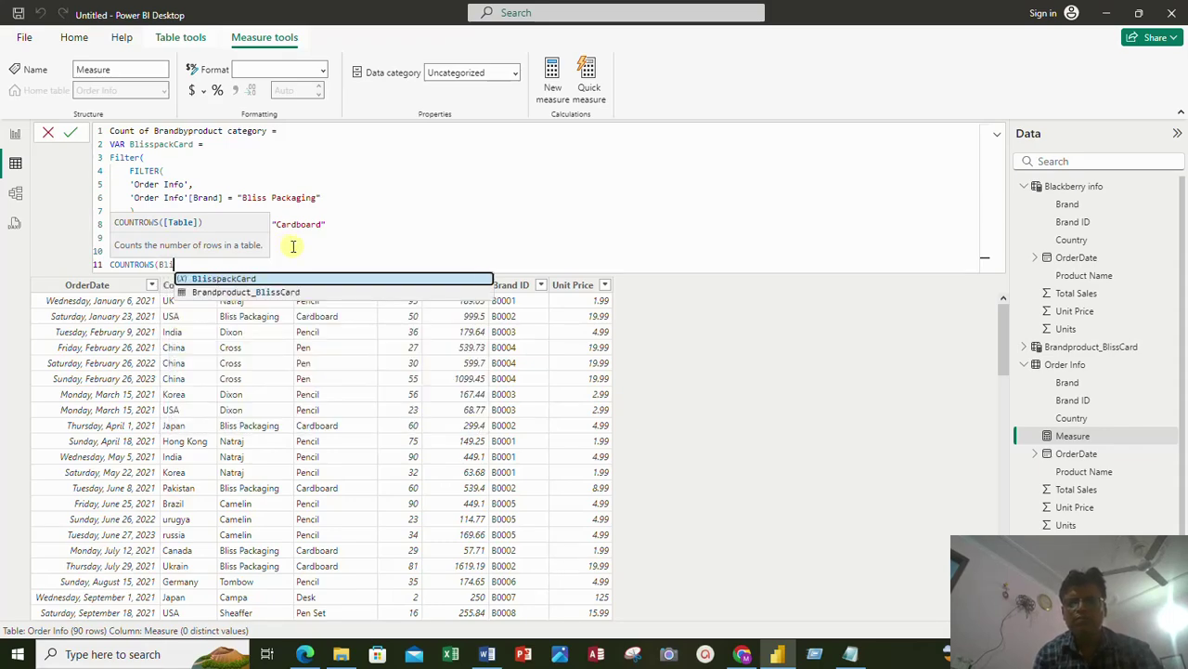
left_click(232, 279)
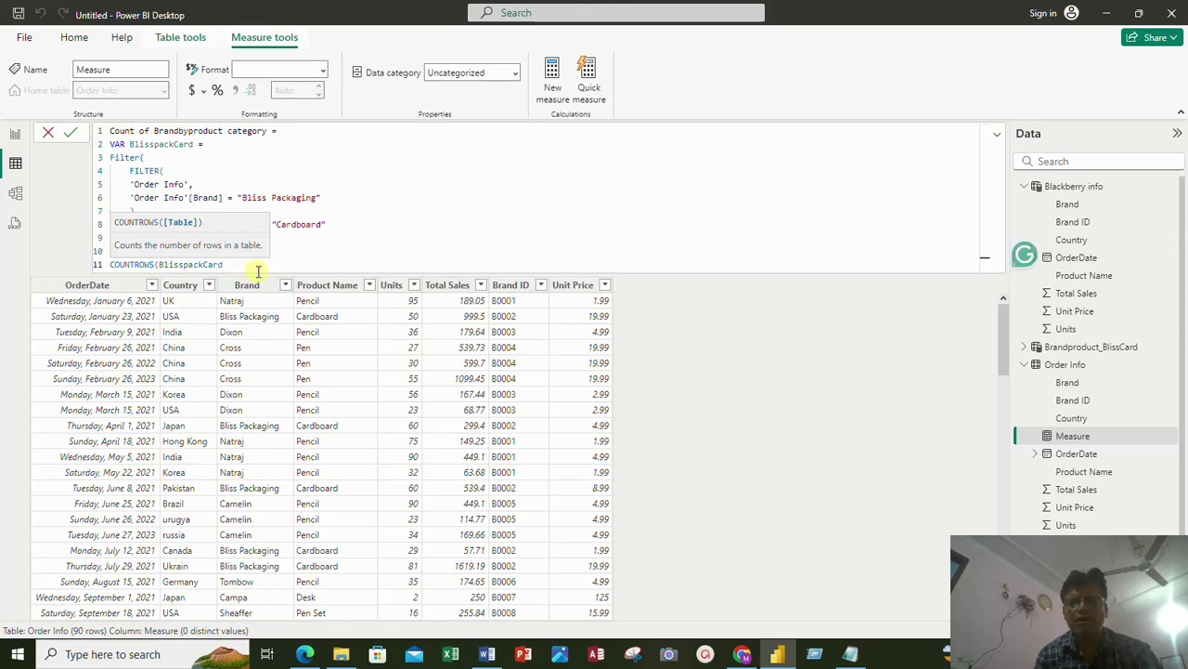
type(")")
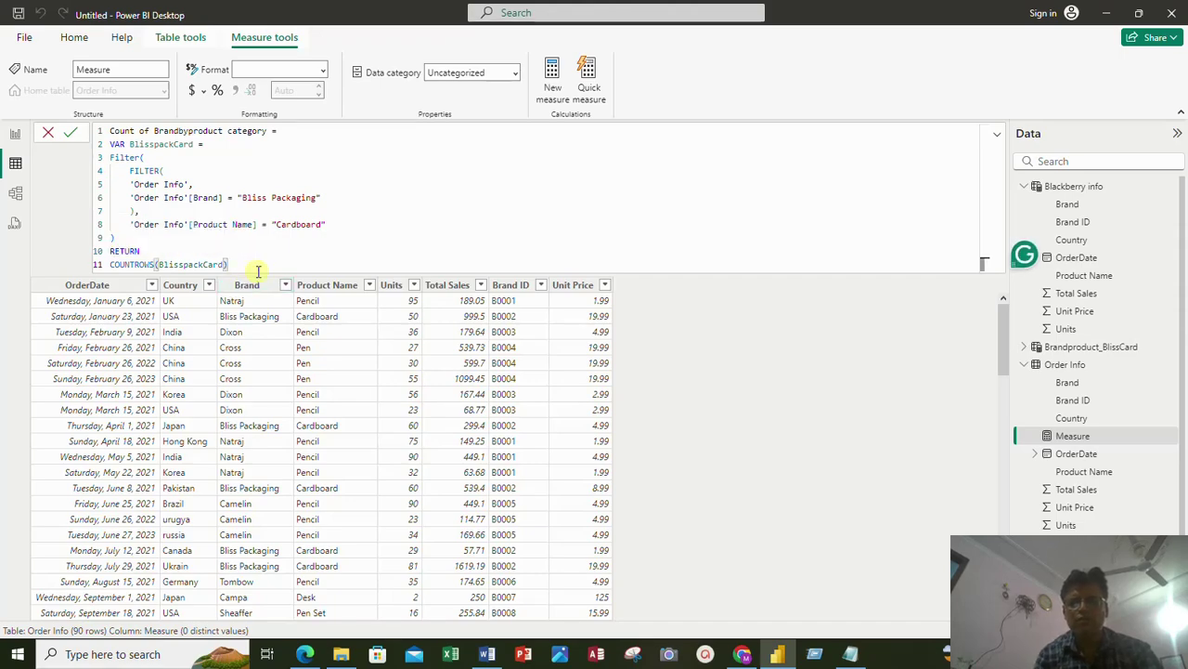
Step: Commit the Count of Brandbyproduct category measure formula and expand the formula editor
double_click(379, 252)
left_click(256, 264)
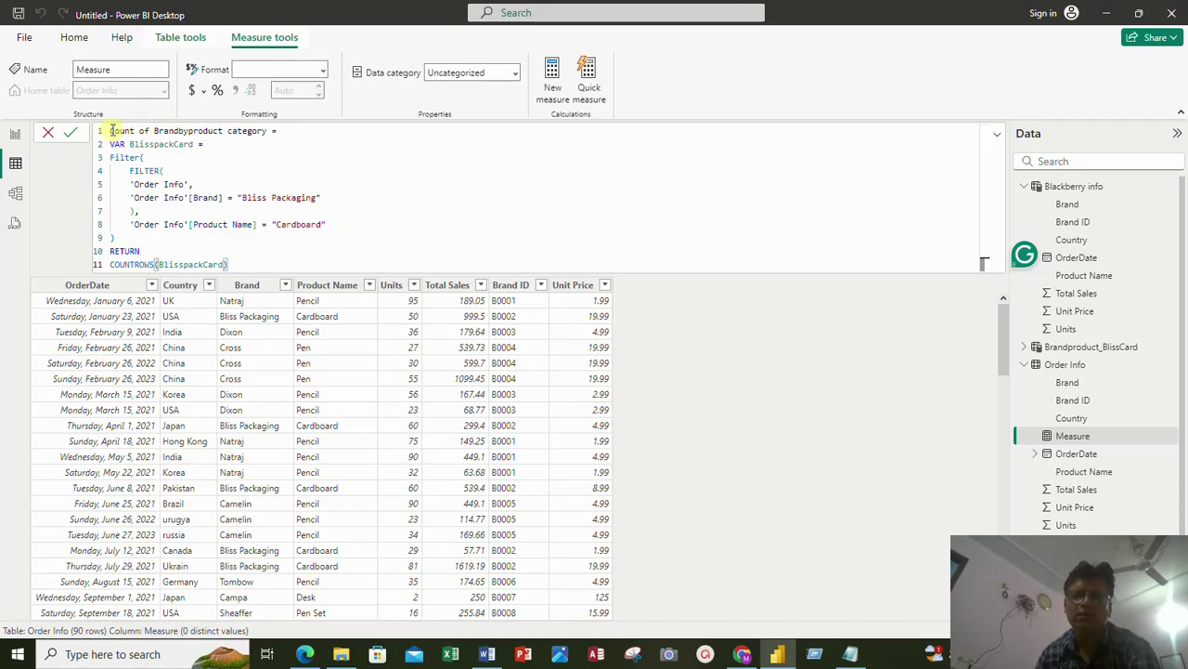
left_click(73, 136)
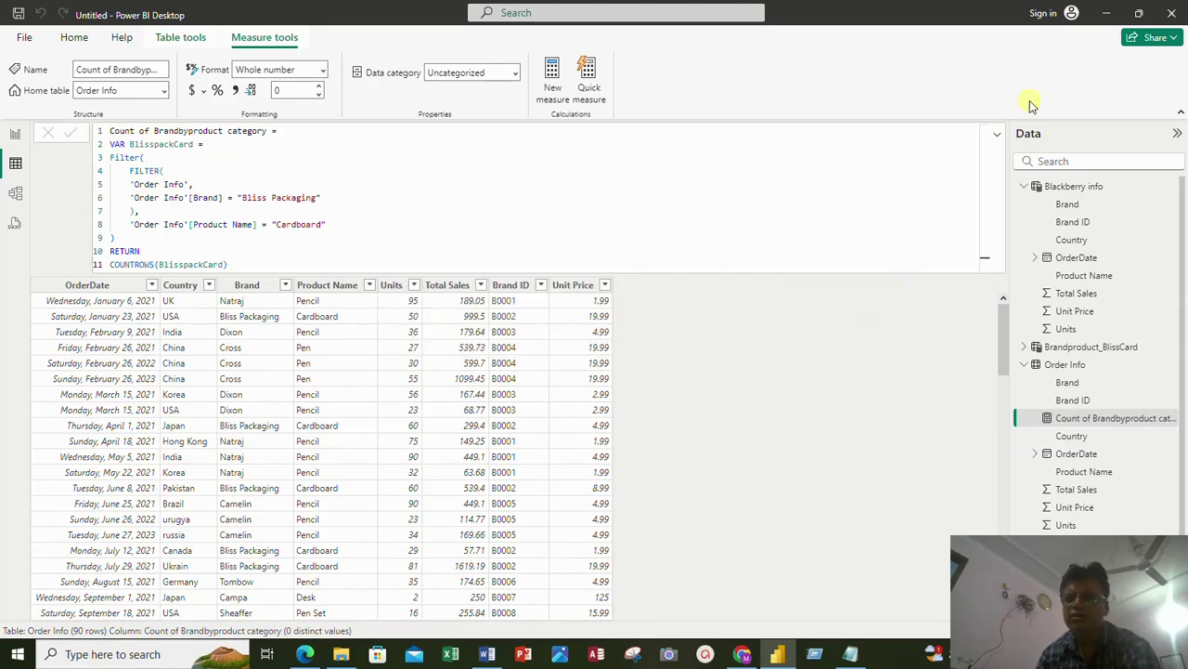
left_click(997, 136)
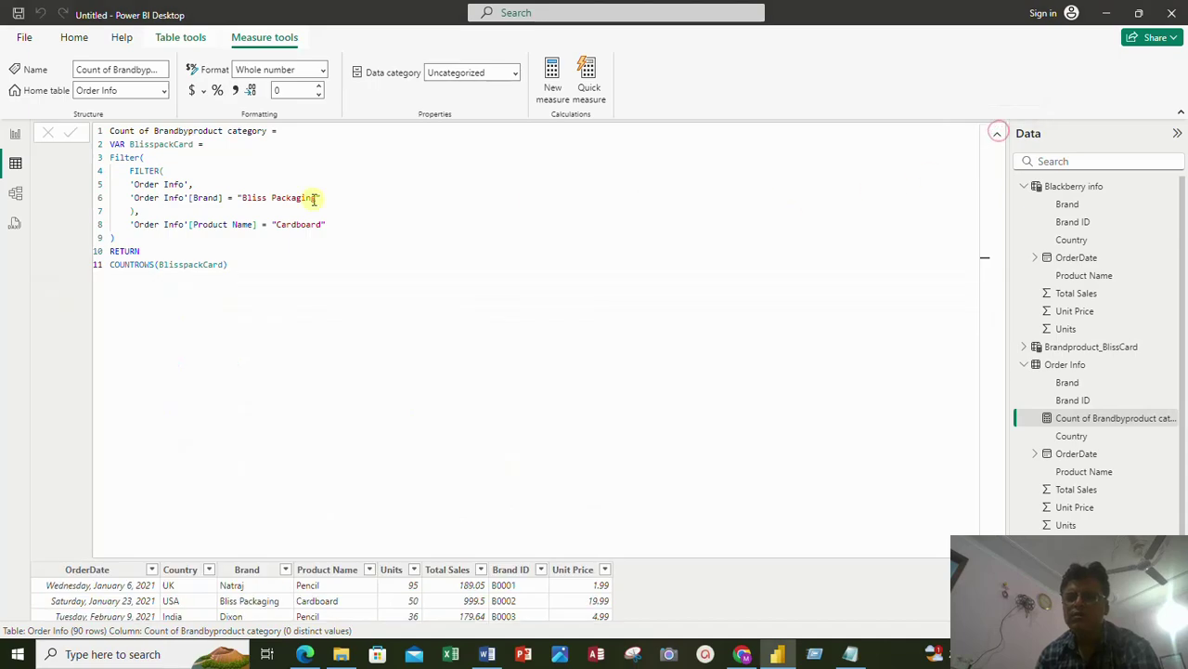
Step: Add a card visual for the Count of Brandbyproduct category measure to the report page and enlarge it in height and width
left_click(20, 139)
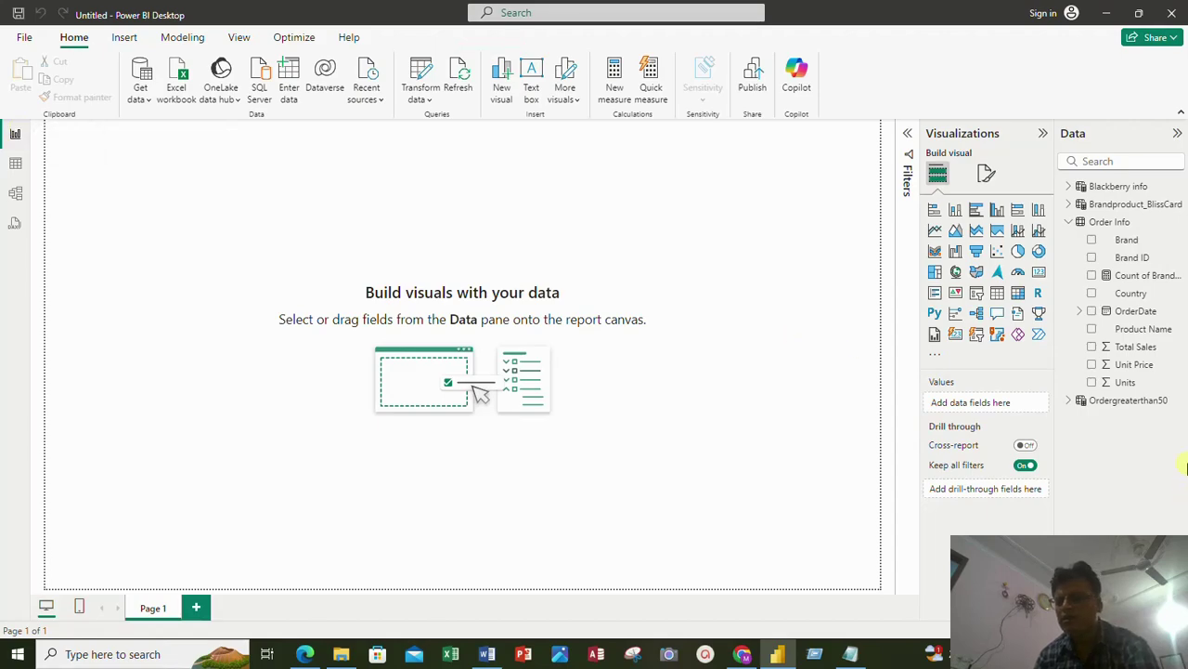
left_click(1039, 272)
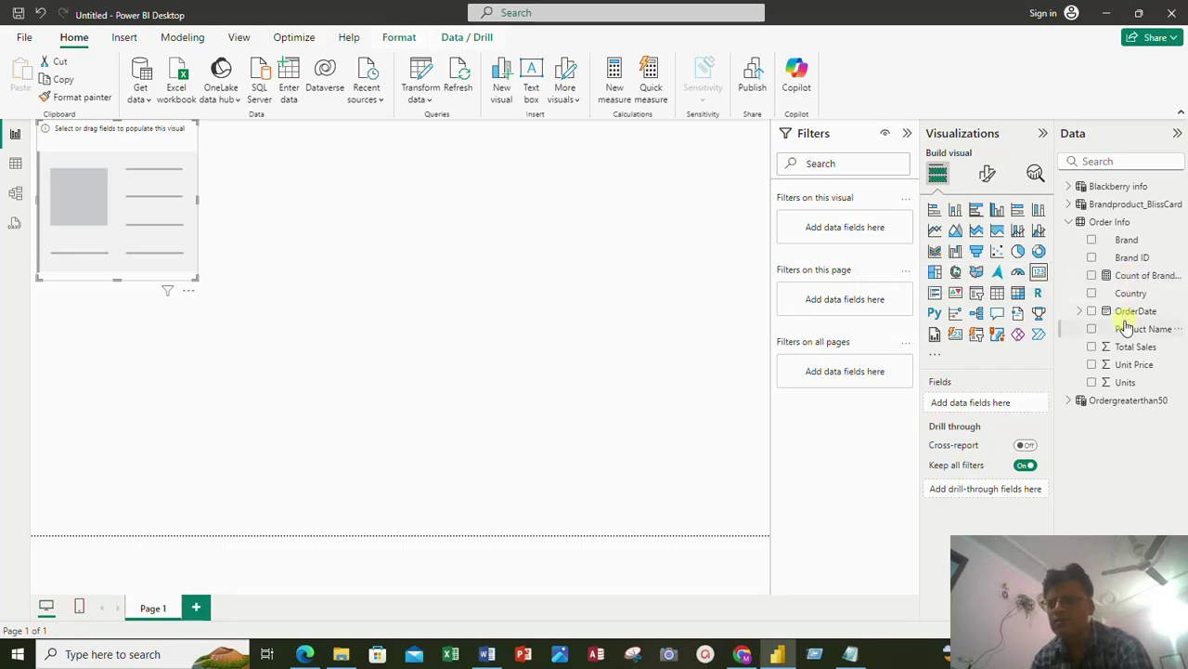
left_click(1092, 276)
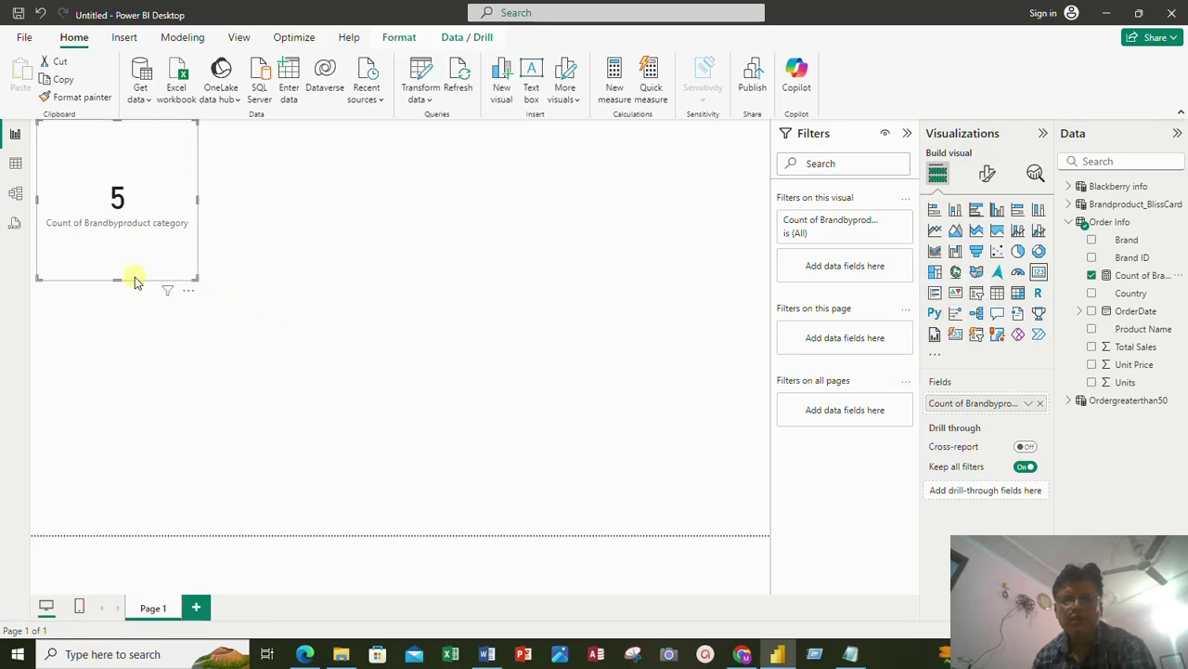
mouse_move(120, 278)
left_mouse_down()
mouse_move(119, 314)
mouse_move(130, 299)
left_mouse_up()
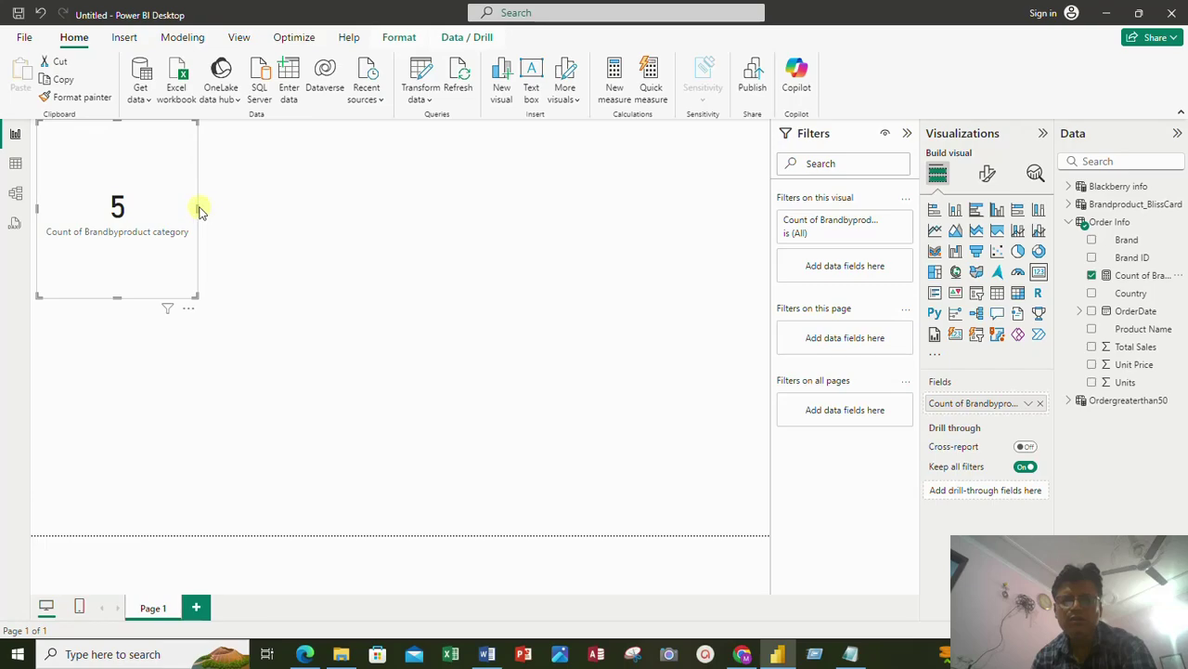
left_click_drag(195, 206, 321, 210)
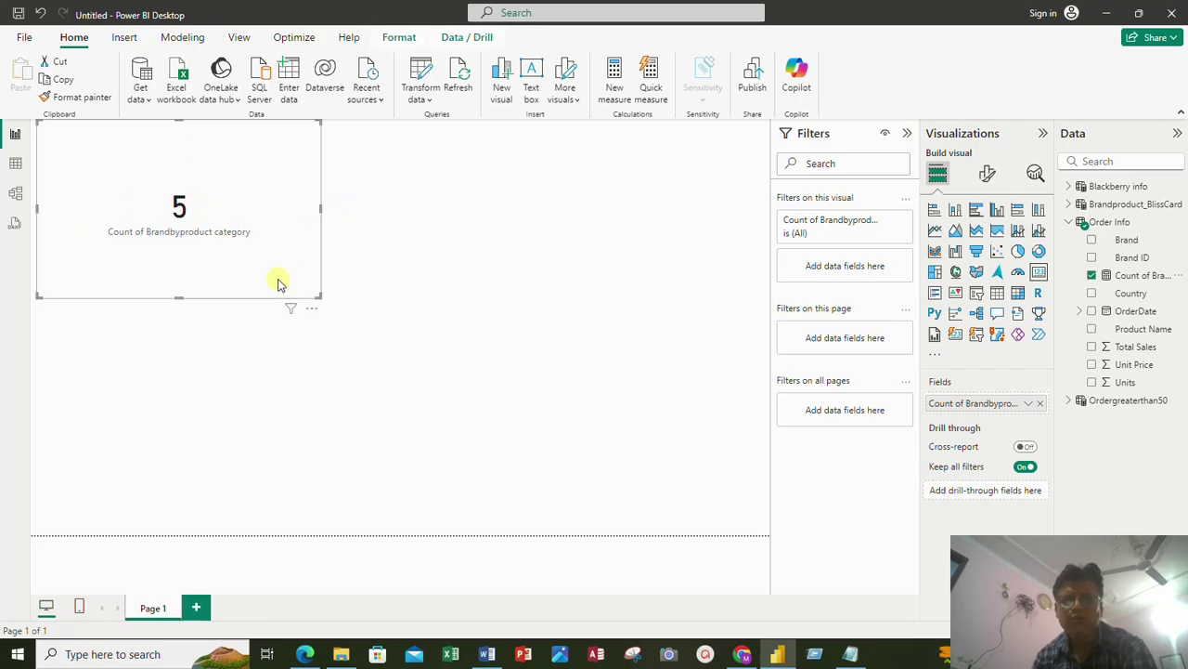
Step: Turn on the title in the card visual's general formatting options
left_click(988, 173)
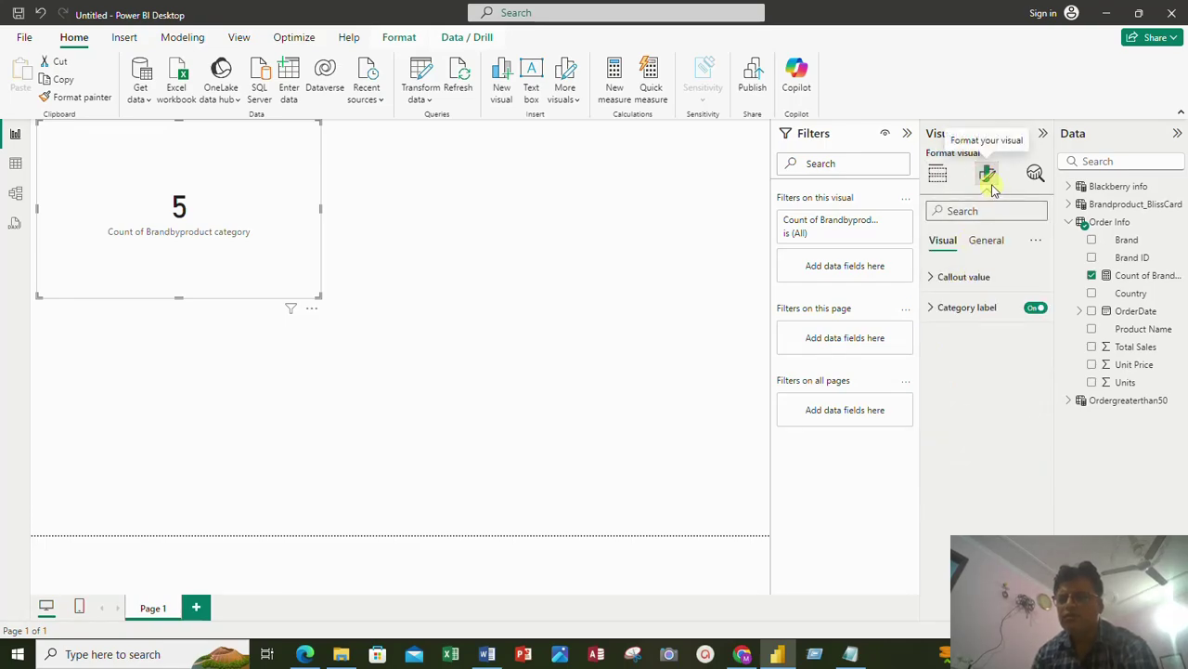
left_click(988, 239)
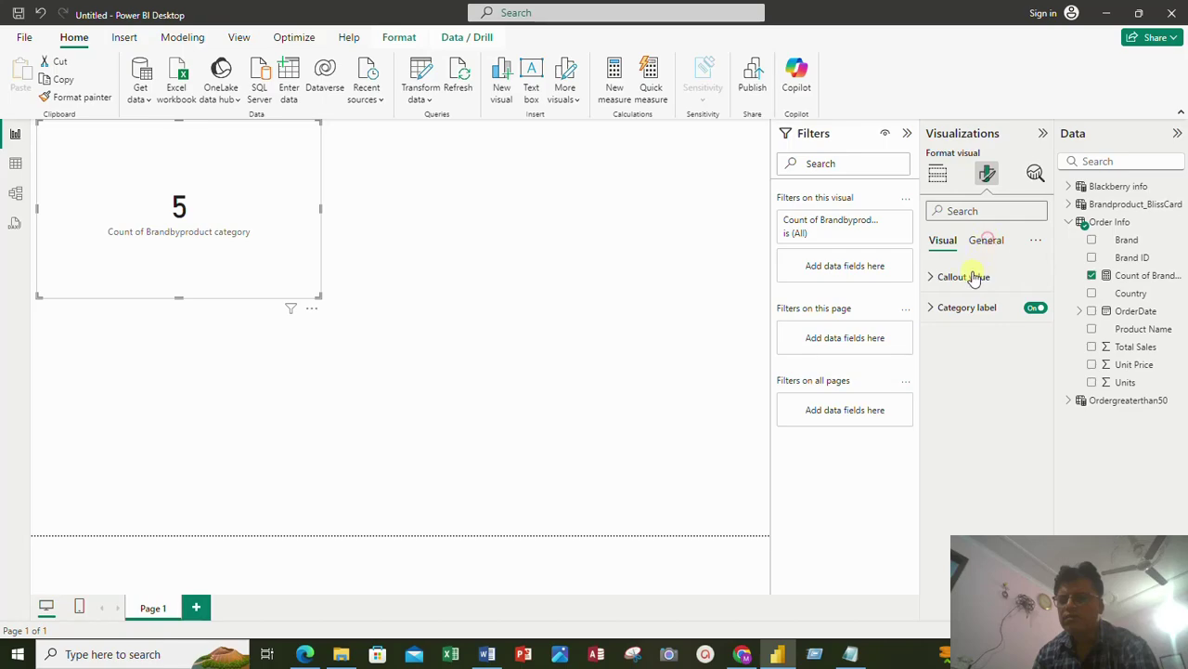
left_click(932, 307)
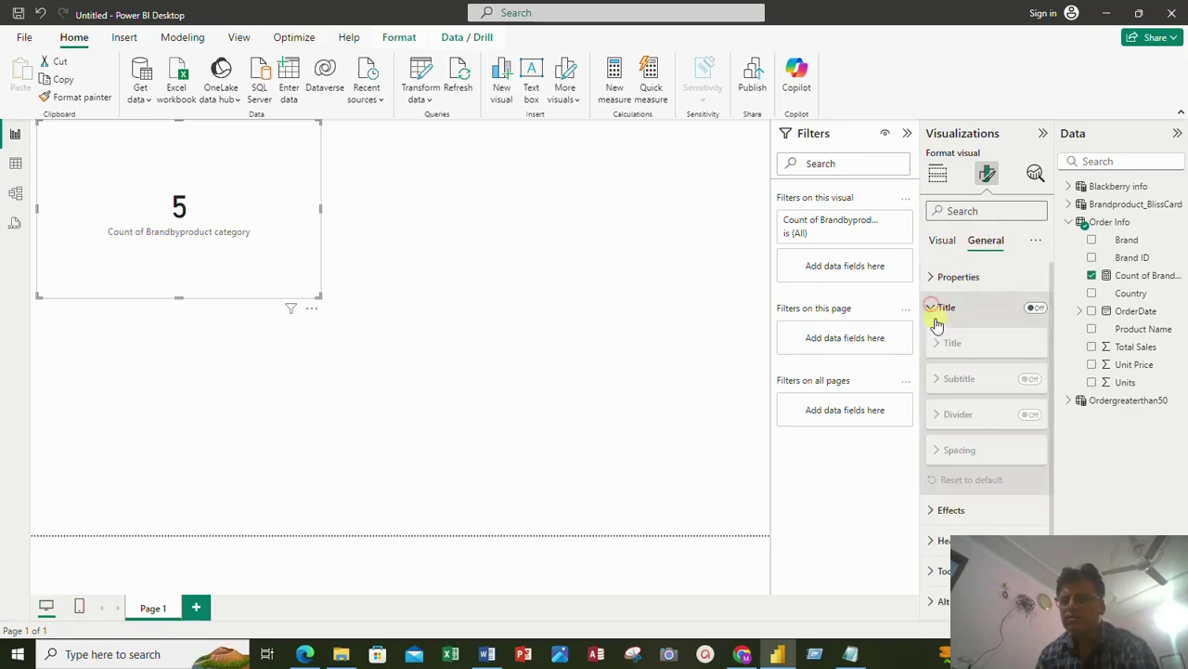
left_click(1035, 309)
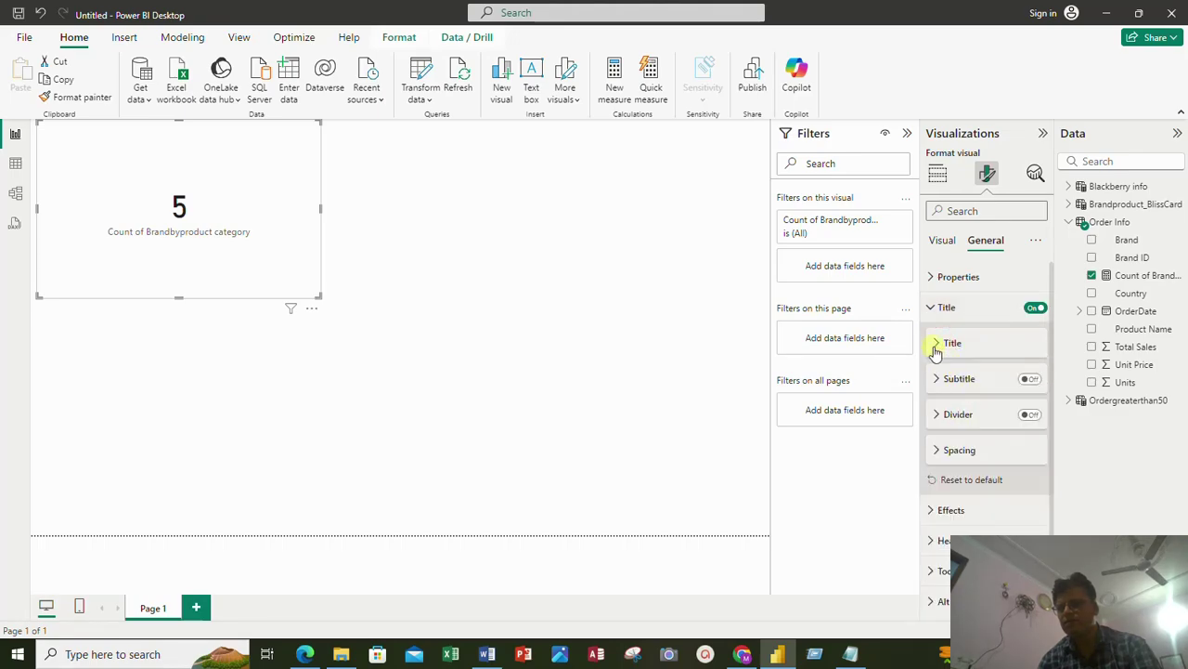
Step: Enter Count of Brand buy Product "CardBoard" as the card's title text
left_click(938, 343)
left_click(949, 373)
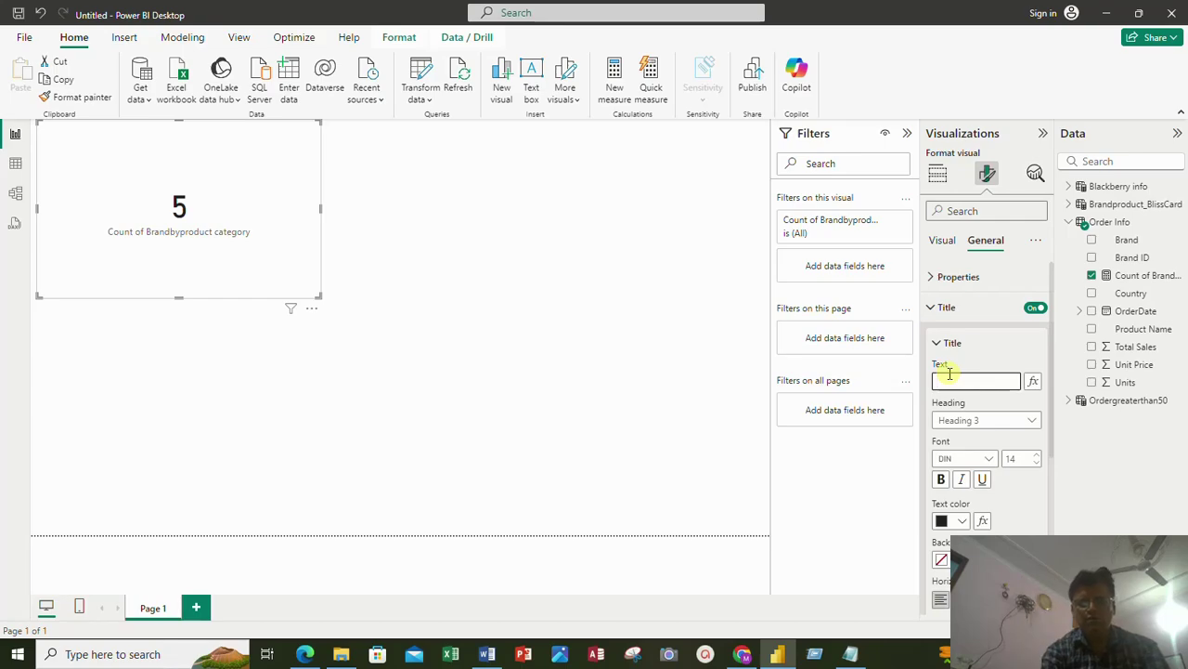
type("C")
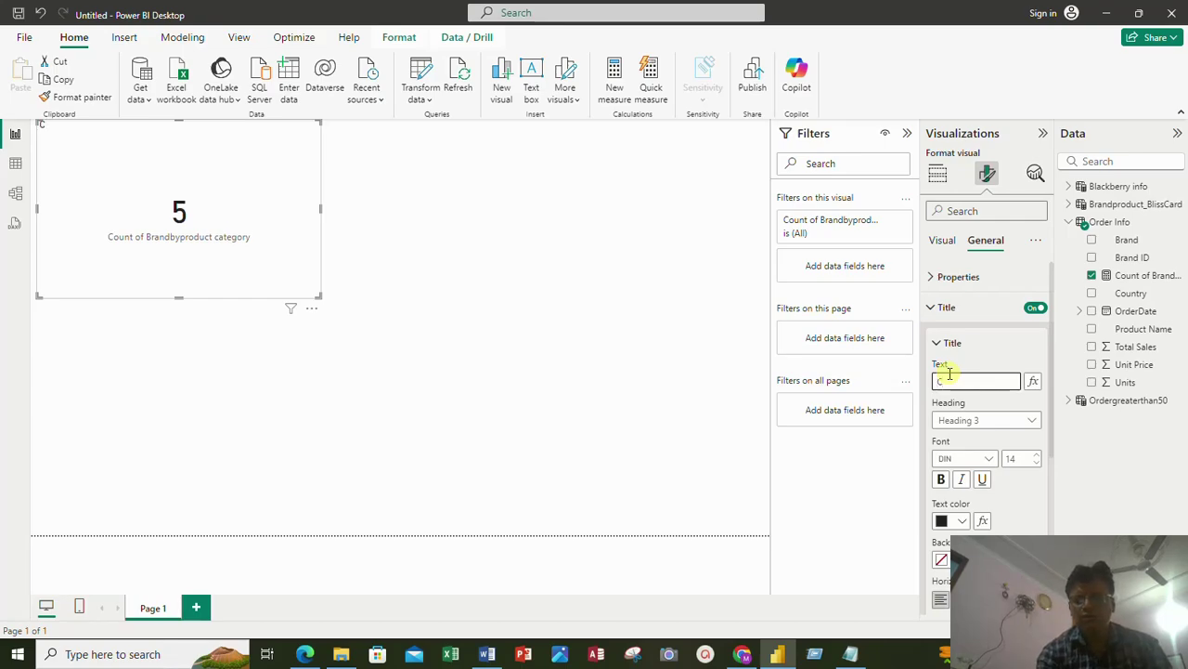
type("ount of")
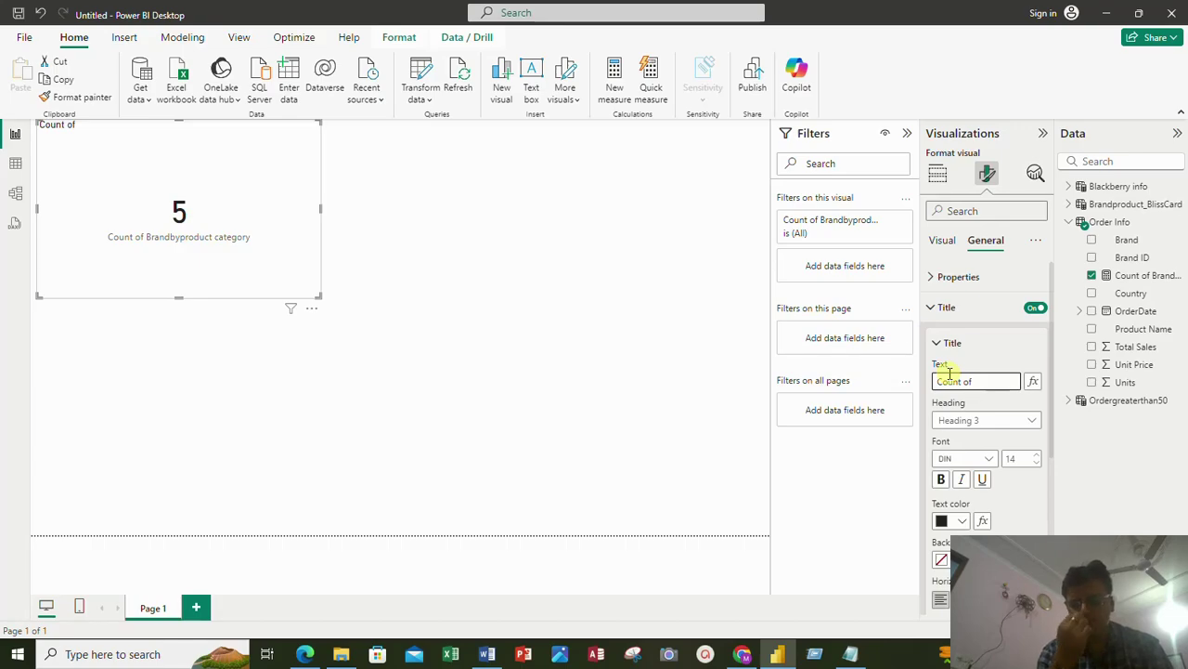
type(" Bra")
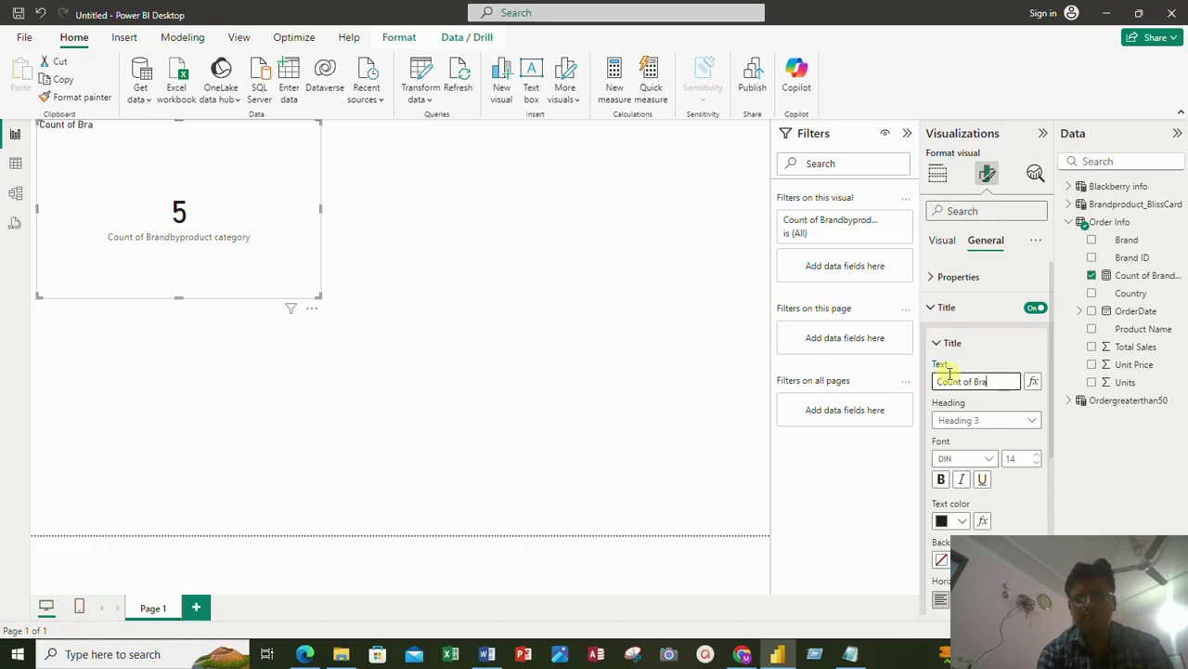
type("nd by")
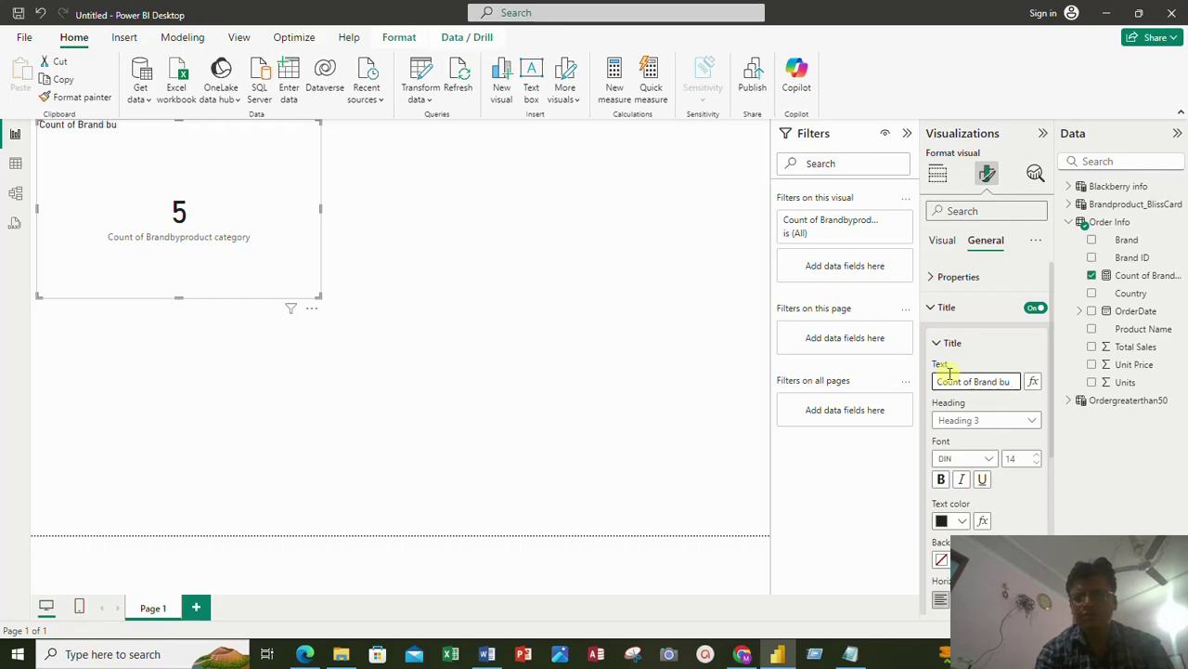
type("of Brand buy Product")
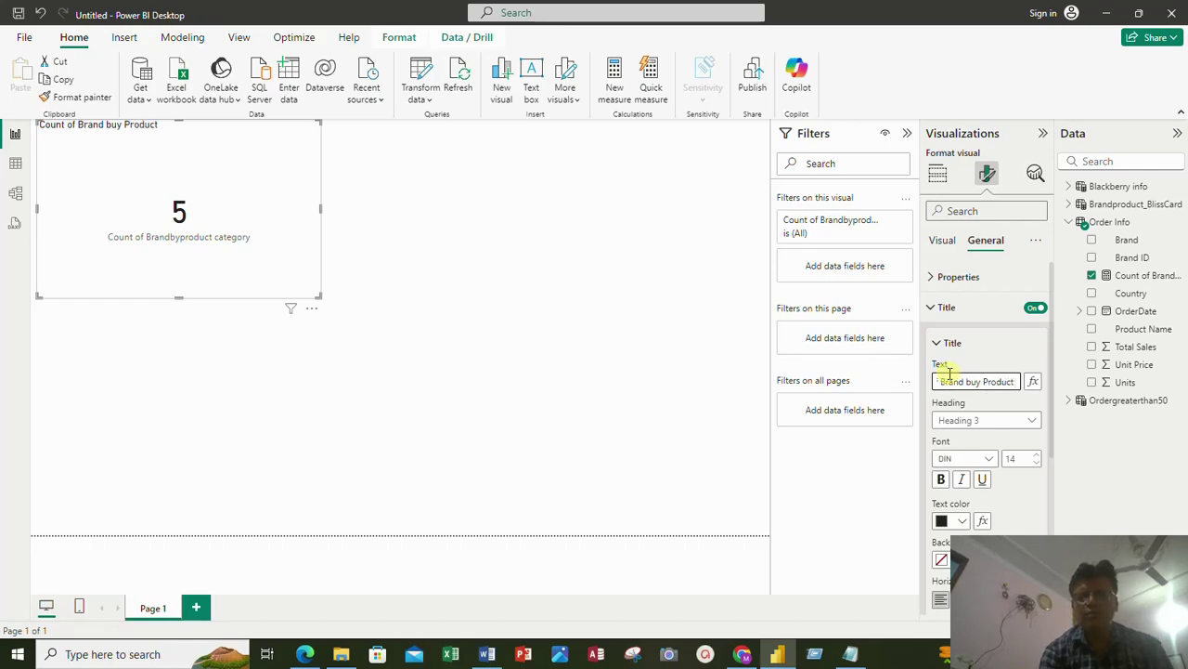
type(" \"Card")
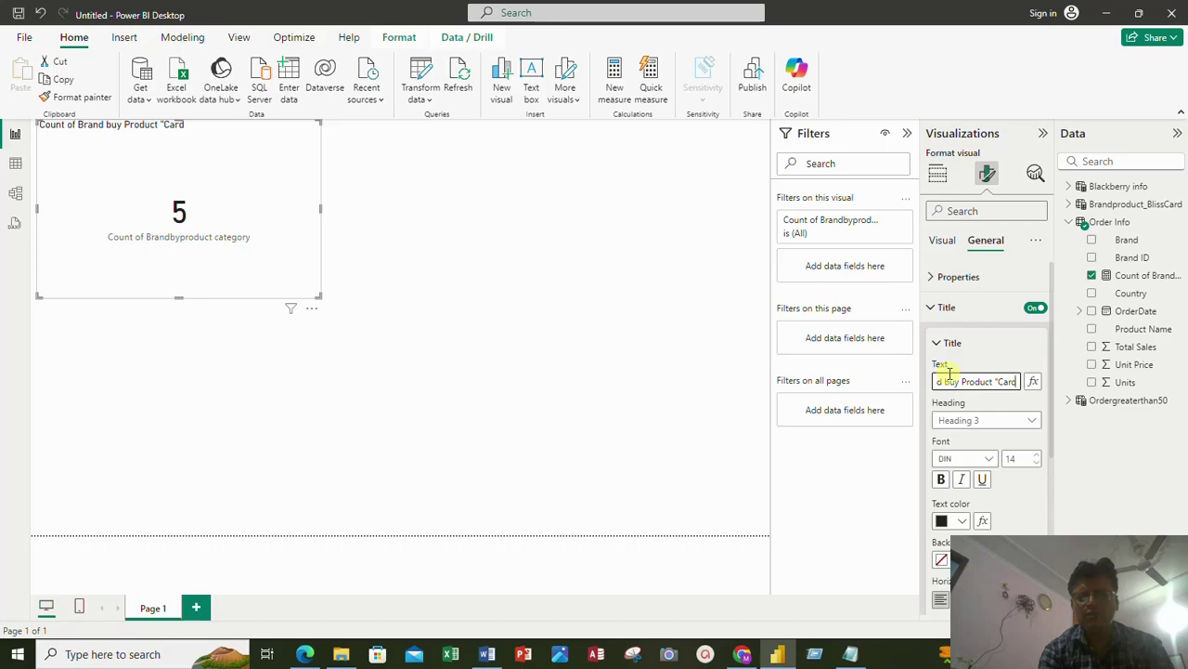
type("Board")
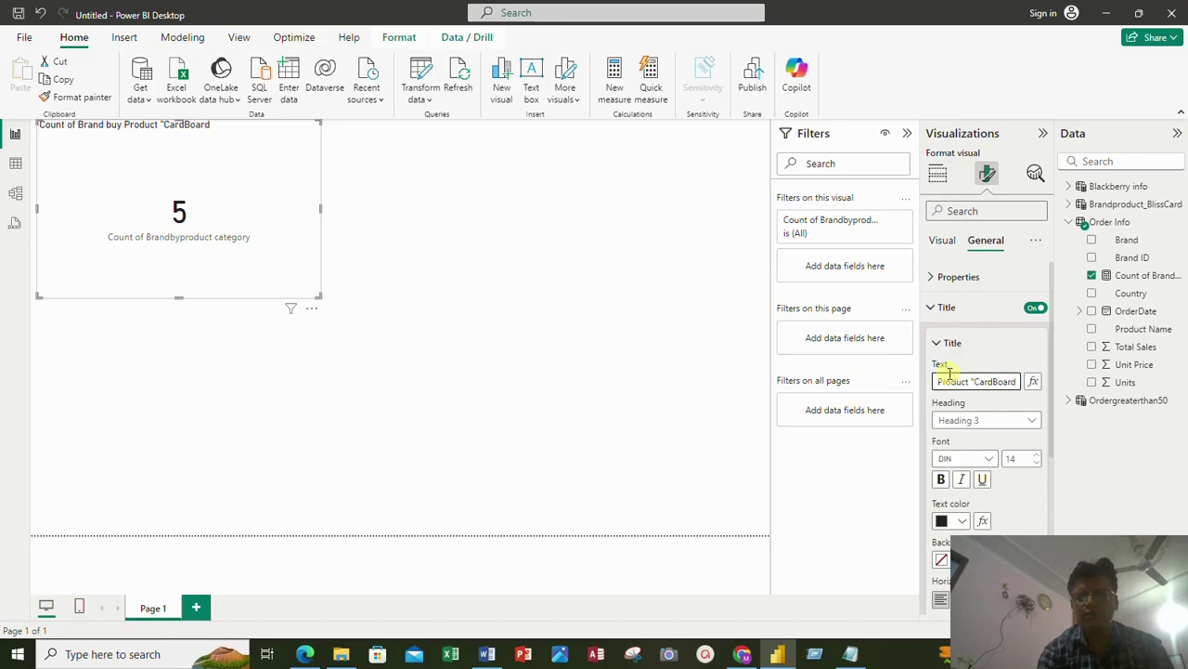
type("\"")
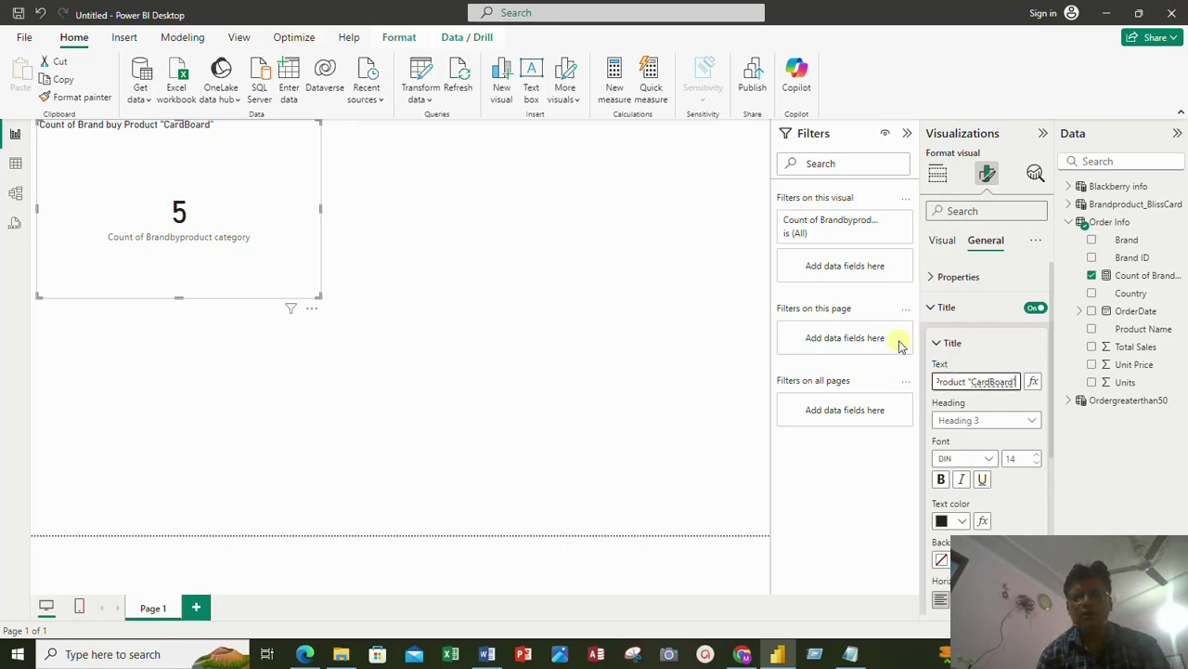
Step: Insert "Bliss Packaging" in quotation marks after Brand in the title text and correct "buy" to "by"
left_click(104, 128)
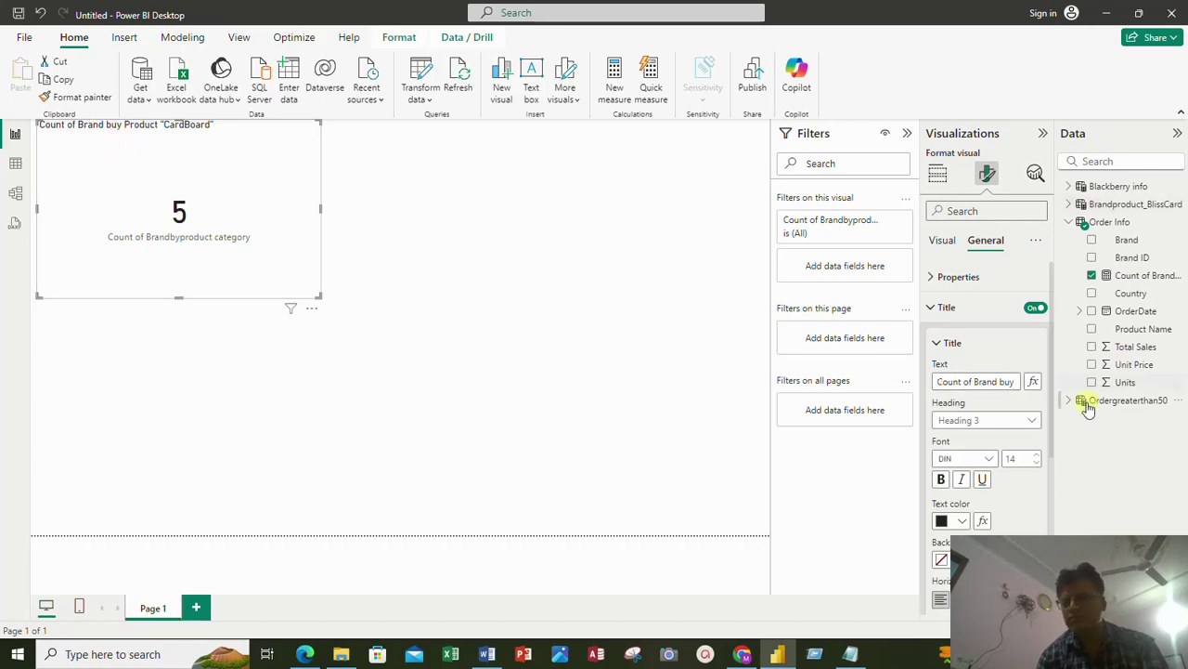
left_click(1003, 380)
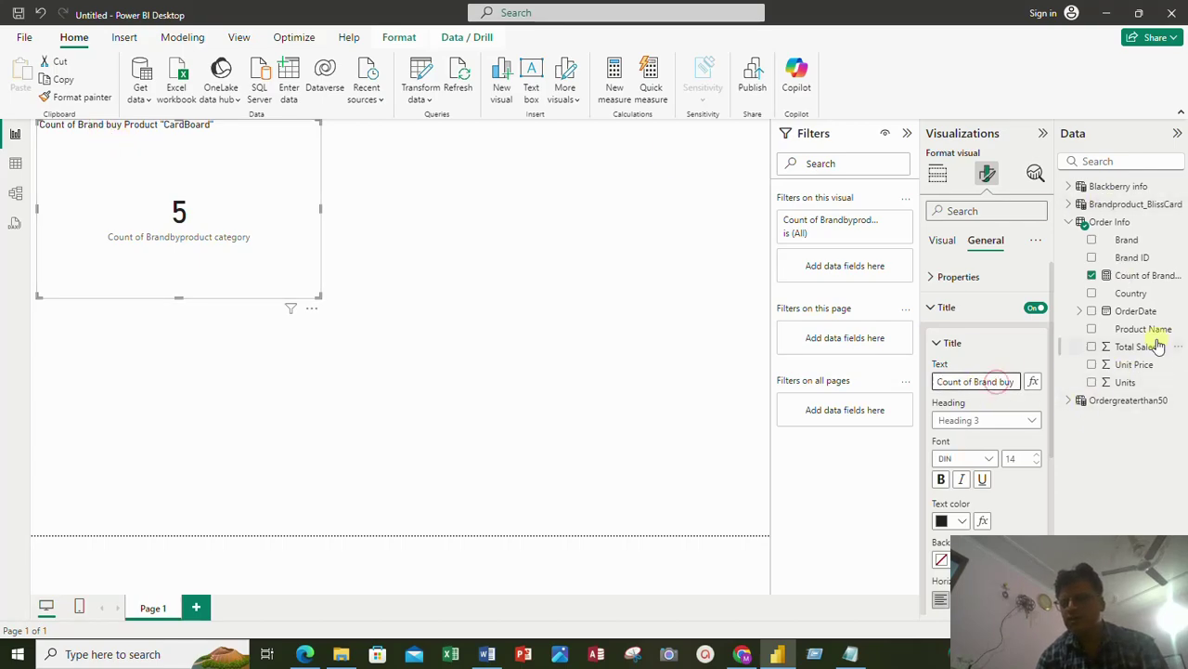
type("\"")
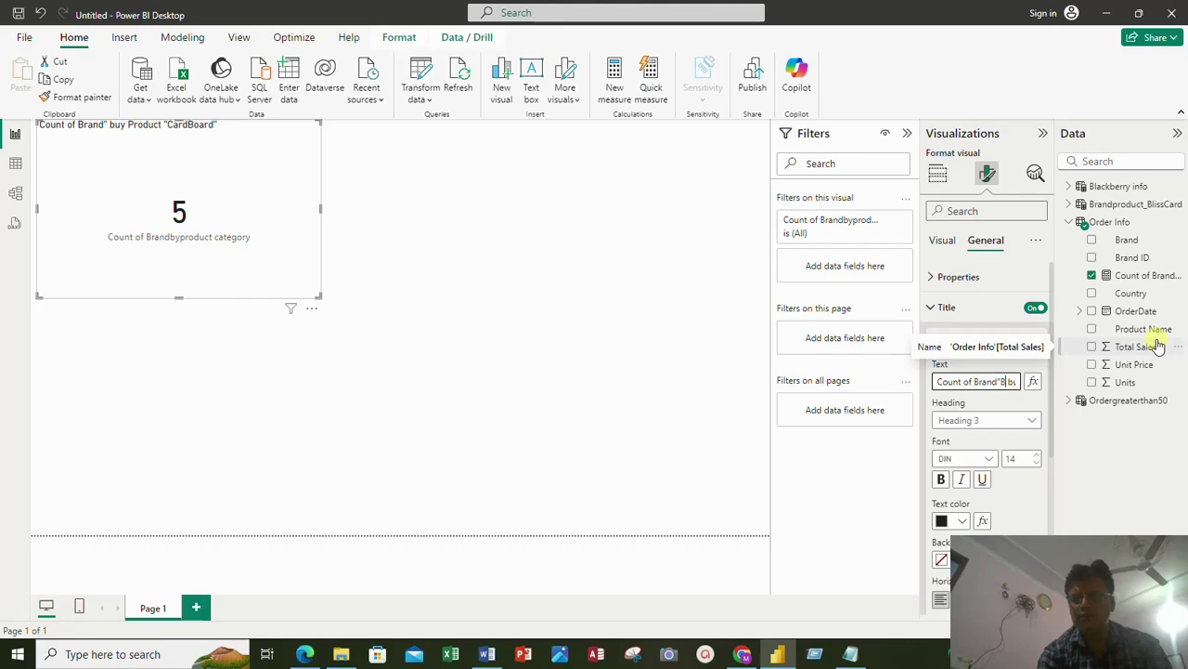
type("Bliss Pad")
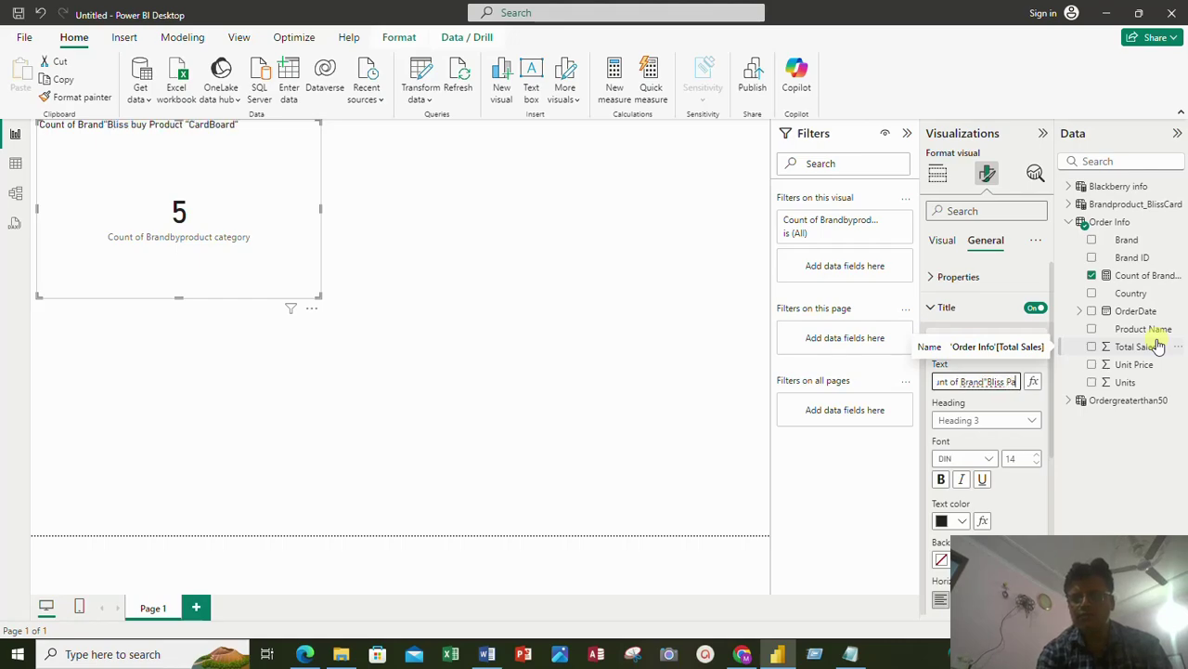
type("ckaging")
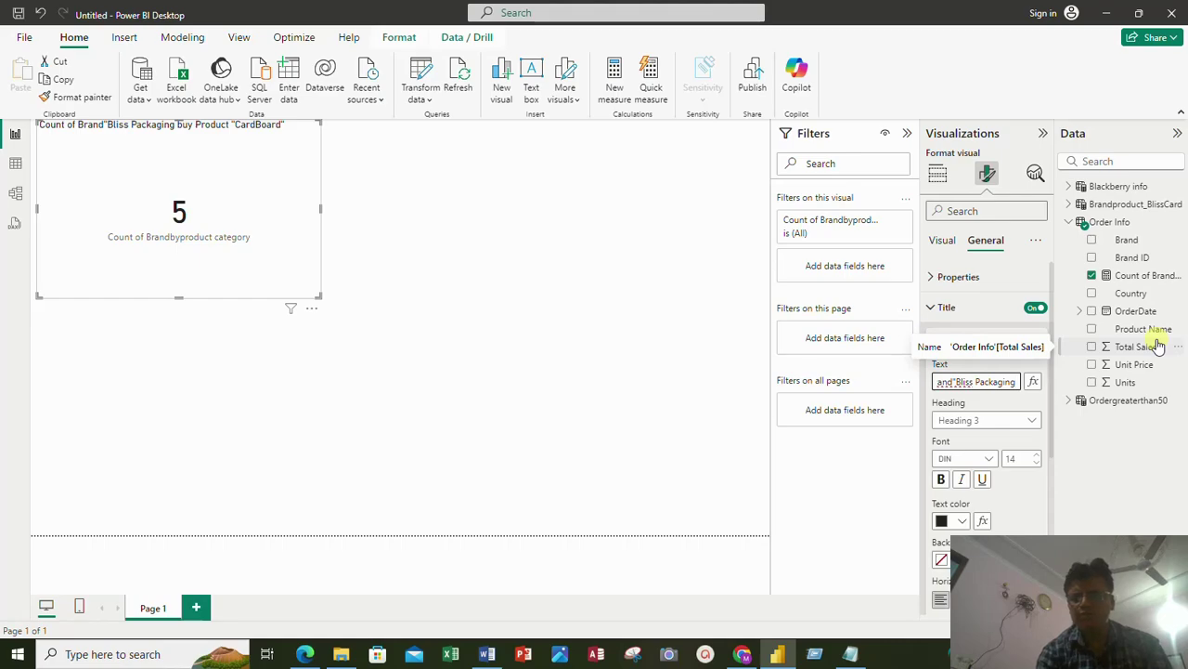
type("\"")
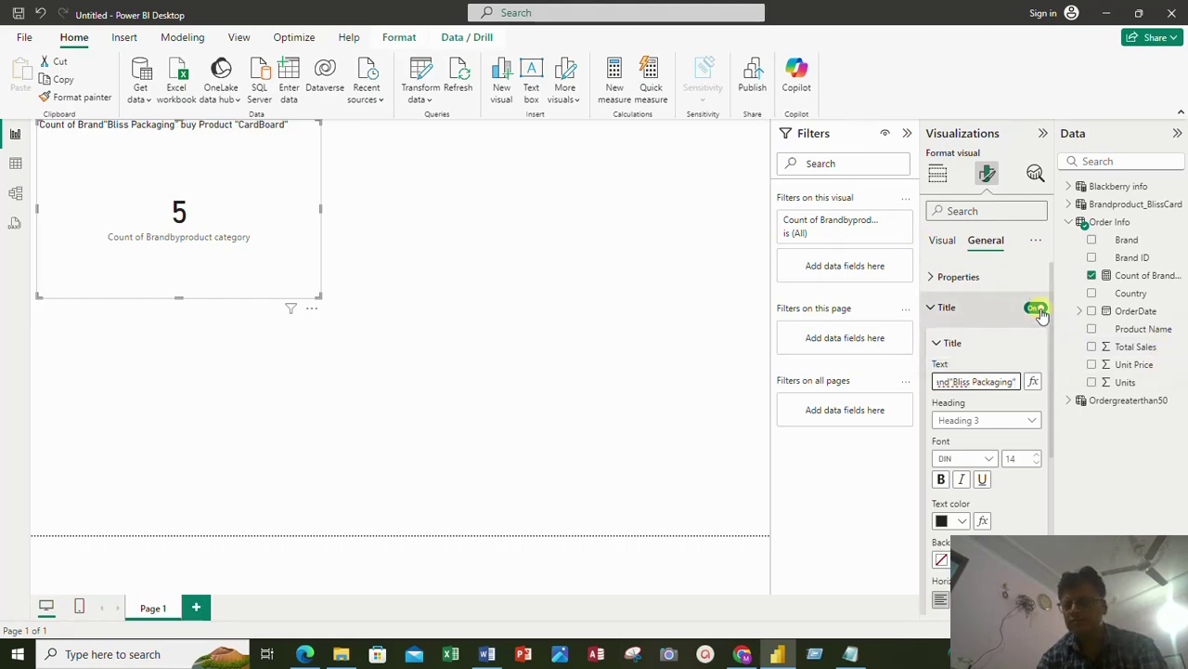
key("Right")
key("Right")
key("Right")
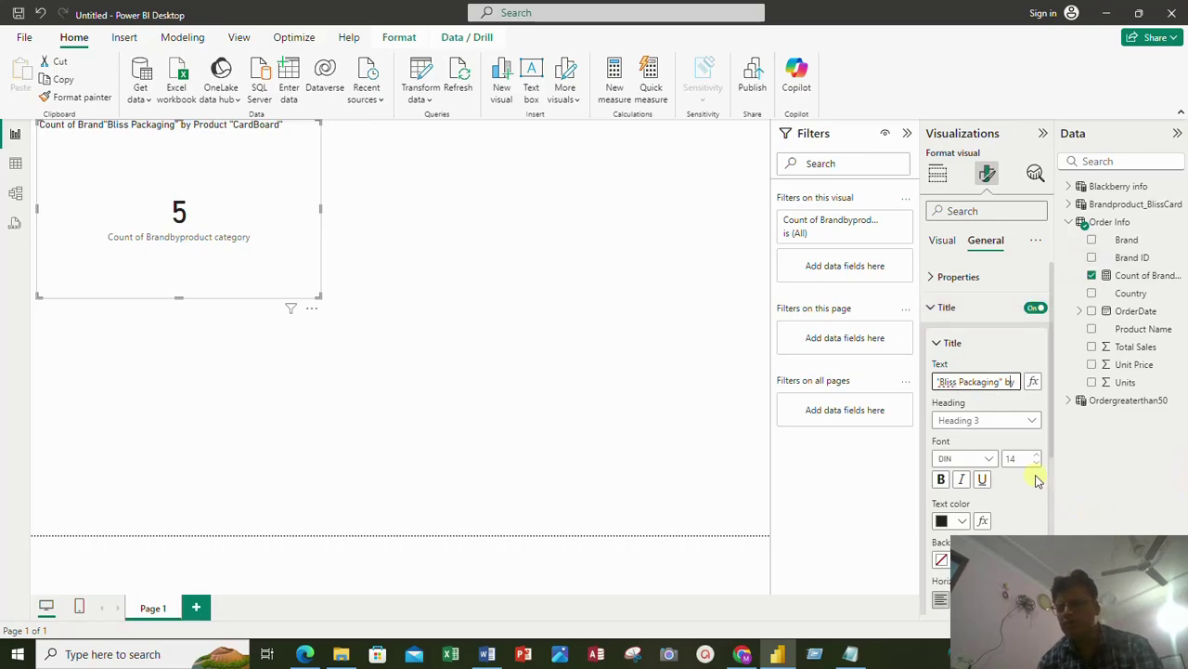
Step: Set the card title's font size to 16 and its text color to blue after trying pink
left_click(1014, 459)
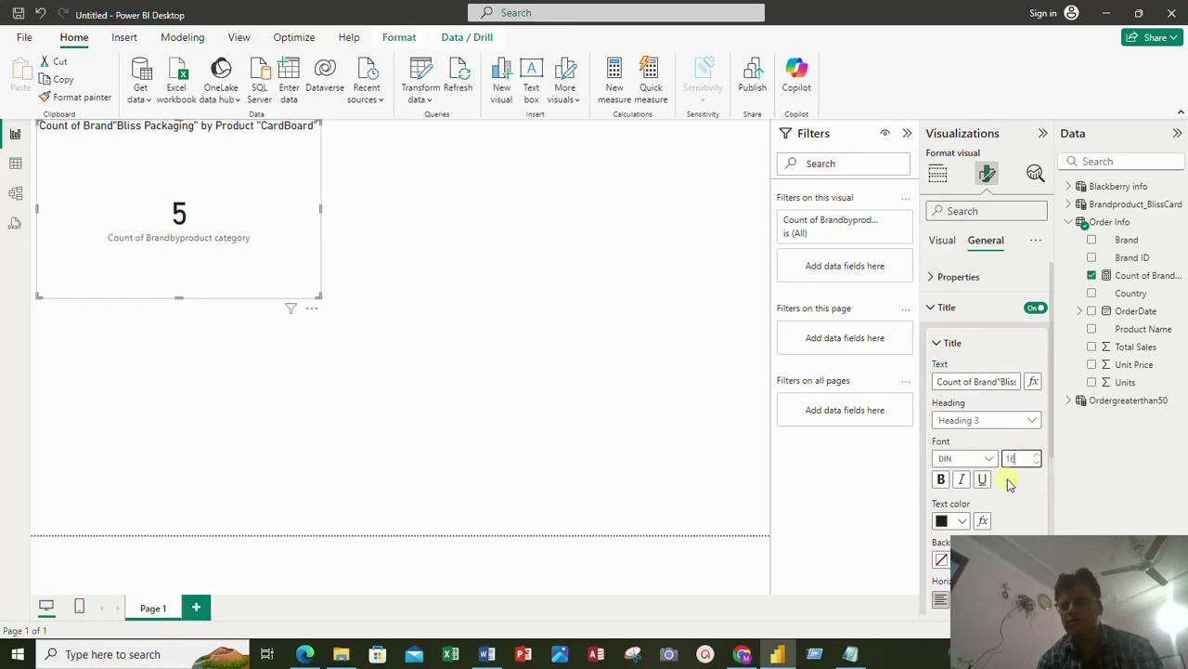
left_click(962, 520)
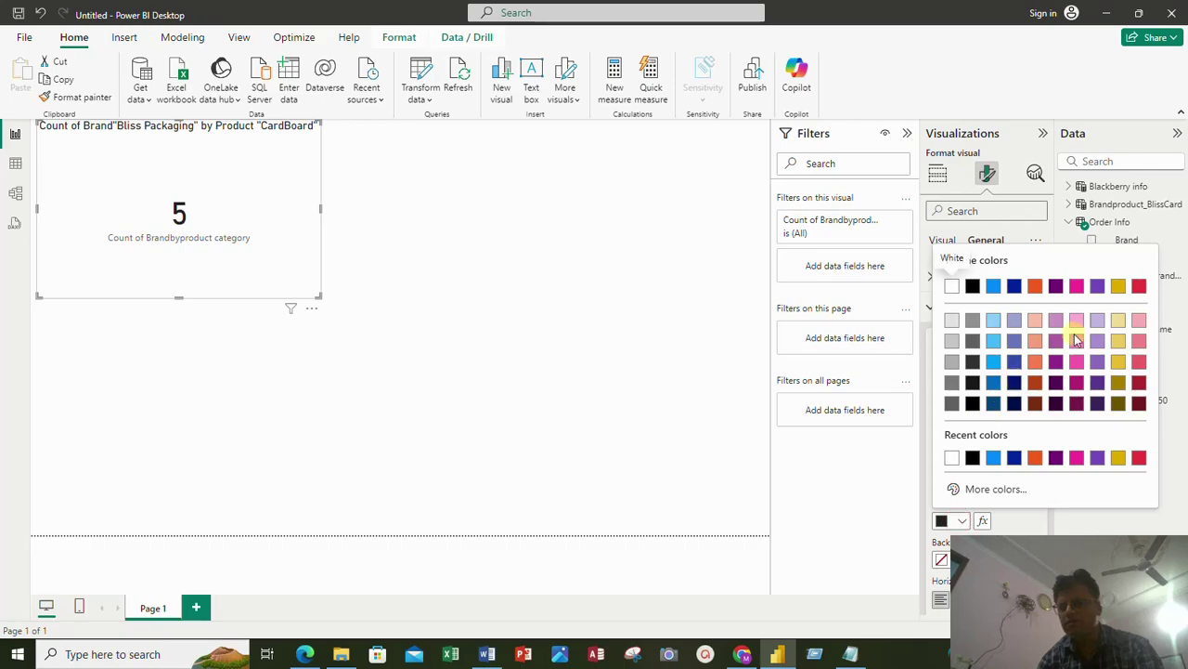
left_click(1076, 459)
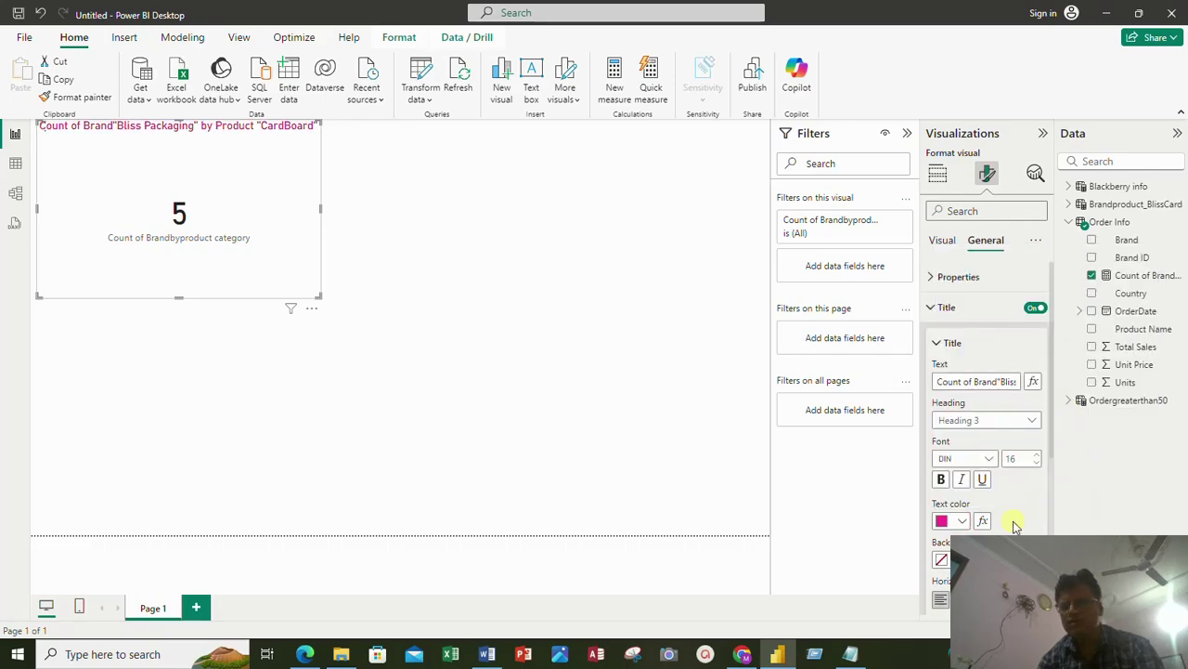
left_click(962, 521)
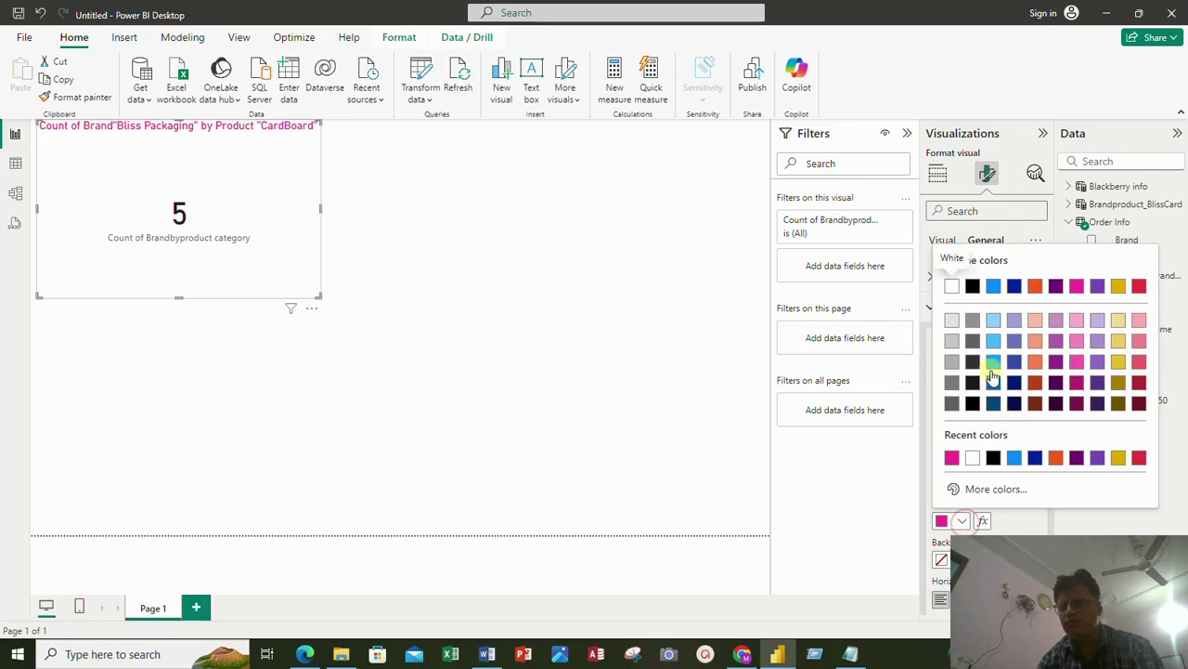
left_click(1014, 457)
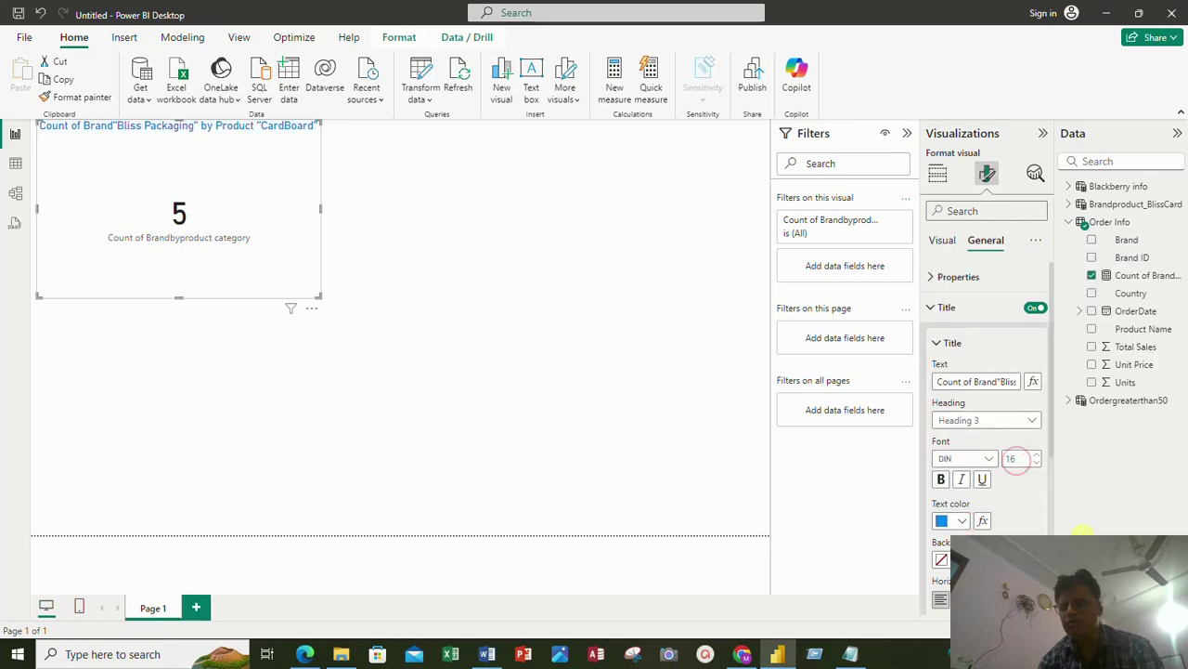
scroll(1048, 526, "down", 3)
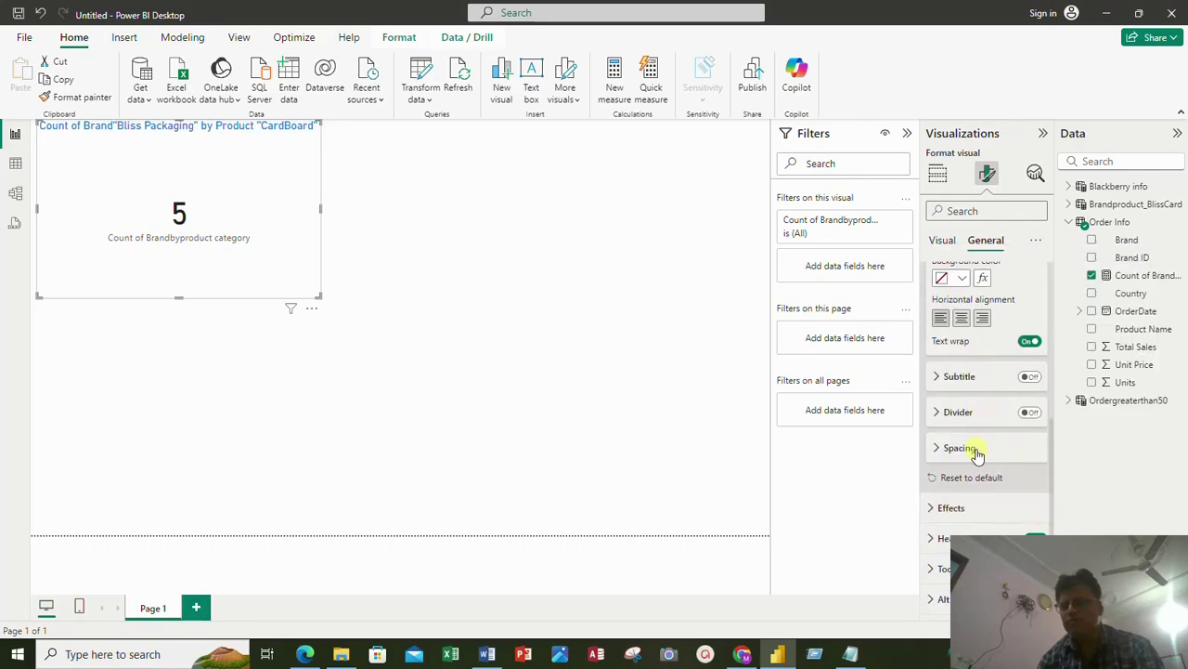
scroll(970, 455, "up", 3)
scroll(982, 443, "down", 3)
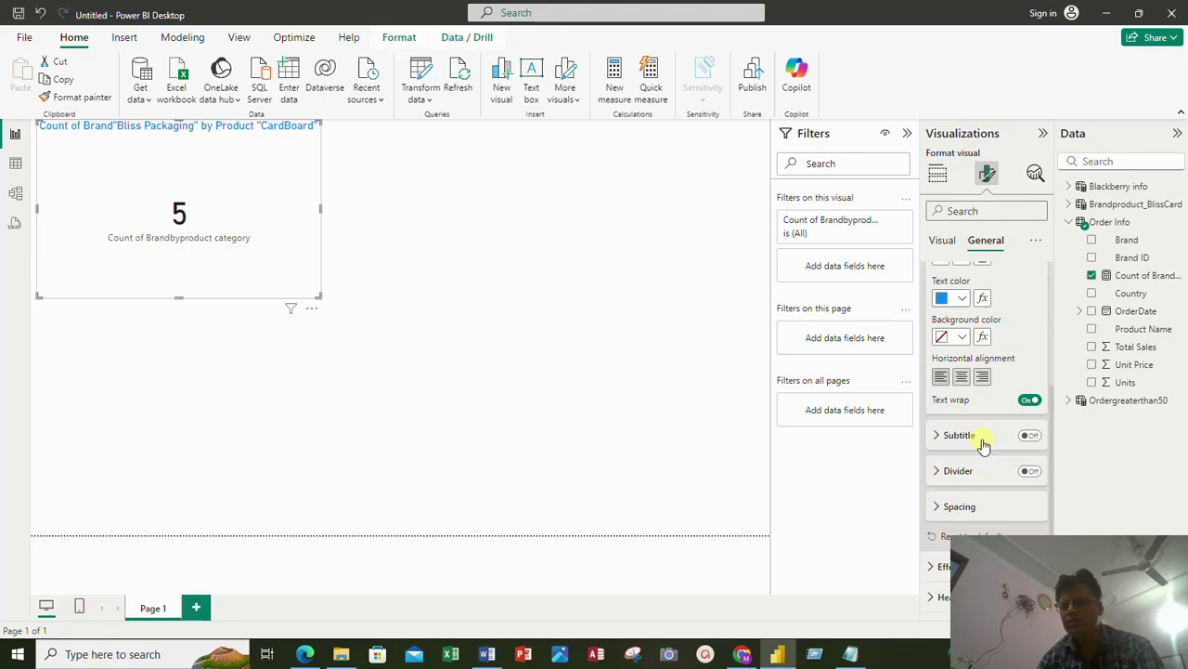
Step: Center the card's title horizontally and shrink the card to a smaller width and height
left_click(961, 379)
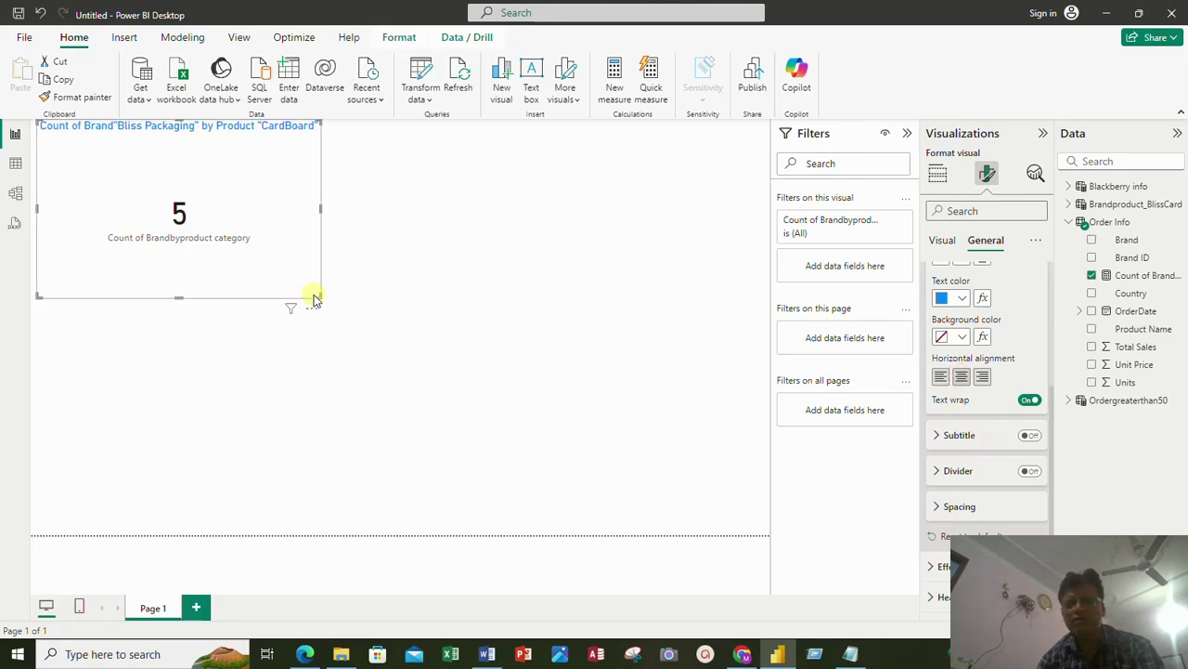
left_click_drag(316, 296, 290, 217)
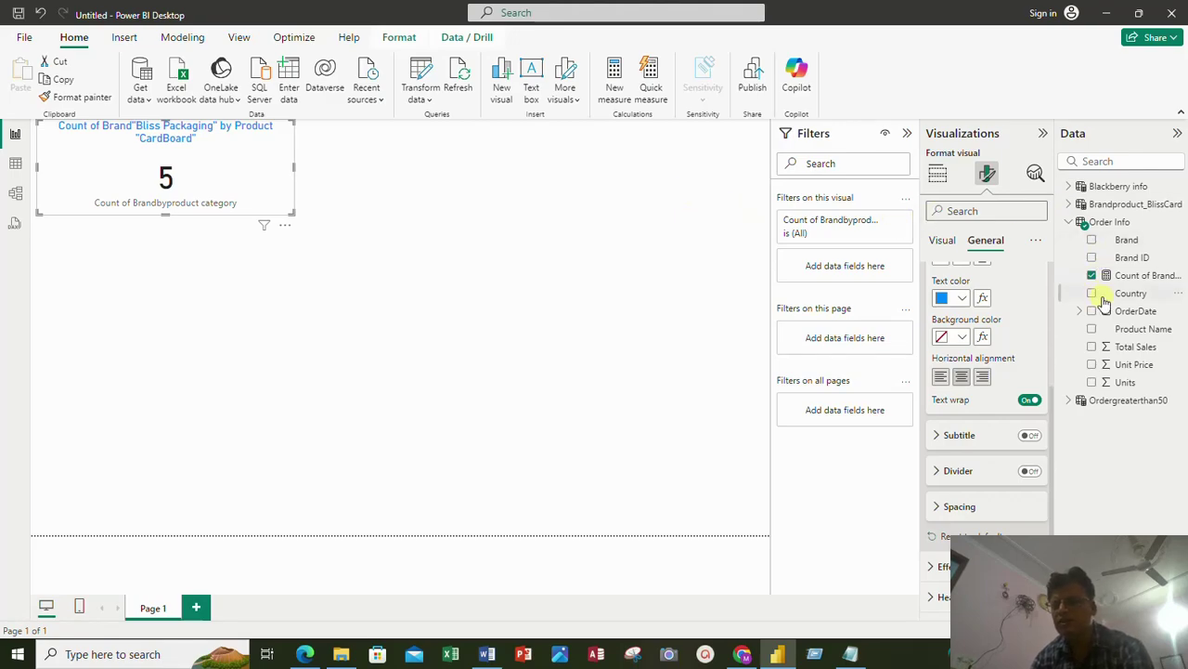
Step: Insert a matrix visual below the card, add the Count of Brandbyproduct category measure as its values and enlarge it
left_click(938, 174)
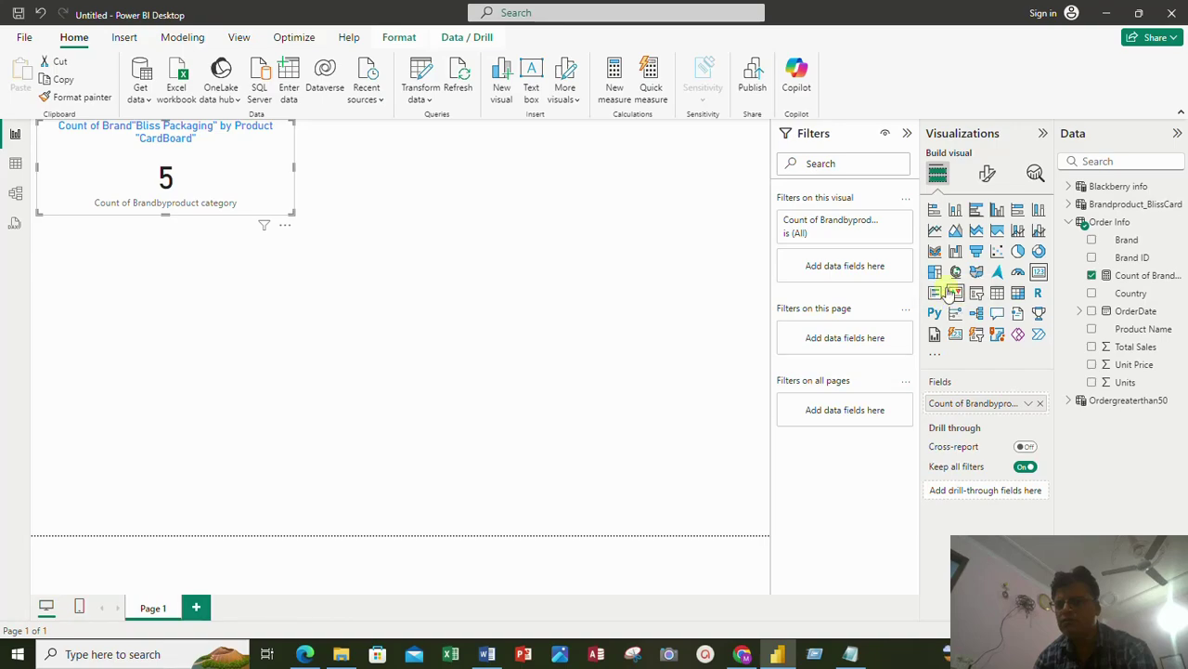
left_click(1017, 295)
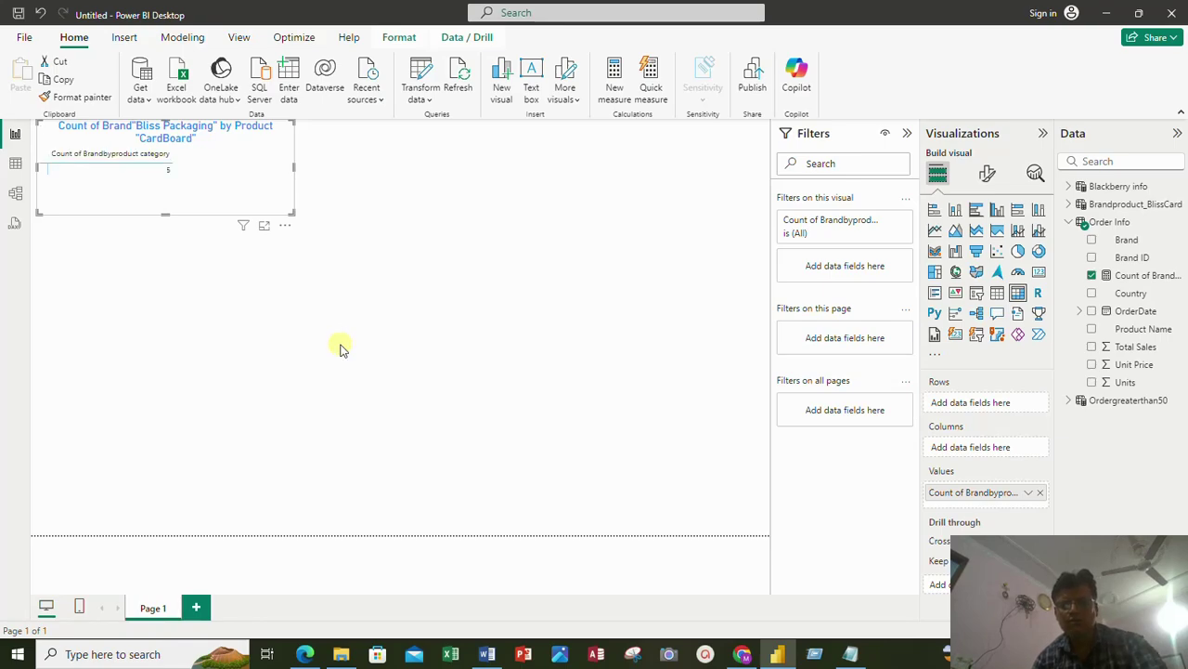
key("ctrl+z")
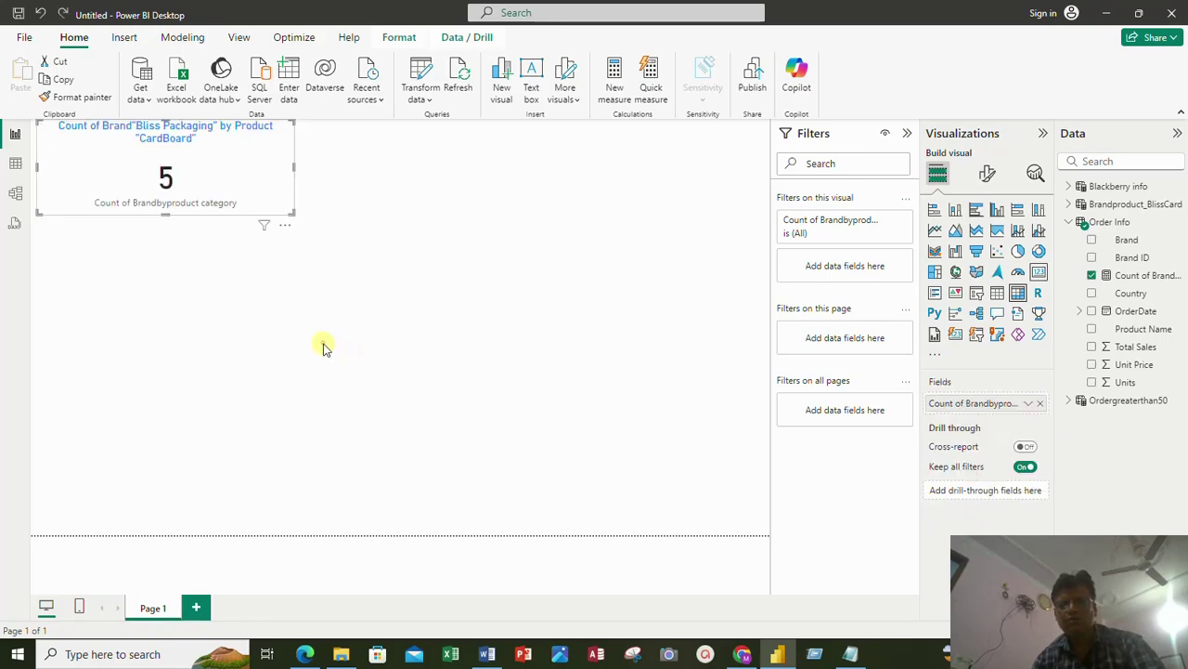
left_click(323, 347)
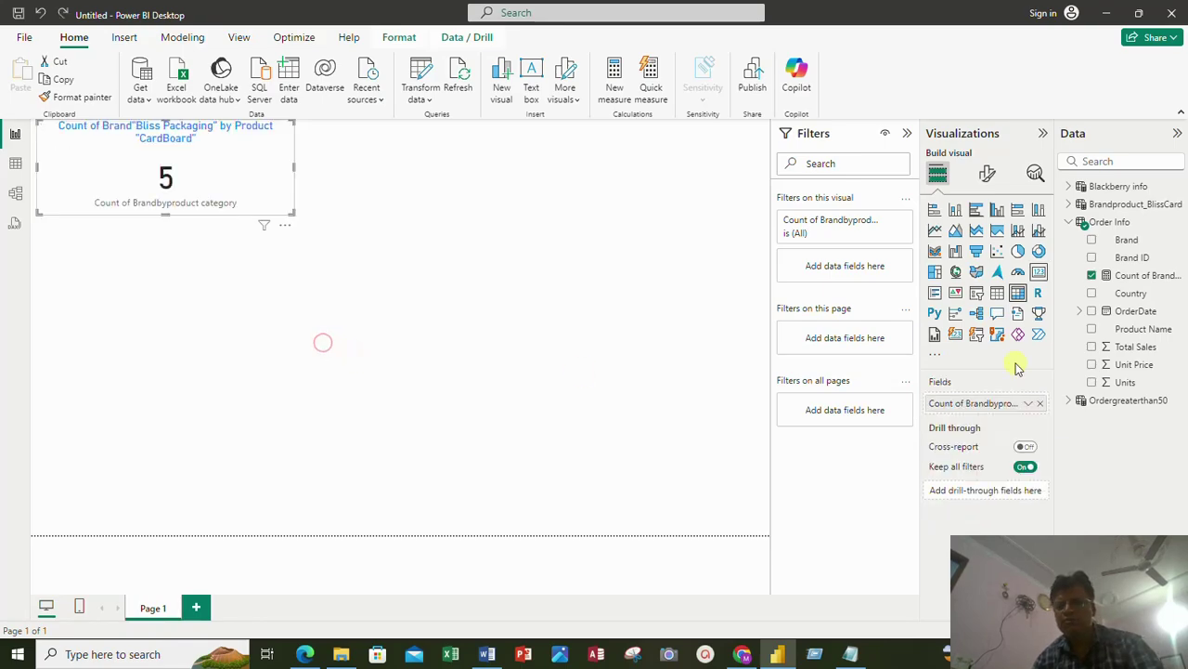
left_click(1017, 296)
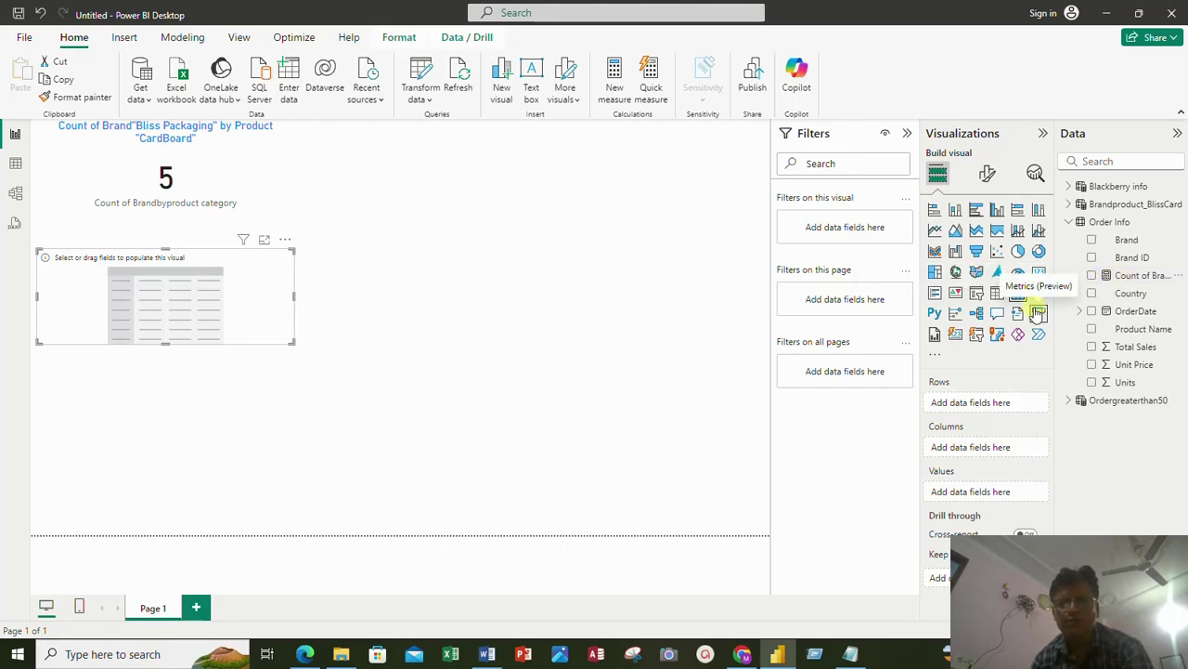
left_click(1092, 276)
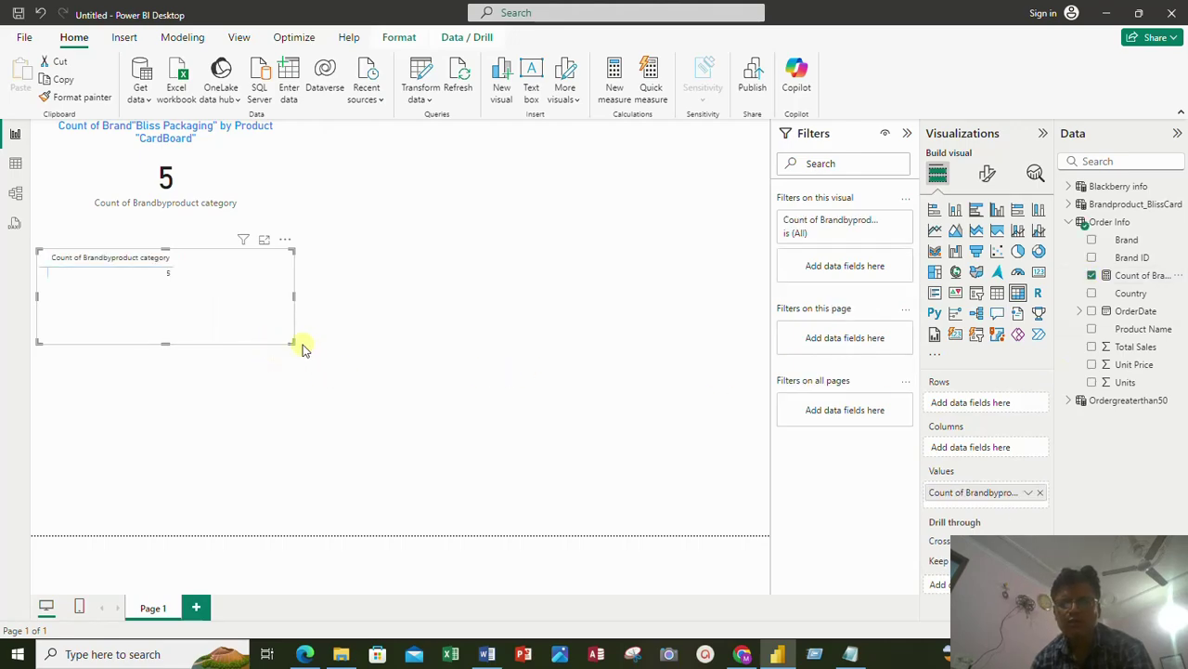
left_click_drag(293, 343, 342, 370)
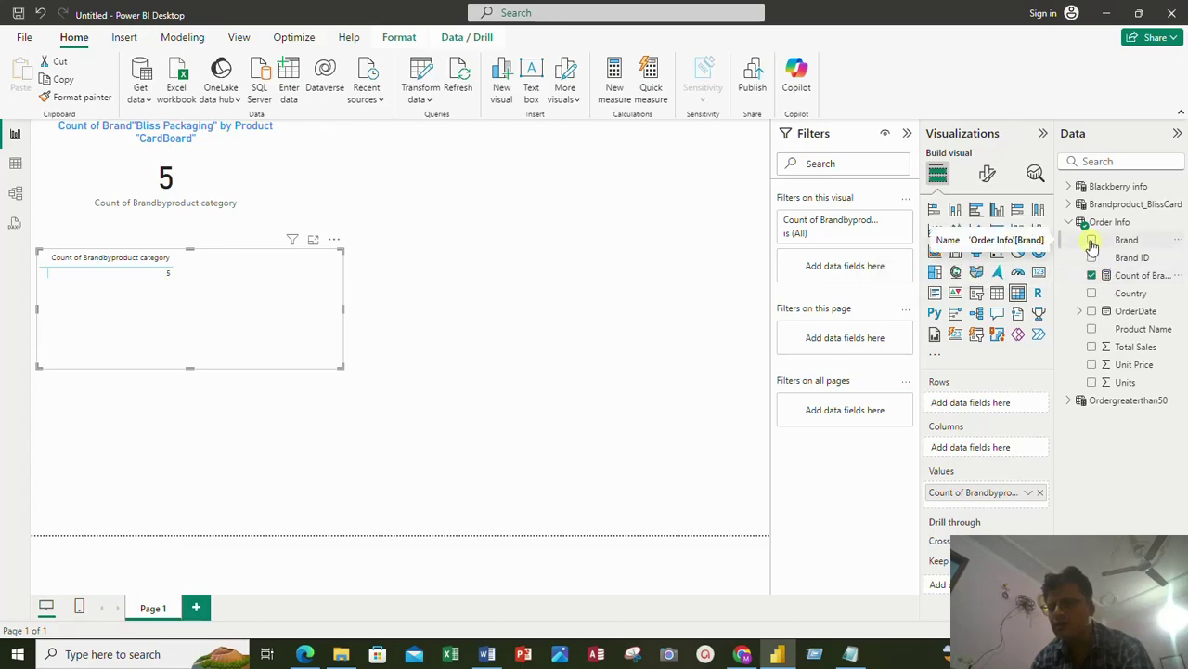
Step: Add Brand as the matrix rows and Country as its columns, and widen the matrix
left_click(1093, 241)
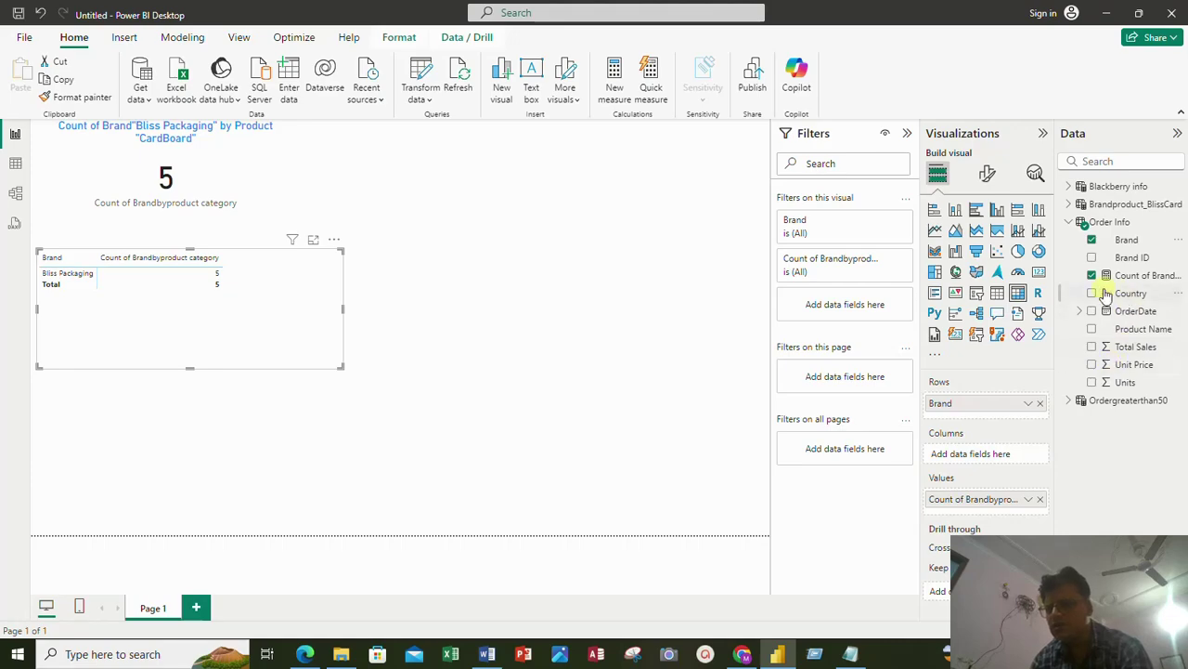
left_click(1093, 294)
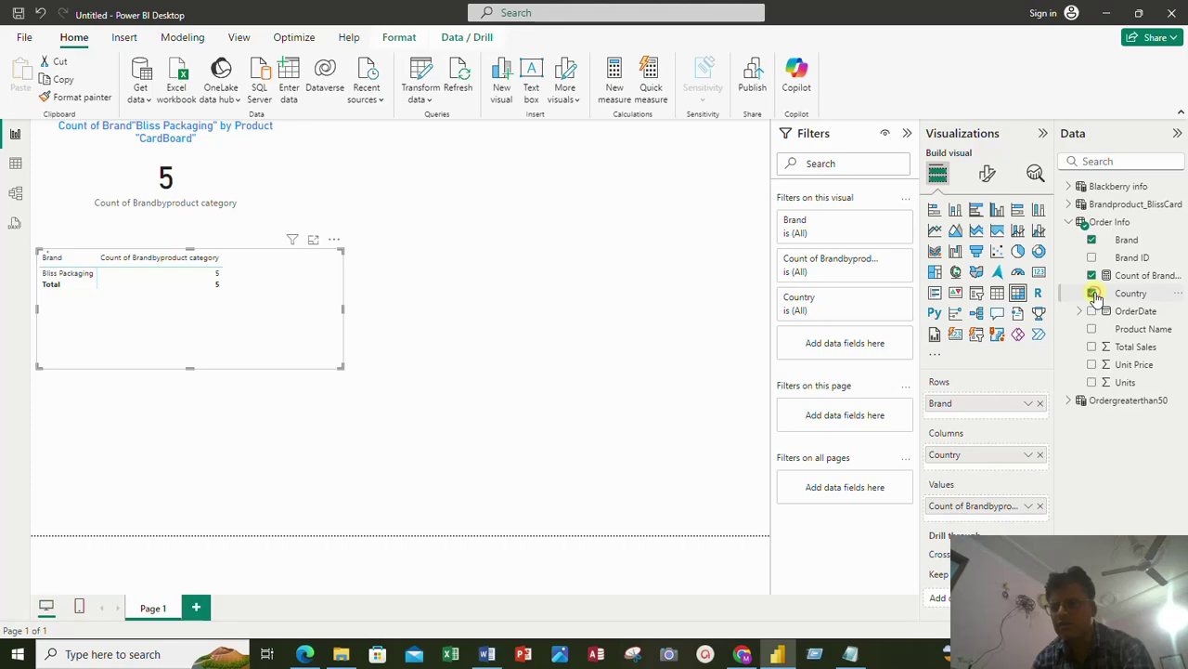
left_click(1093, 294)
left_click(1093, 295)
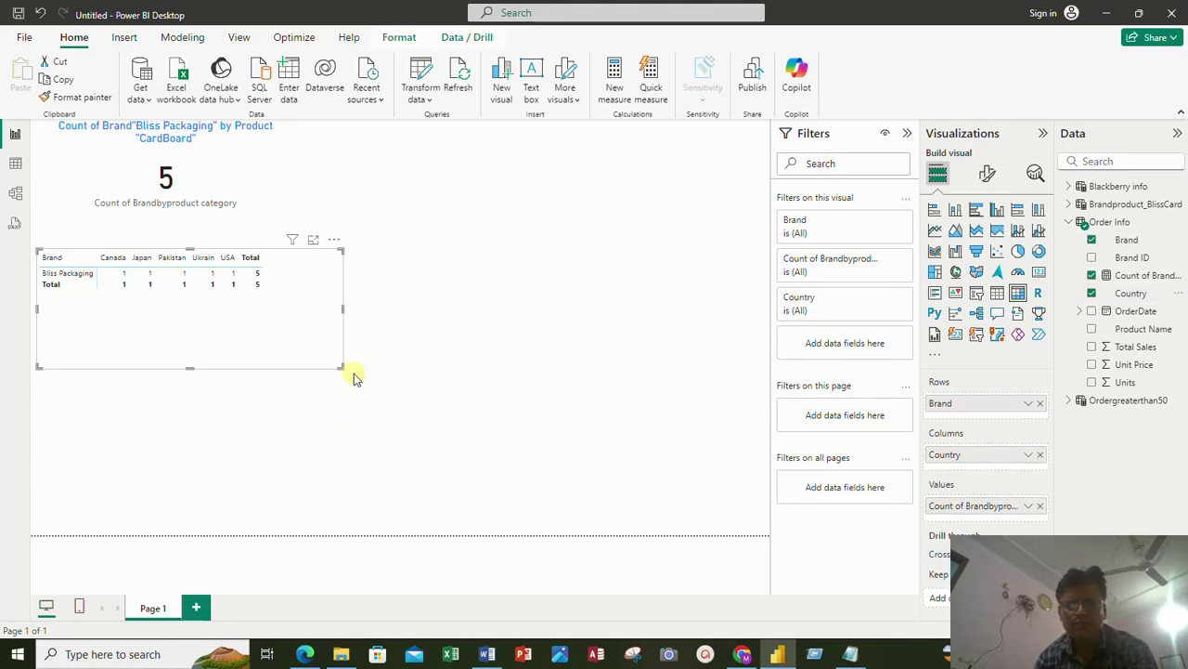
left_click_drag(338, 367, 400, 371)
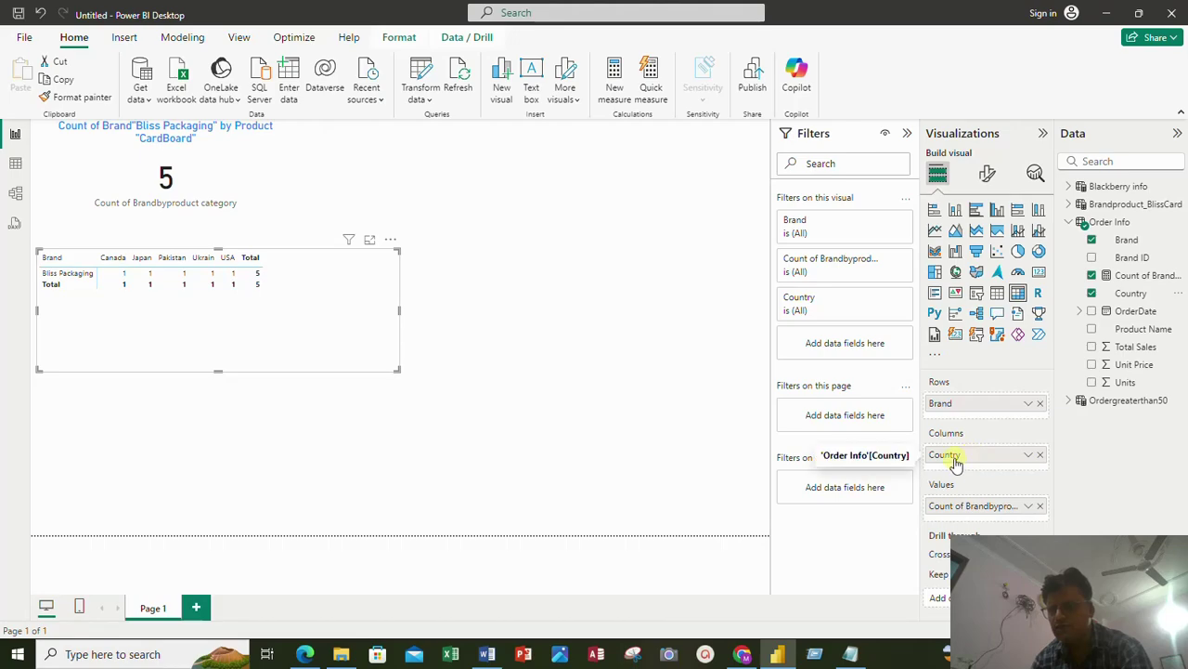
Step: Try to move the Country field from the matrix columns to its rows
left_click_drag(953, 455, 946, 430)
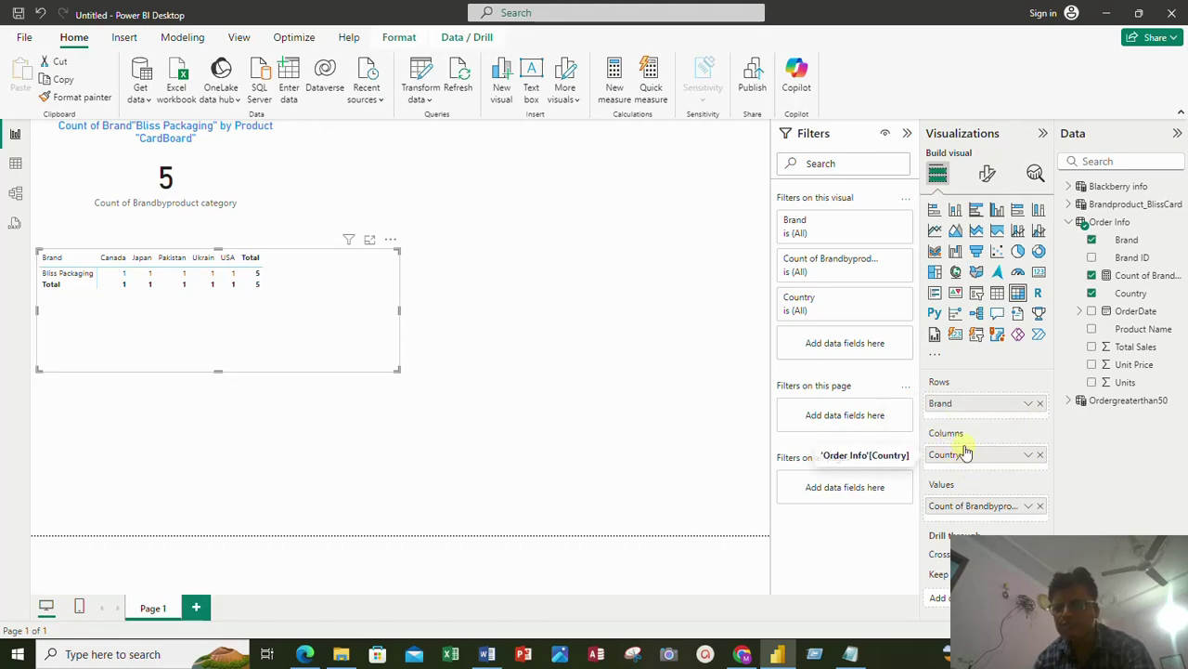
left_click_drag(962, 454, 978, 411)
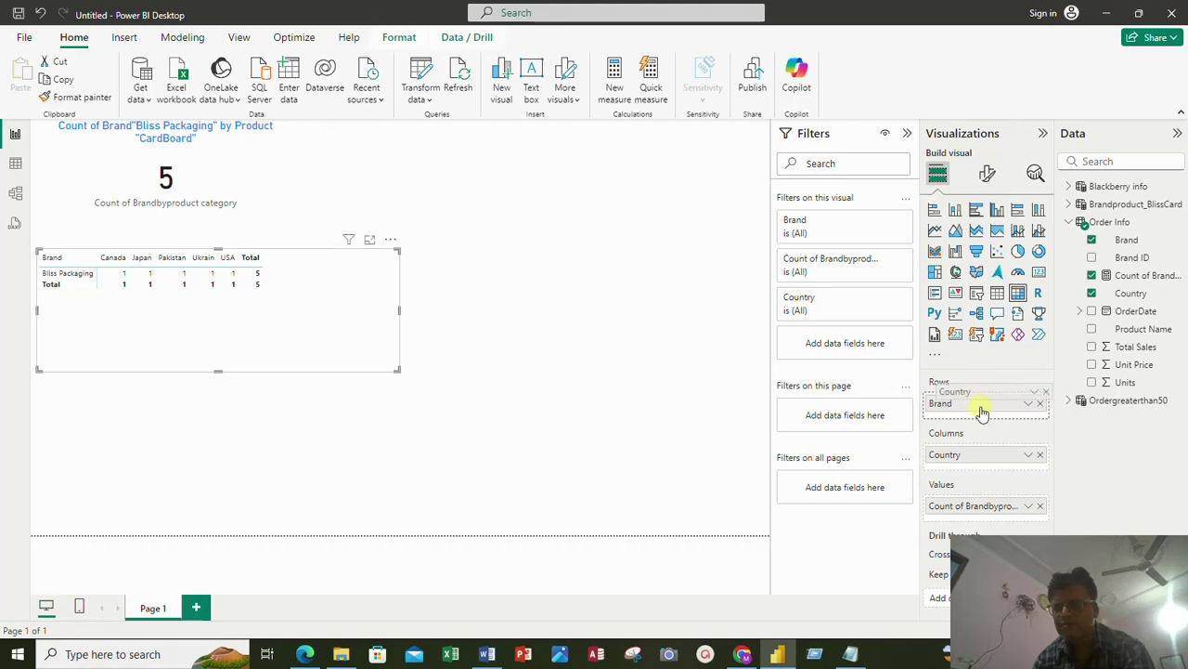
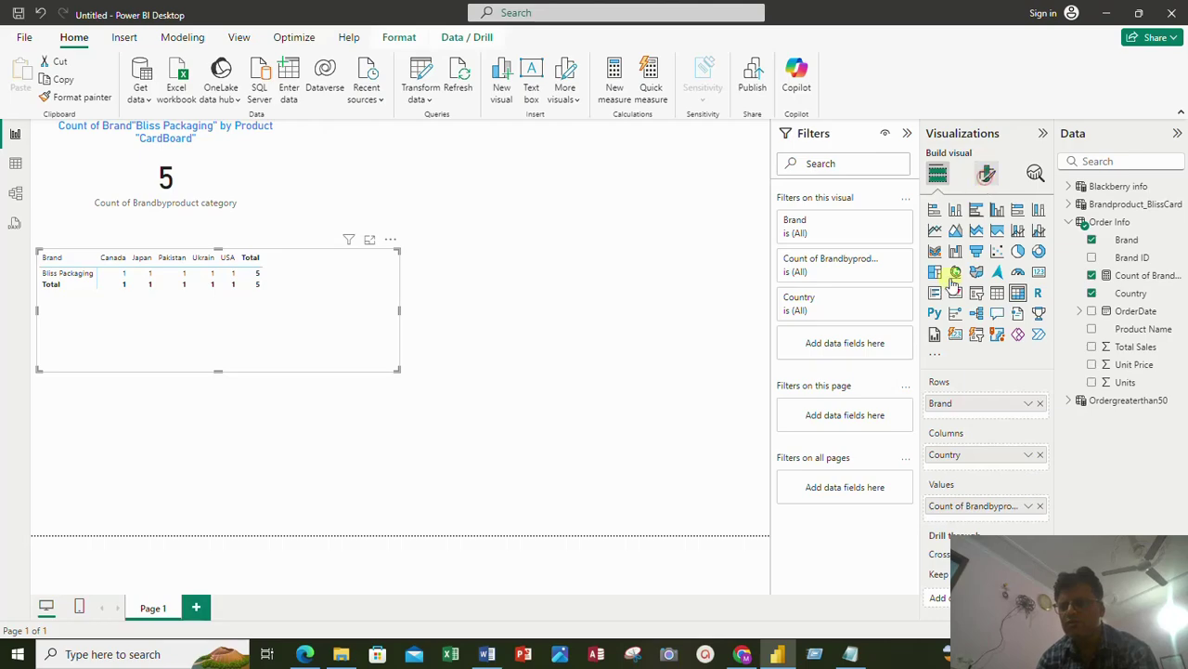
Step: Turn on the matrix title and enter Brand by Prosuct Summary as its text
left_click(986, 173)
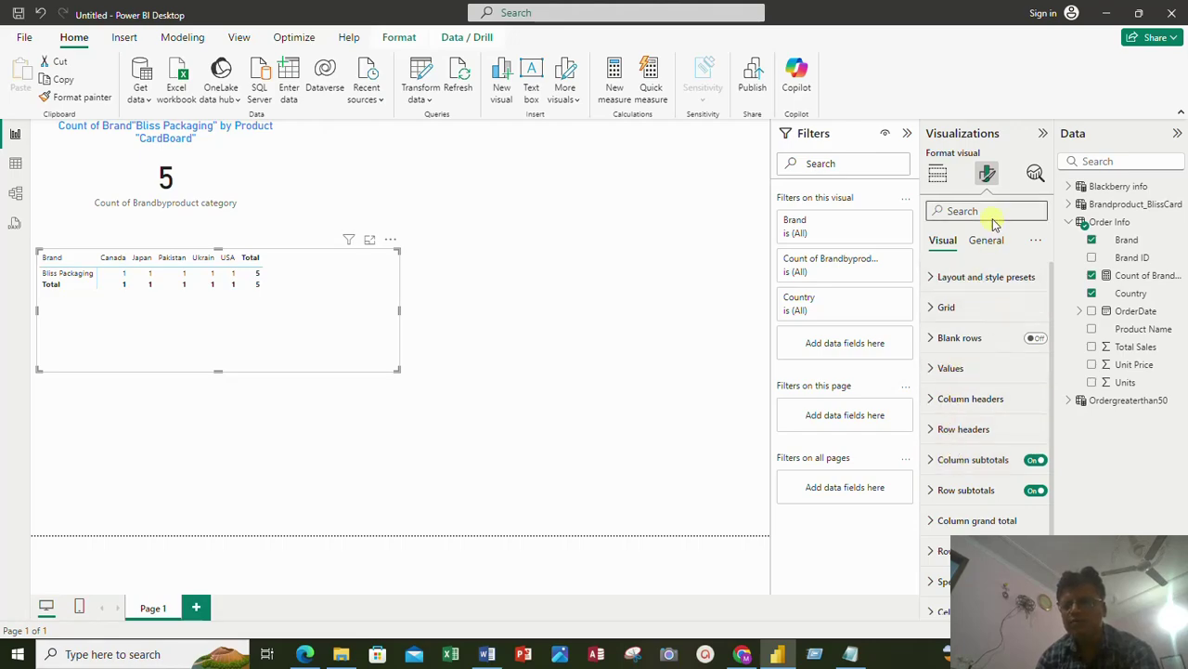
left_click(984, 243)
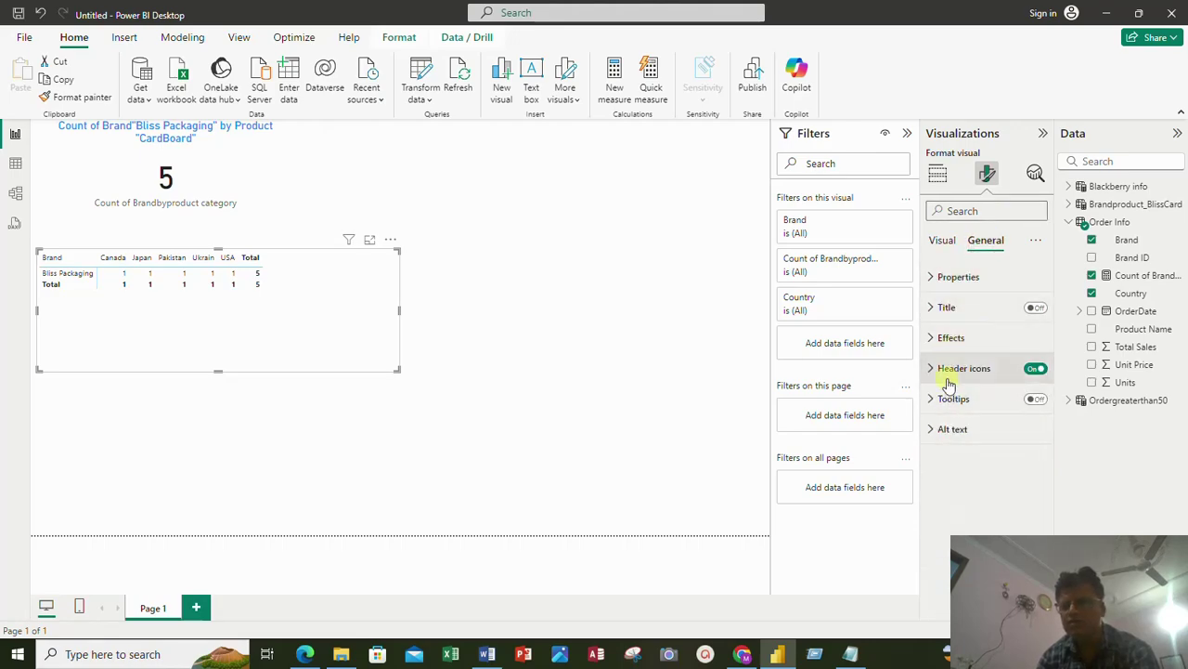
left_click(1016, 308)
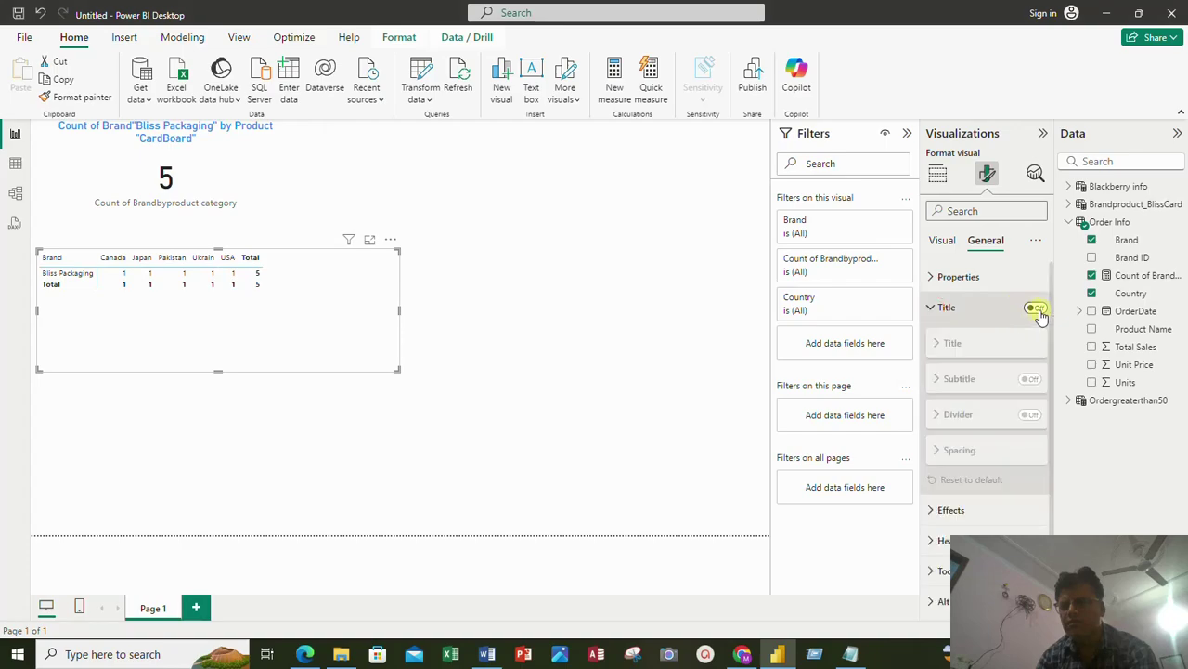
left_click(1035, 310)
left_click(968, 342)
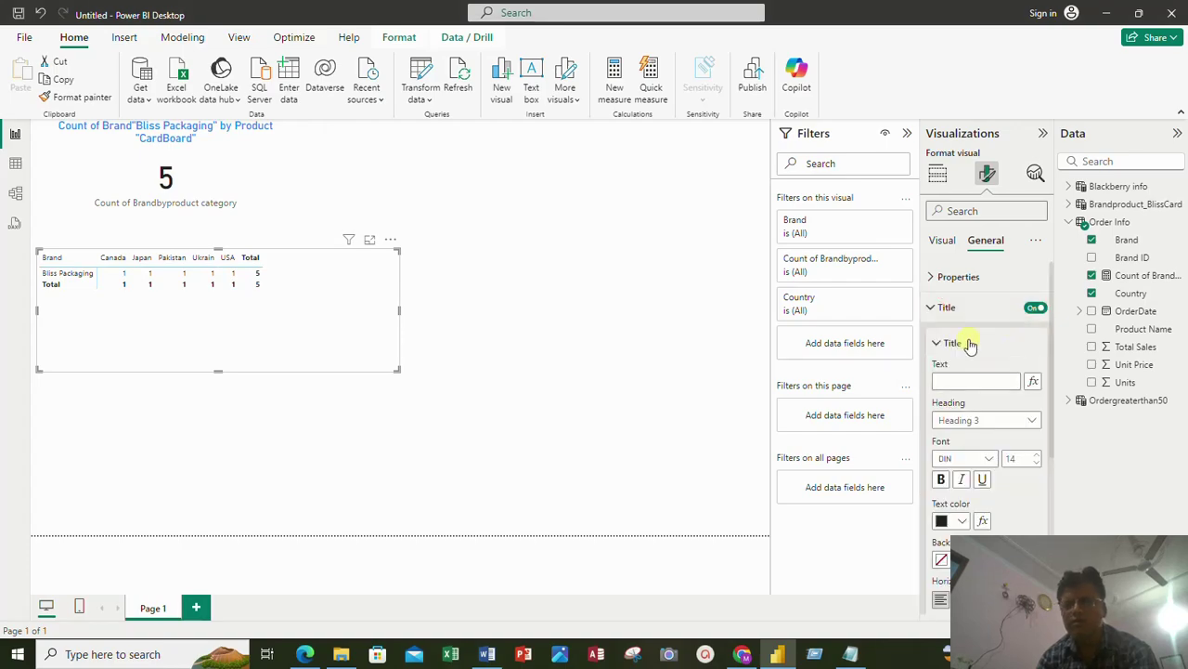
left_click(958, 380)
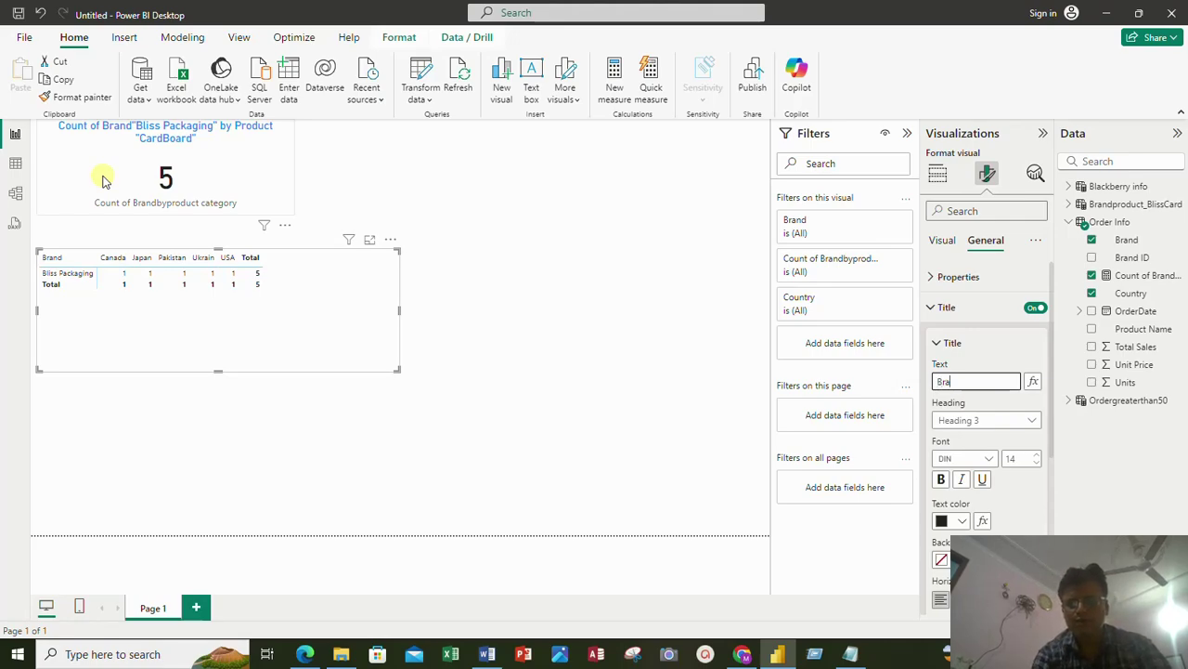
type("Brand by Prosuct")
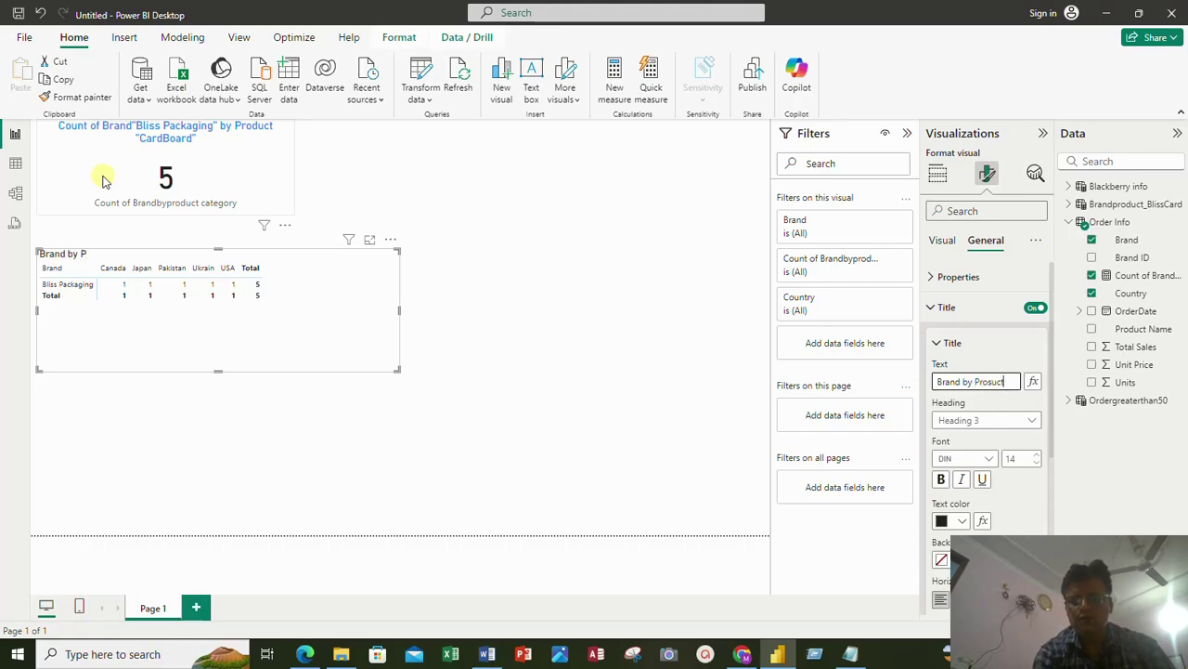
type(" Summary")
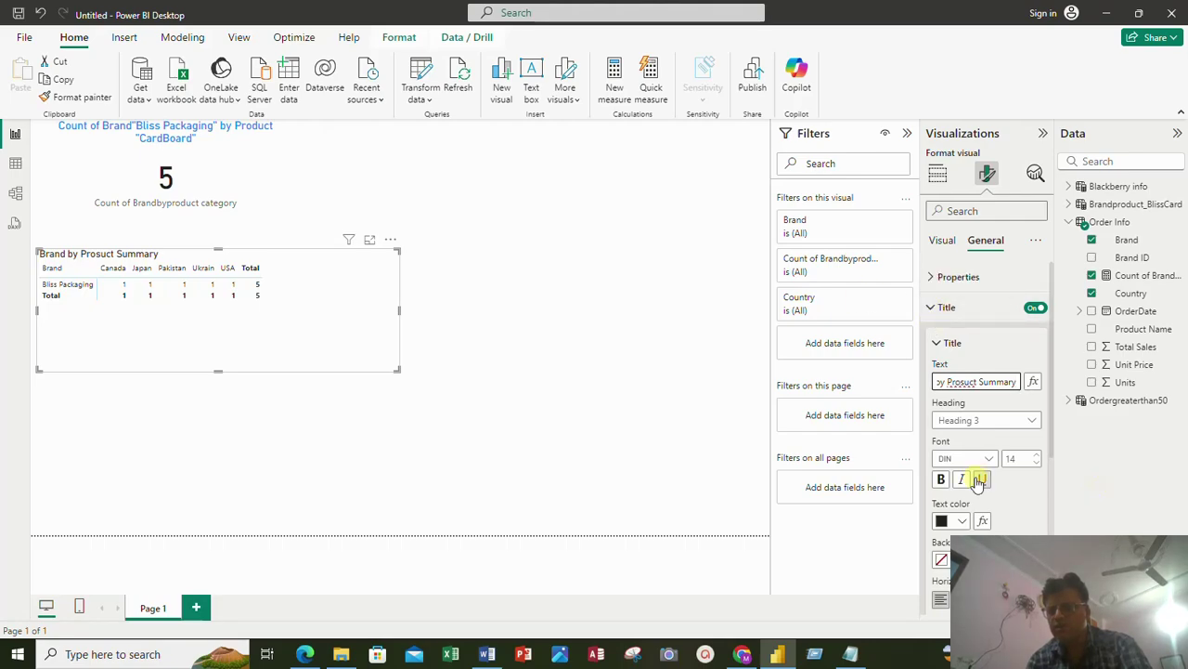
Step: Set the matrix title's text color to pink and its font size to 18
left_click(962, 522)
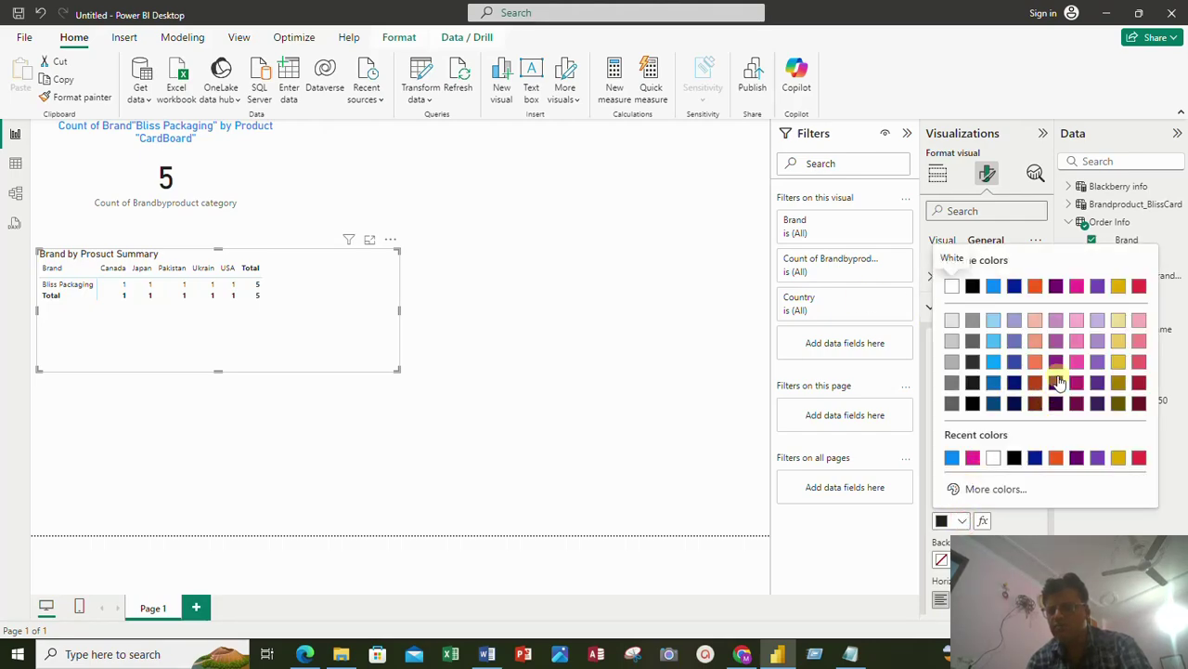
left_click(970, 455)
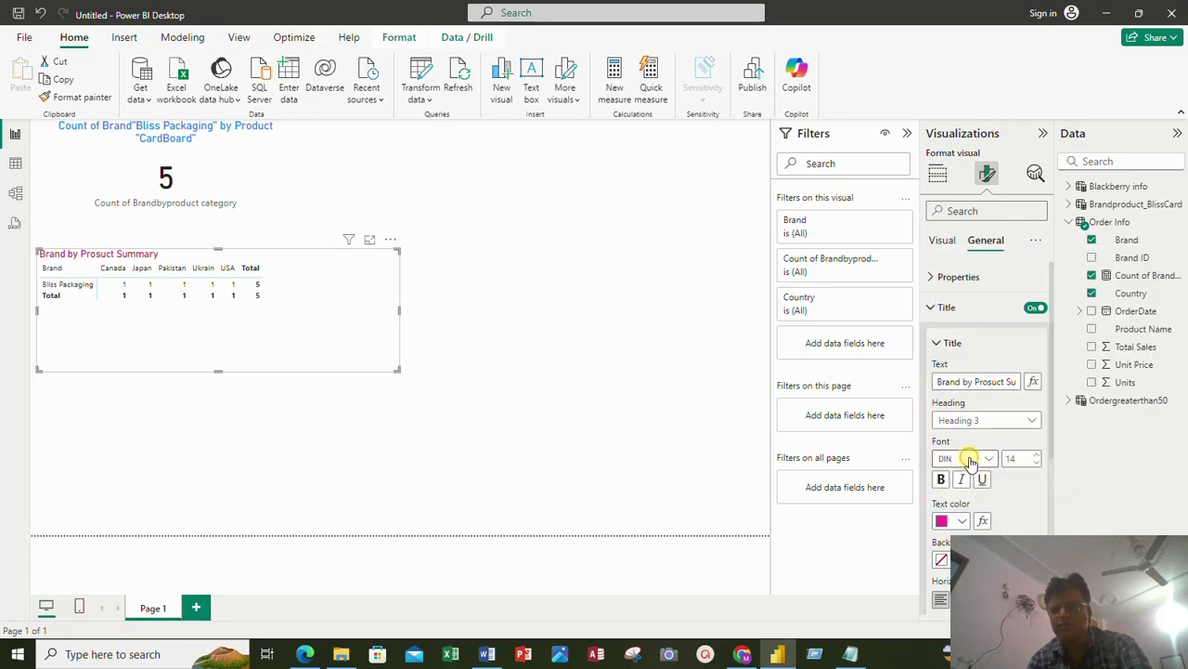
left_click(1016, 457)
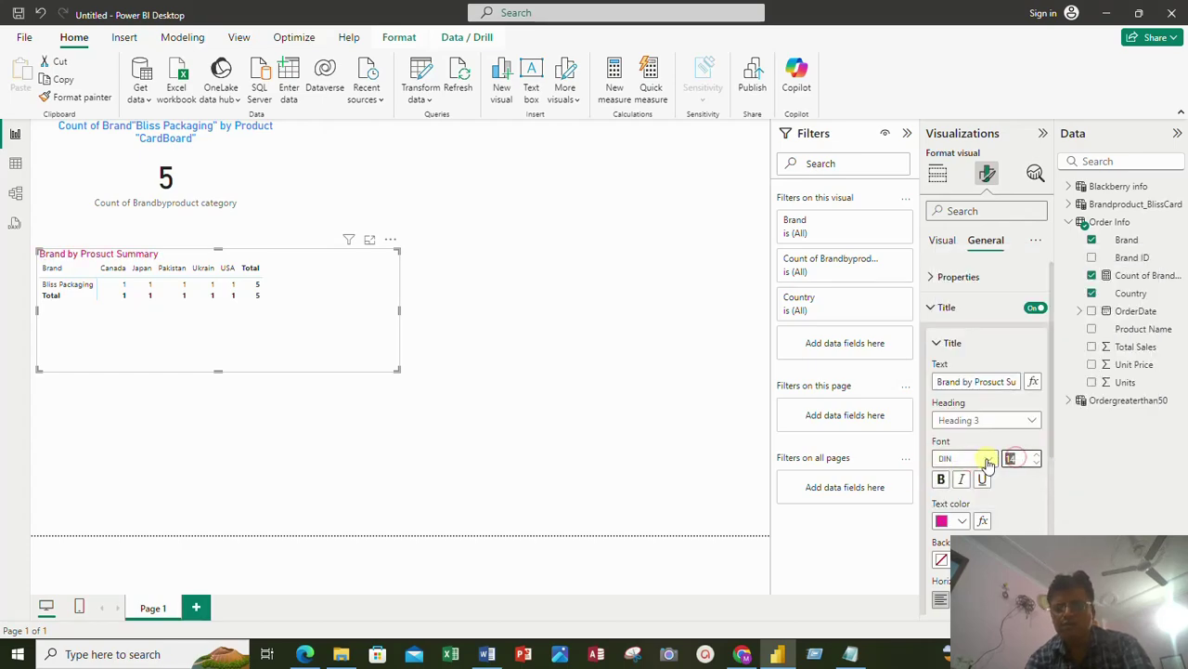
type("18")
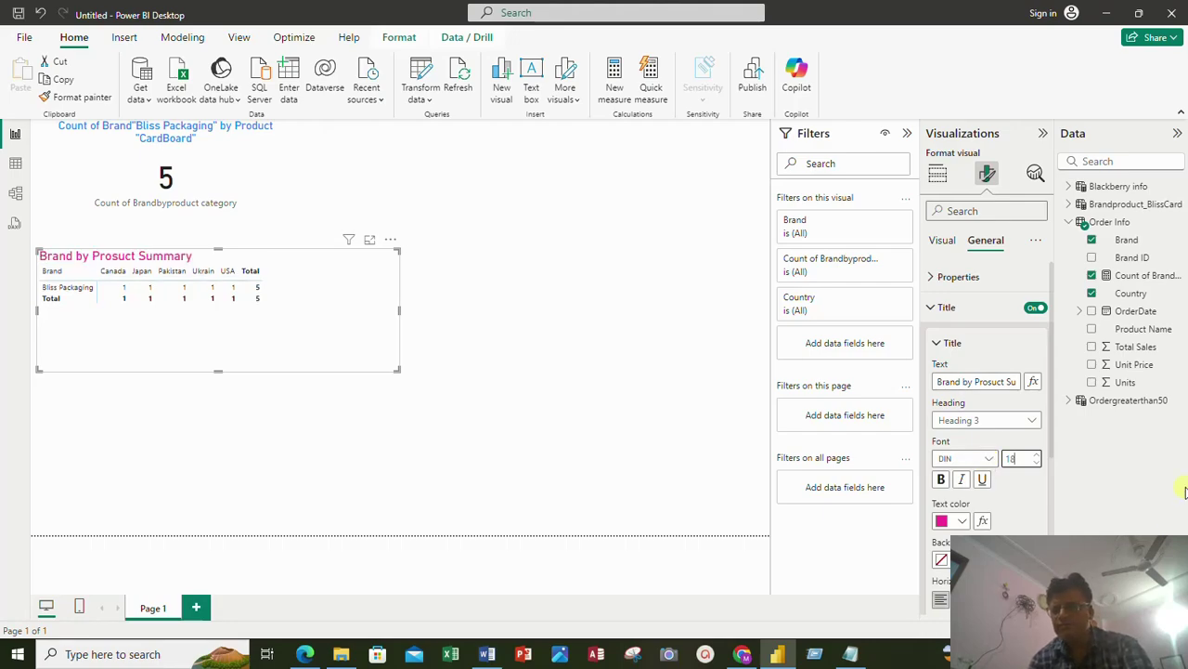
left_click(942, 307)
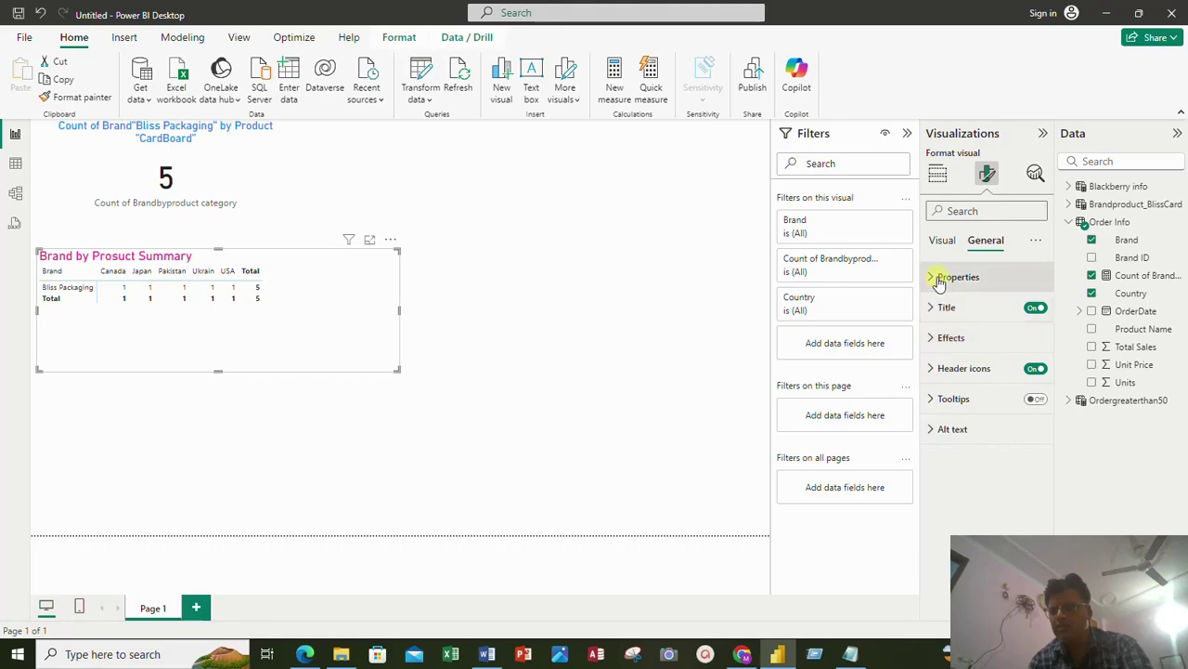
Step: Set the text color of the matrix values to black after trying light orange
left_click(942, 239)
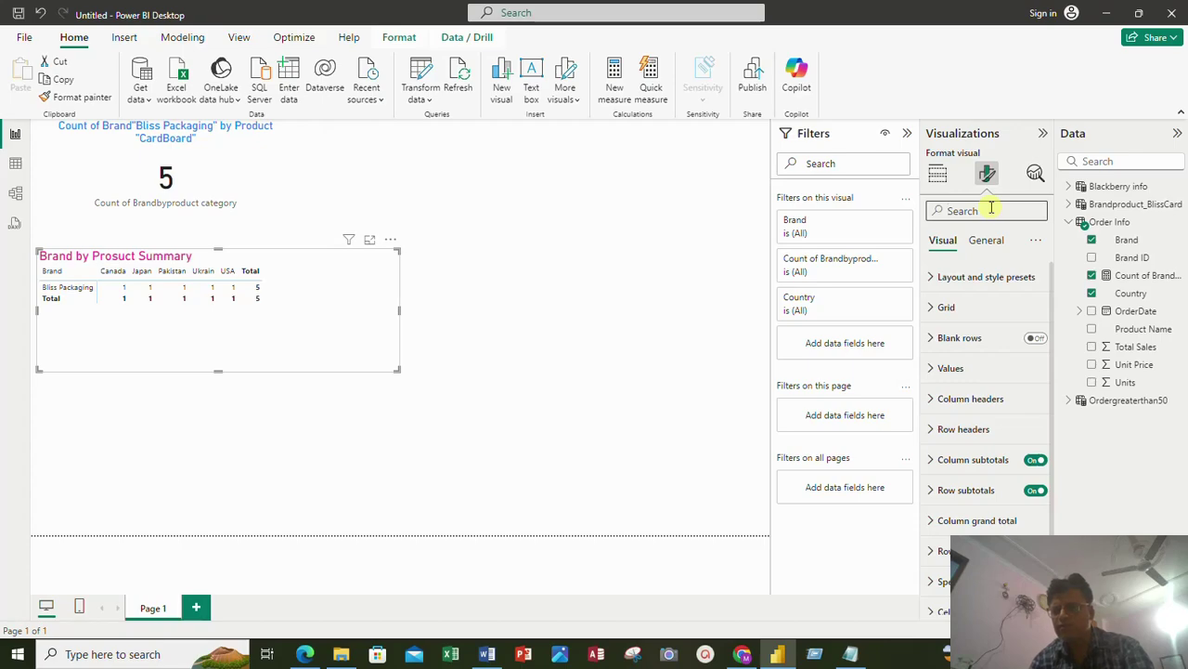
left_click(936, 368)
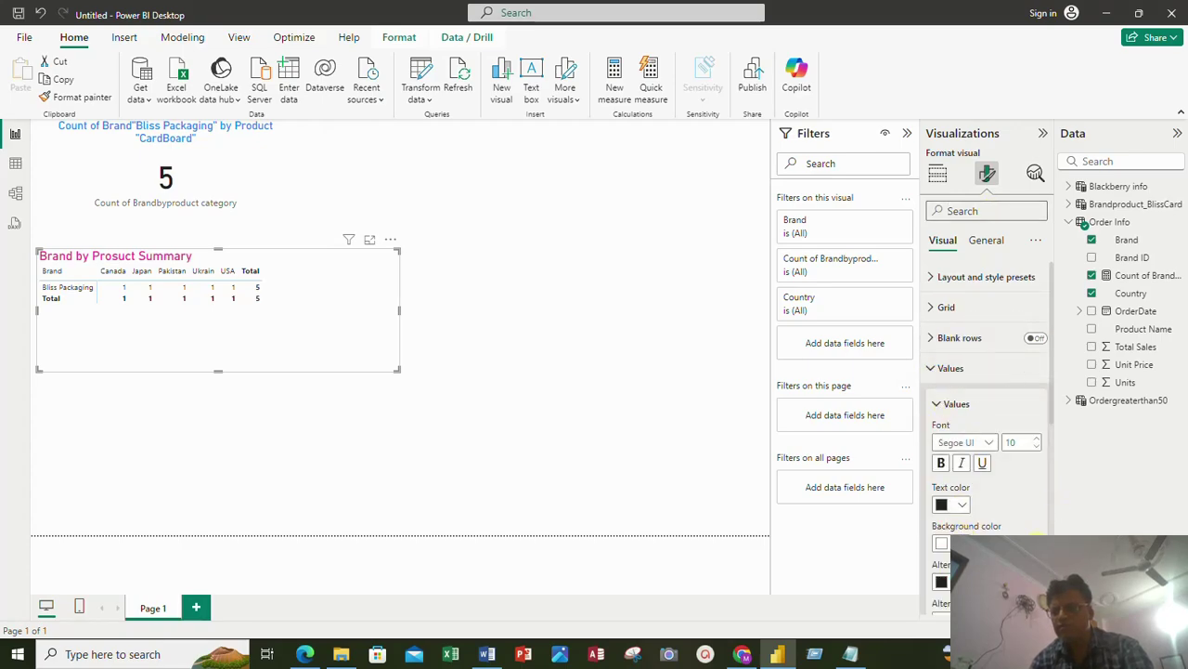
left_click(963, 504)
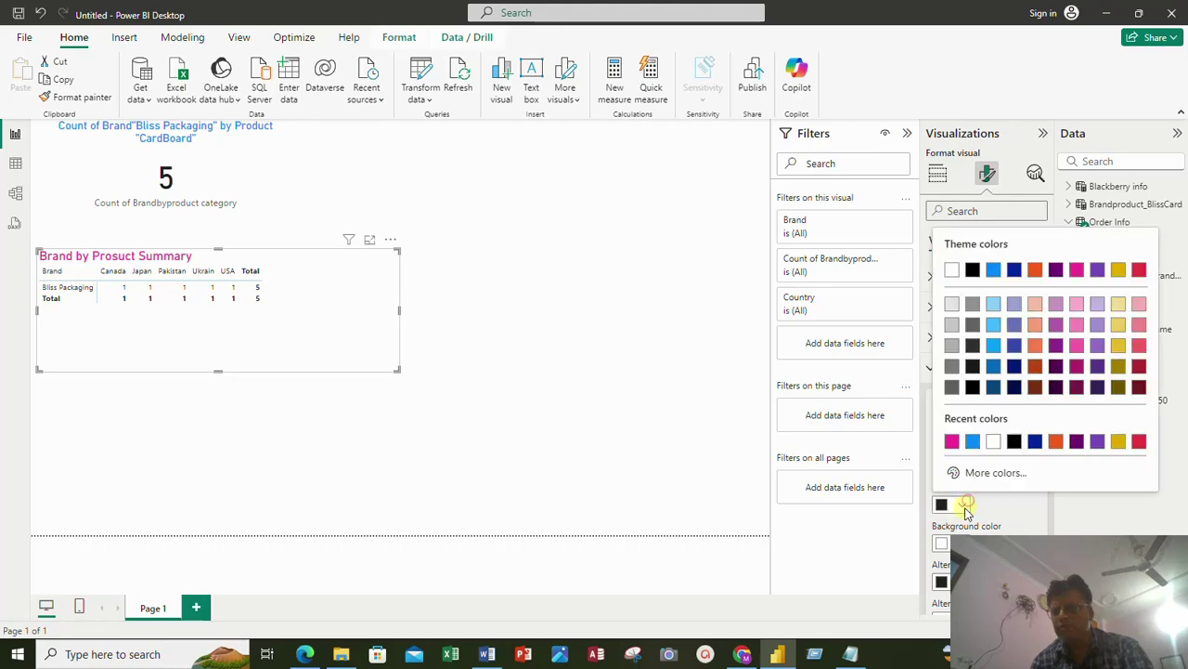
left_click(1035, 304)
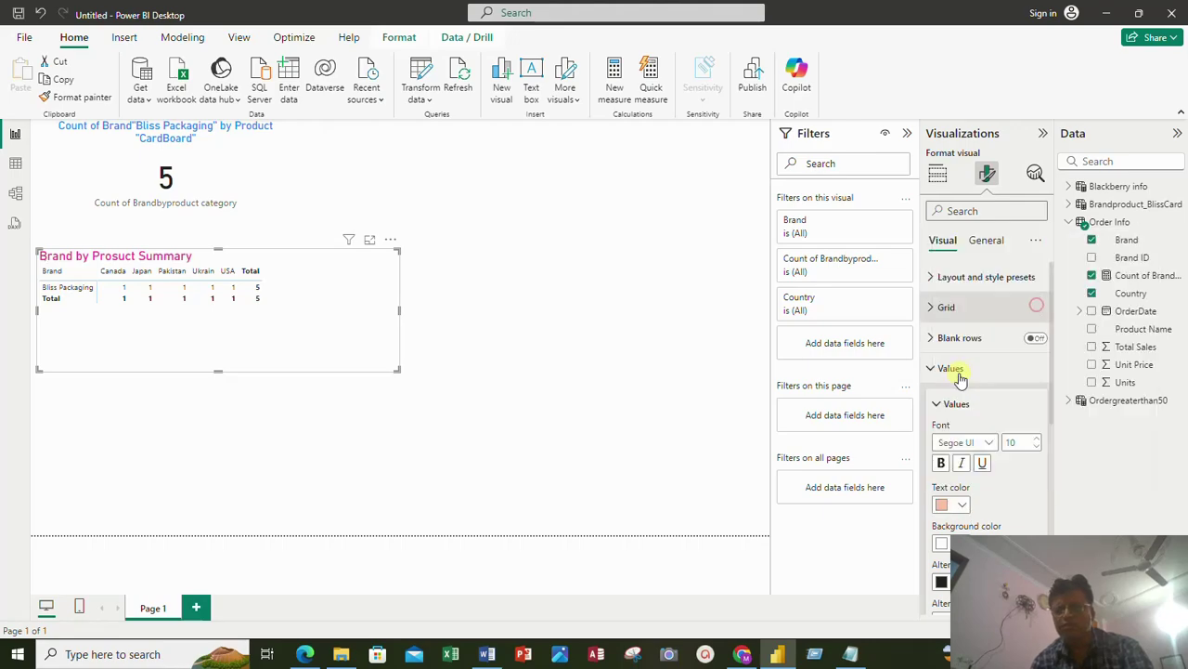
left_click(962, 504)
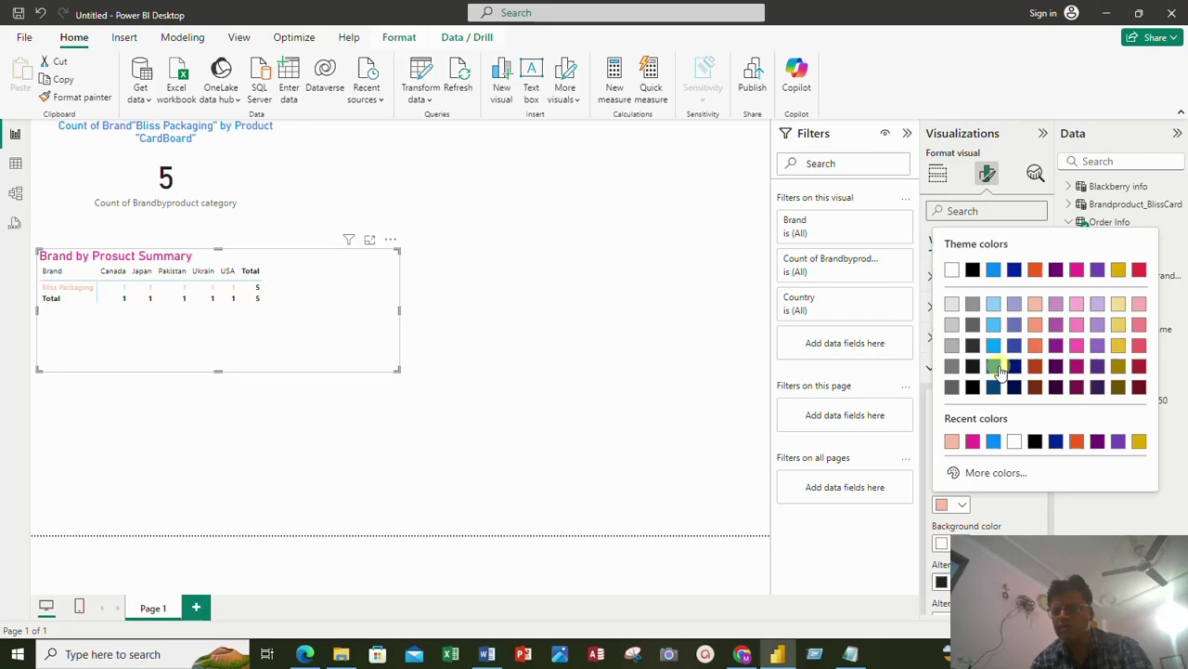
left_click(973, 270)
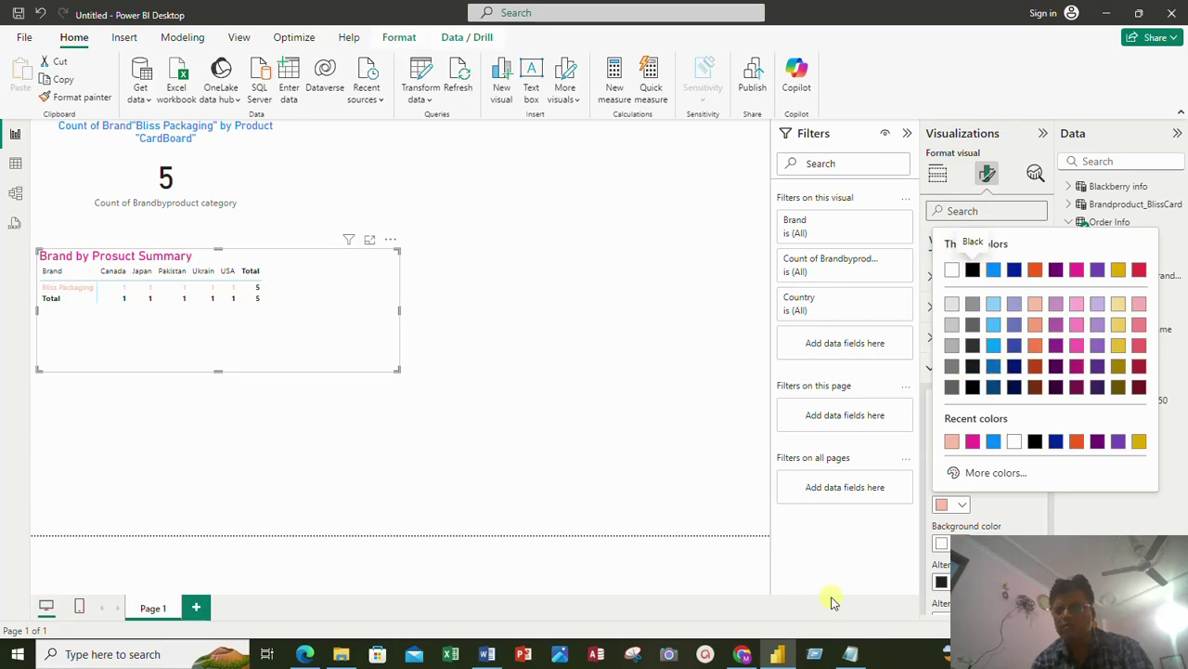
scroll(987, 390, "down", 3)
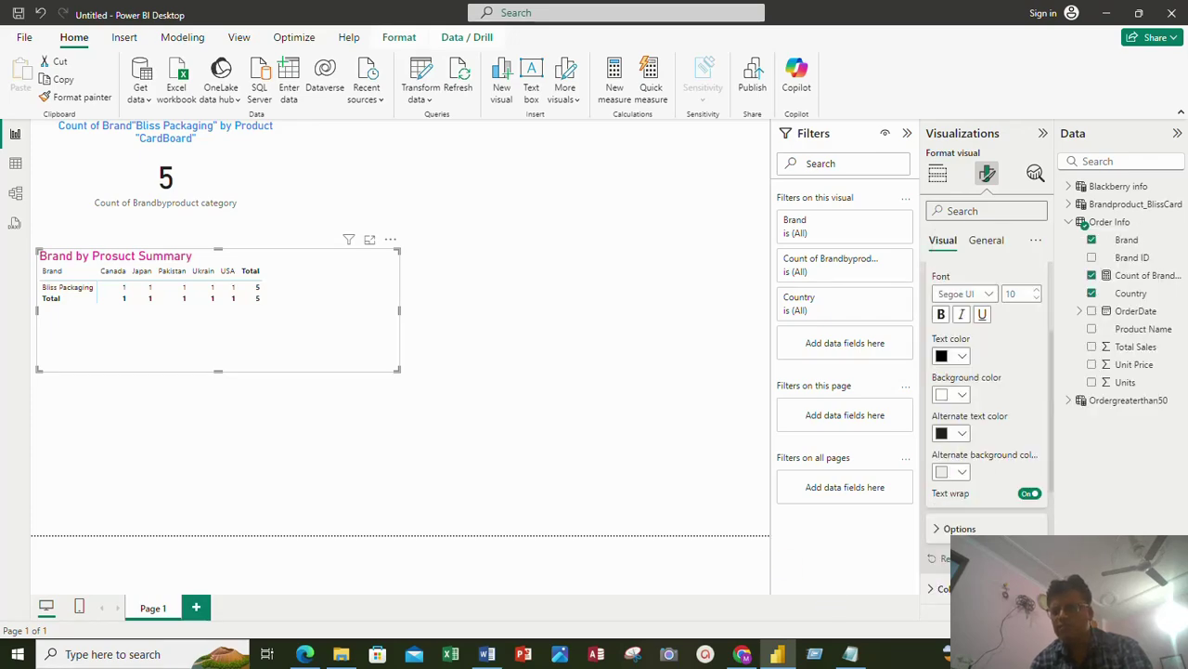
Step: Set the background color of the matrix values to light blue after trying pink
left_click(961, 395)
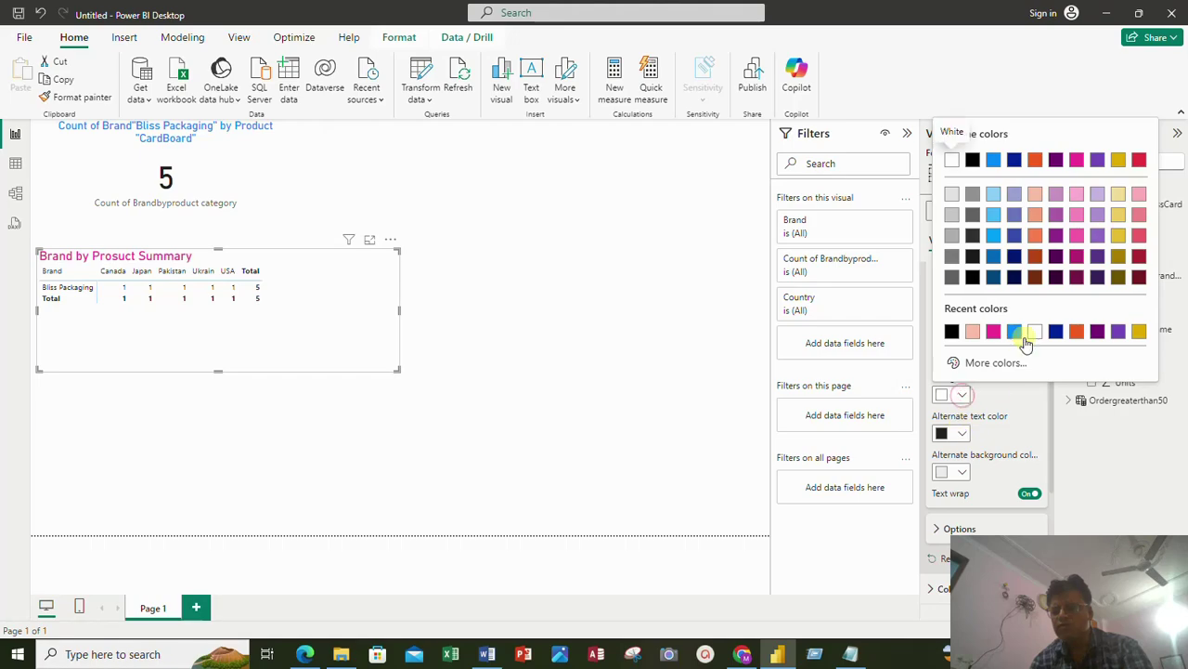
left_click(1076, 238)
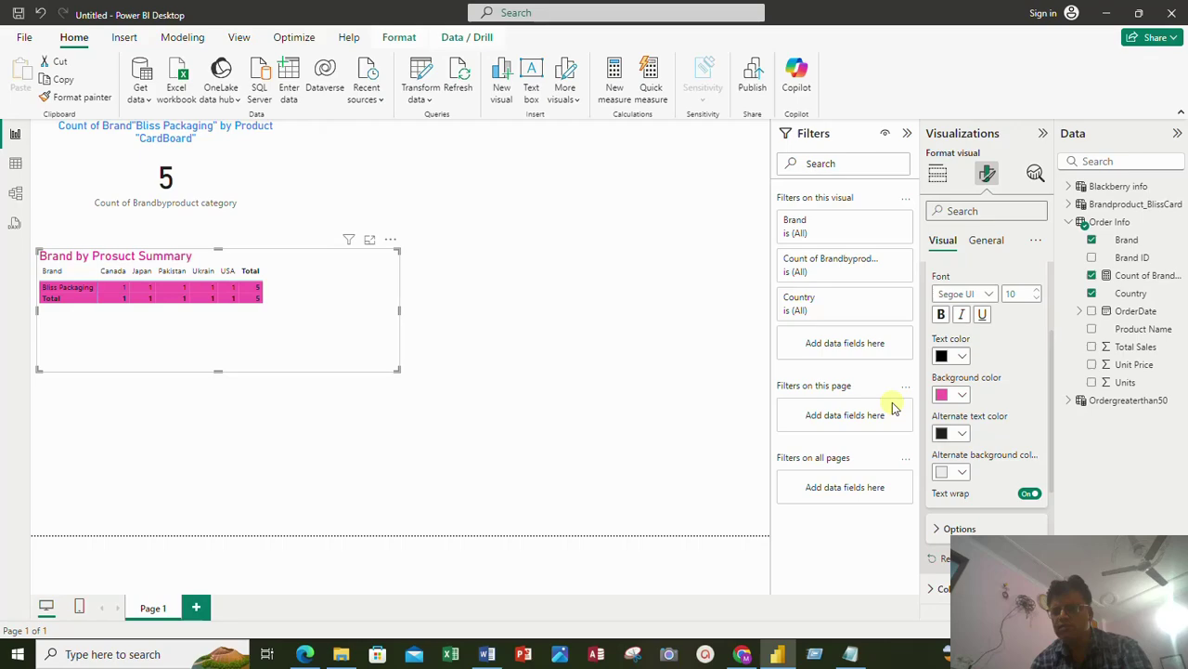
left_click(961, 395)
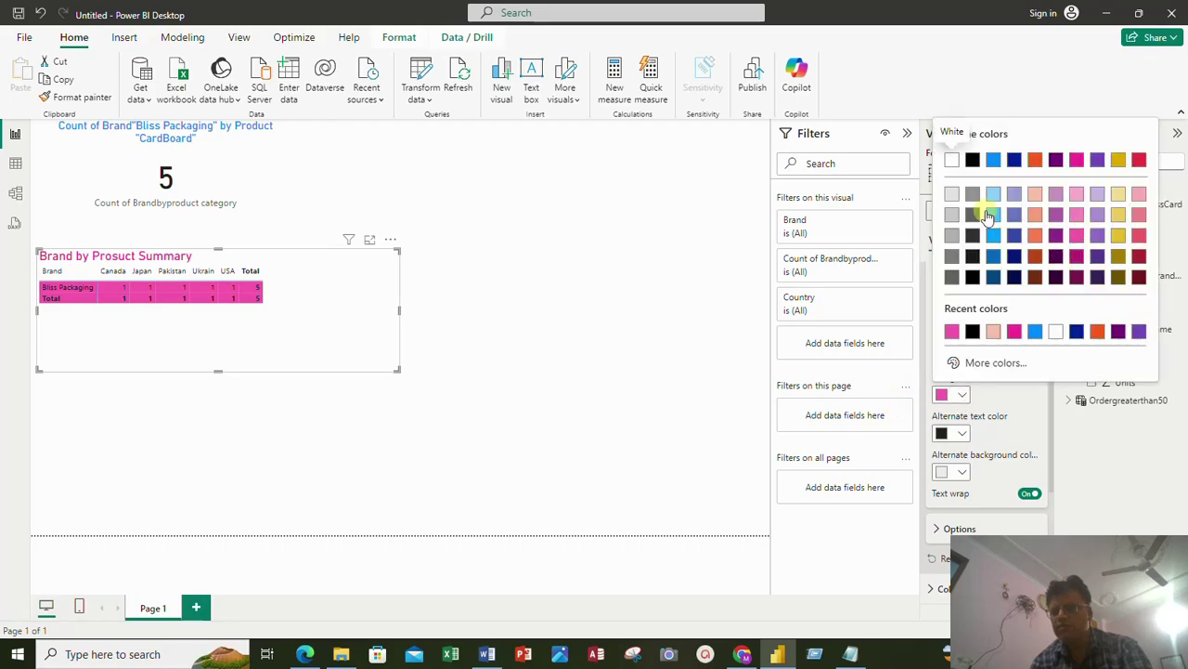
left_click(994, 260)
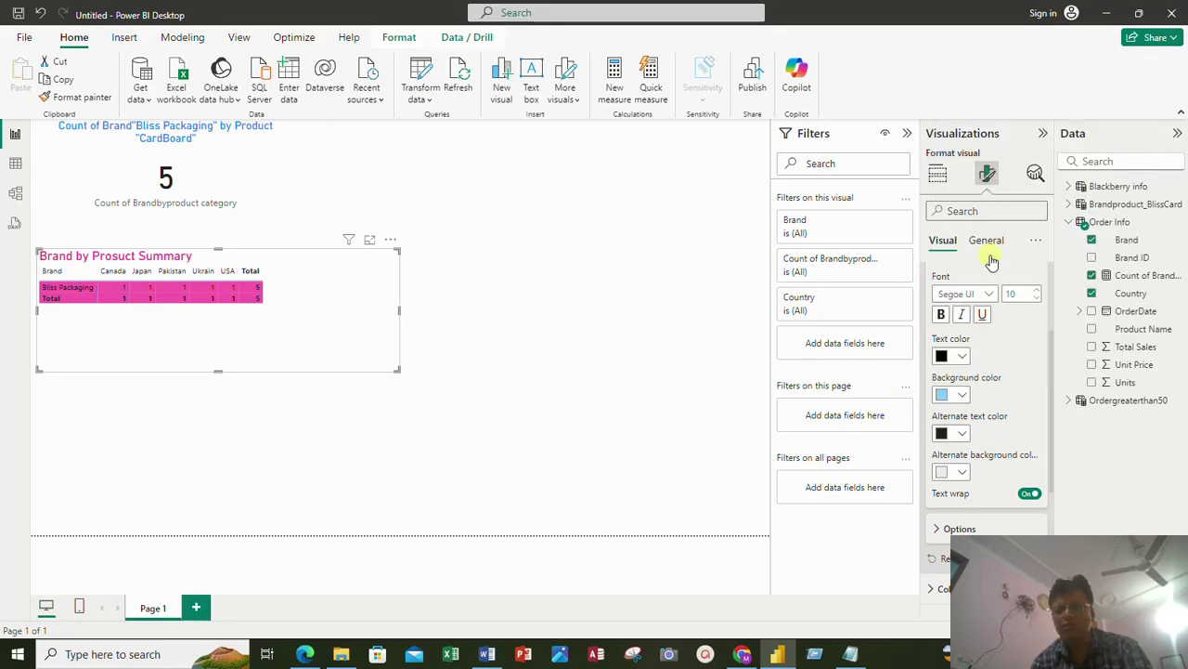
Step: Set the matrix values' alternate text color to light purple and their alternate background color to light yellow
left_click(965, 436)
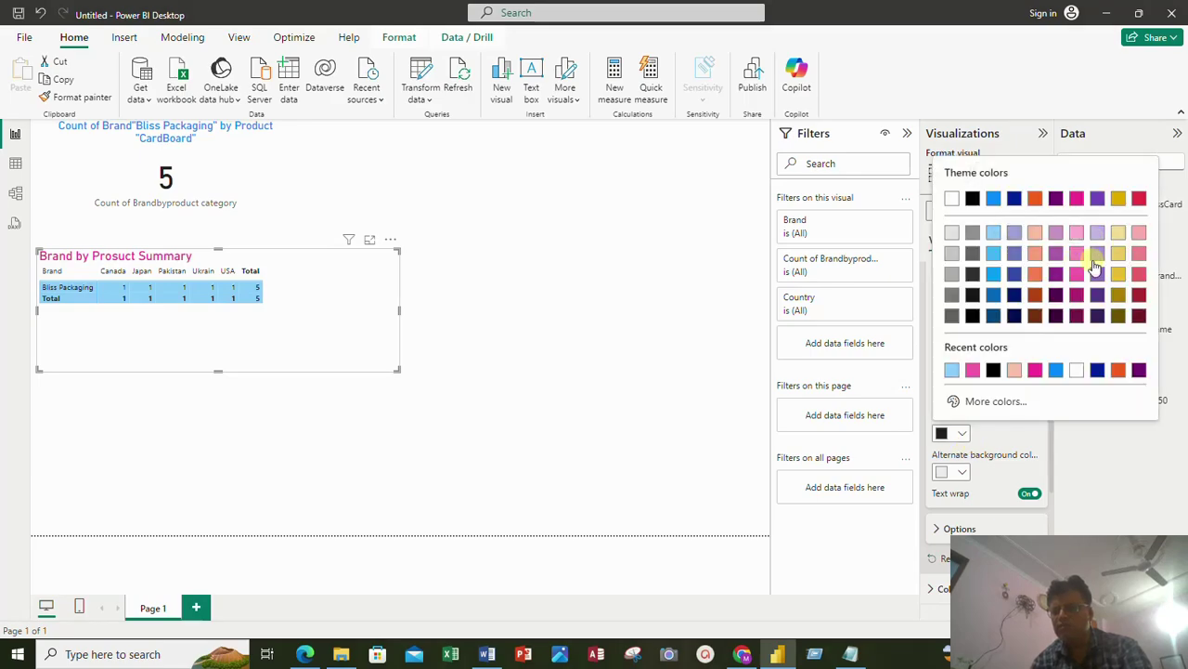
left_click(1098, 254)
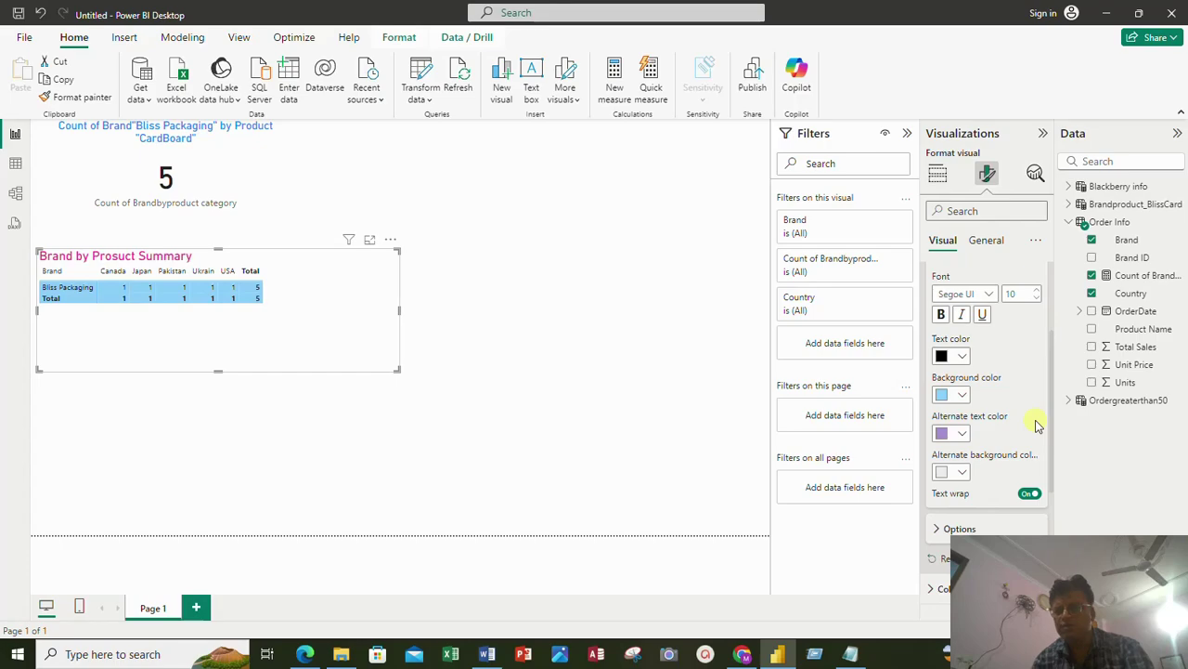
left_click(963, 472)
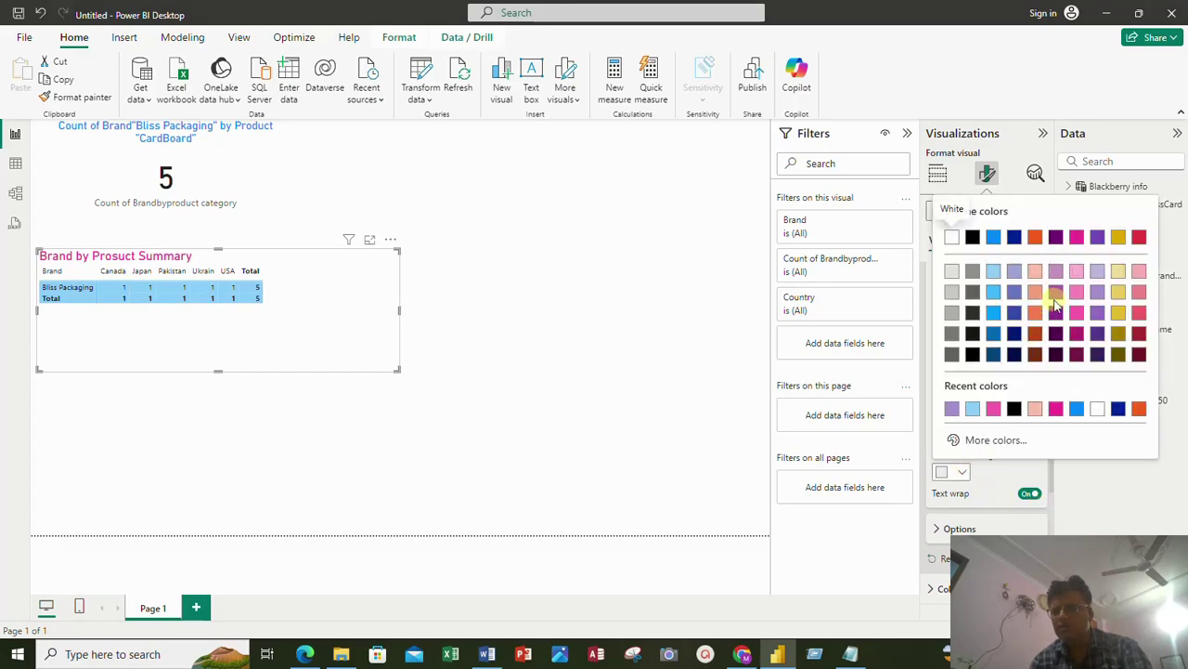
left_click(1120, 271)
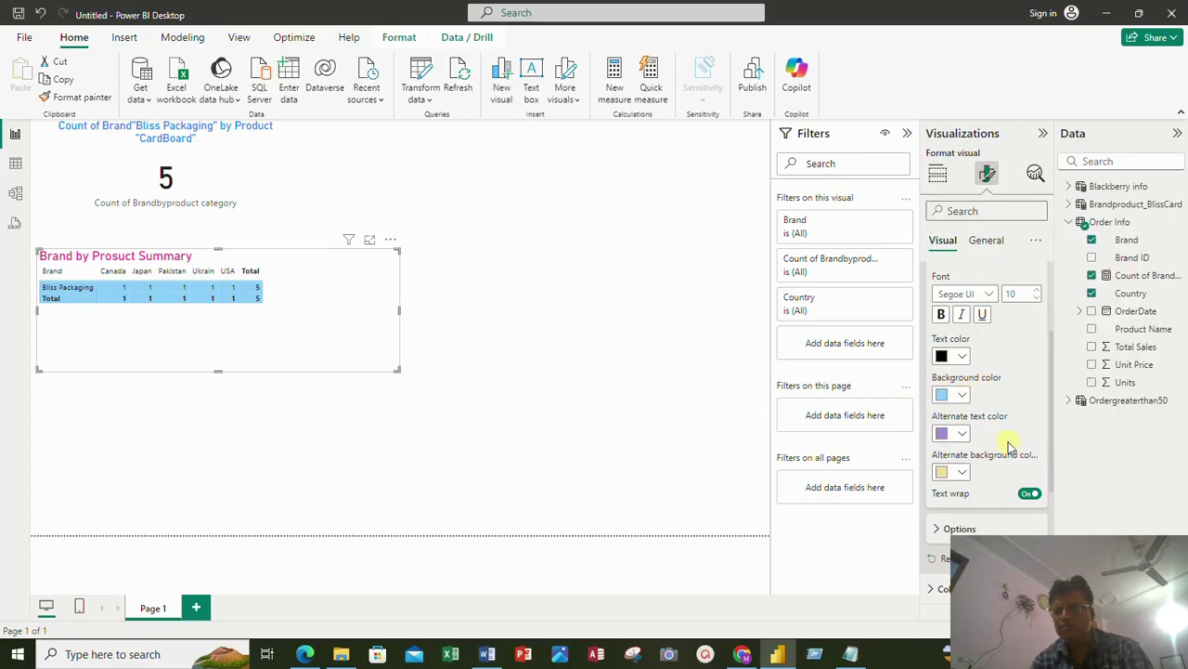
Step: Try the Outline layout on the matrix and restore the Compact layout
scroll(1010, 446, "up", 3)
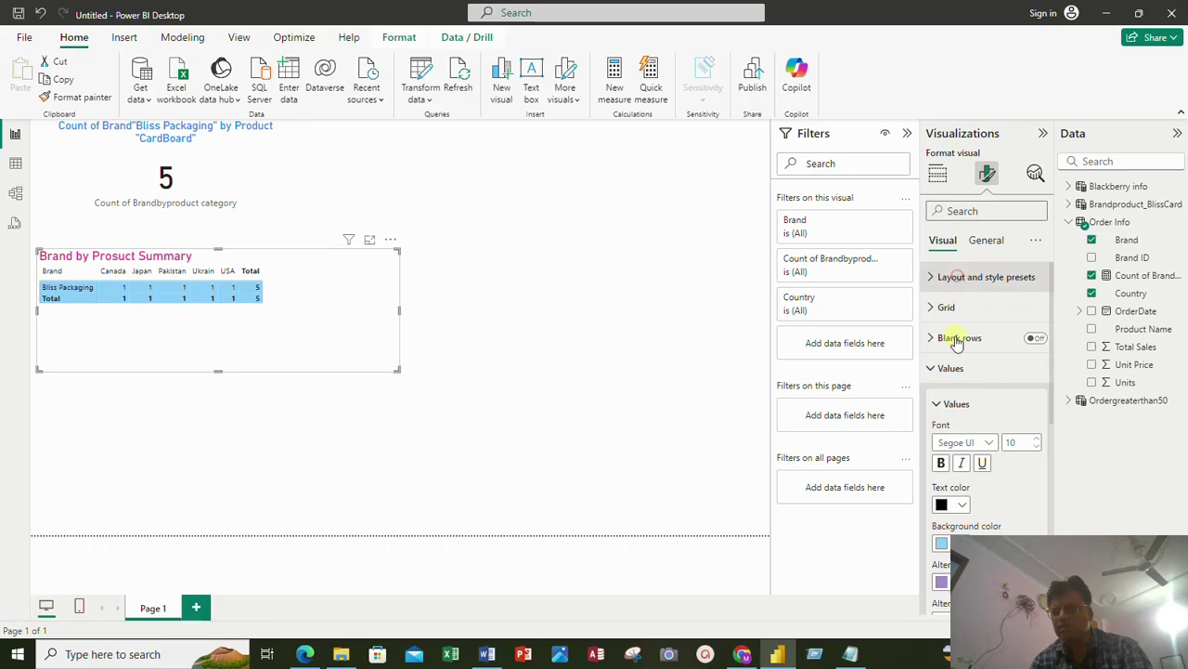
left_click(958, 277)
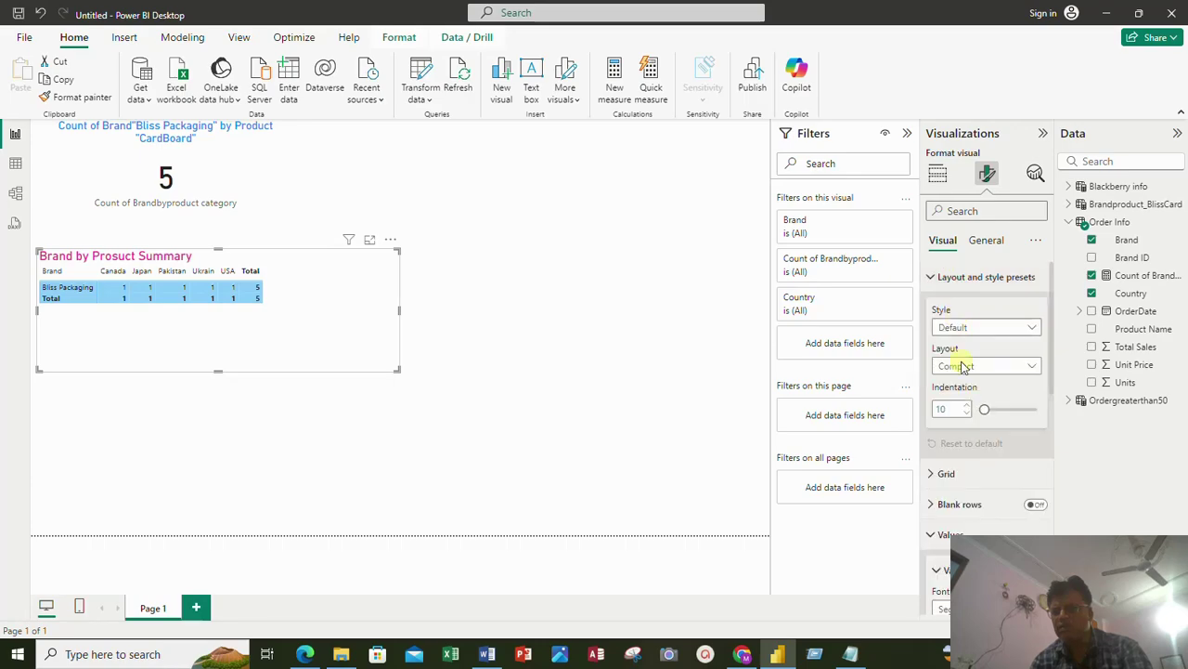
left_click(1033, 368)
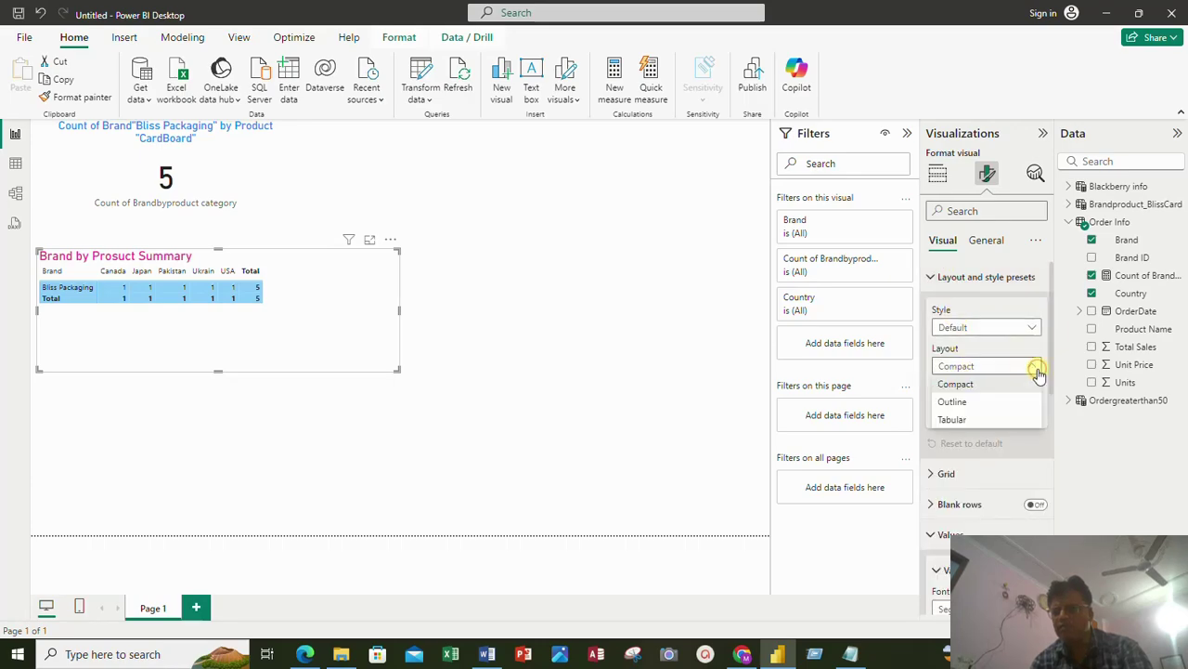
left_click(954, 401)
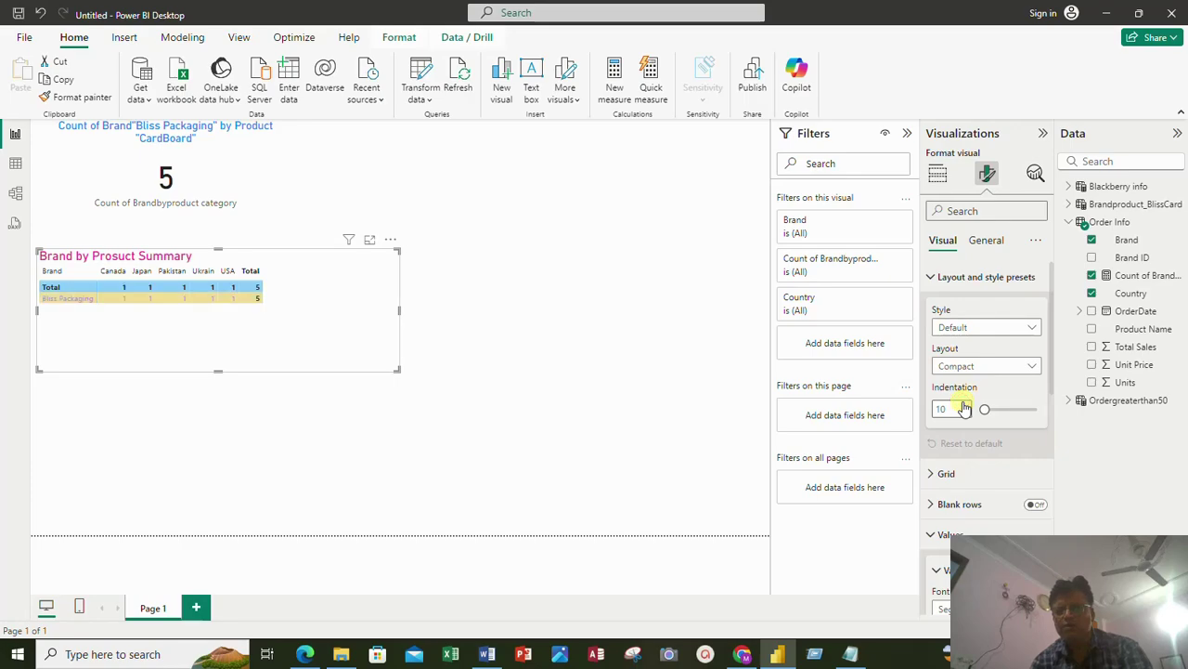
left_click(1035, 368)
left_click(1032, 366)
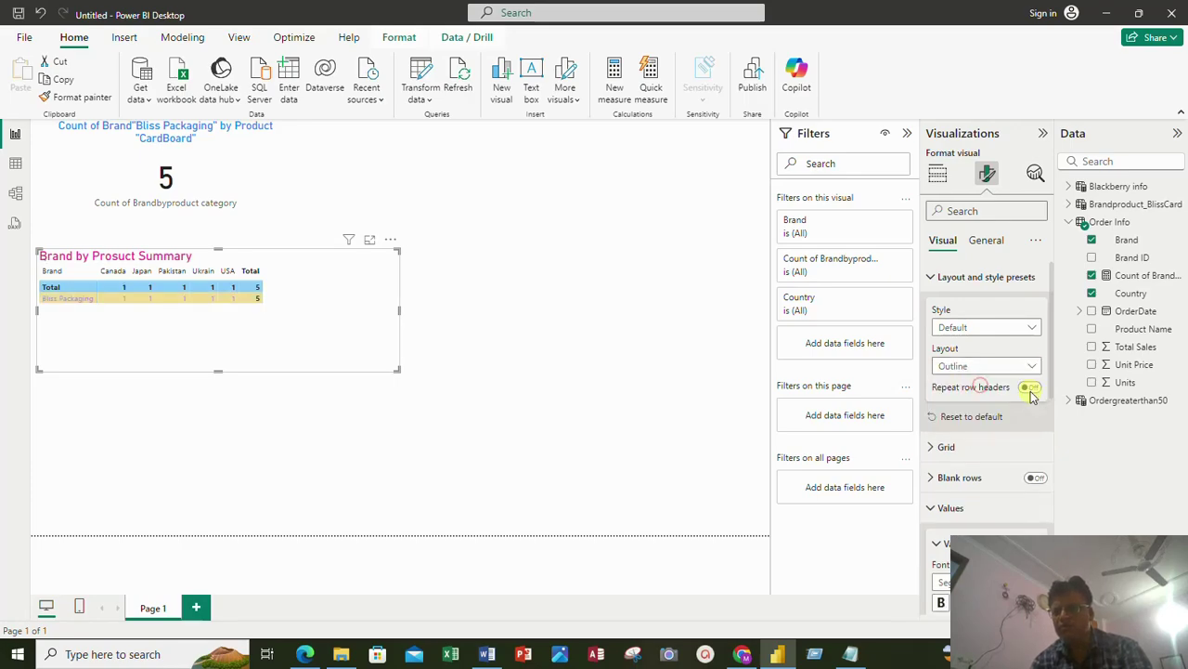
scroll(962, 453, "down", 3)
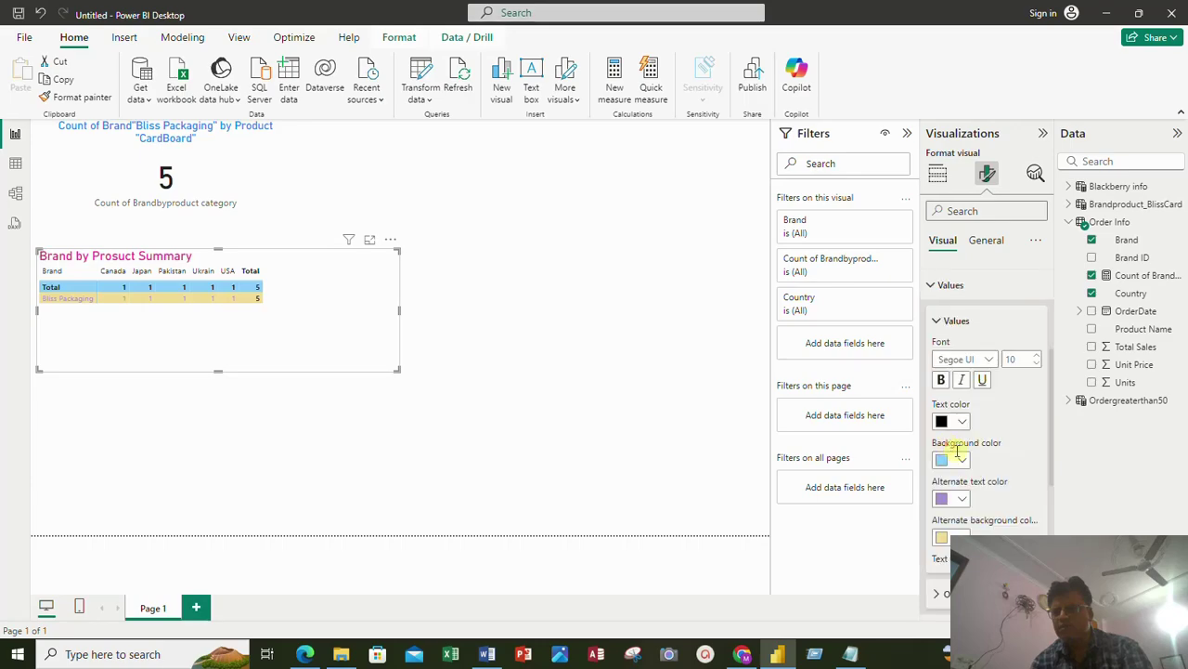
scroll(971, 297, "up", 2)
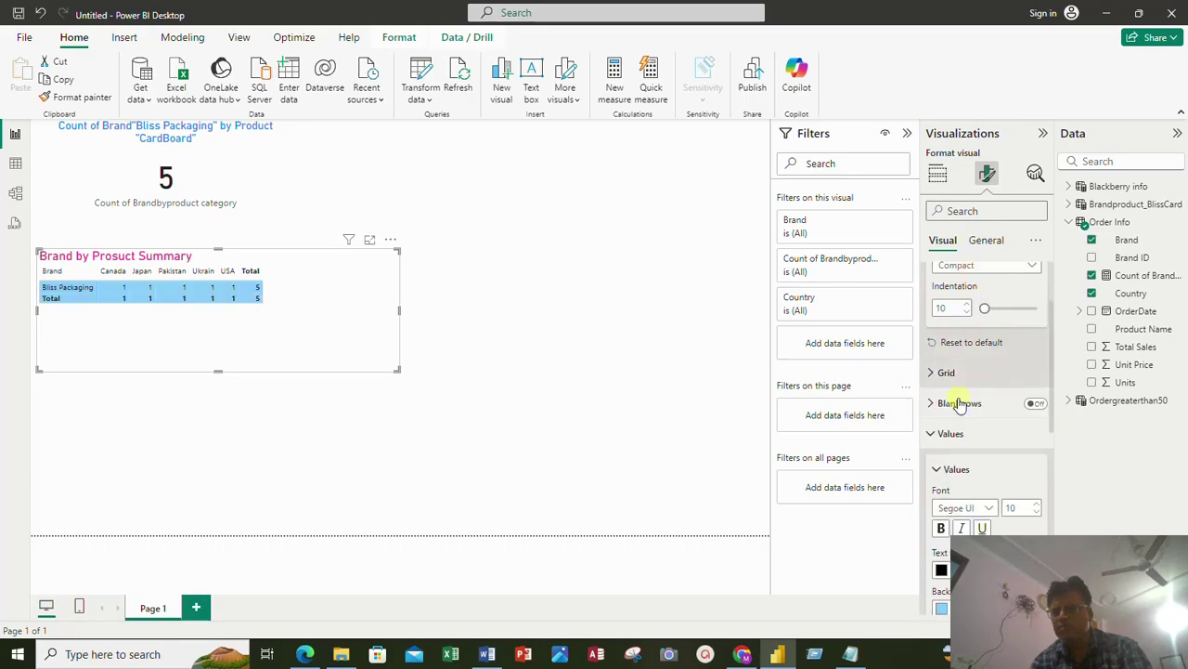
Step: Turn on the matrix's horizontal gridlines with a width of 6 and add a top border to all sections
scroll(962, 423, "up", 1)
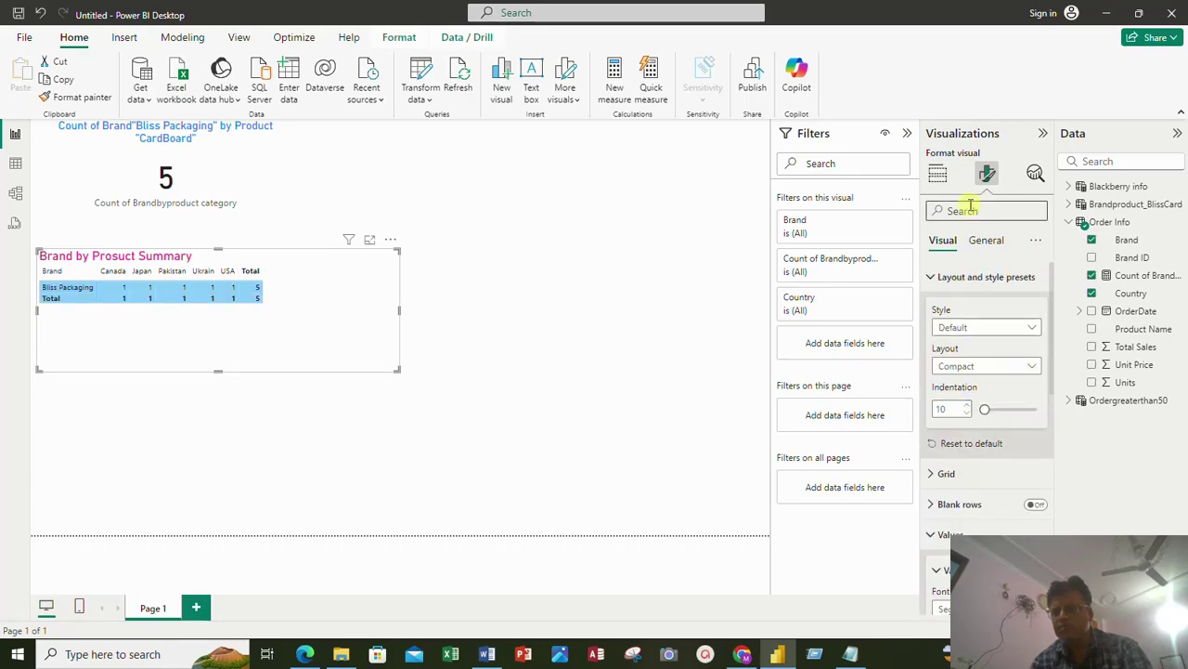
type("grid")
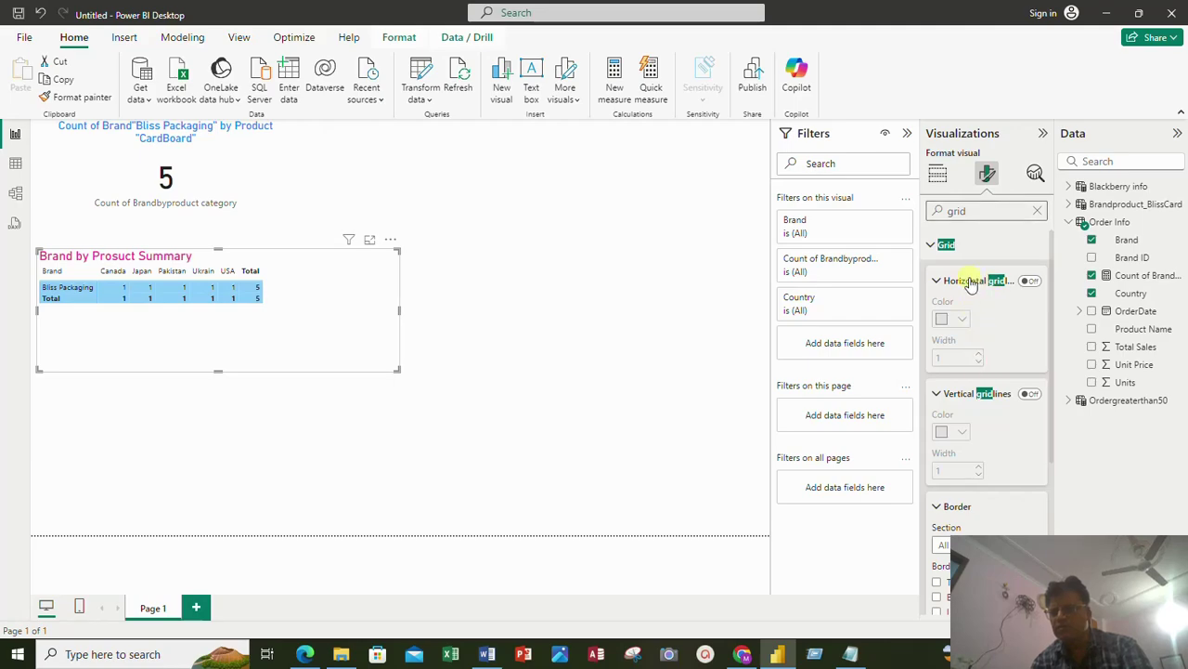
left_click(1029, 282)
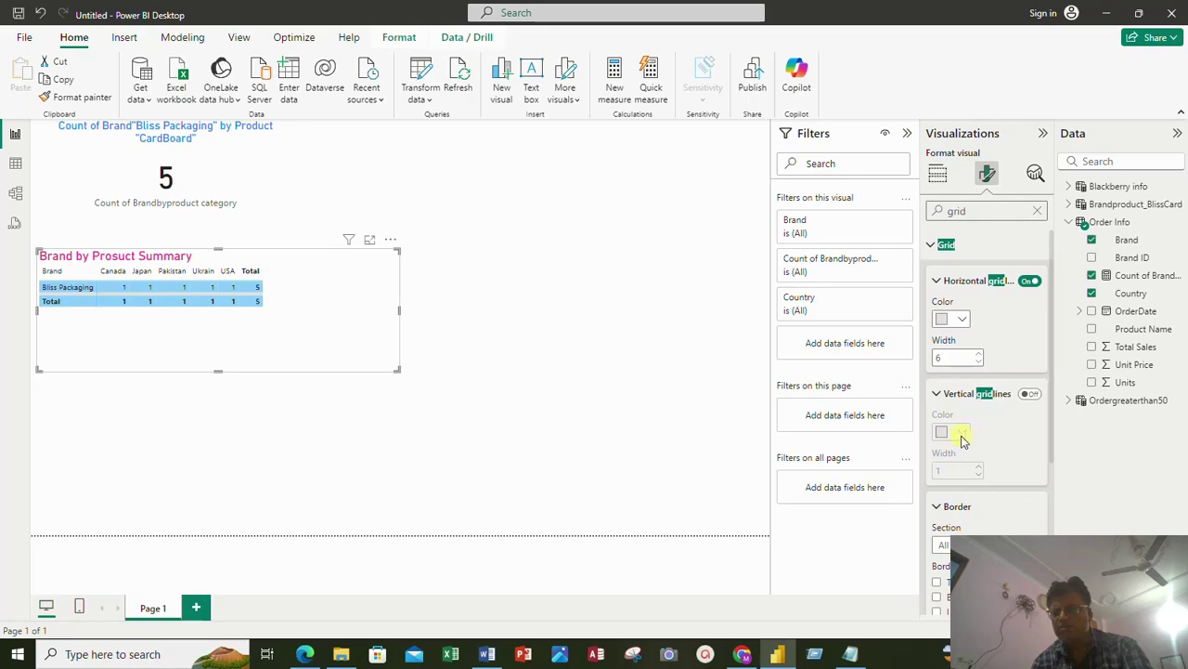
scroll(1001, 455, "down", 3)
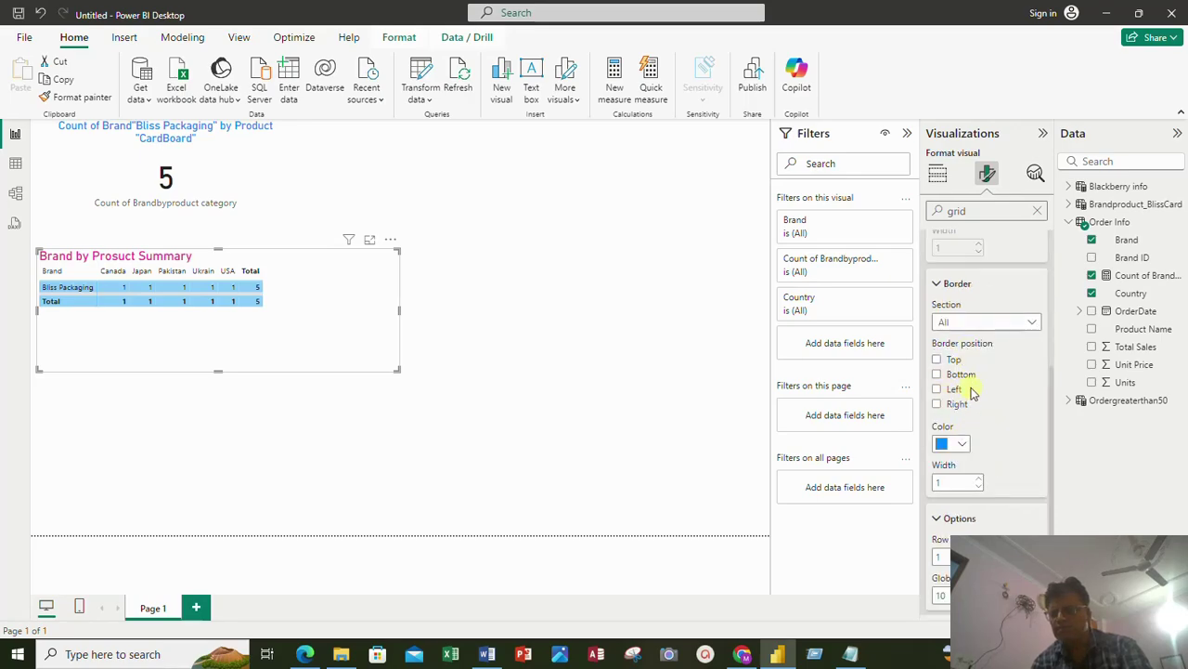
left_click(938, 359)
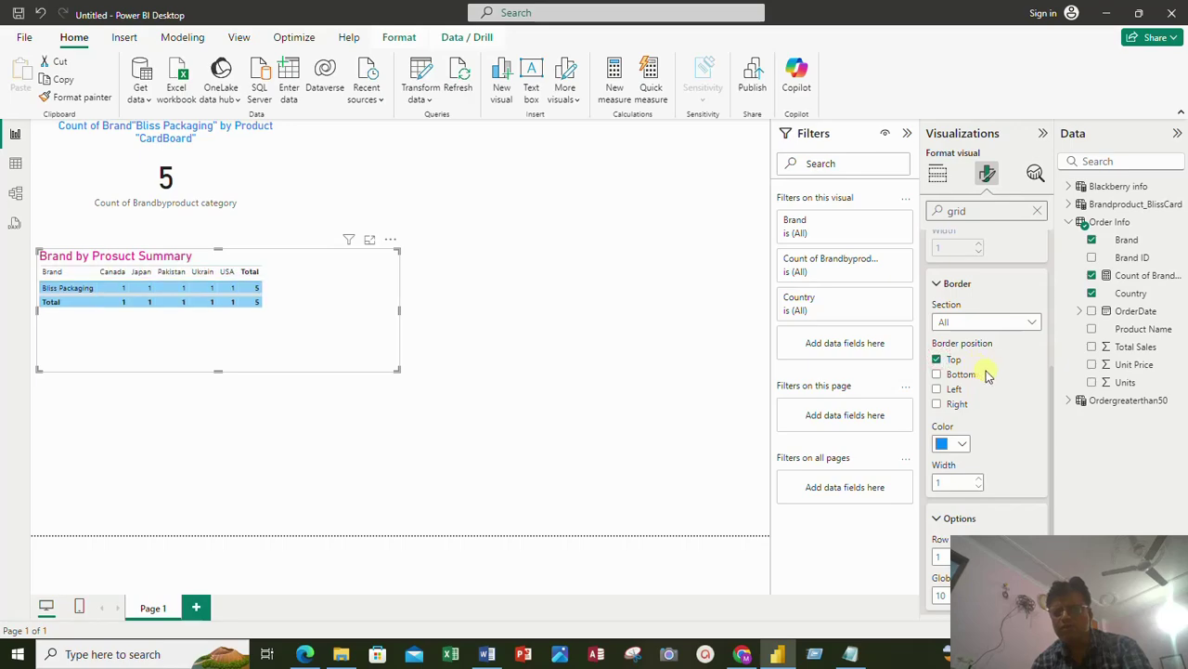
scroll(992, 488, "up", 3)
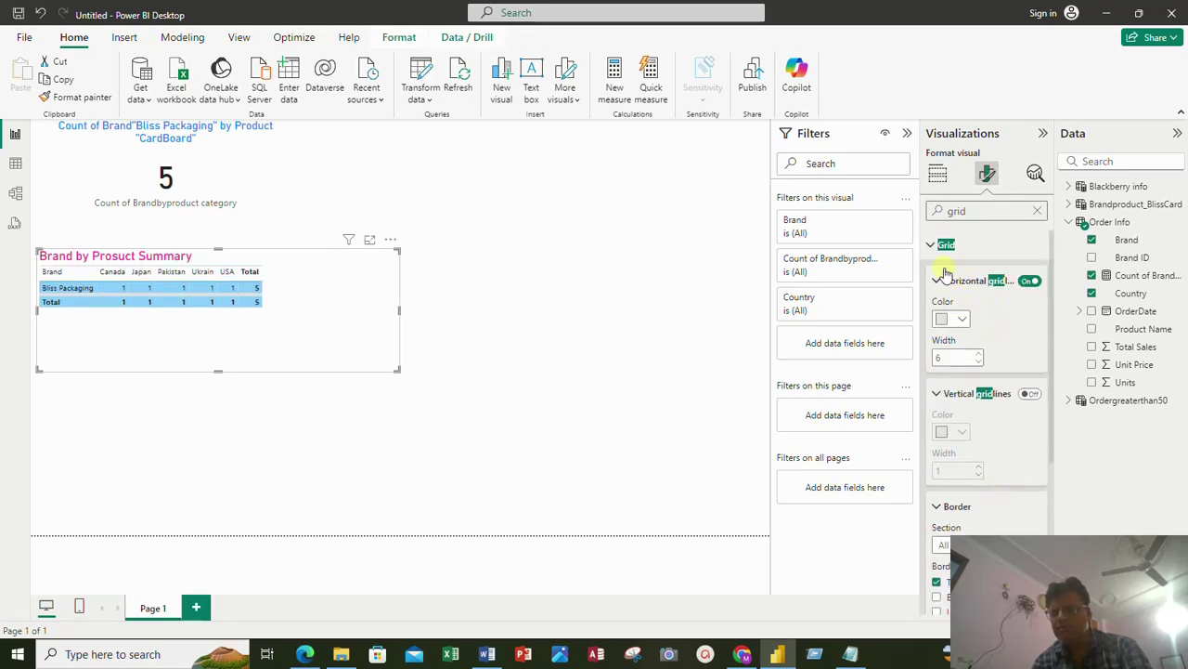
left_click(932, 245)
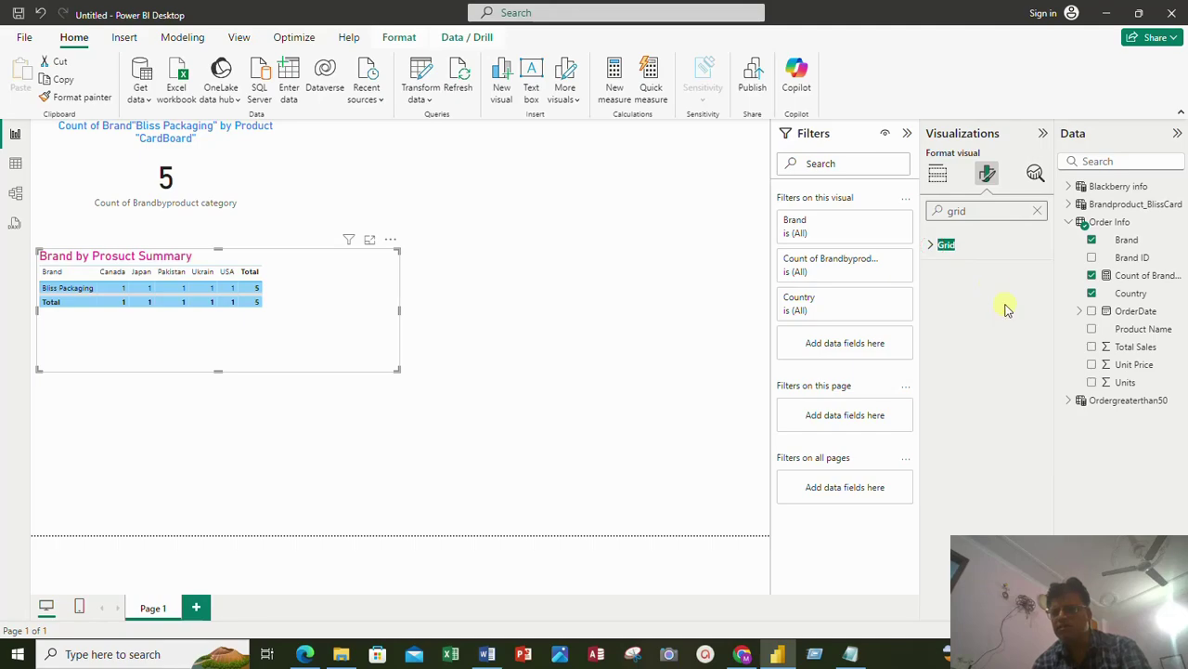
Step: Find the font options among the format settings and set the matrix's global font size to 15
left_click(1037, 210)
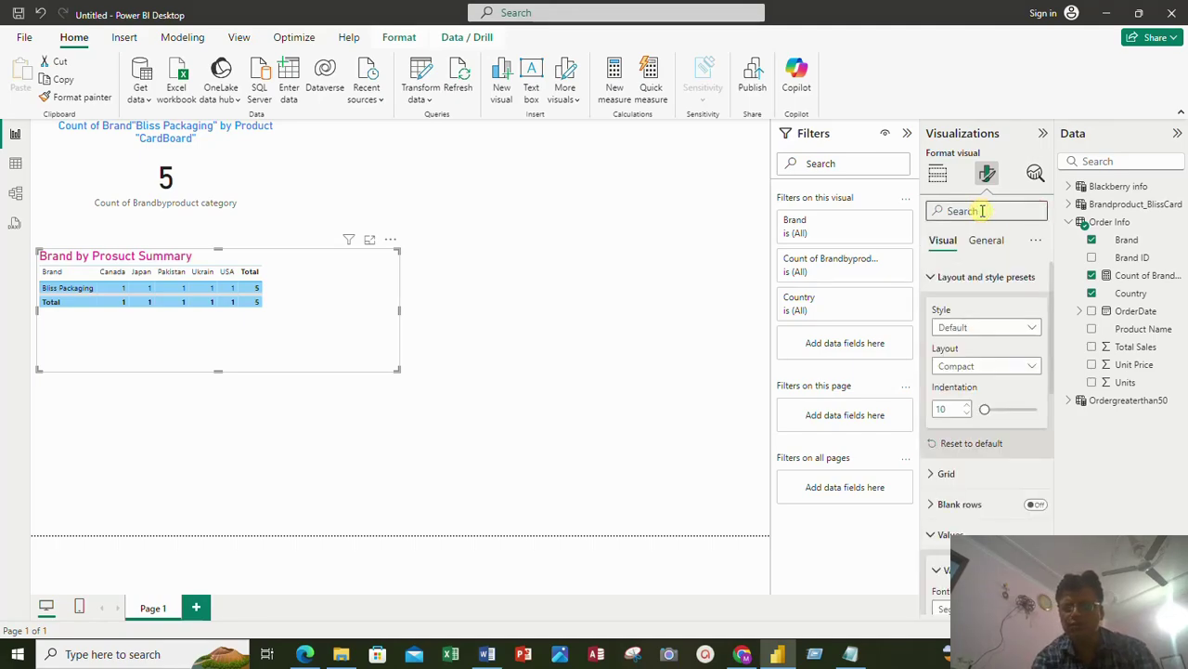
type("font")
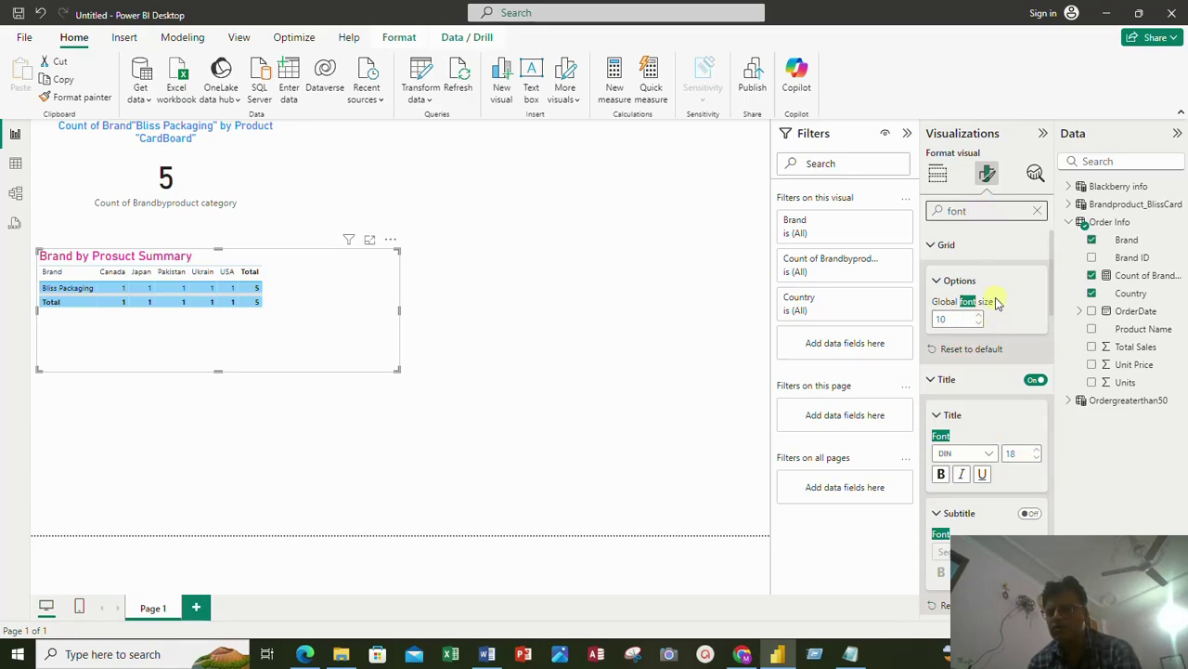
left_click(948, 318)
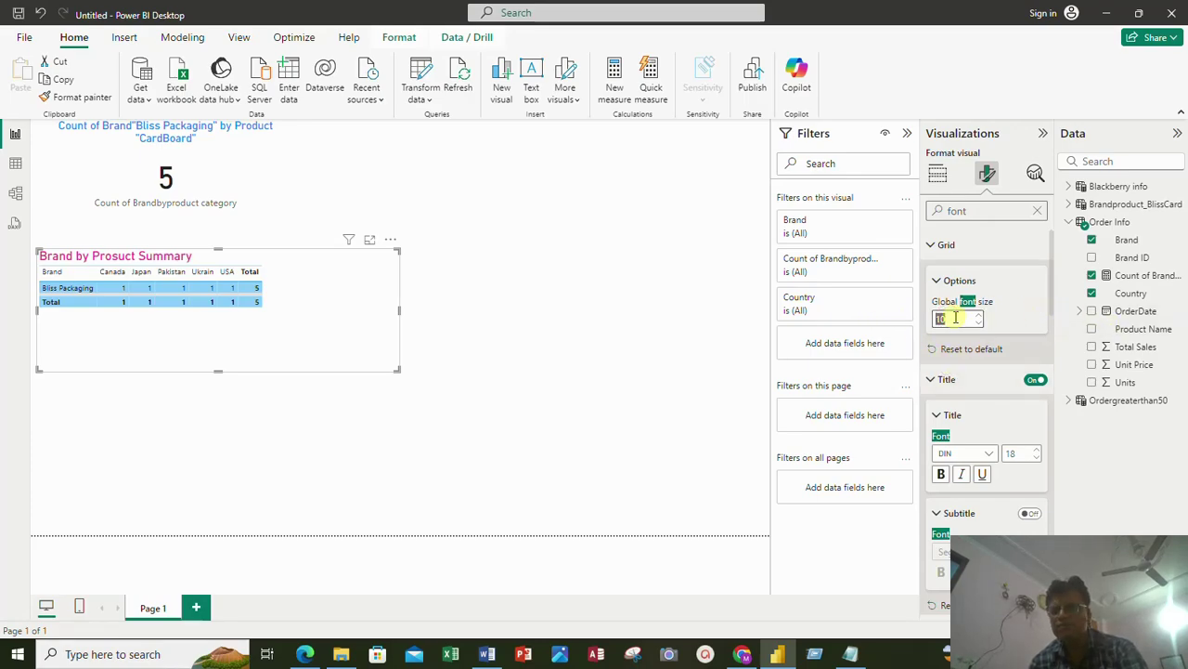
key("BackSpace")
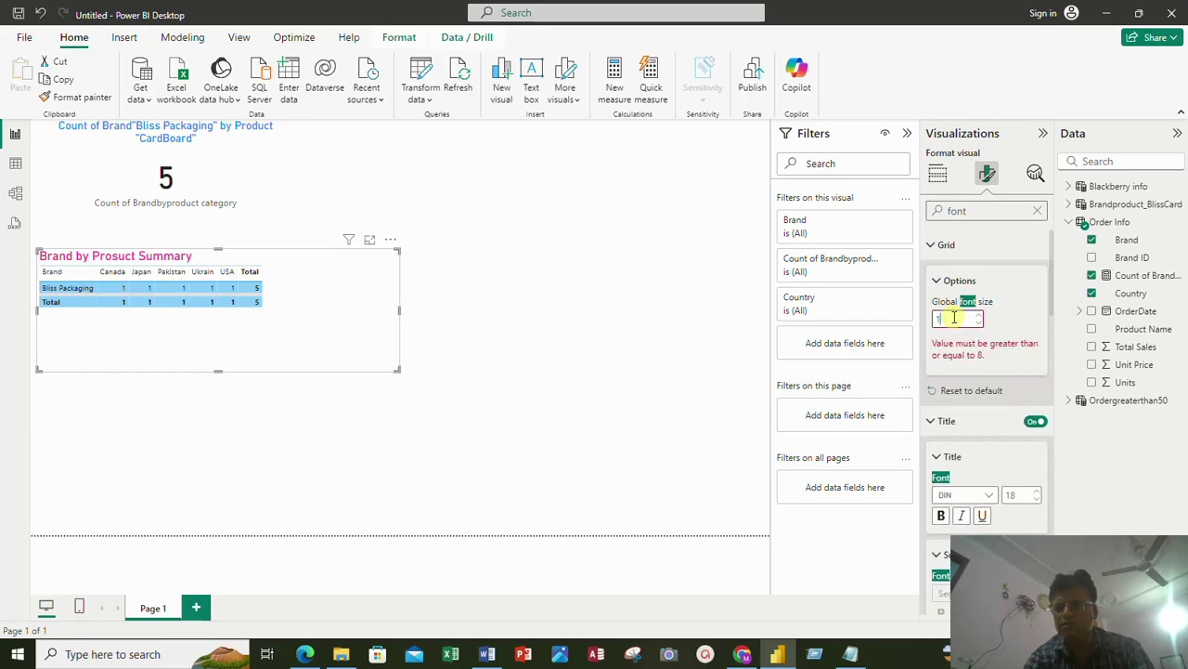
type("15")
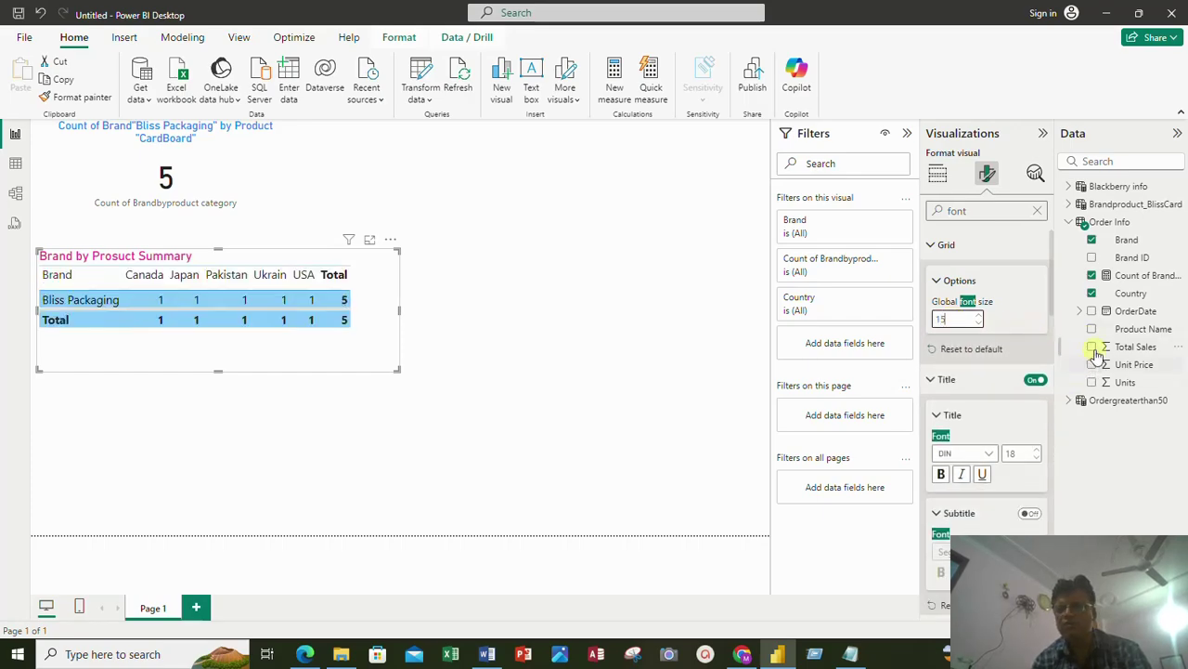
left_click(1009, 319)
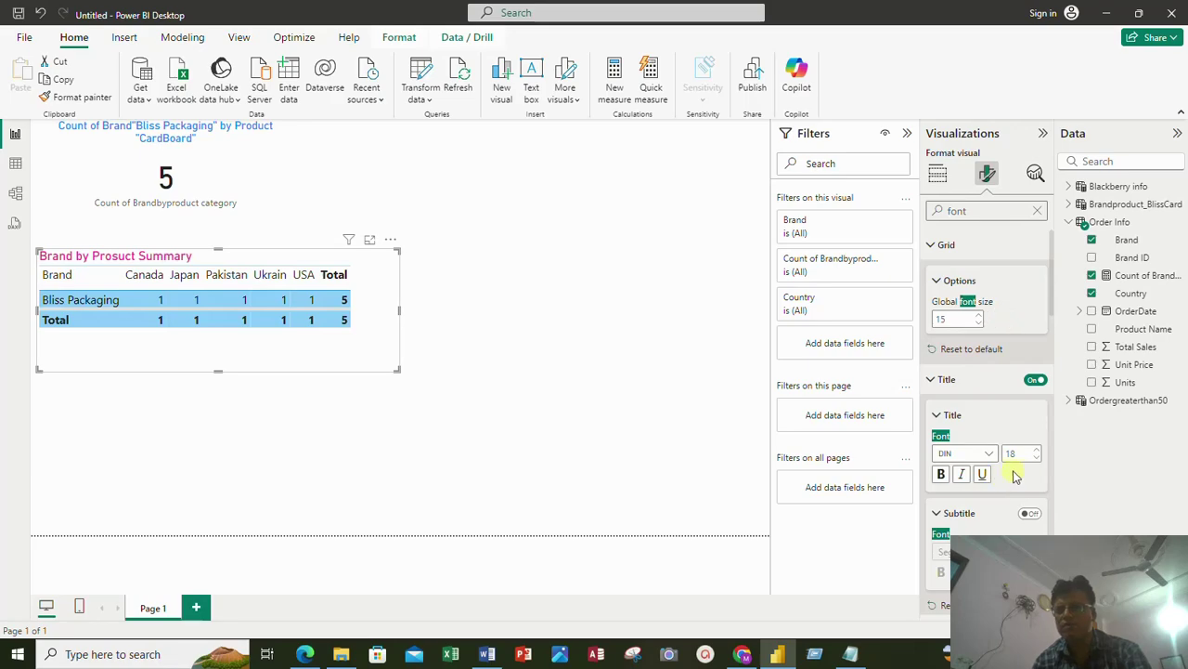
Step: Make the matrix values and column headers bold
left_click(929, 379)
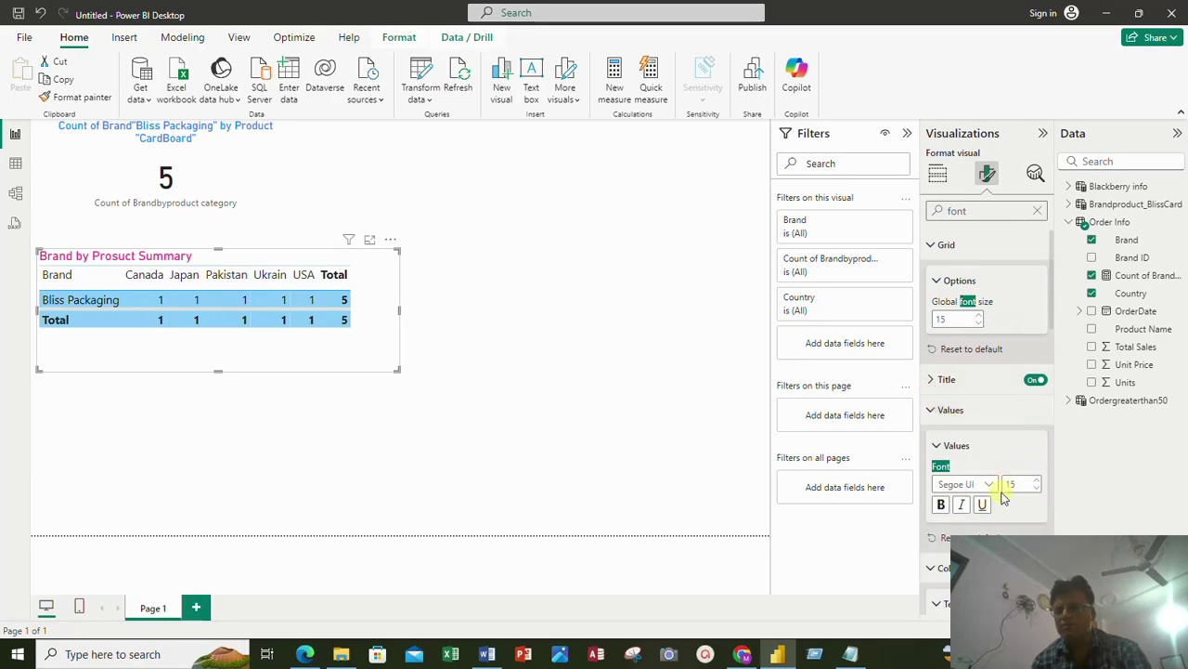
scroll(1018, 489, "down", 5)
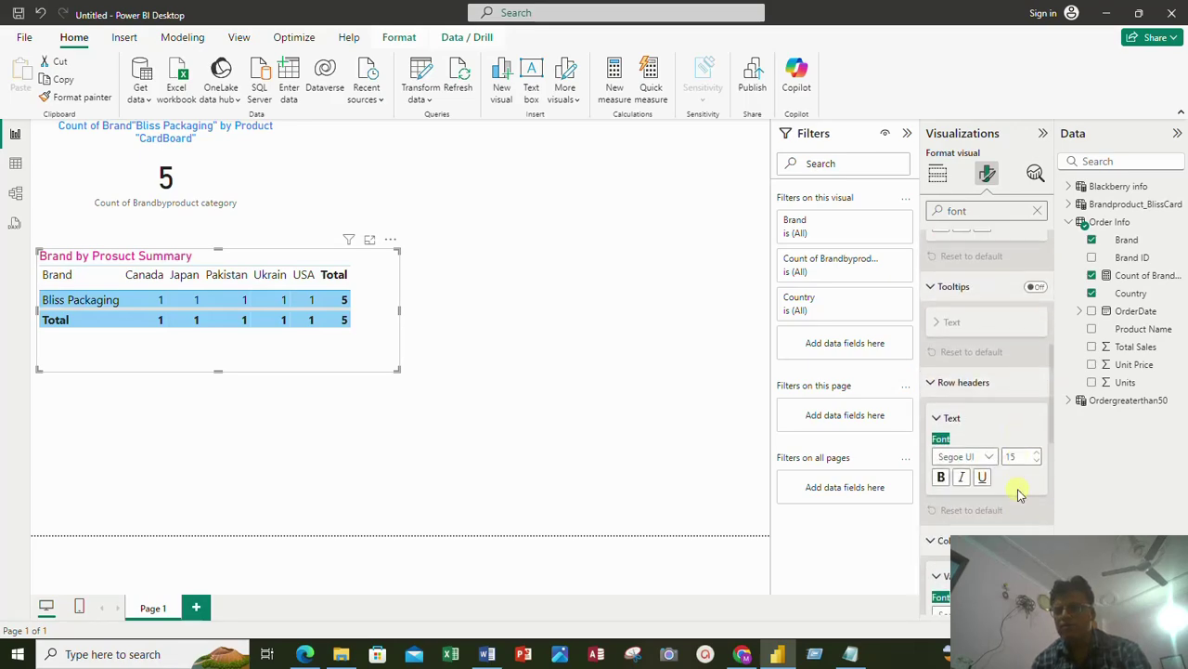
scroll(1040, 464, "down", 3)
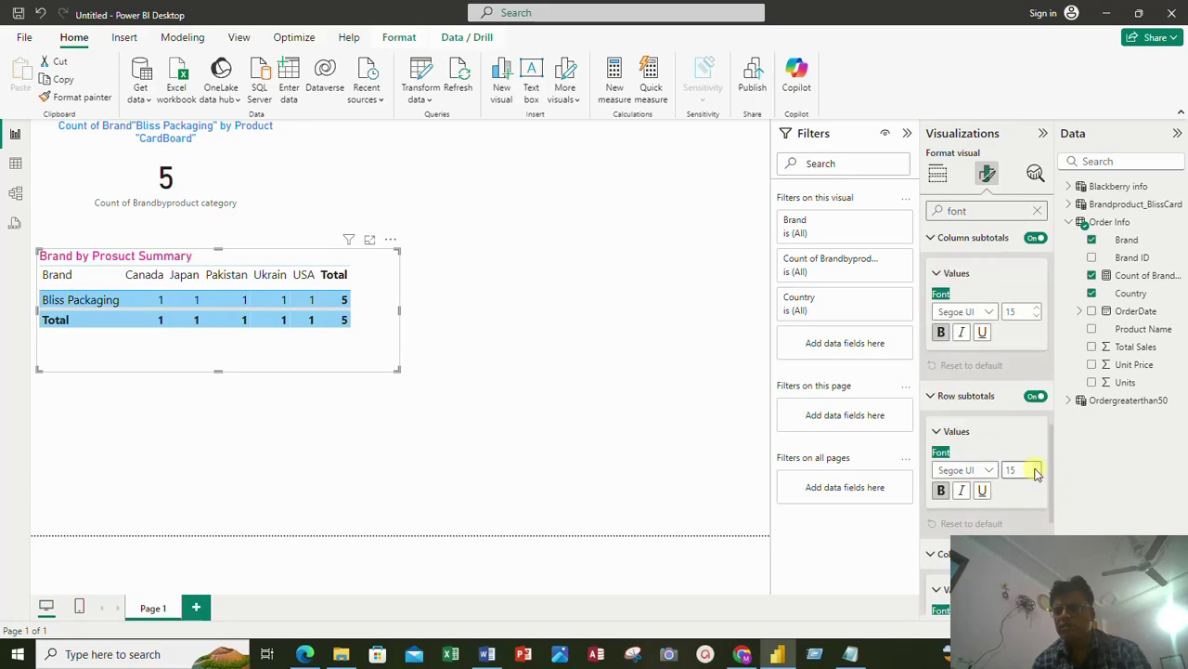
scroll(1037, 473, "down", 2)
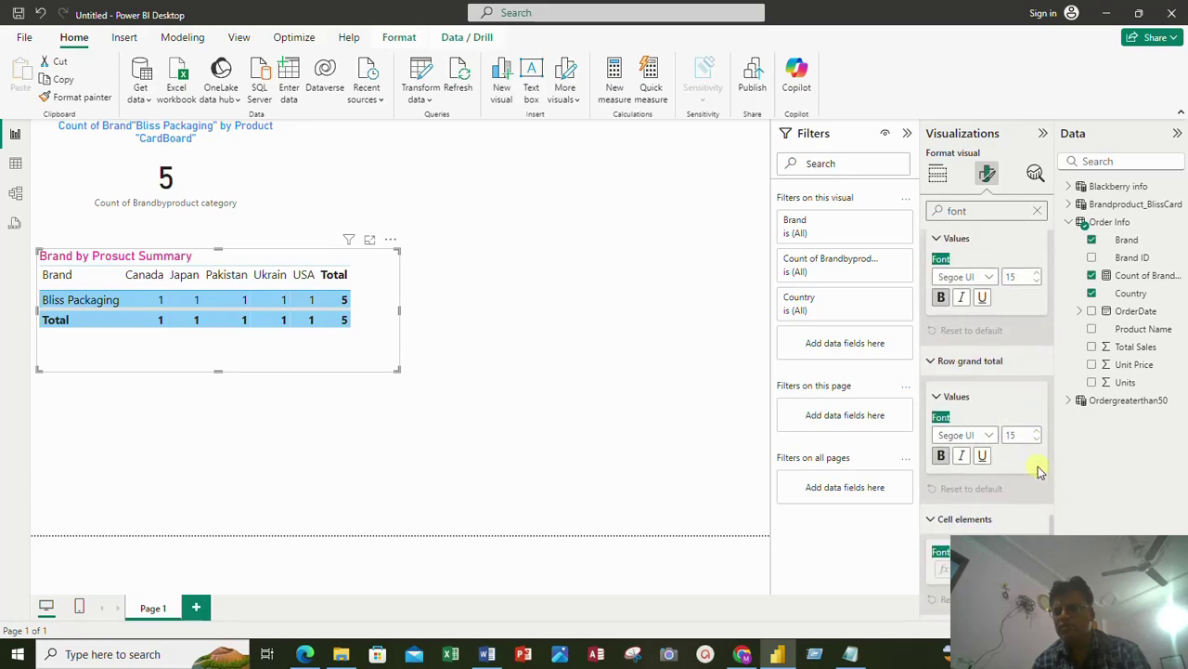
scroll(984, 516, "up", 6)
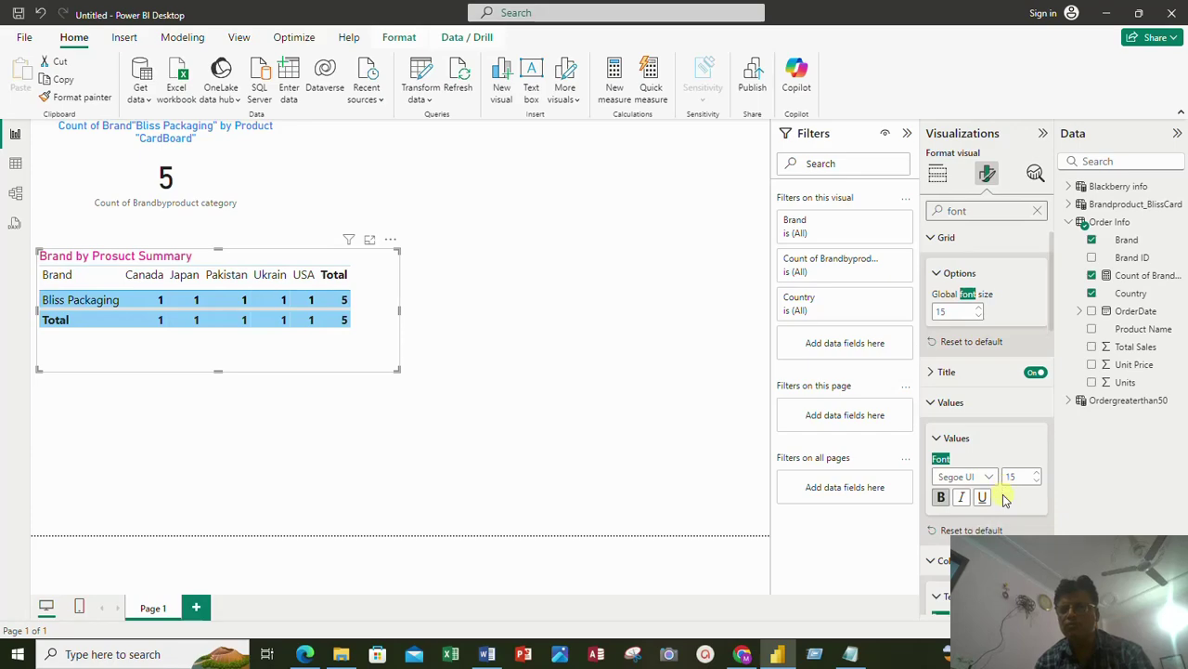
scroll(1002, 493, "down", 4)
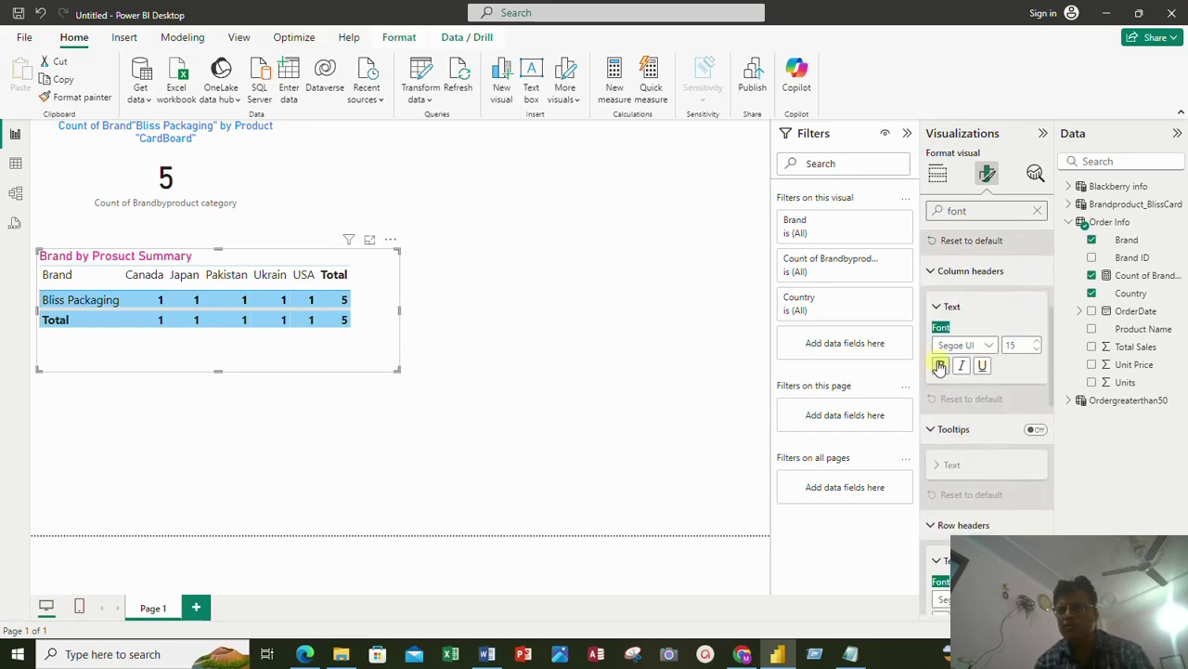
left_click(939, 366)
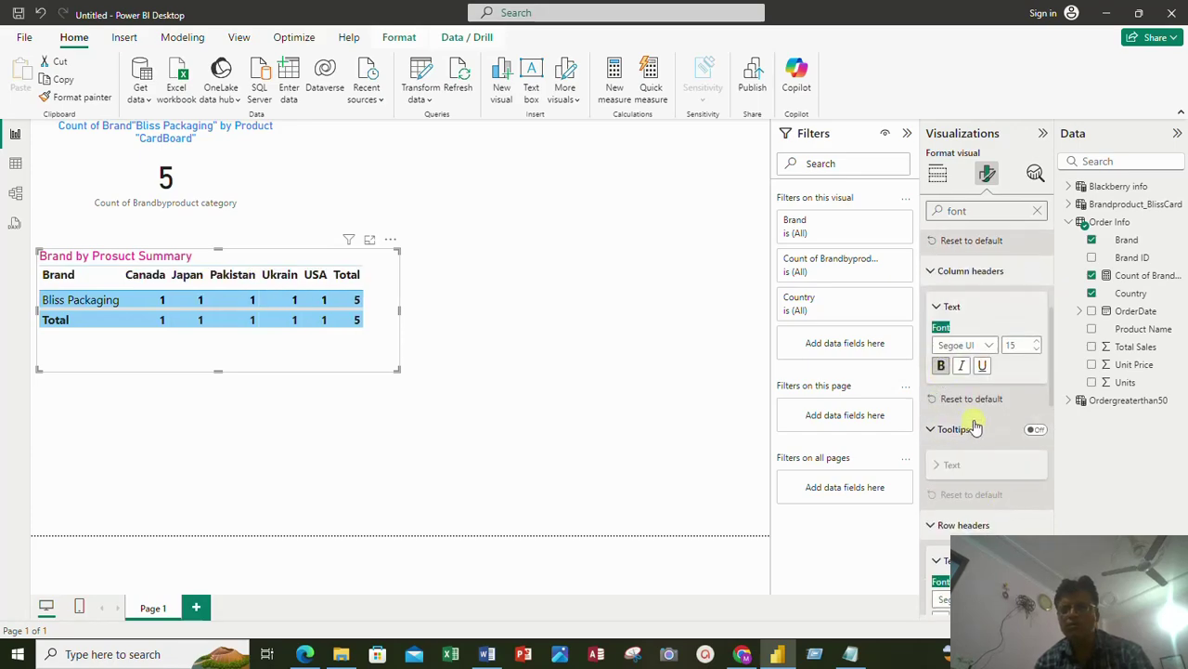
Step: Make the matrix's row headers bold and turn off bold for the column grand total values
scroll(1003, 530, "down", 3)
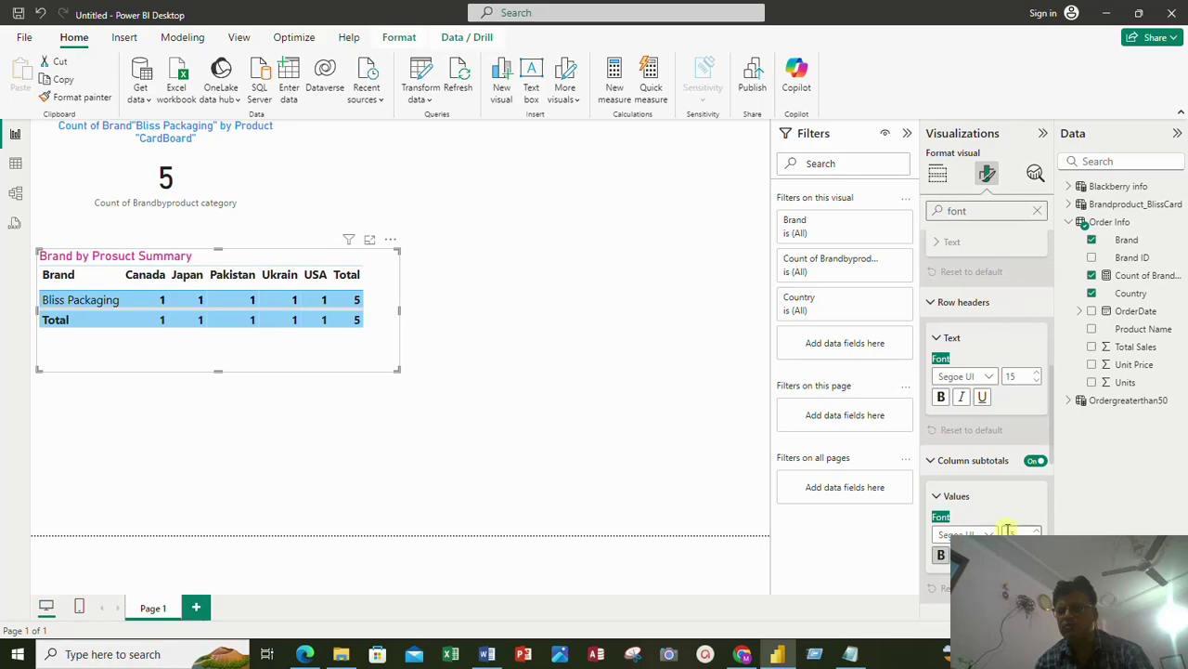
left_click(940, 397)
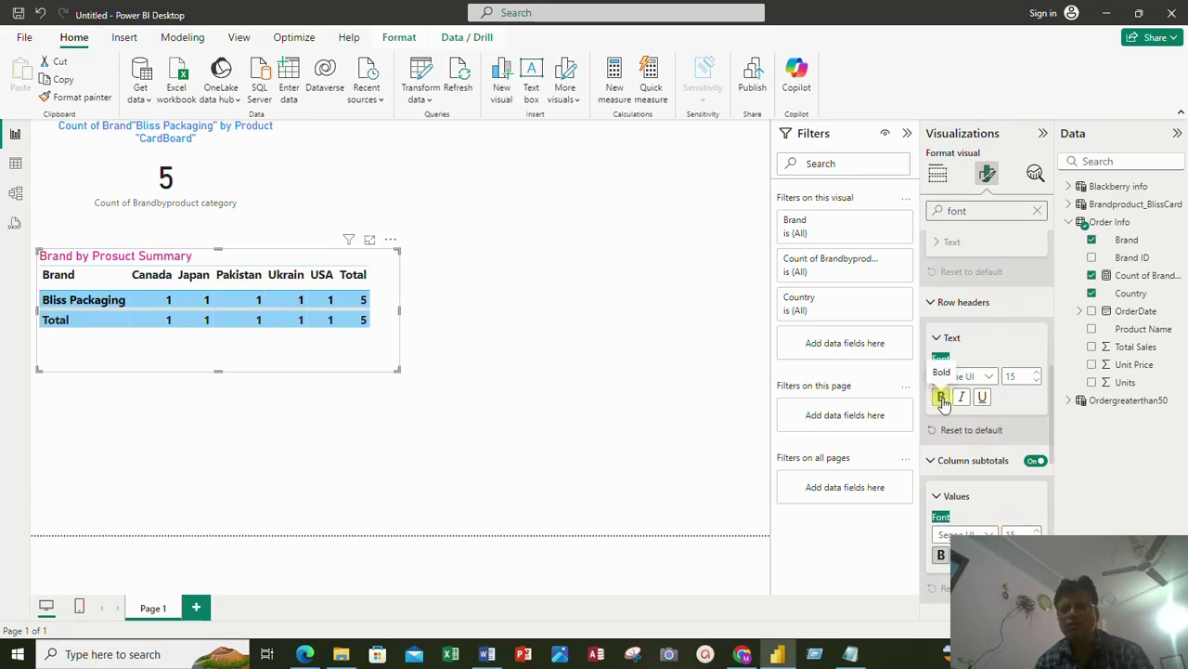
scroll(960, 523, "down", 3)
scroll(965, 418, "down", 2)
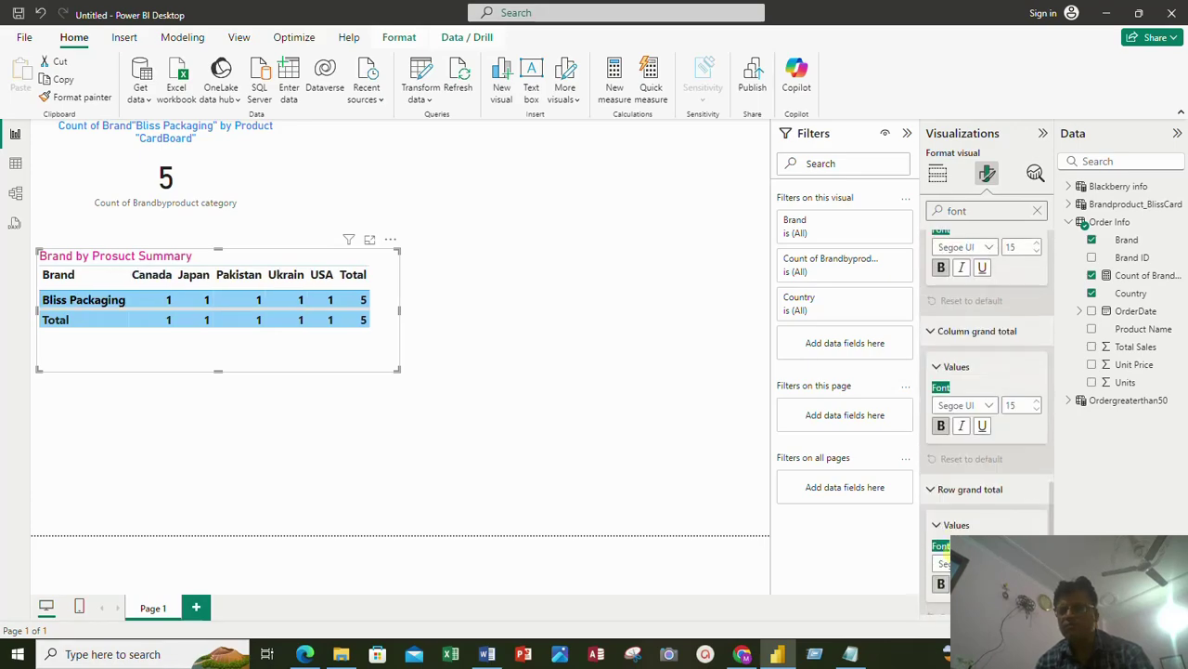
left_click(941, 425)
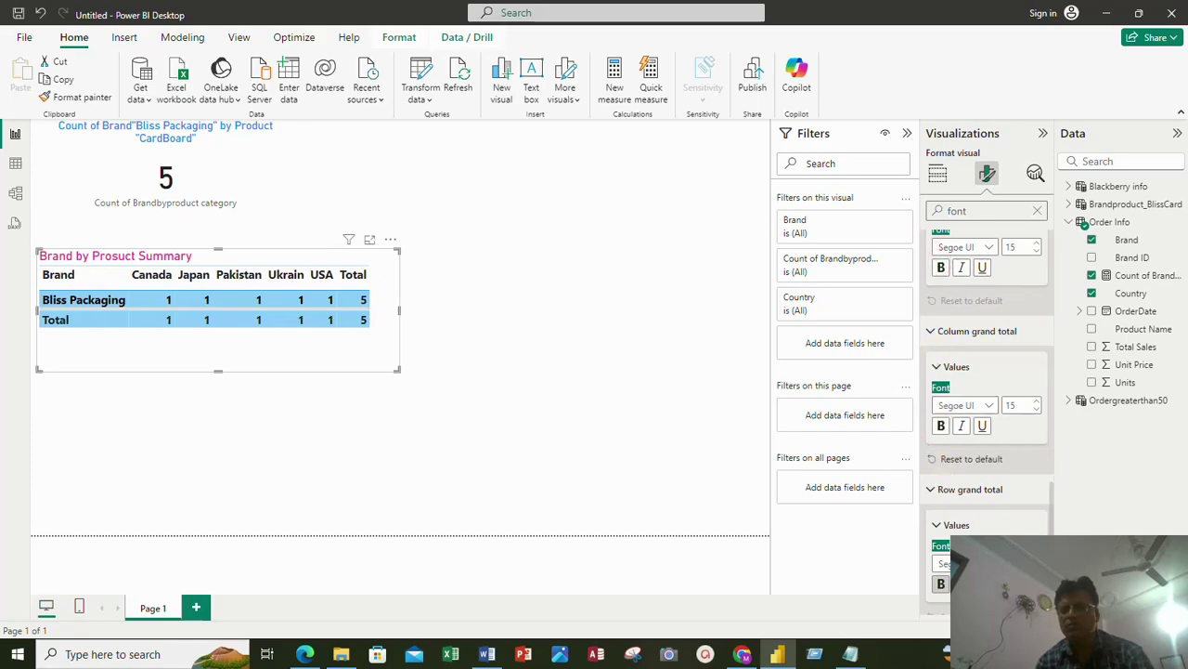
scroll(984, 418, "up", 5)
scroll(977, 536, "up", 2)
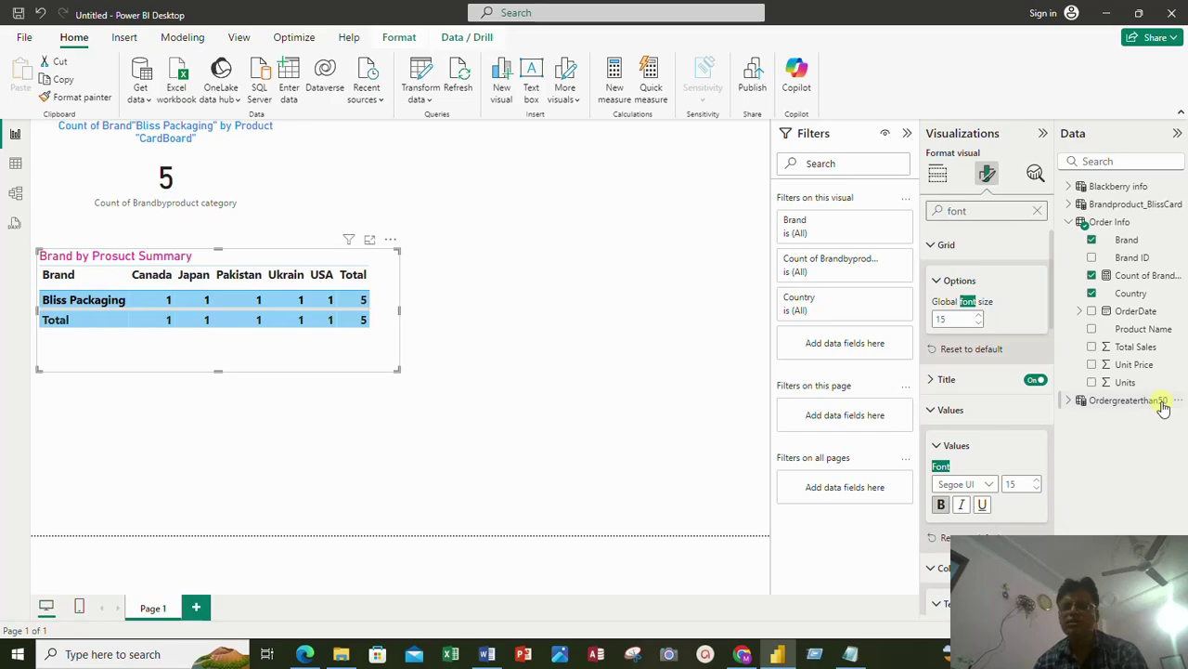
Step: Review the nested FILTER formula of the Brandproduct_BlissCard table and collapse the formula display
mouse_move(1163, 408)
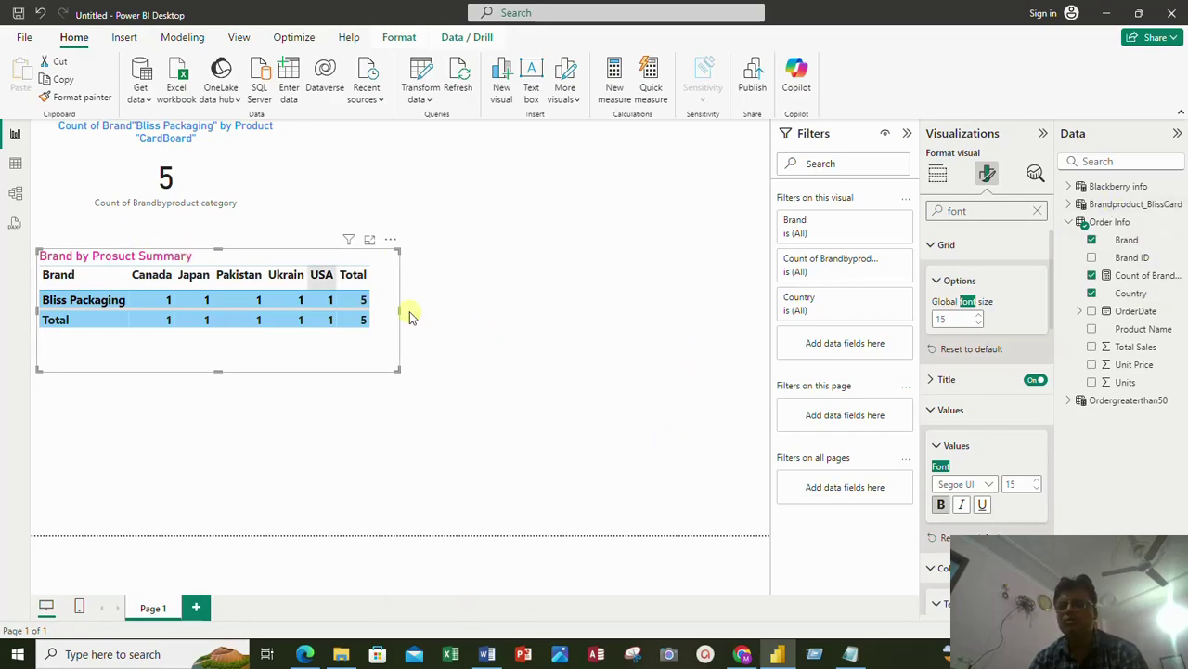
left_click(1123, 206)
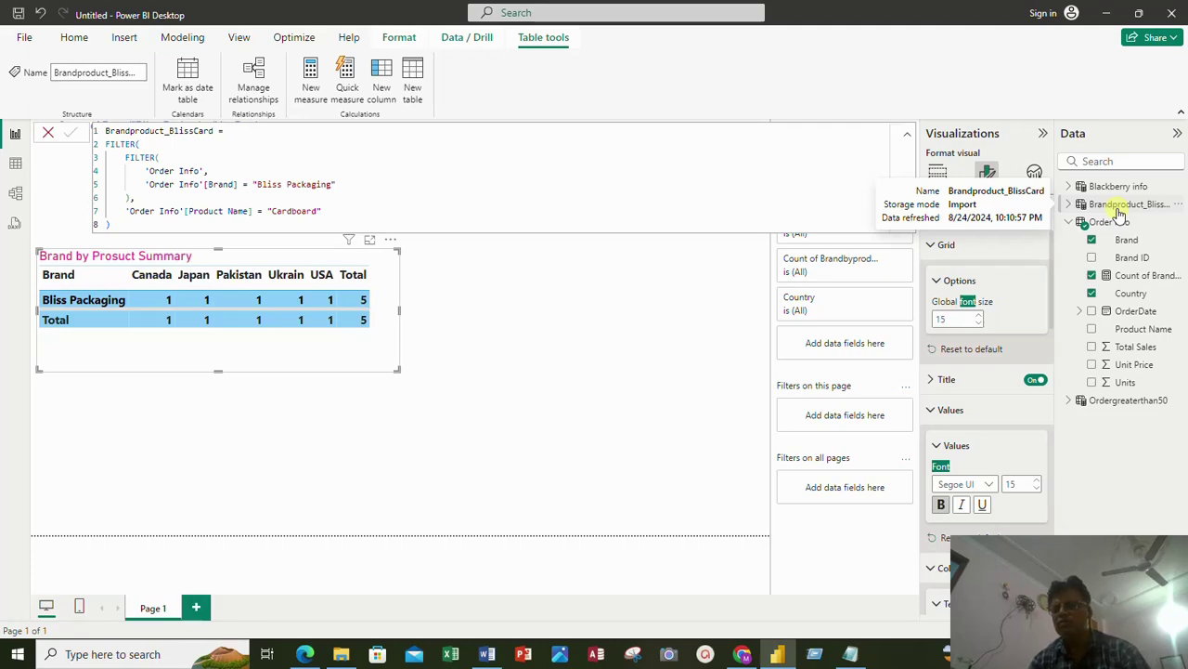
left_click(907, 140)
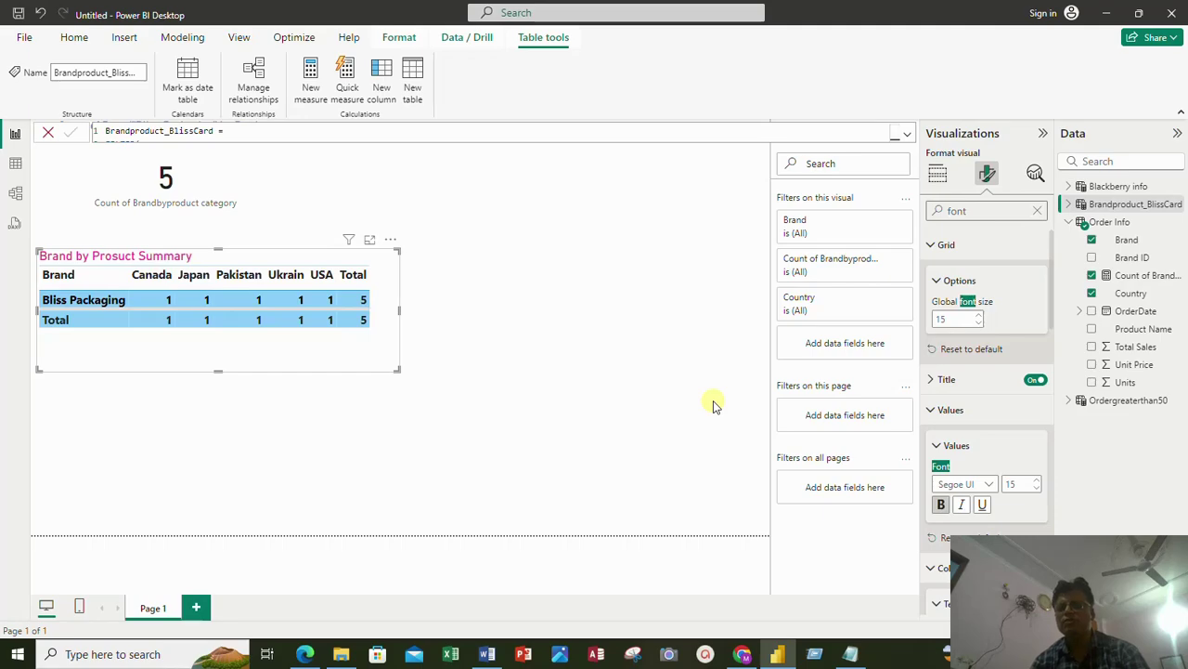